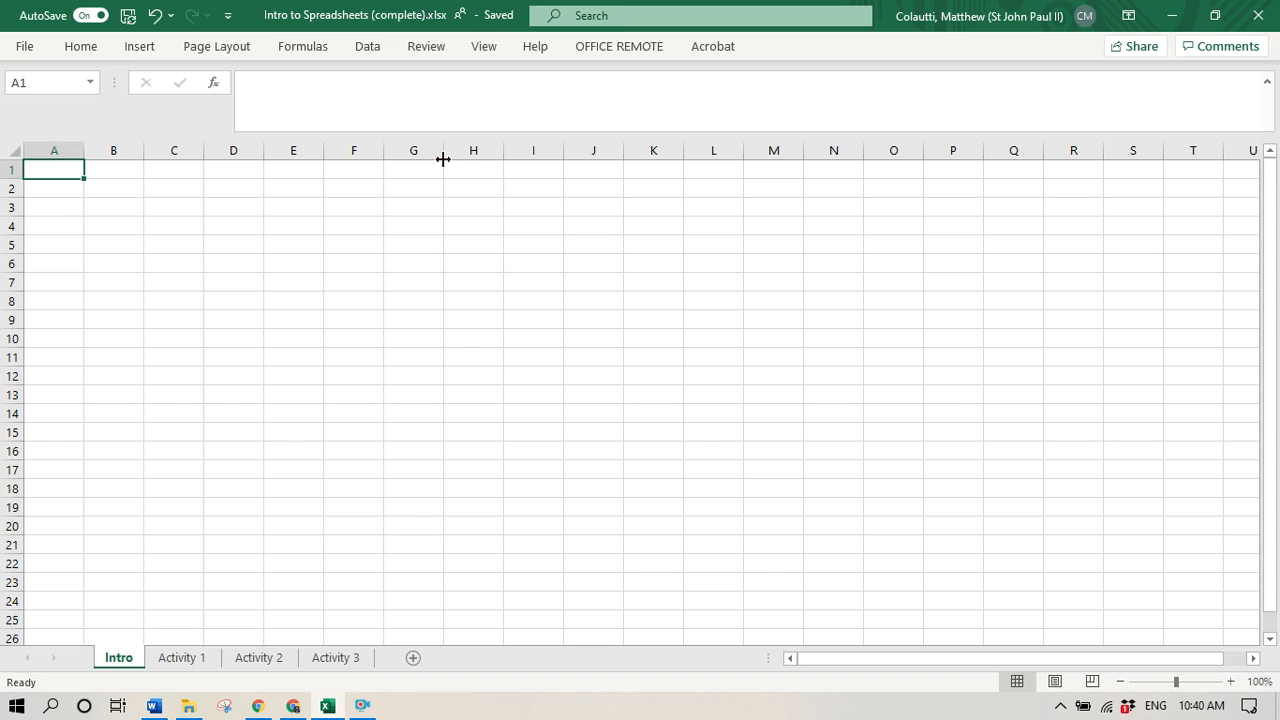
- Select columns A, B and C and rows 1, 2 and 3 one at a time, ending on cell C6
click(54, 150)
click(116, 150)
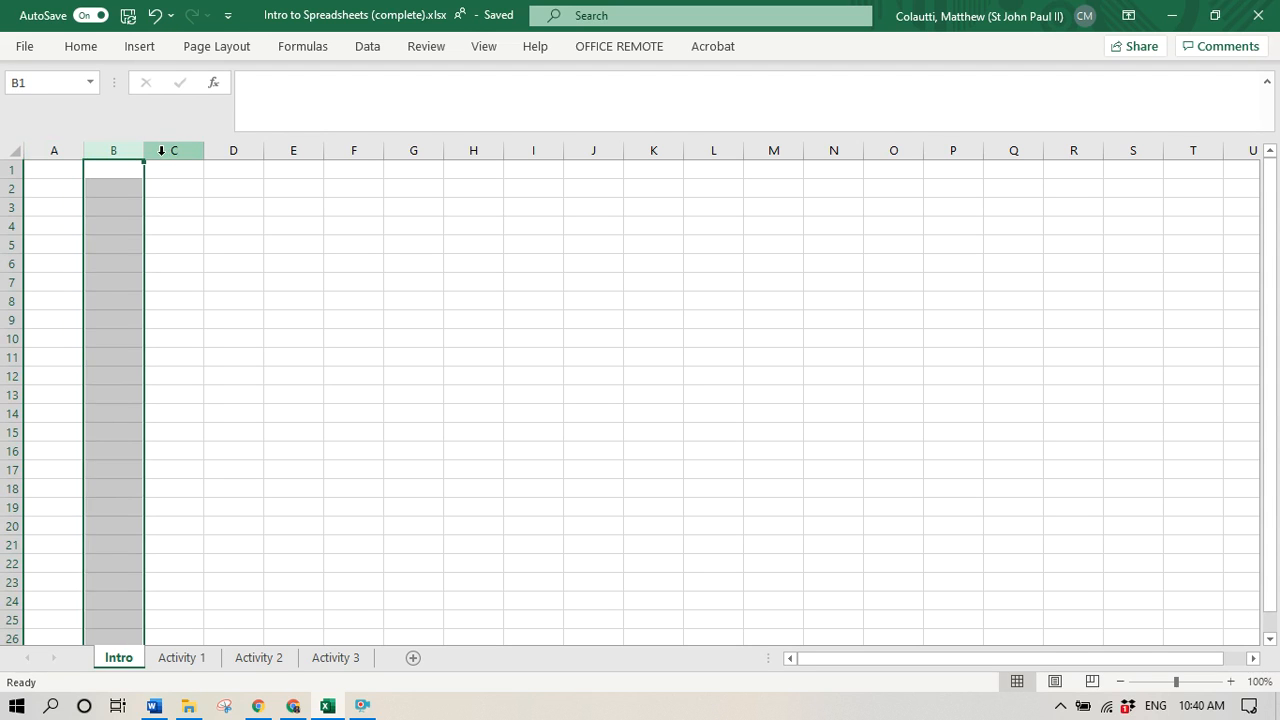
click(160, 150)
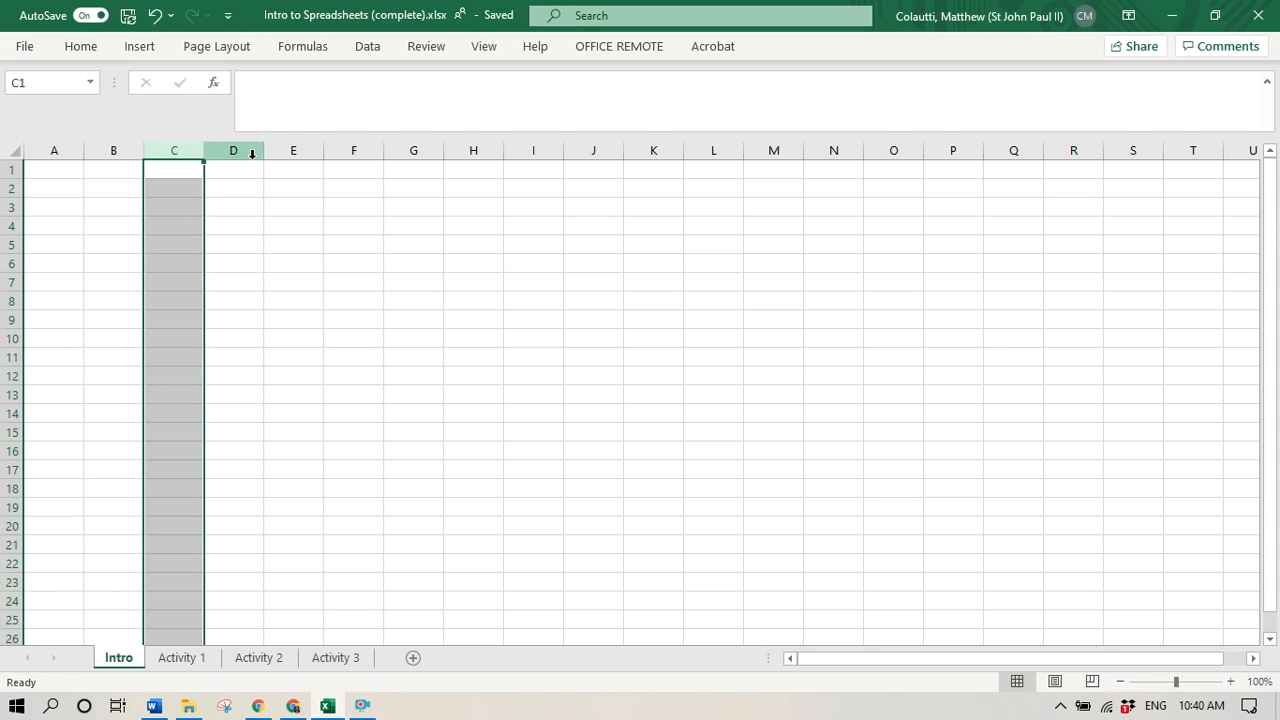
click(10, 168)
click(11, 188)
click(11, 207)
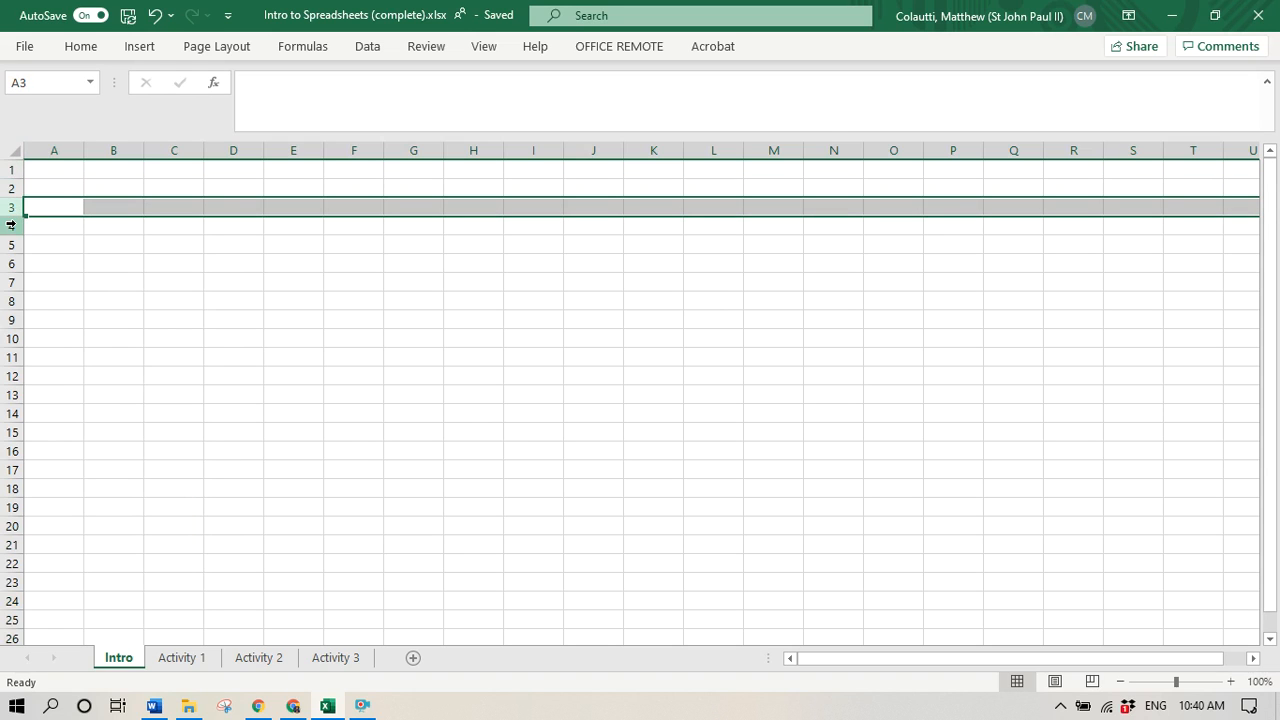
click(154, 266)
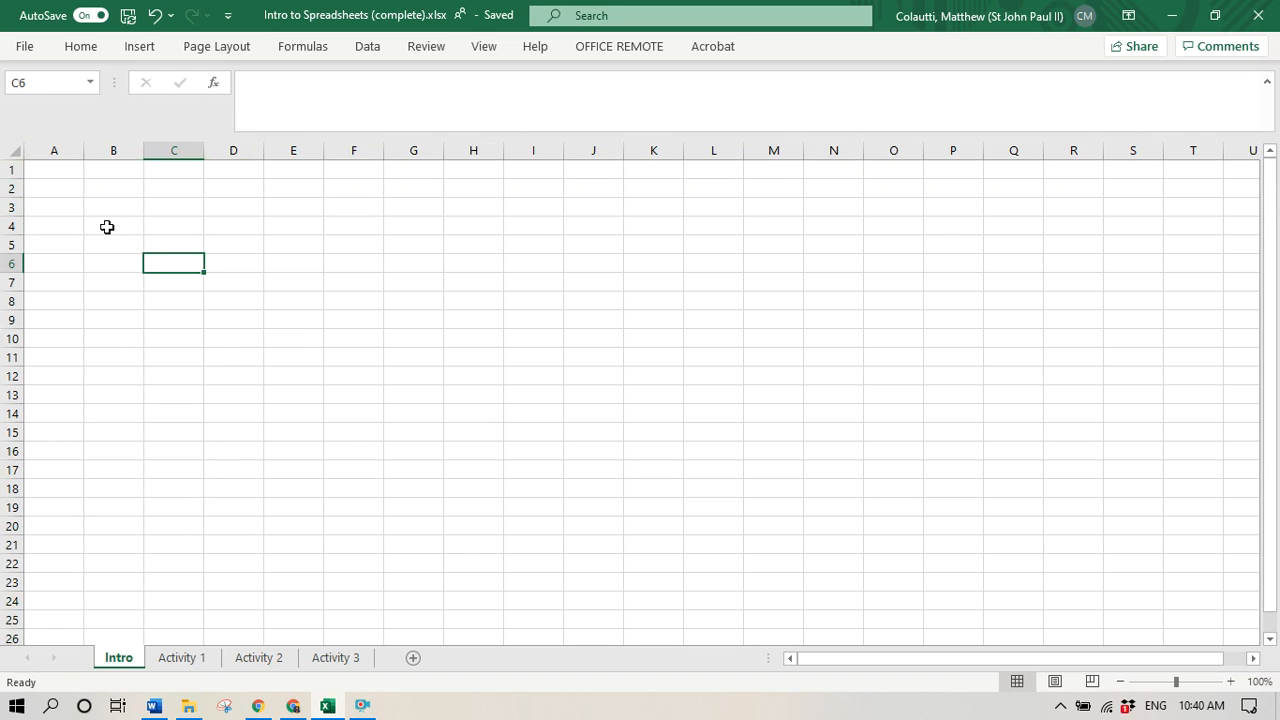
- Enter the teacher's title and surname in cell B4 of the Intro sheet
click(103, 230)
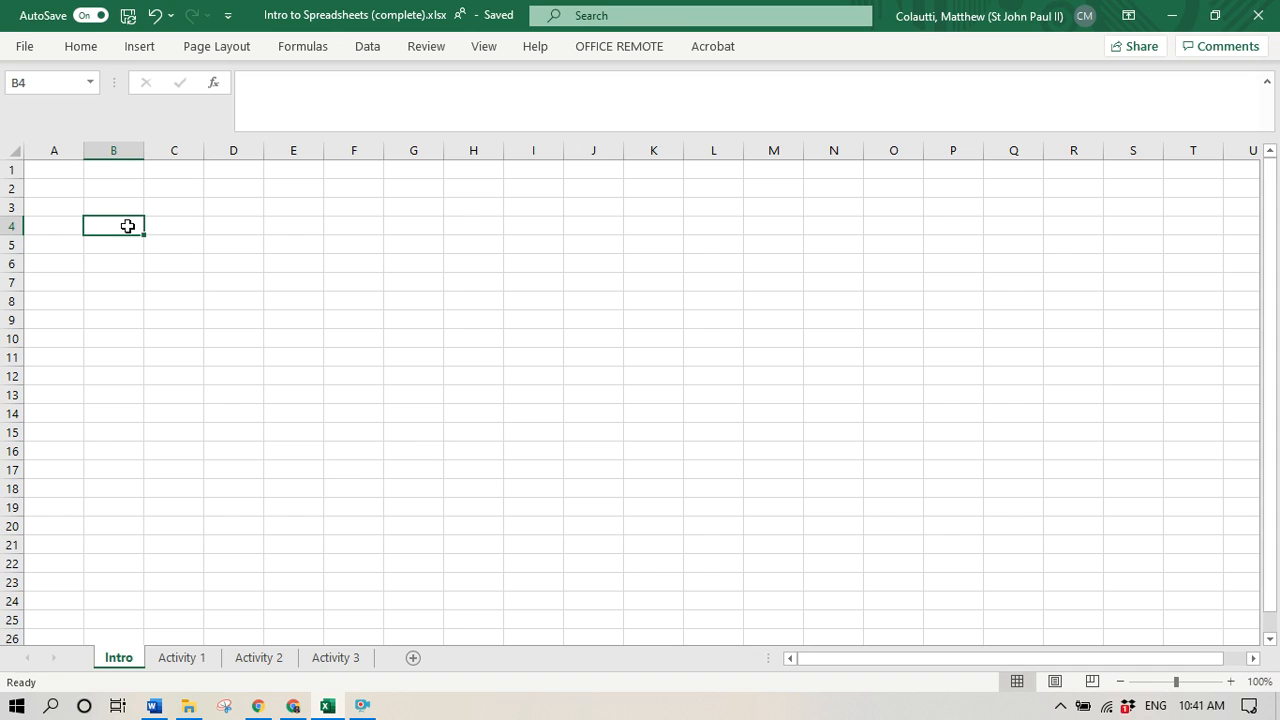
text(Mr)
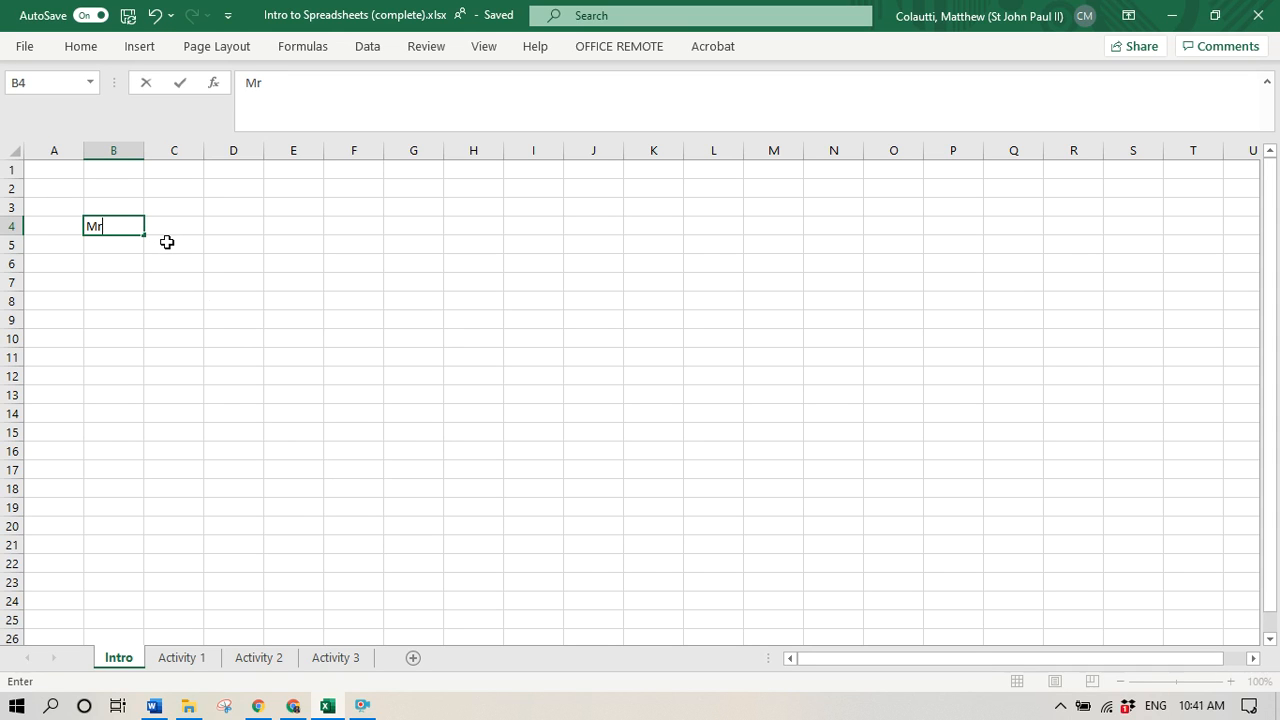
text(. Colautti)
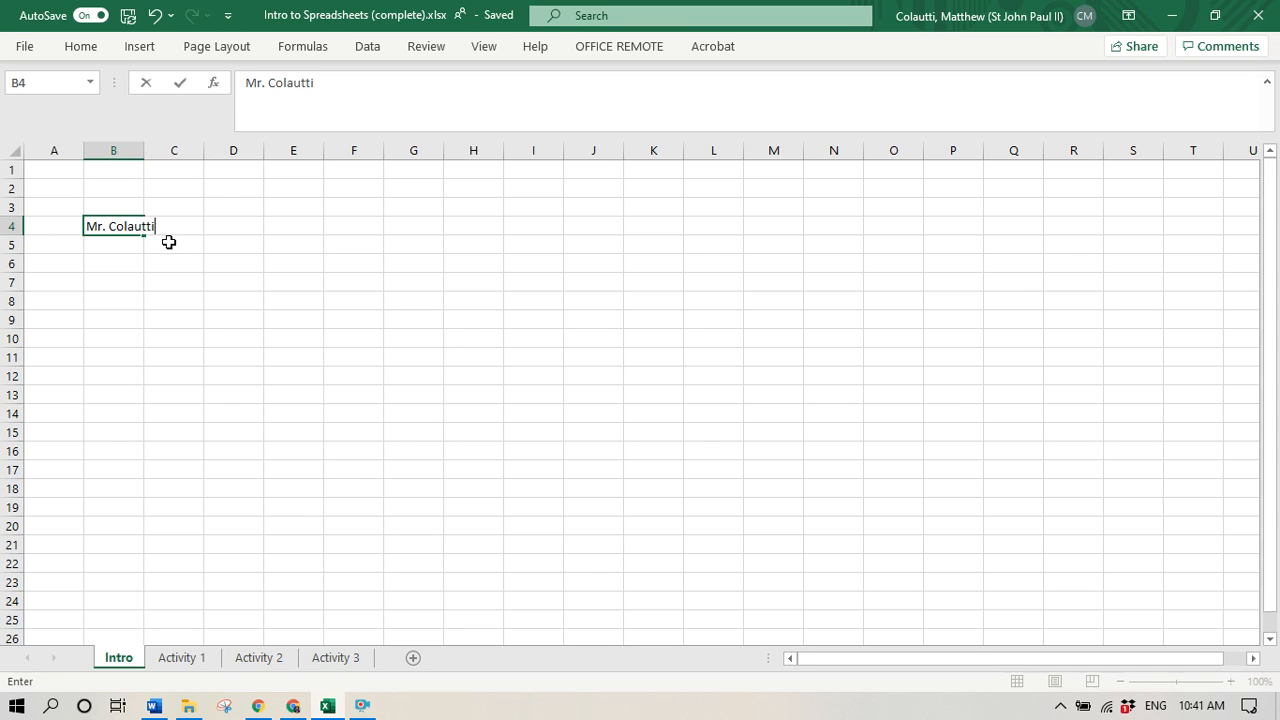
key(Return)
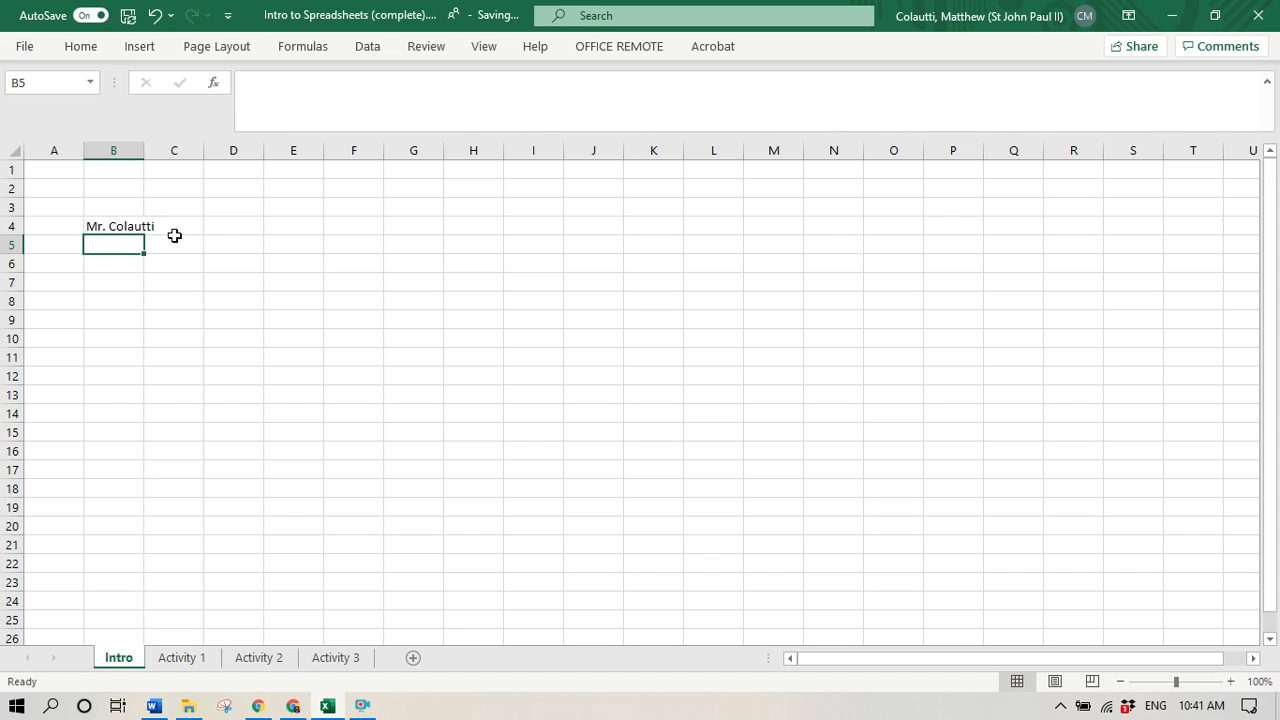
- Move the active cell several rows down column B and return it to cell B4
key(Down)
key(Down)
key(Down)
key(Down)
key(Down)
key(Up)
key(Up)
key(Up)
key(Up)
key(Up)
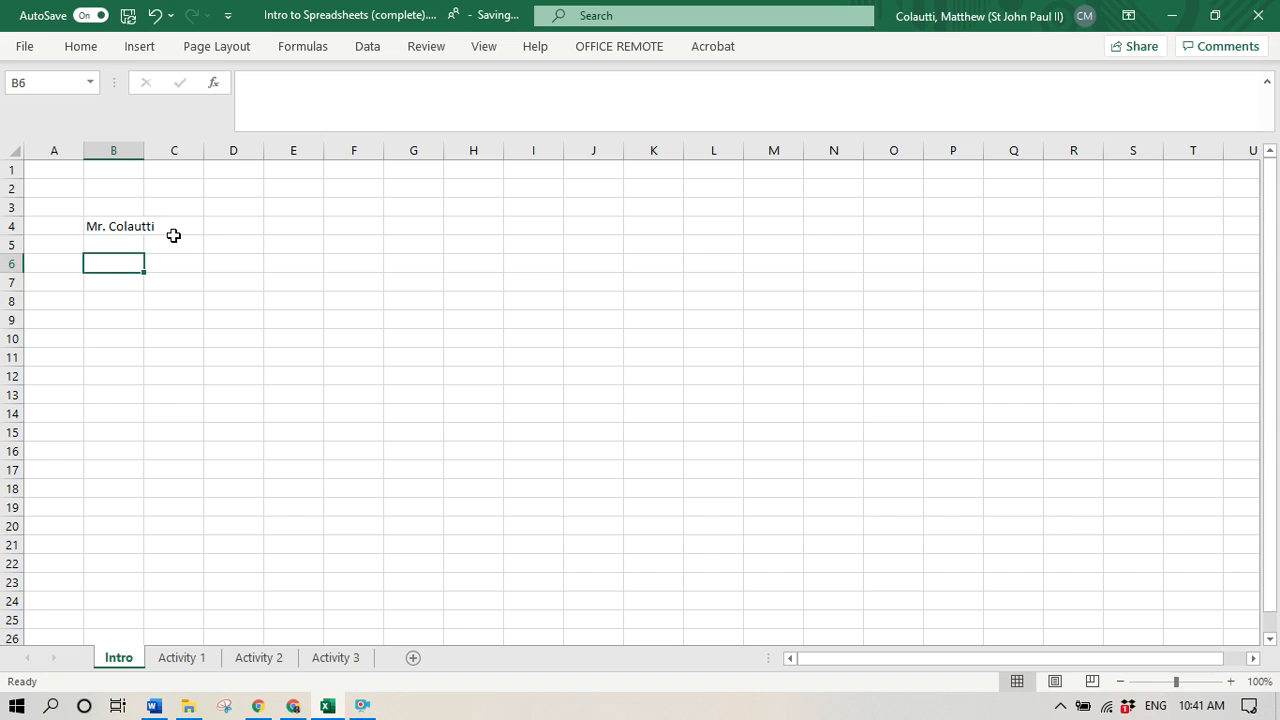
key(Up)
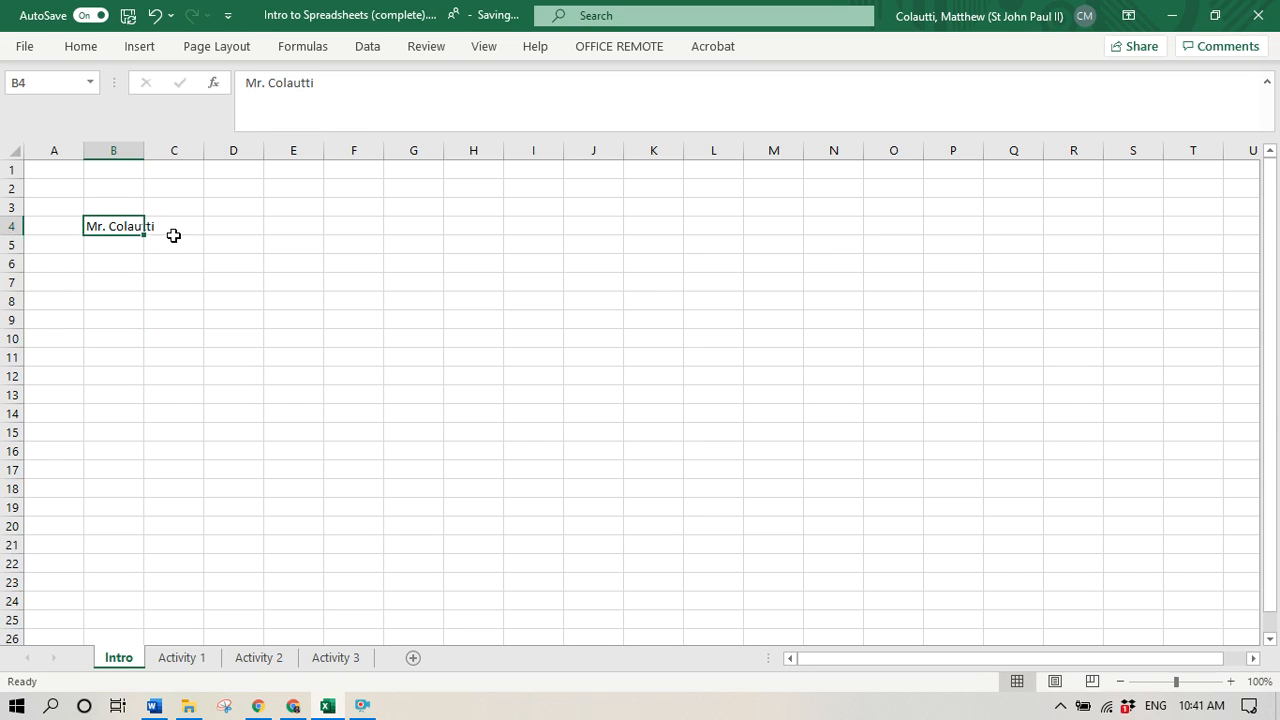
- Enter 12 in cell B4, replacing the name, and 15 in cell C4
text(12)
key(Tab)
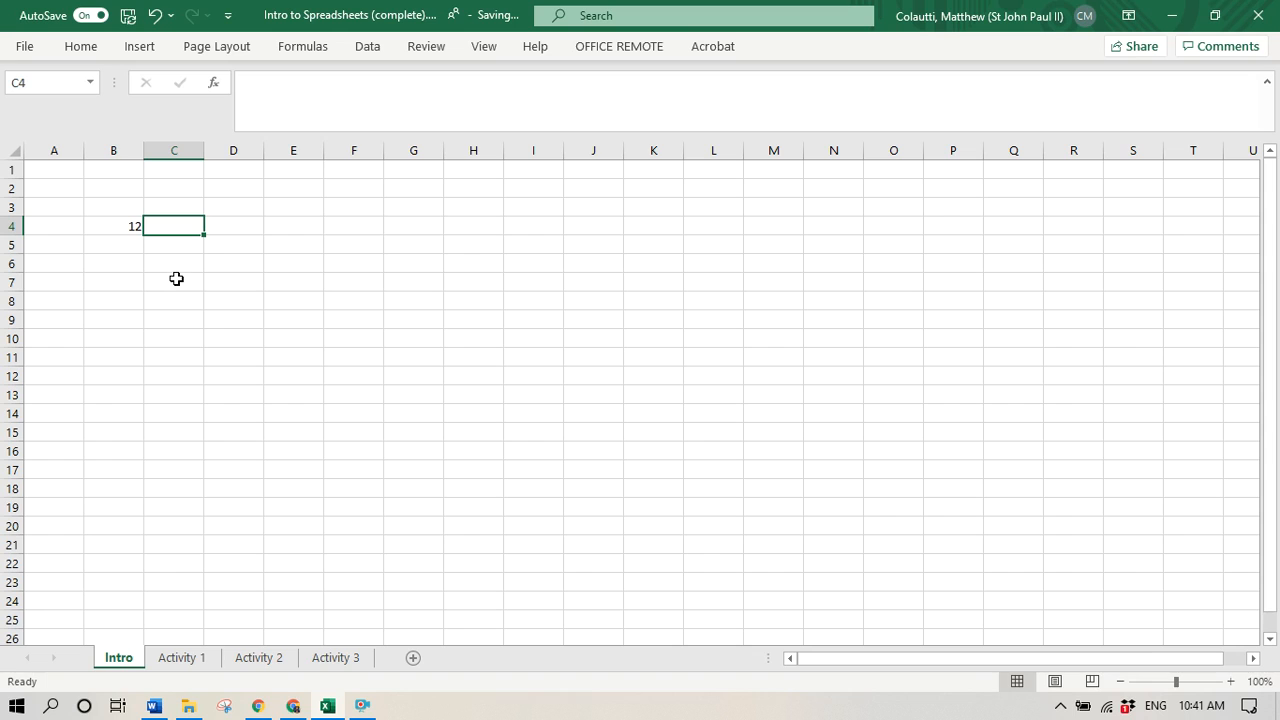
text(15)
key(Tab)
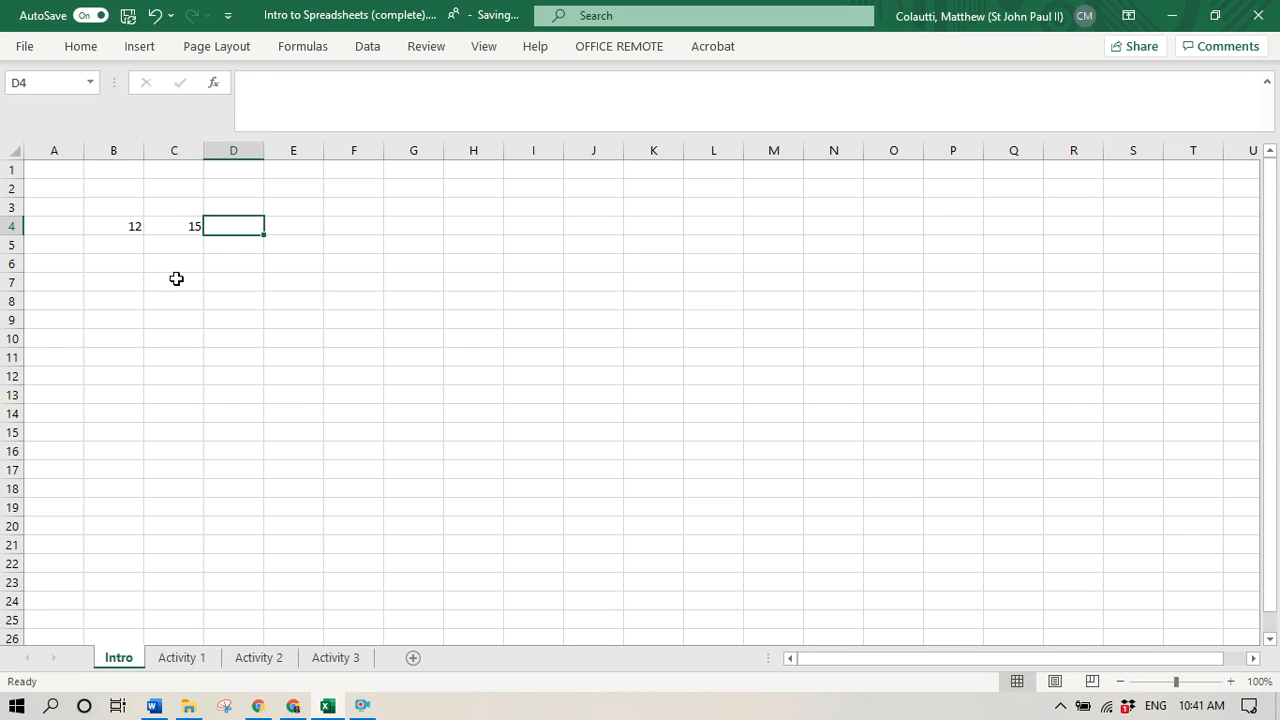
key(Left)
key(Left)
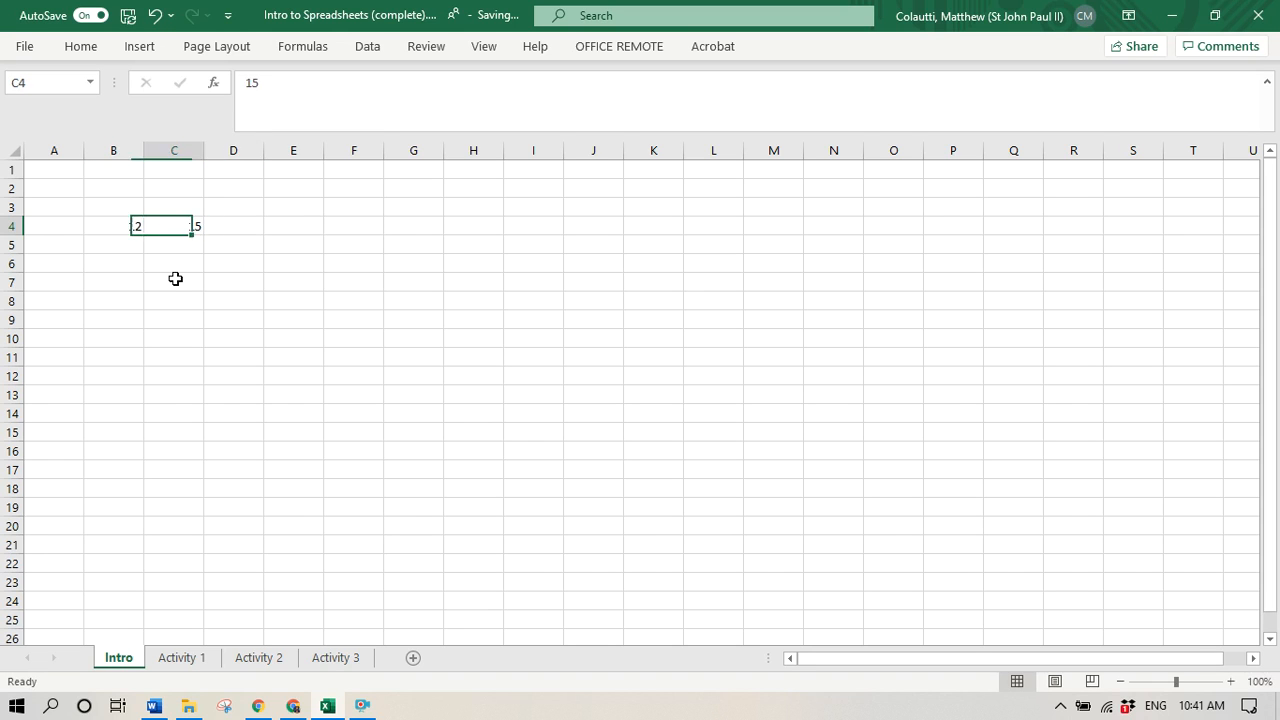
key(Right)
key(Right)
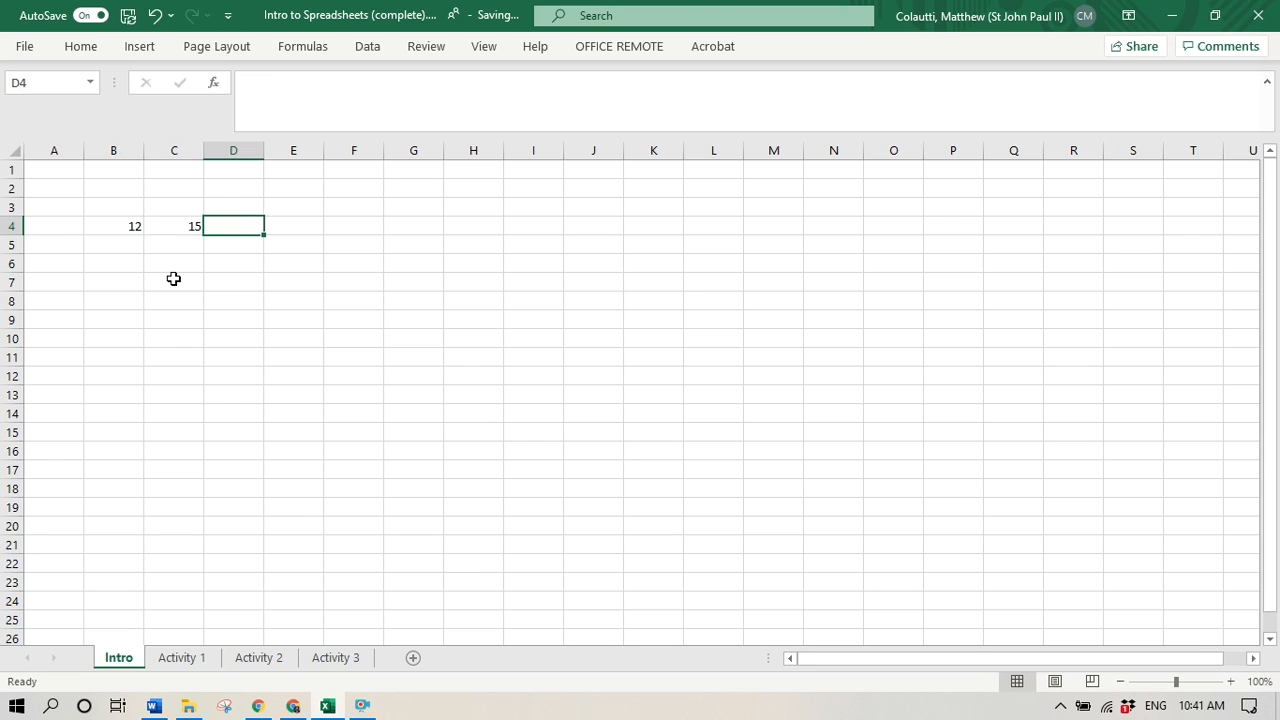
- Enter the formula =B4*C4 in cell D4 to multiply the two numbers
text(=)
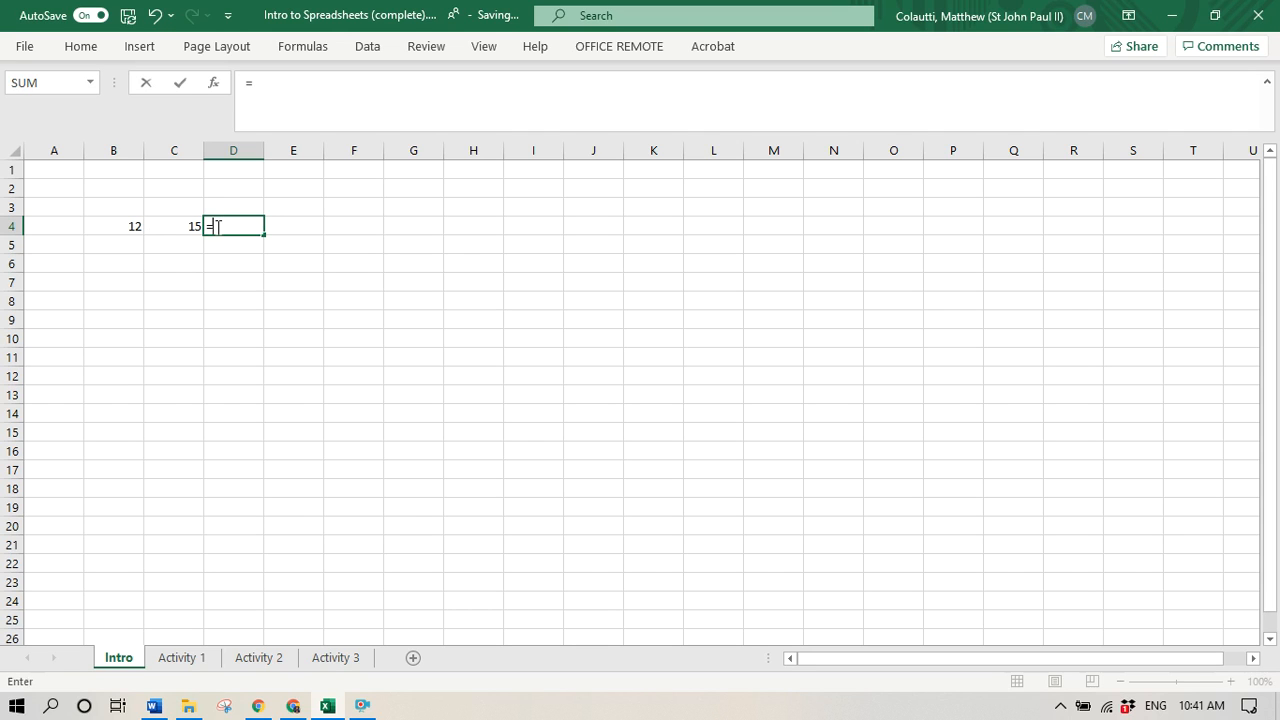
click(133, 228)
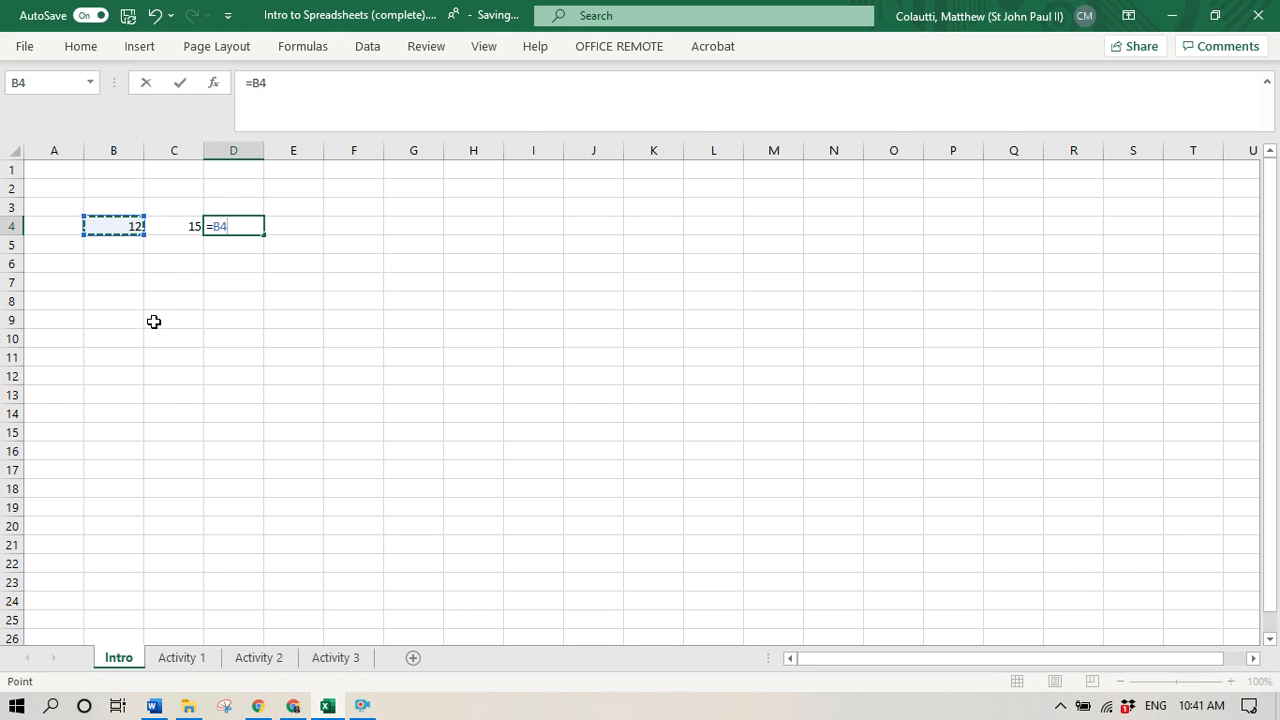
text(*)
click(181, 225)
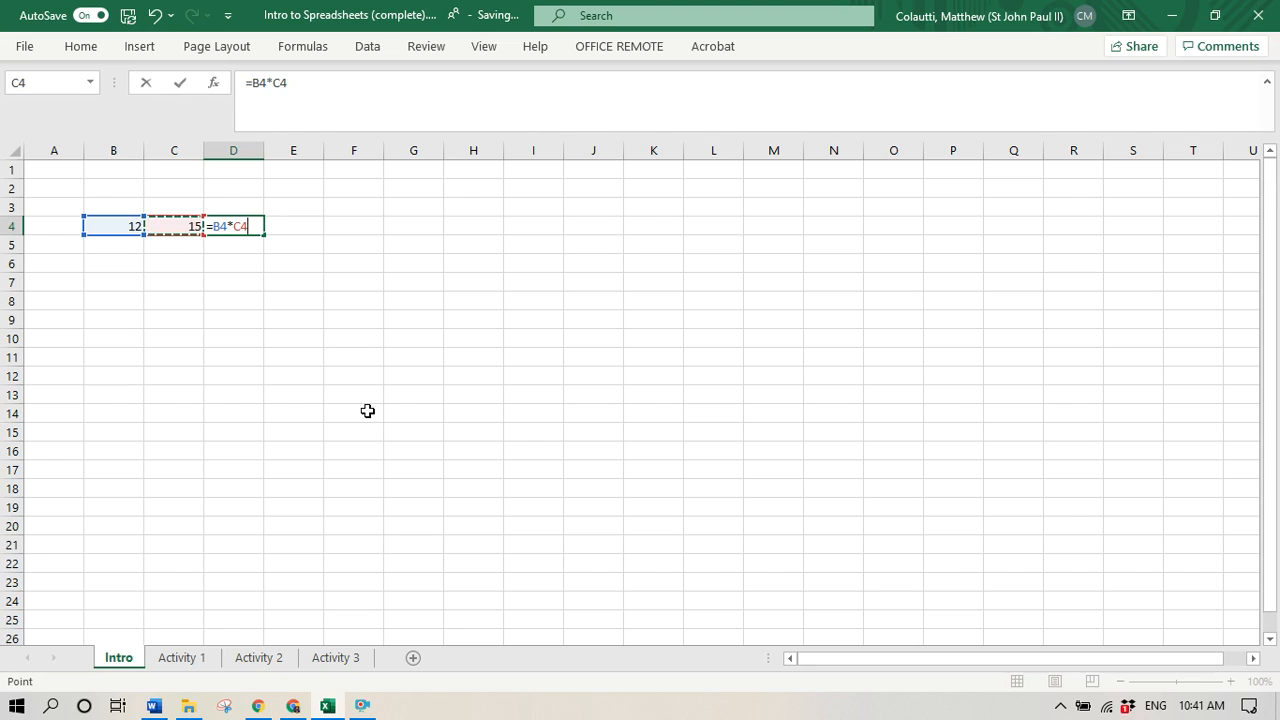
key(Return)
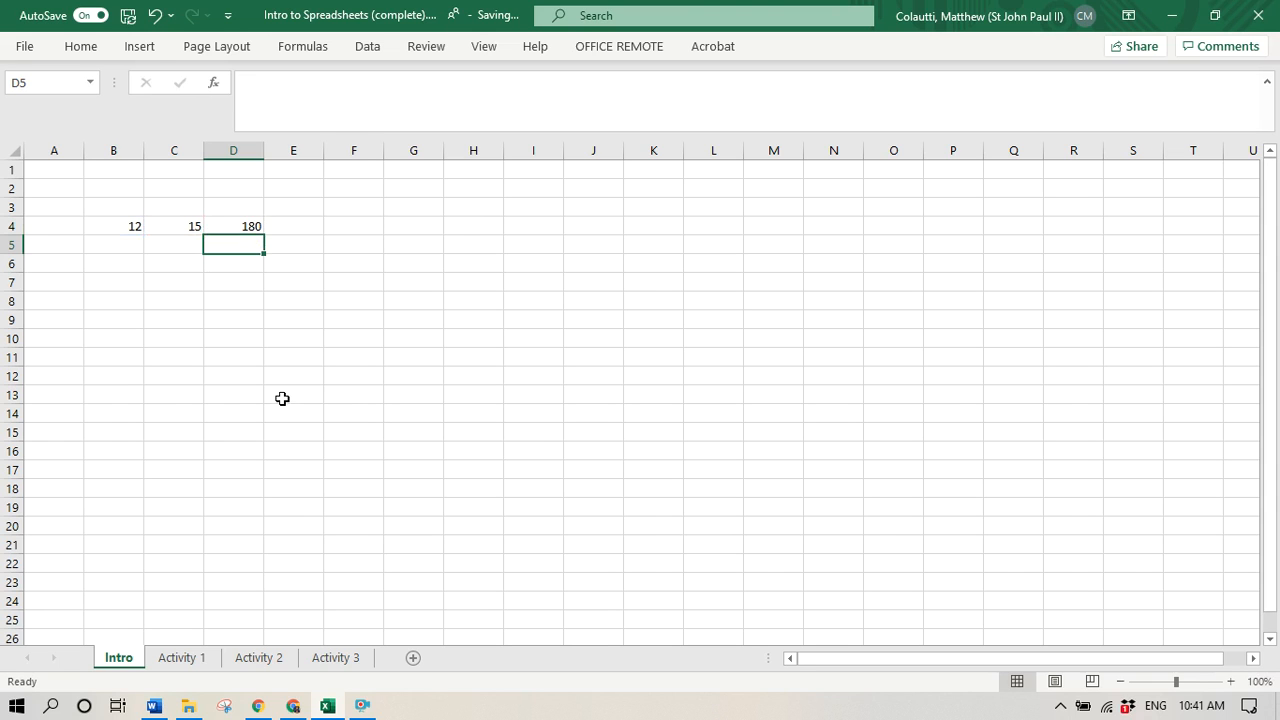
- Check the product formula in D4 and set the value in cell B4 to 8
click(237, 223)
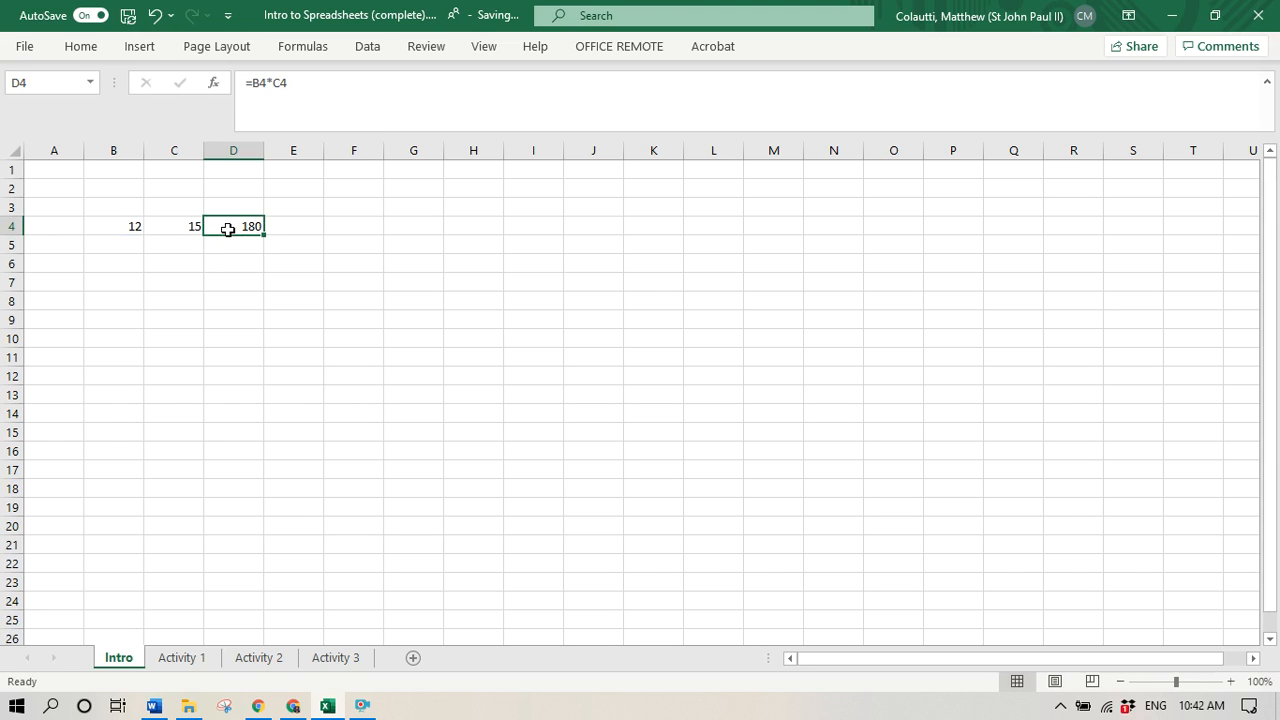
click(127, 229)
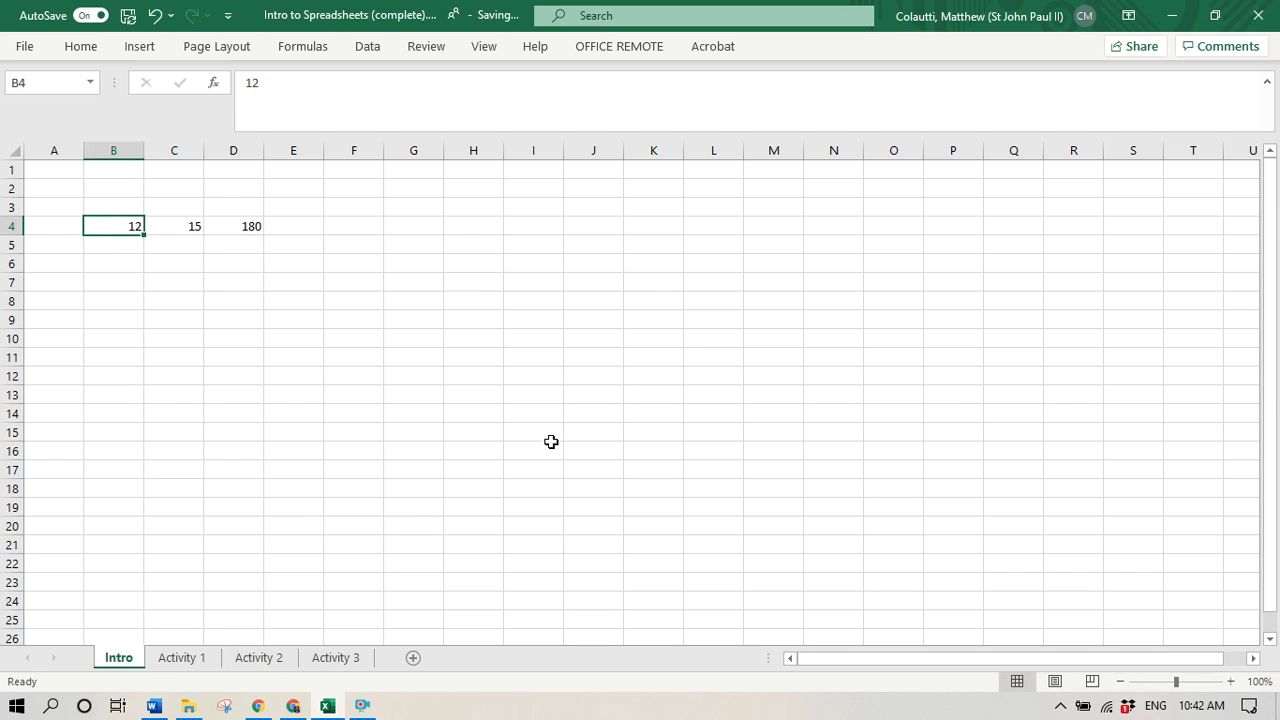
text(8)
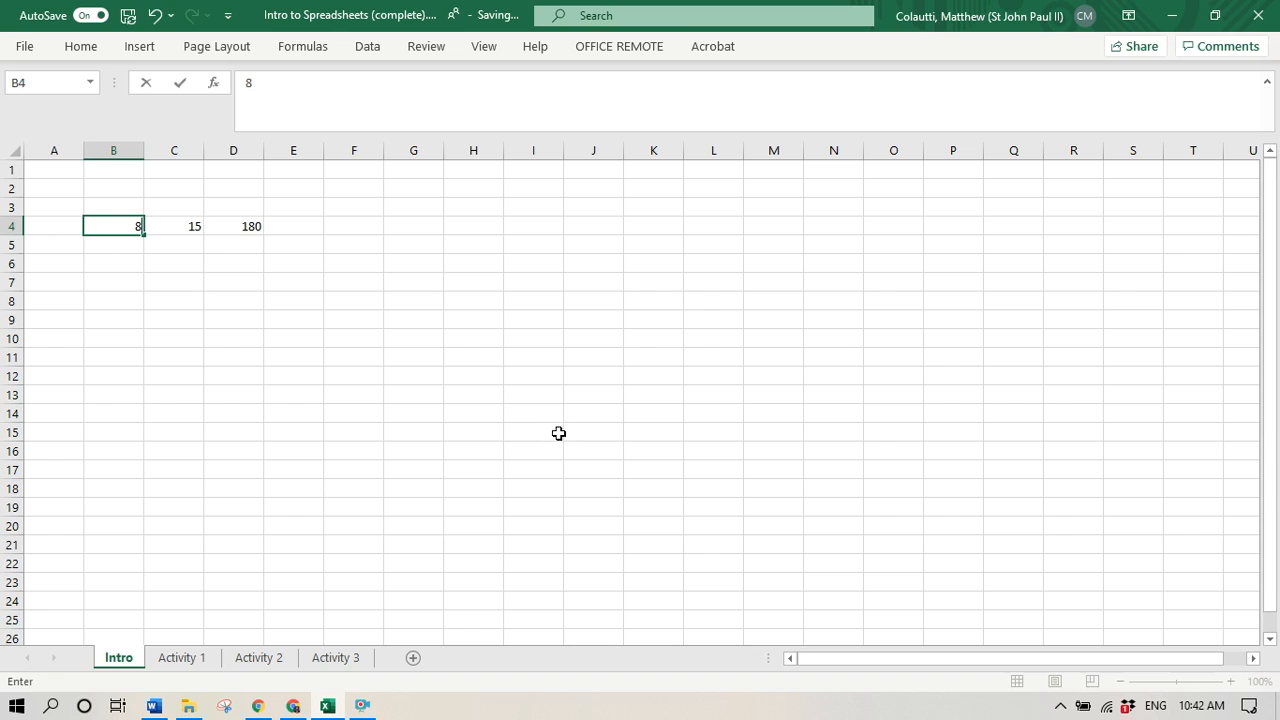
key(Return)
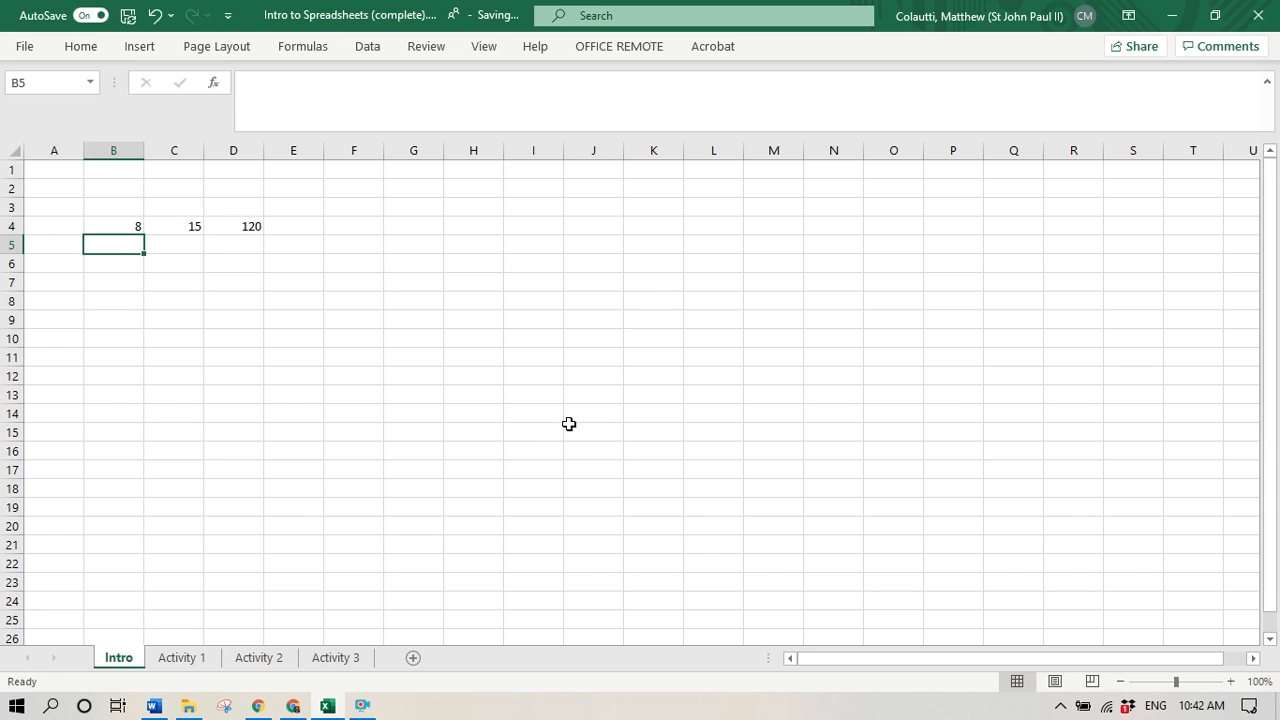
- Clear the practice numbers and formula from the range B3:E6 on the Intro sheet
click(234, 226)
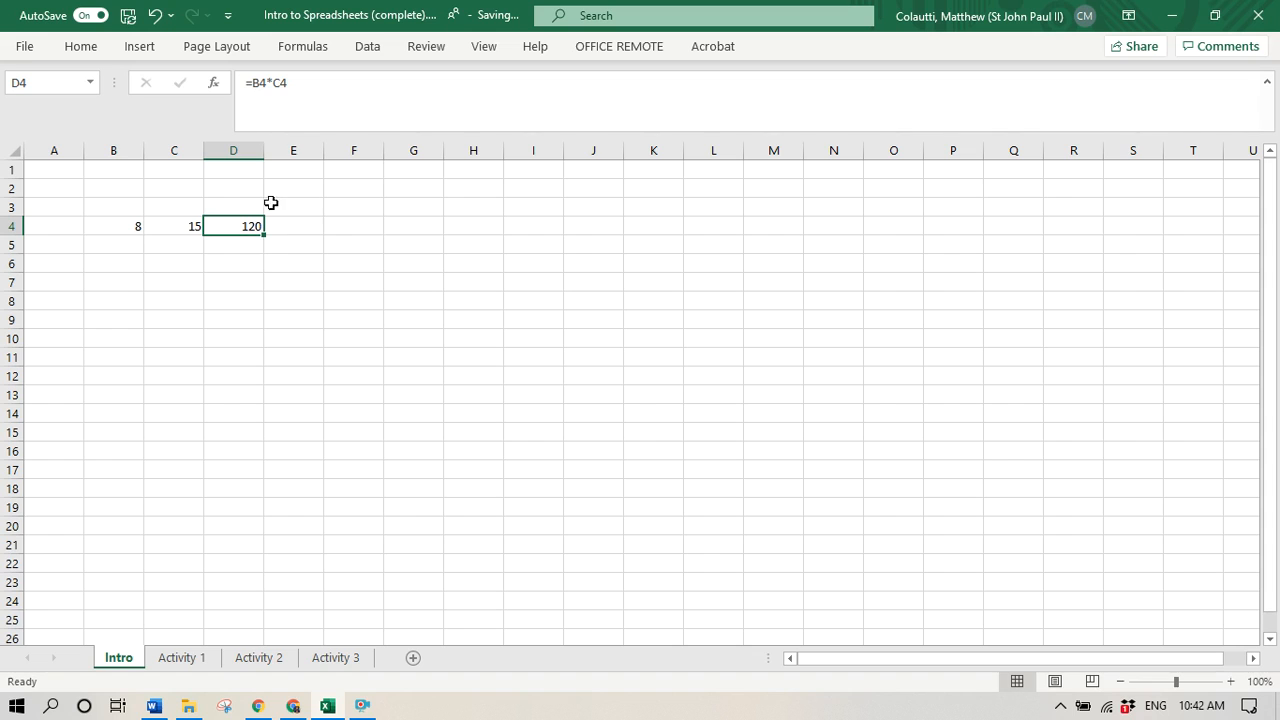
drag(296, 263, 124, 219)
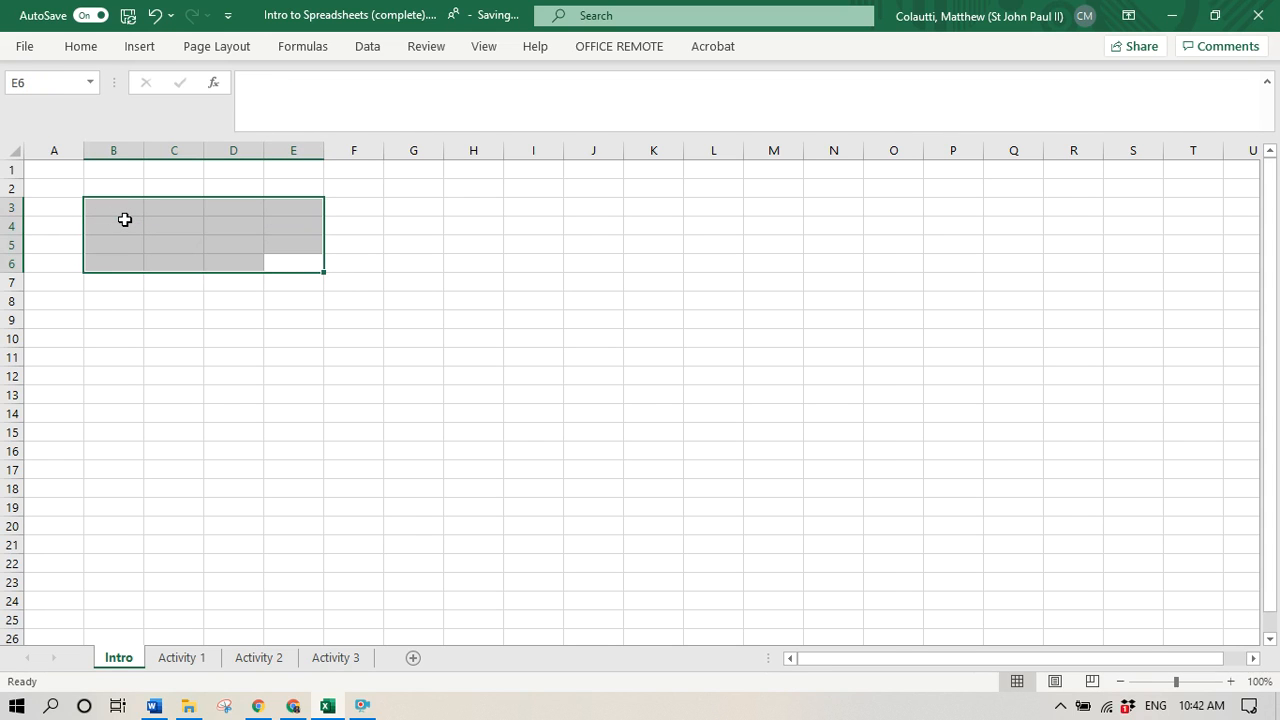
- On the Activity 1 sheet, add up the Grade 9 marks in cell B8 with the formula =B2+B3+B4+B5+B6+B7
click(186, 660)
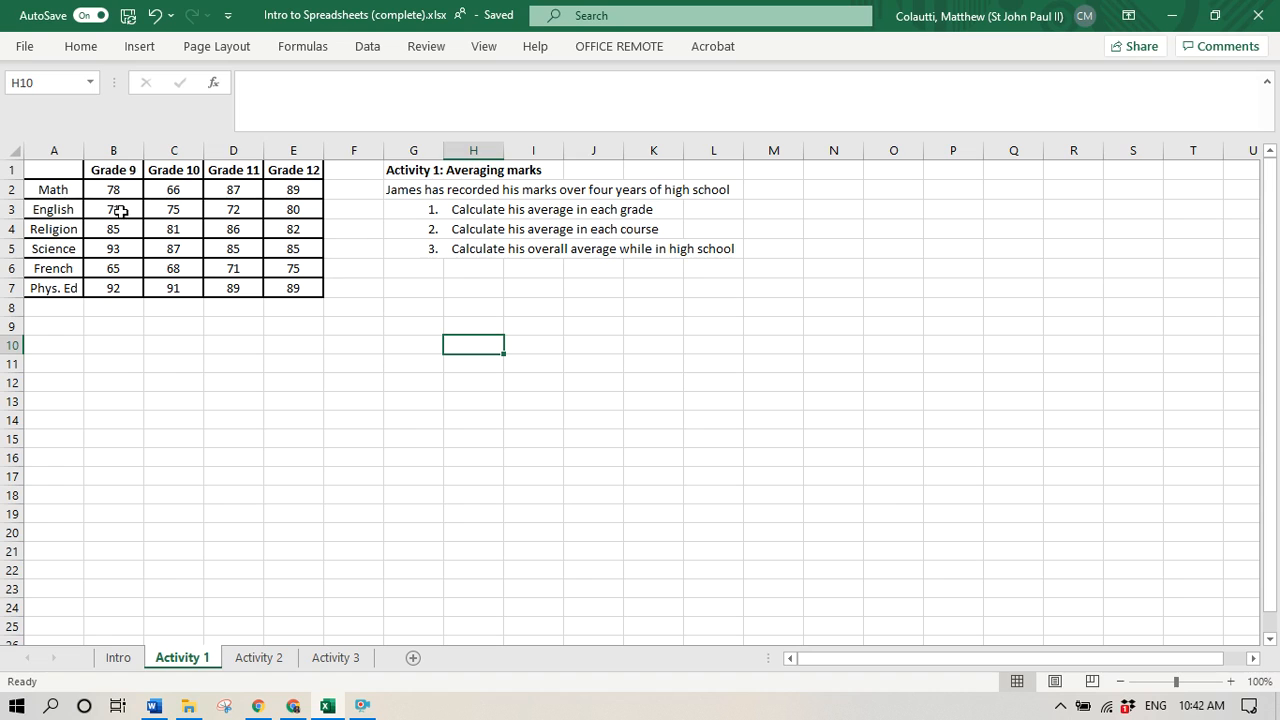
click(114, 308)
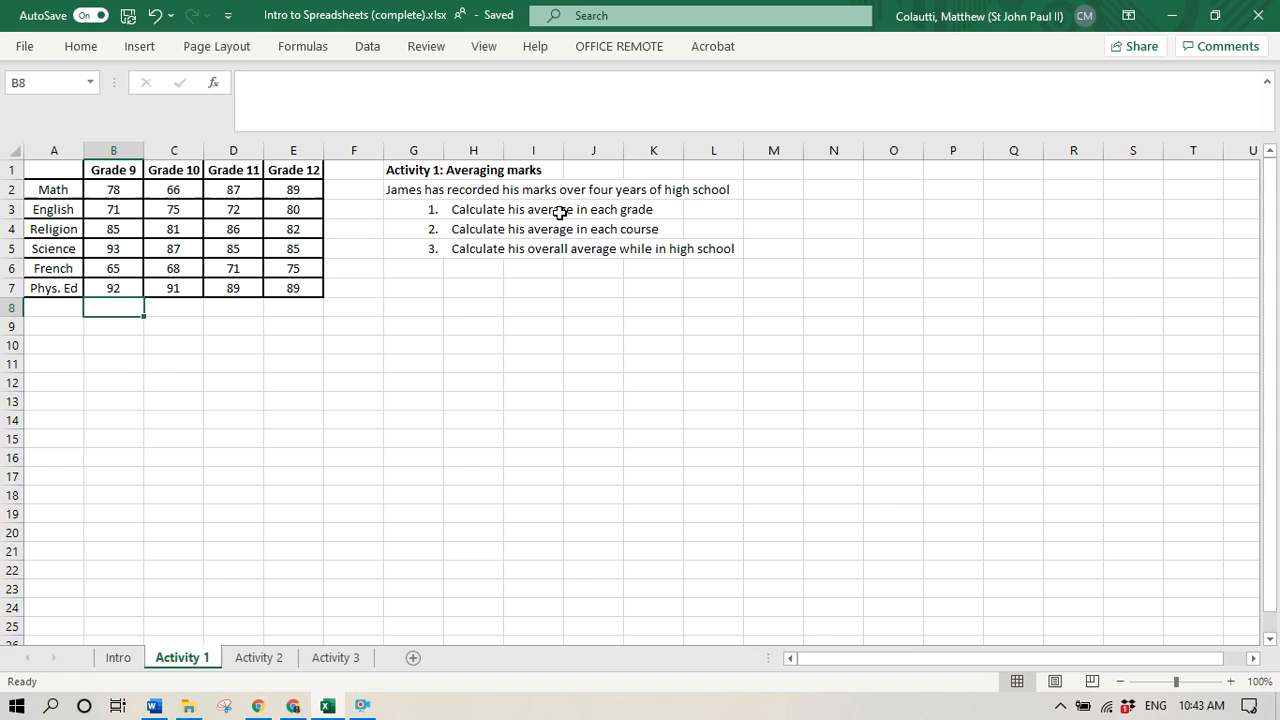
text(=)
click(124, 191)
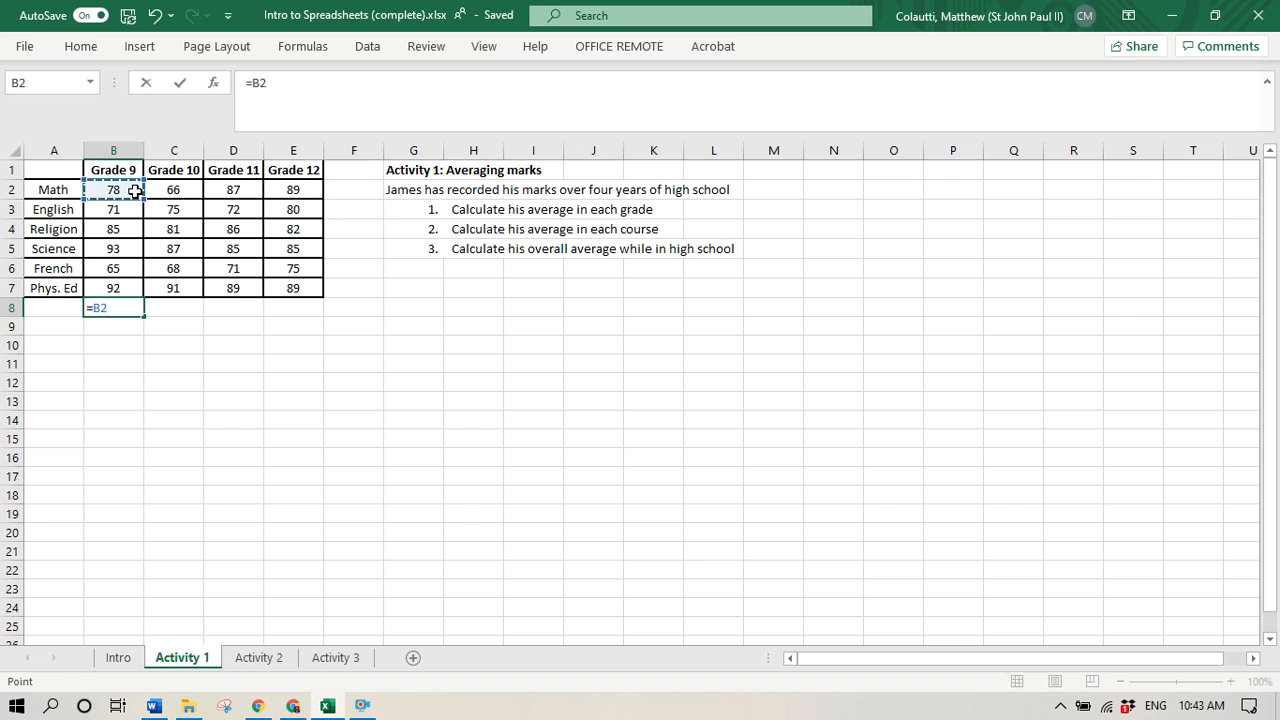
text(+)
click(116, 210)
text(+)
click(112, 232)
text(+)
click(111, 249)
text(+)
click(103, 266)
text(+)
click(111, 291)
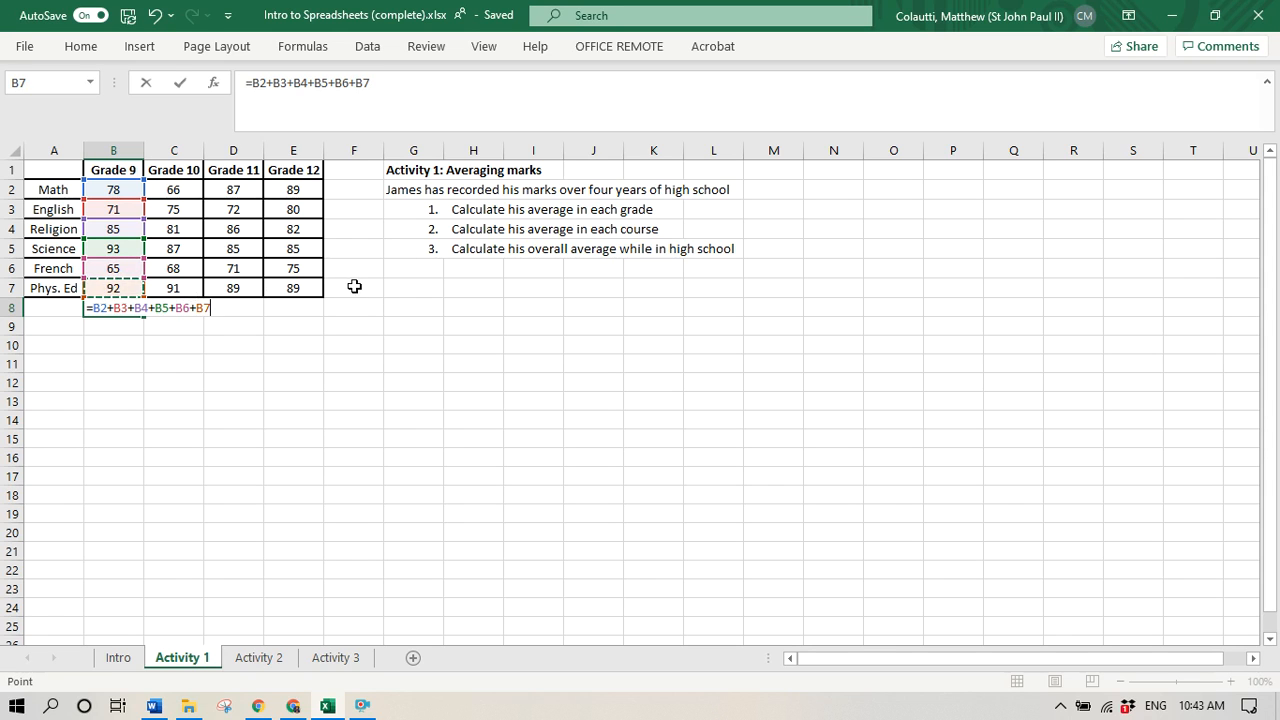
key(Return)
- Examine the addition formula in cell B8, including its leading equals sign, and leave it without editing
click(129, 306)
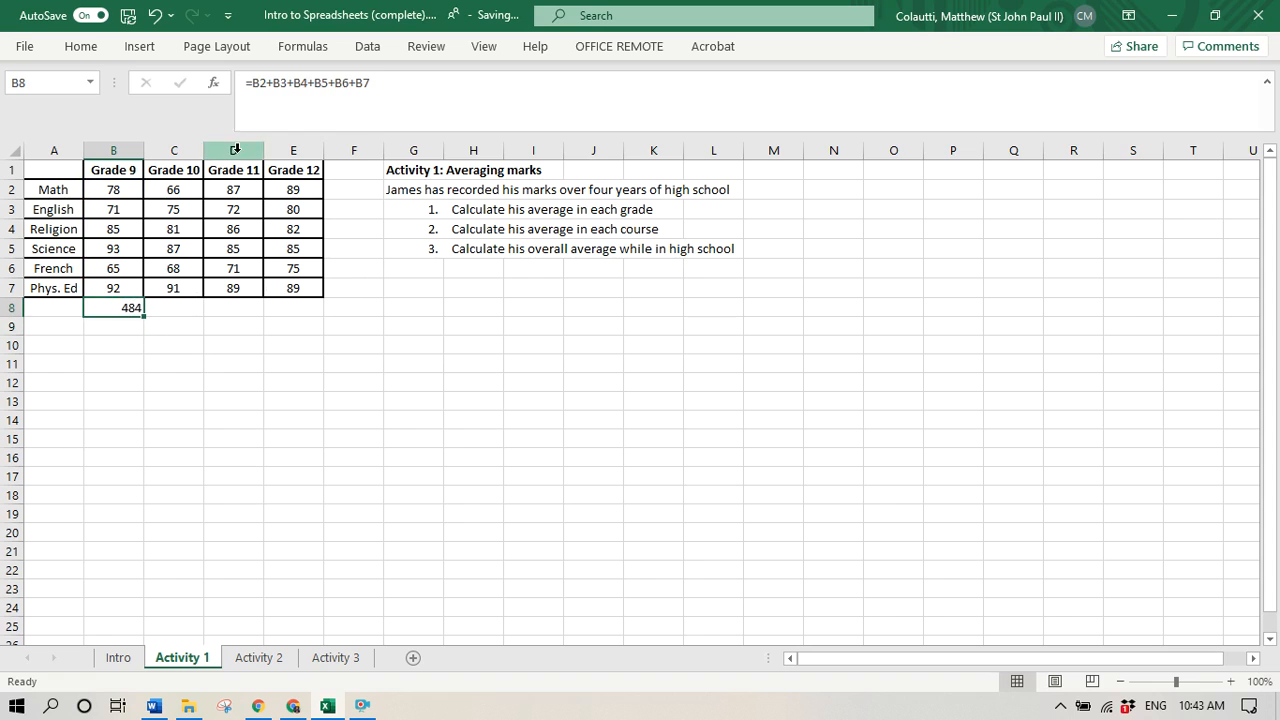
click(246, 86)
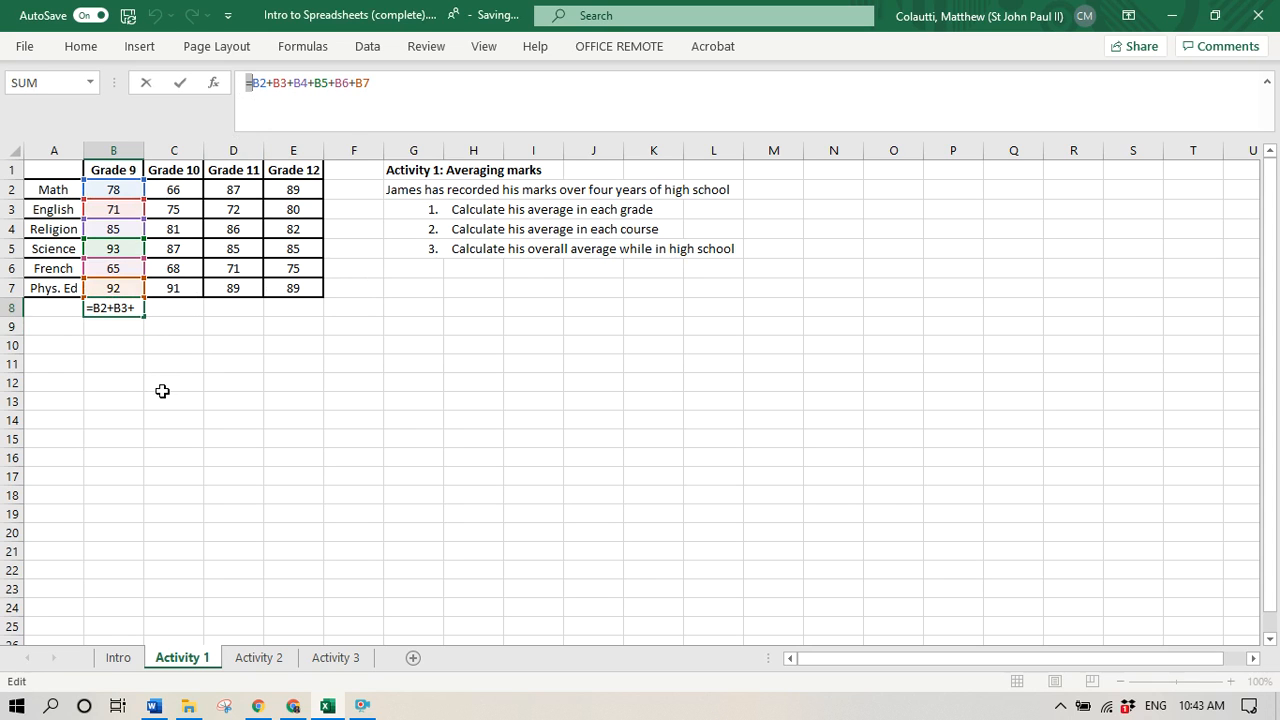
key(Escape)
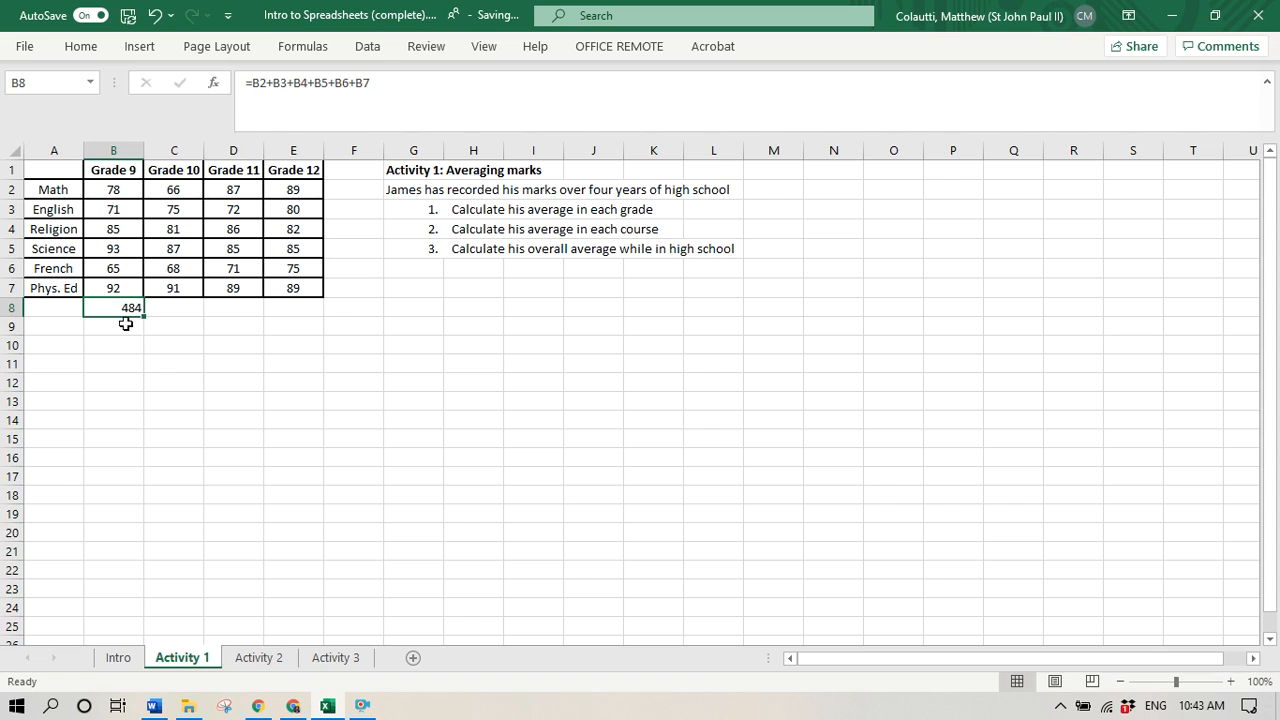
- Calculate the Grade 9 average in cell B9 by dividing the total by the six courses with =B8/6
click(121, 329)
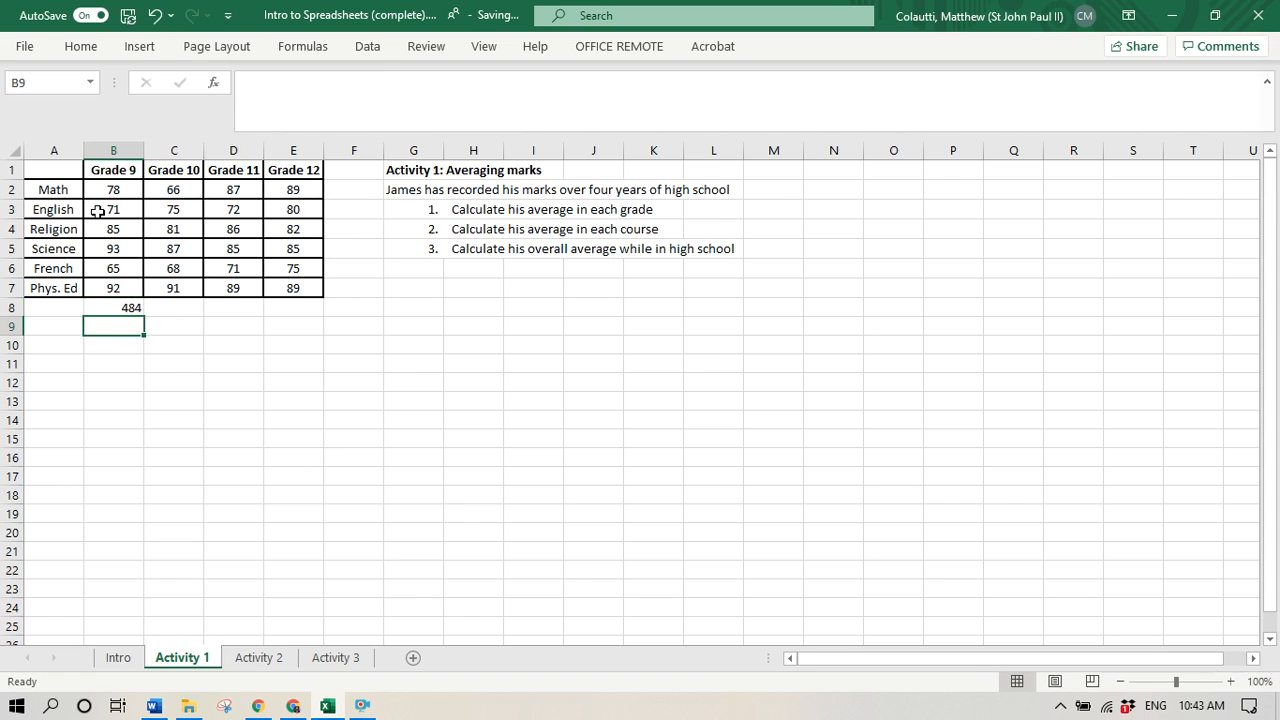
text(=)
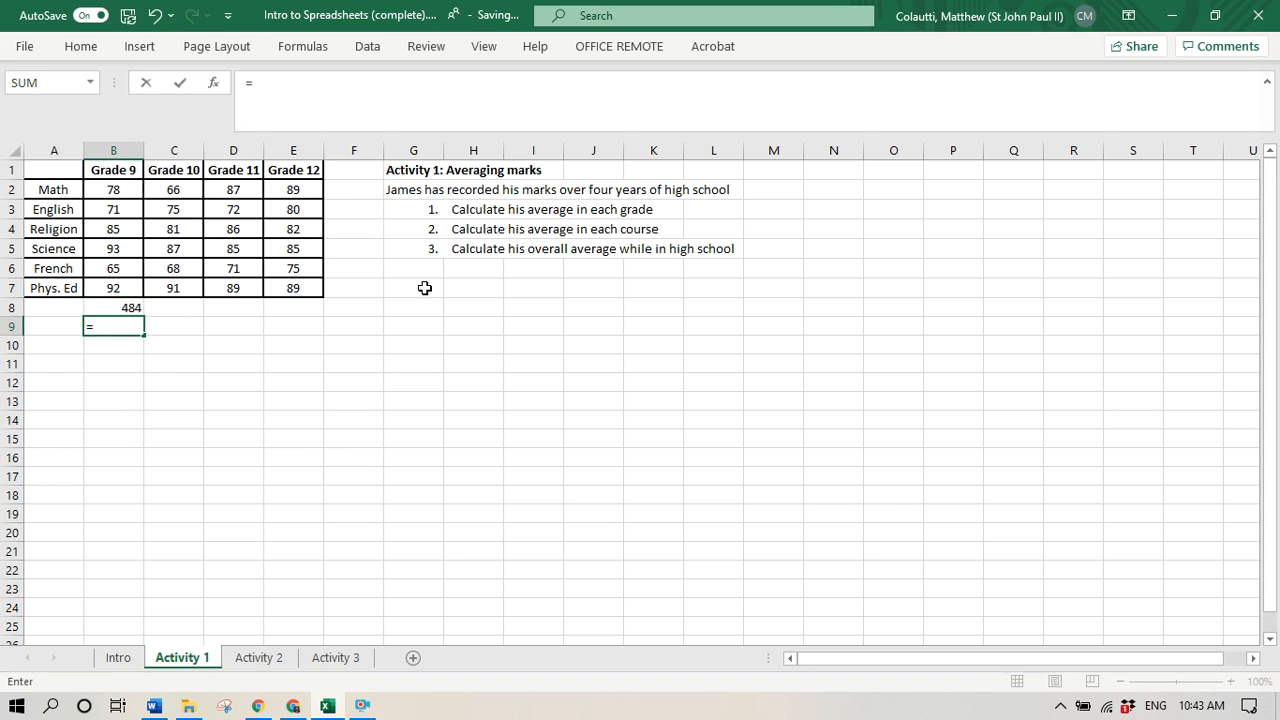
click(131, 307)
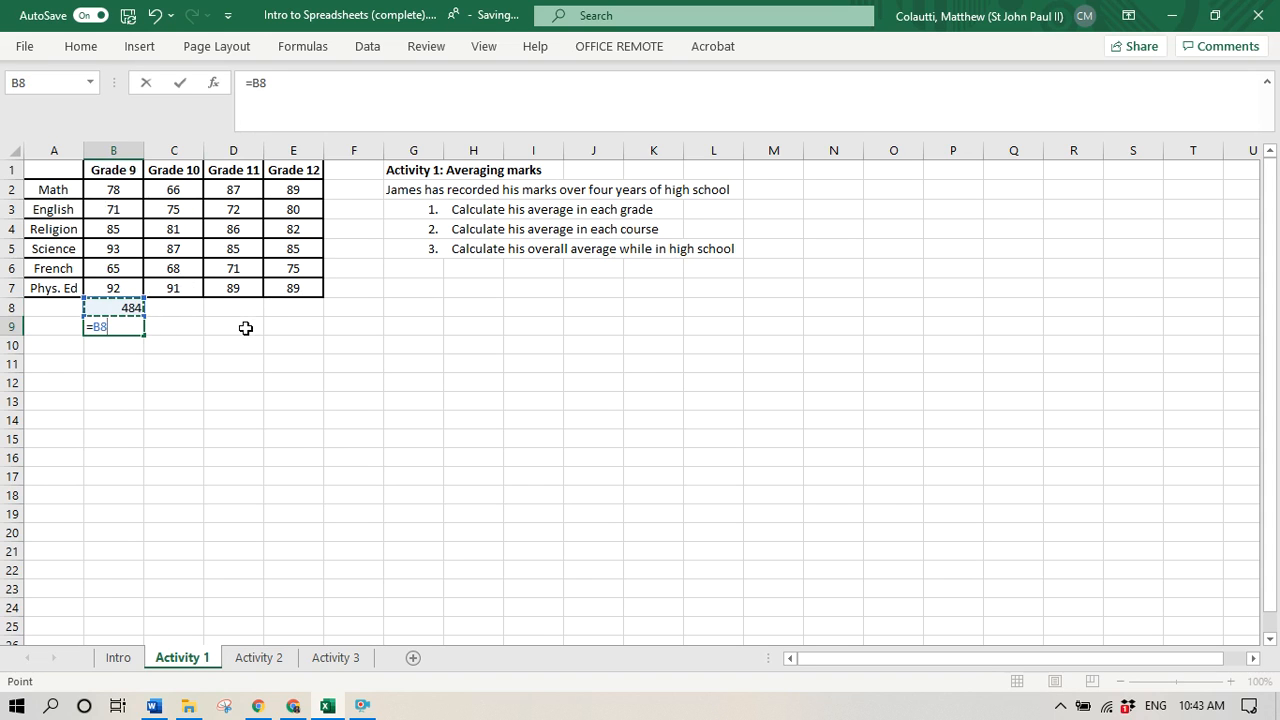
text(/6)
key(Return)
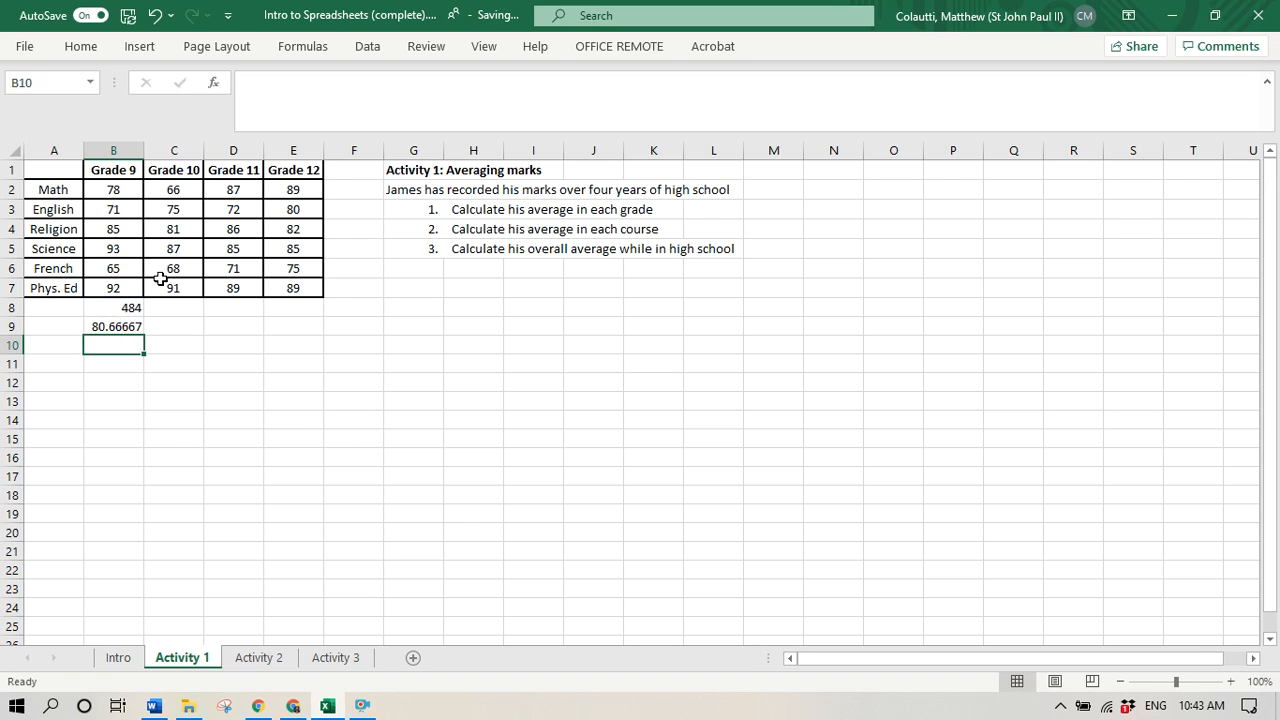
- Total the Grade 10 marks in cell C8 with the SUM function over a range, =sum(C2:C7)
click(177, 310)
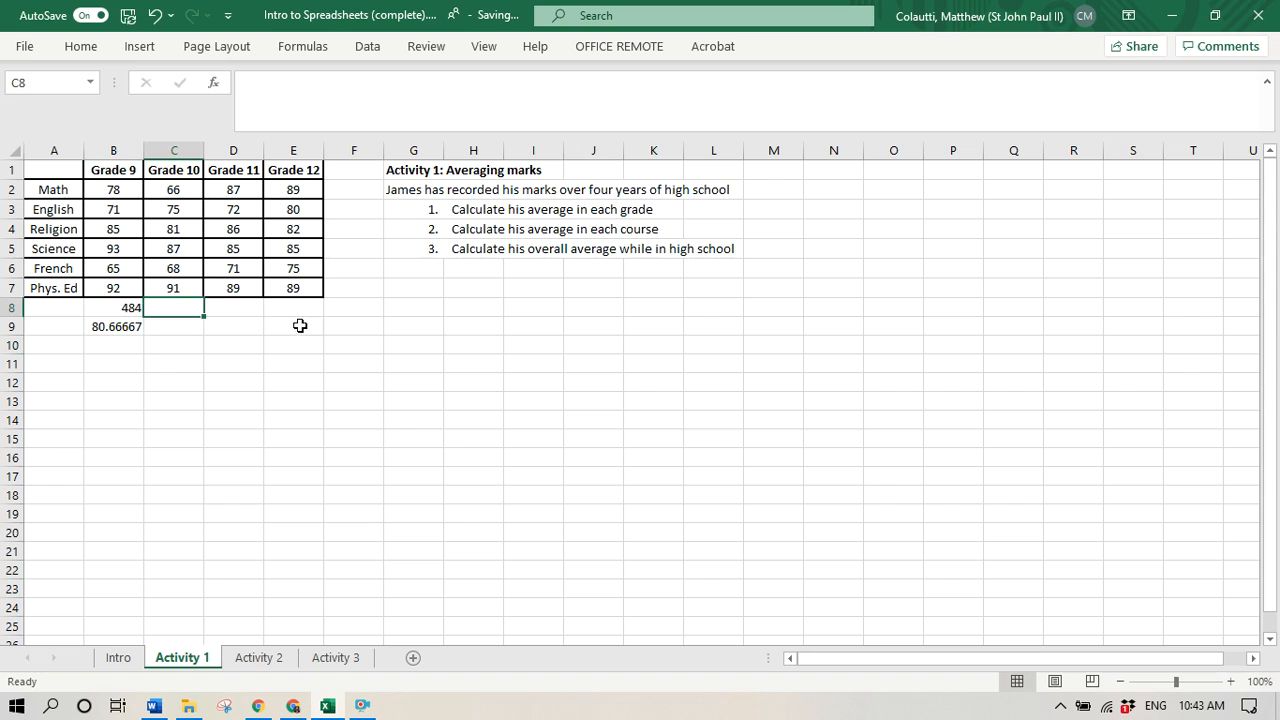
click(131, 306)
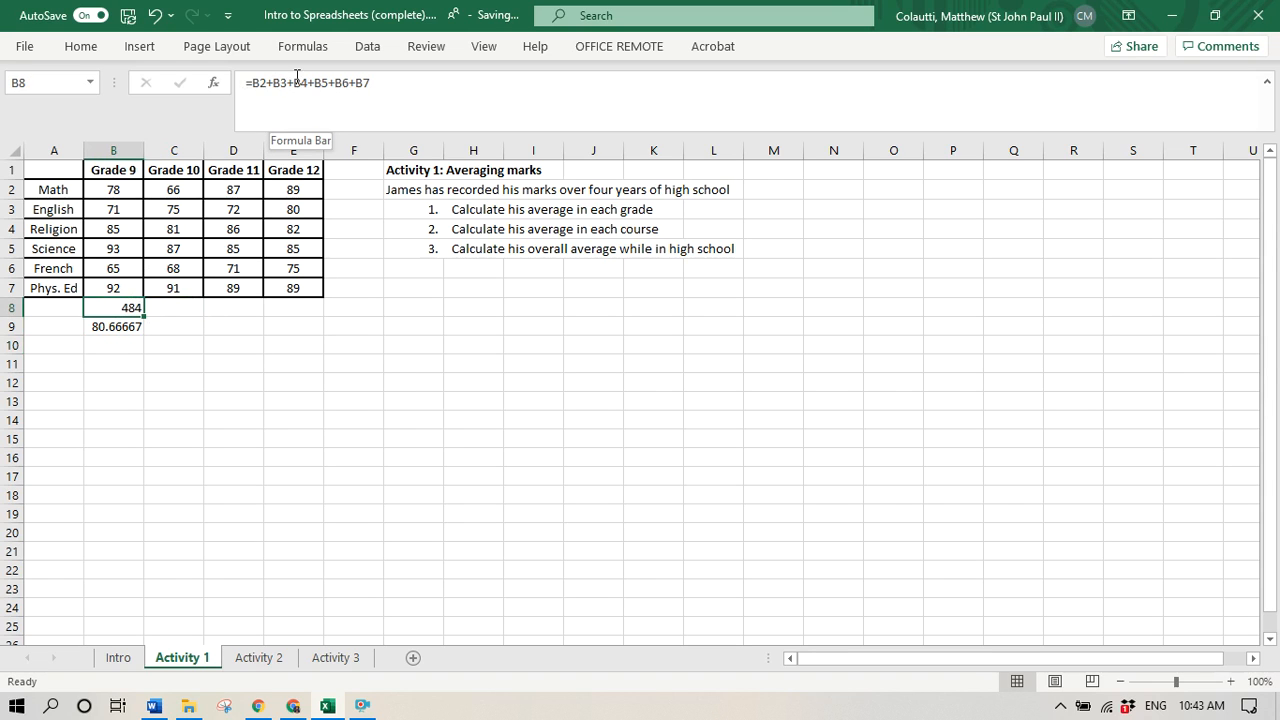
click(173, 305)
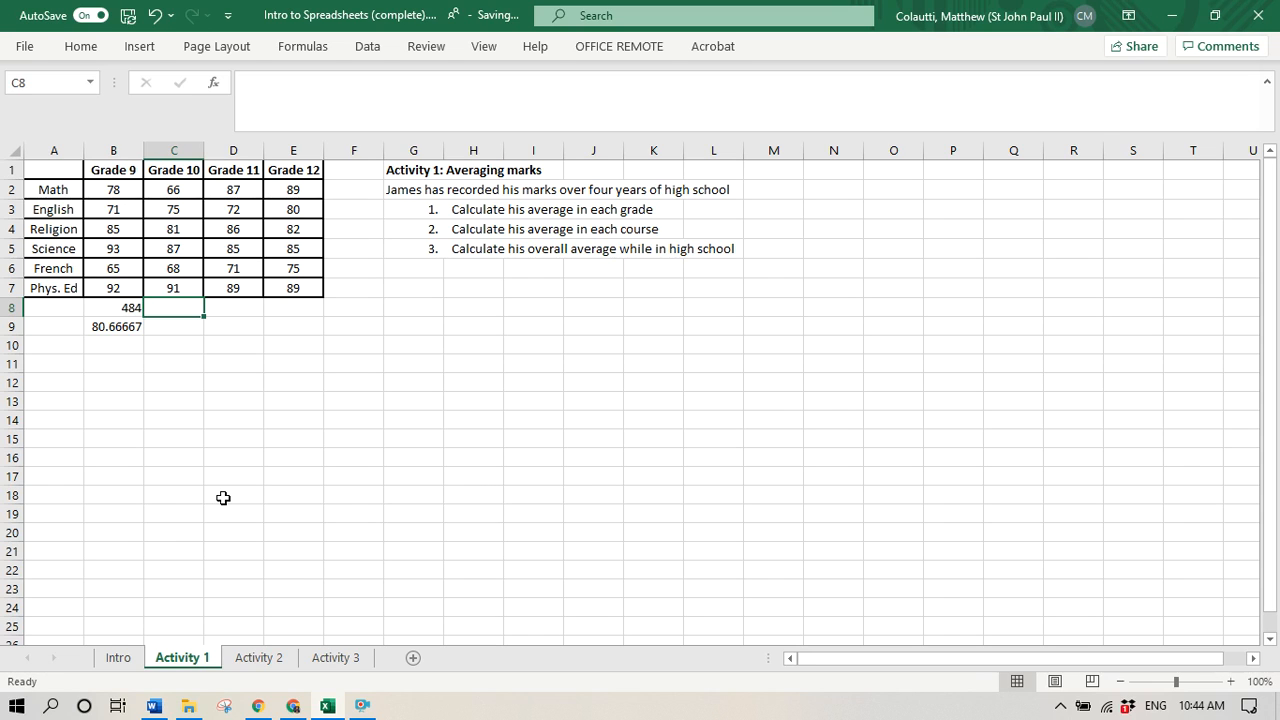
text(=)
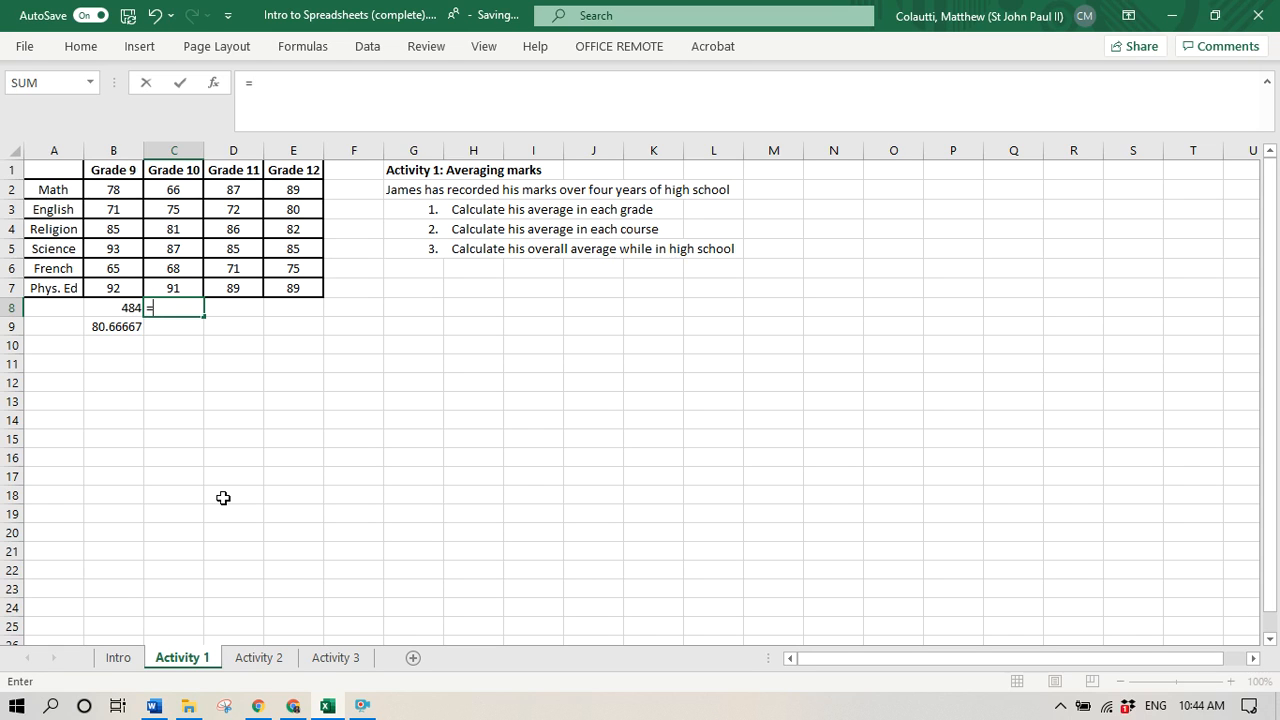
text(sum)
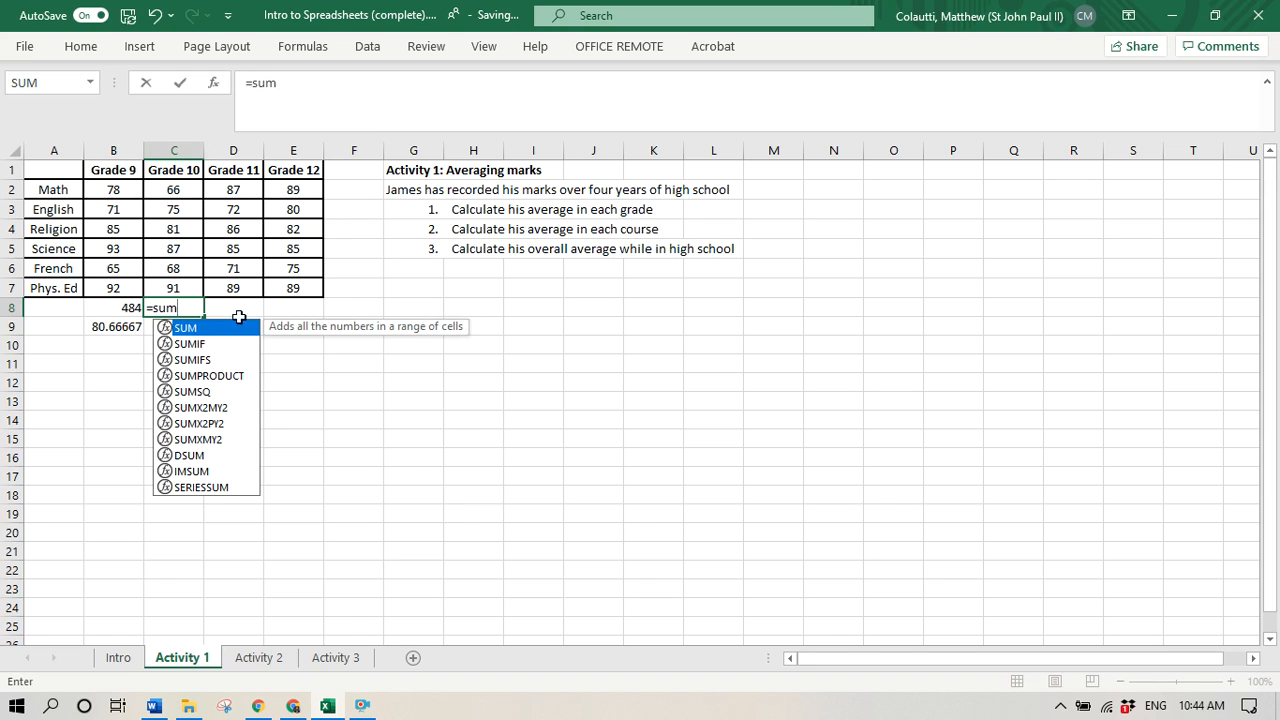
text(()
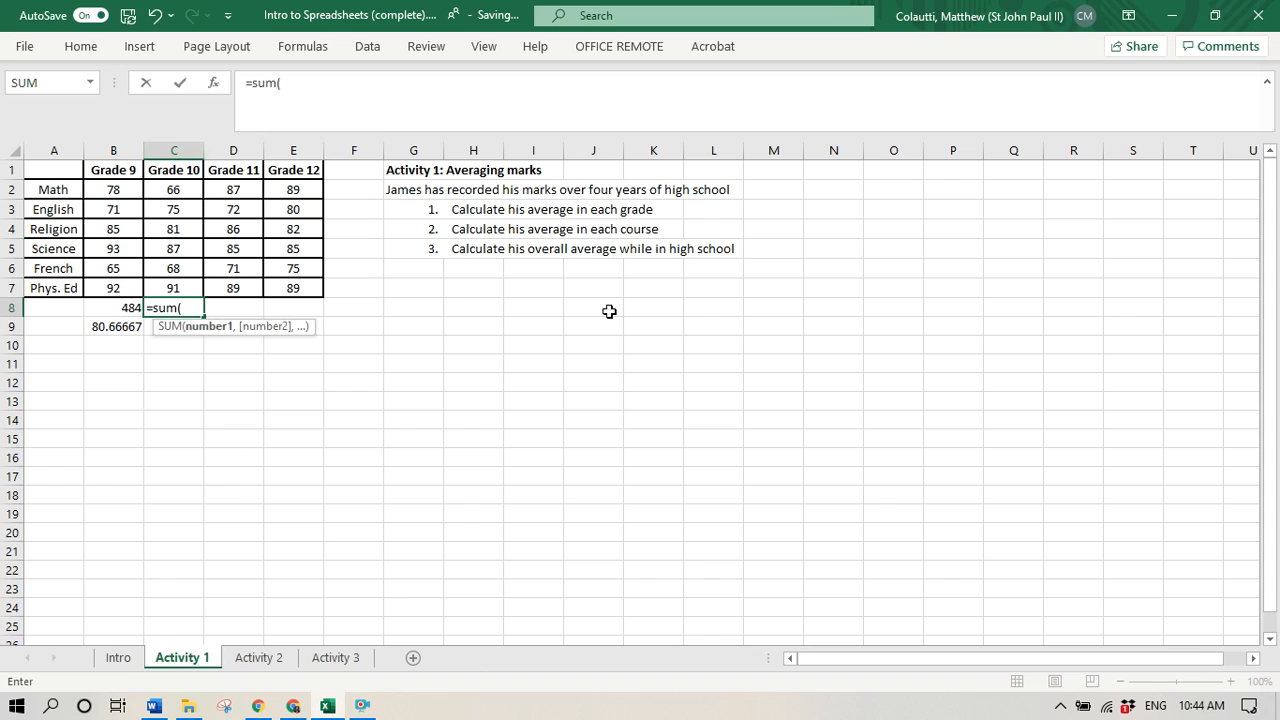
click(175, 190)
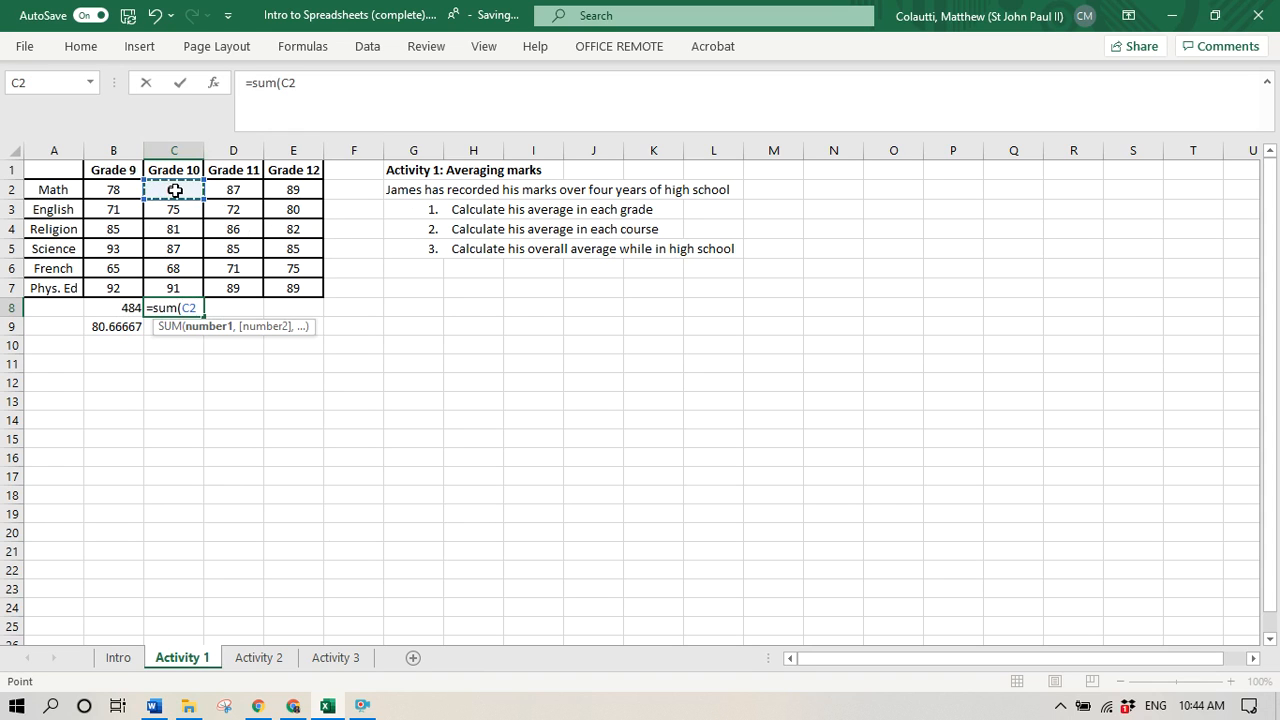
drag(171, 286, 172, 287)
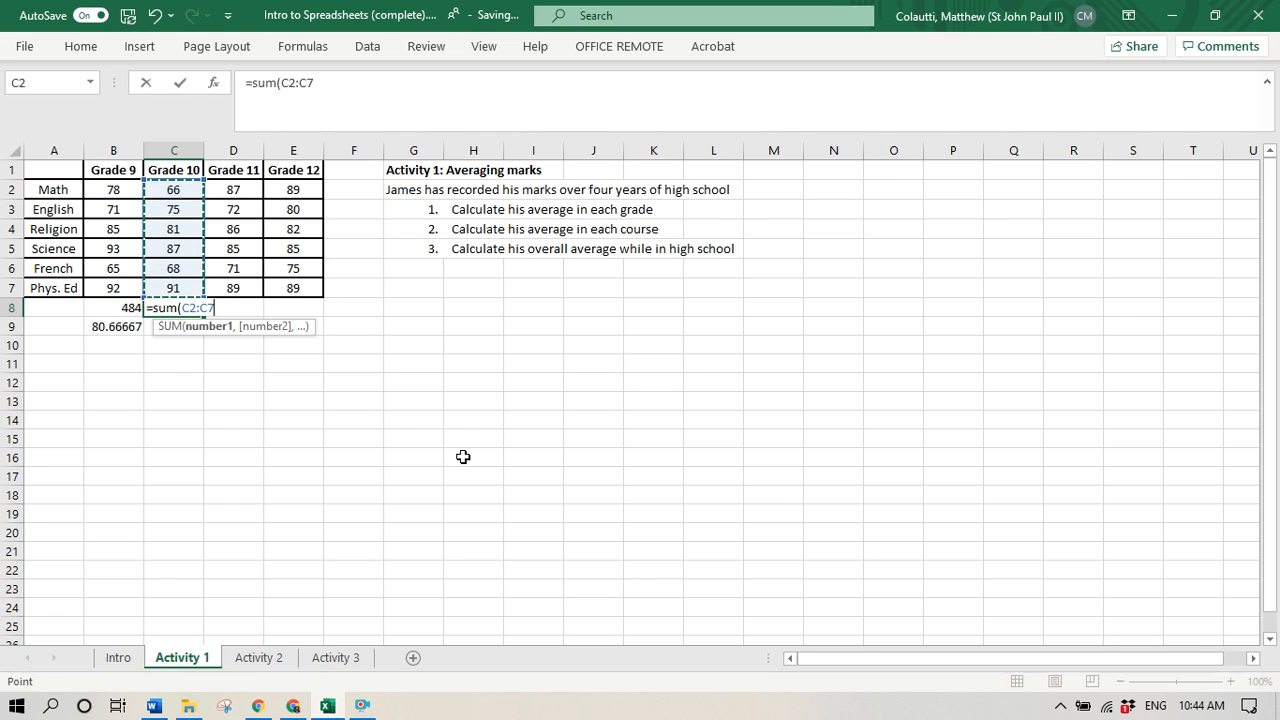
text())
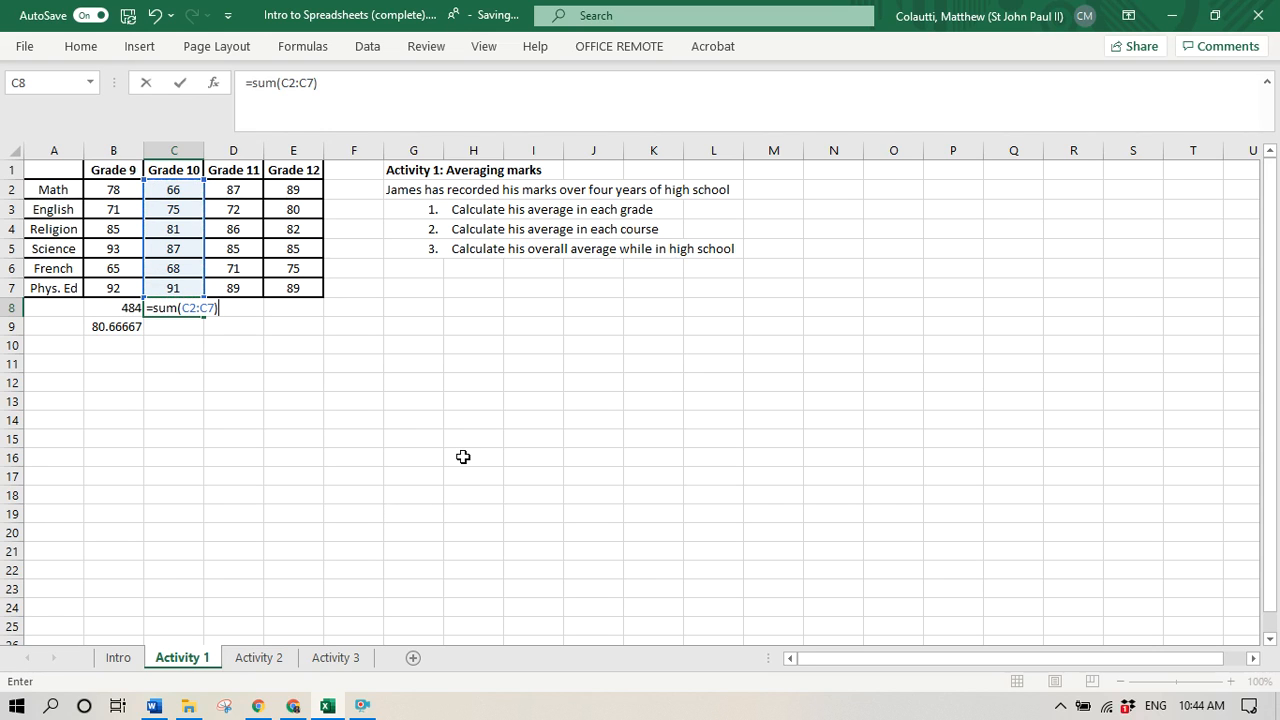
key(Return)
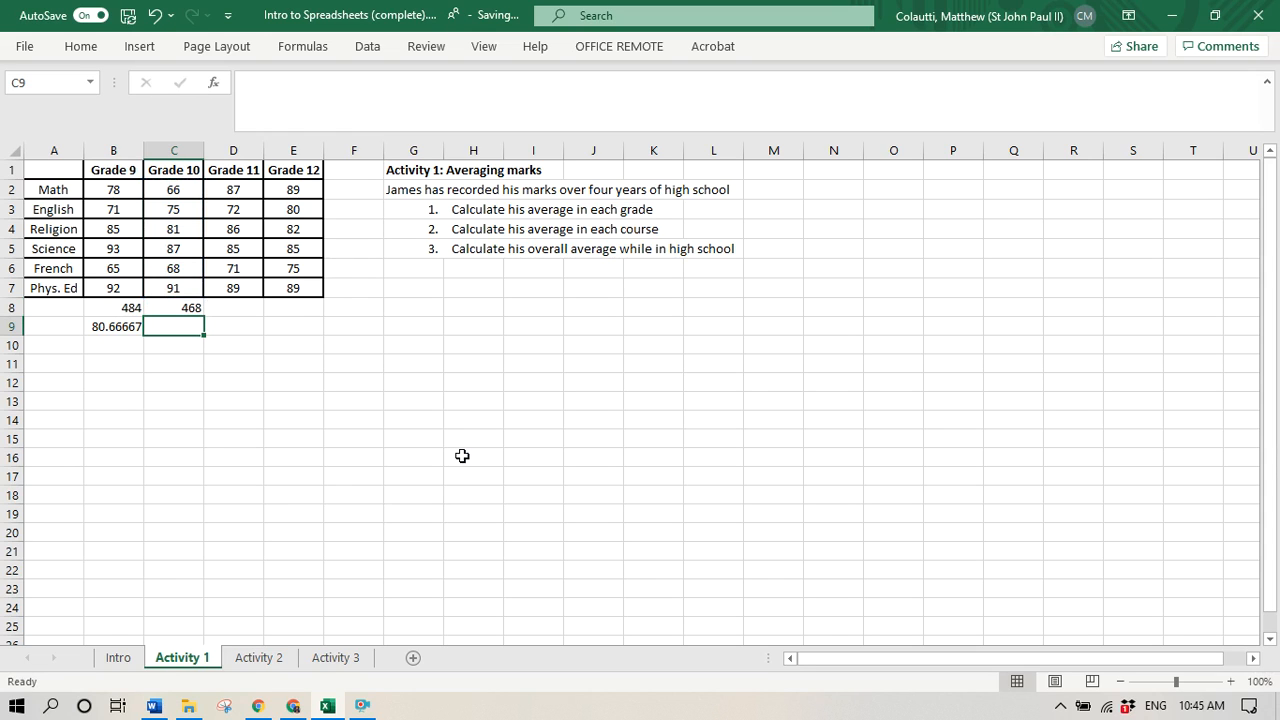
- Calculate the Grade 10 average in cell C9 with the formula =C8/6
text(=)
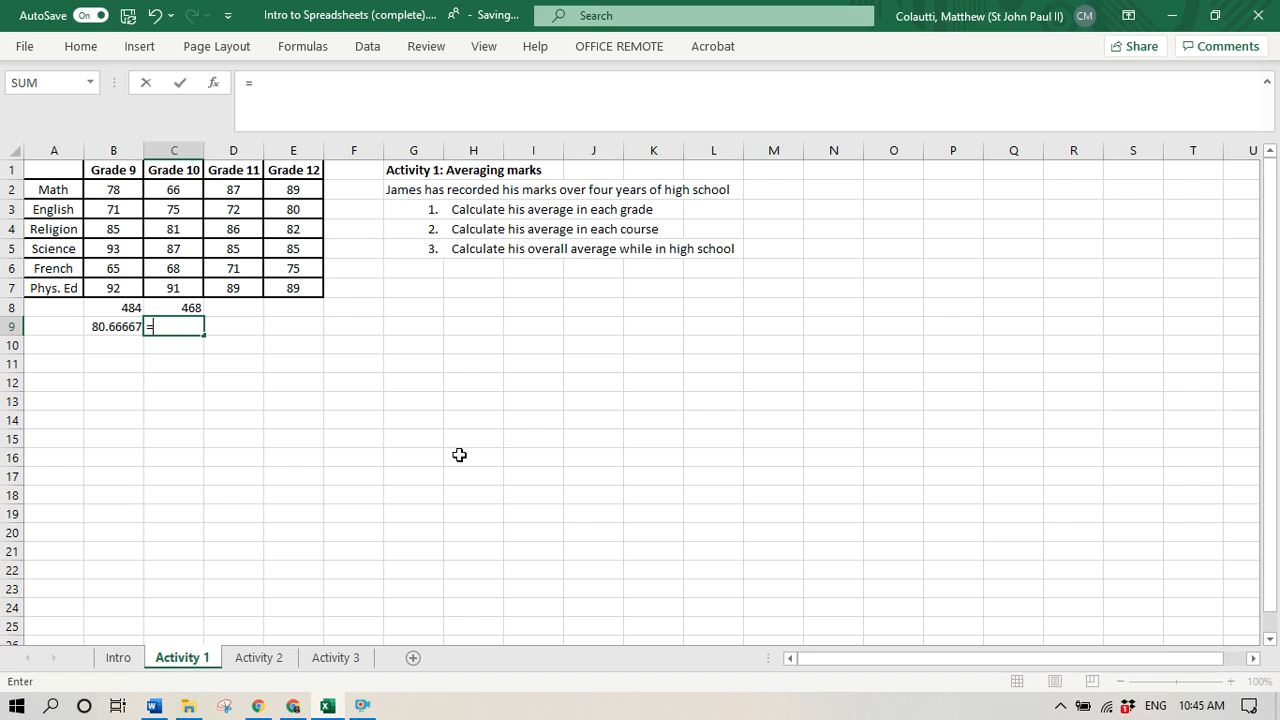
key(Up)
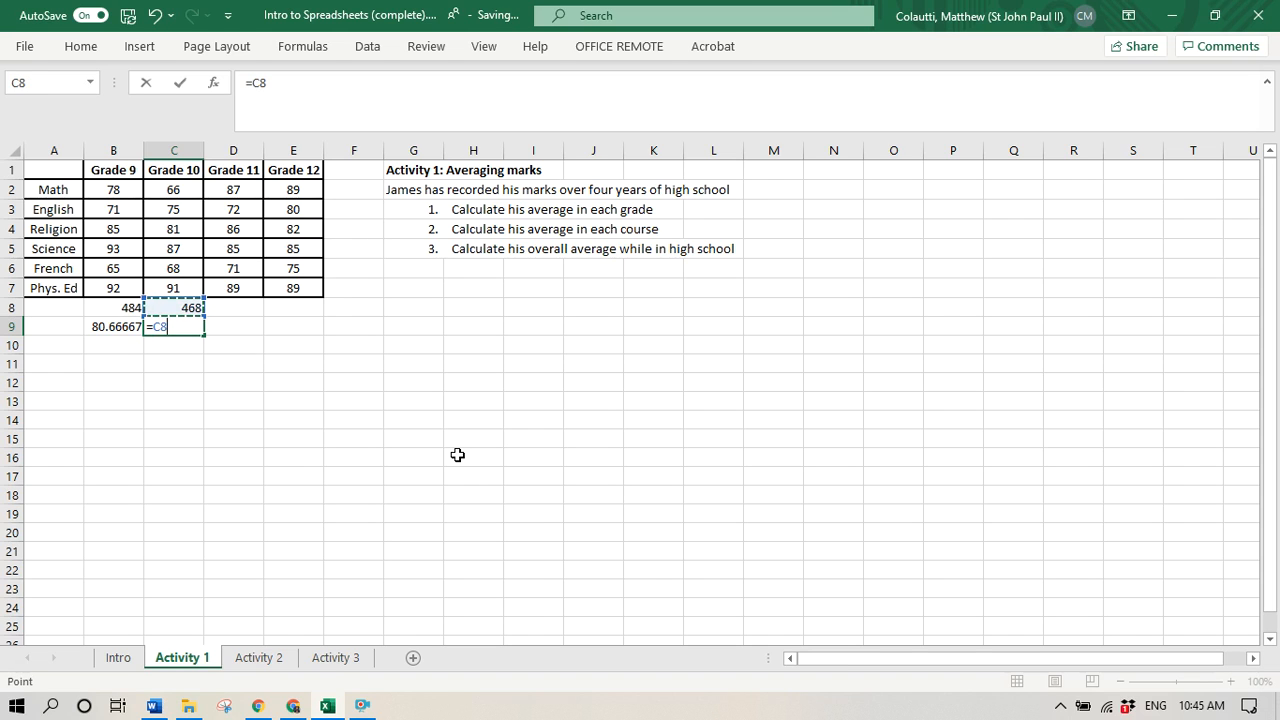
text(/56)
key(BackSpace)
key(BackSpace)
text(6)
key(Return)
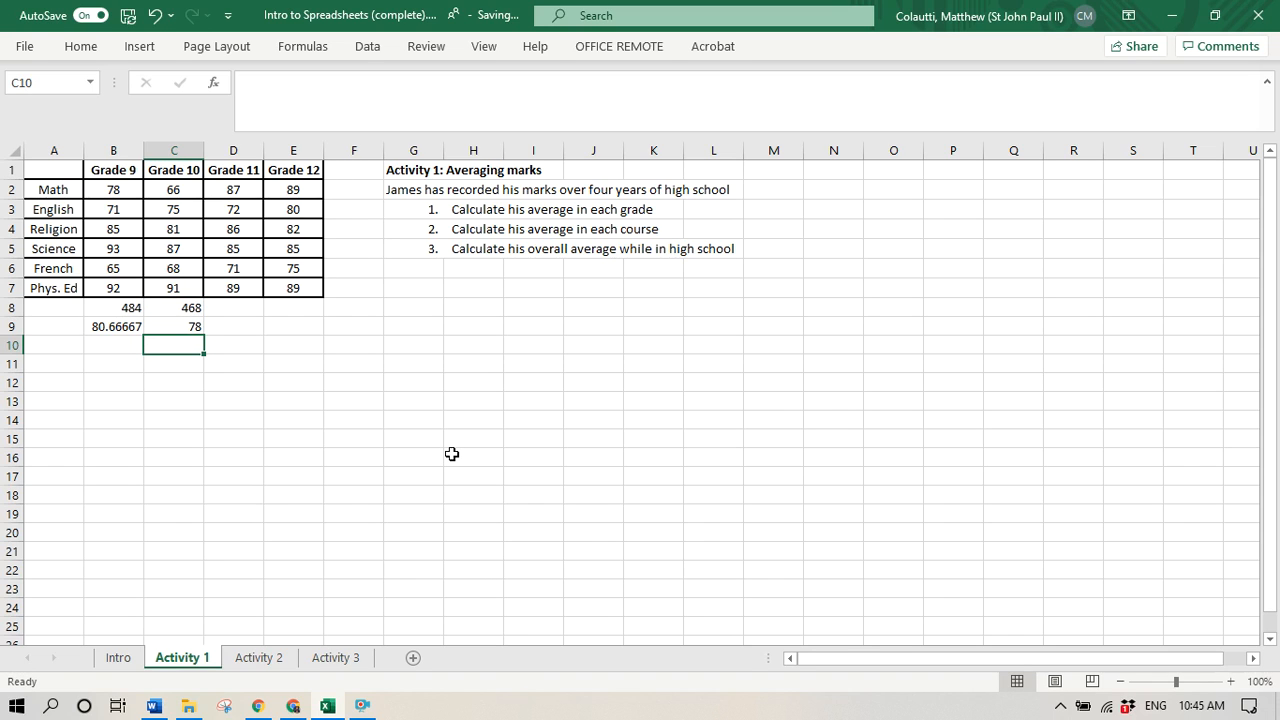
- Calculate the Grade 11 average in cell D8 with each mark listed separately, =average(D2,D3,D4,D5,D6,D7)
key(Up)
key(Up)
key(Right)
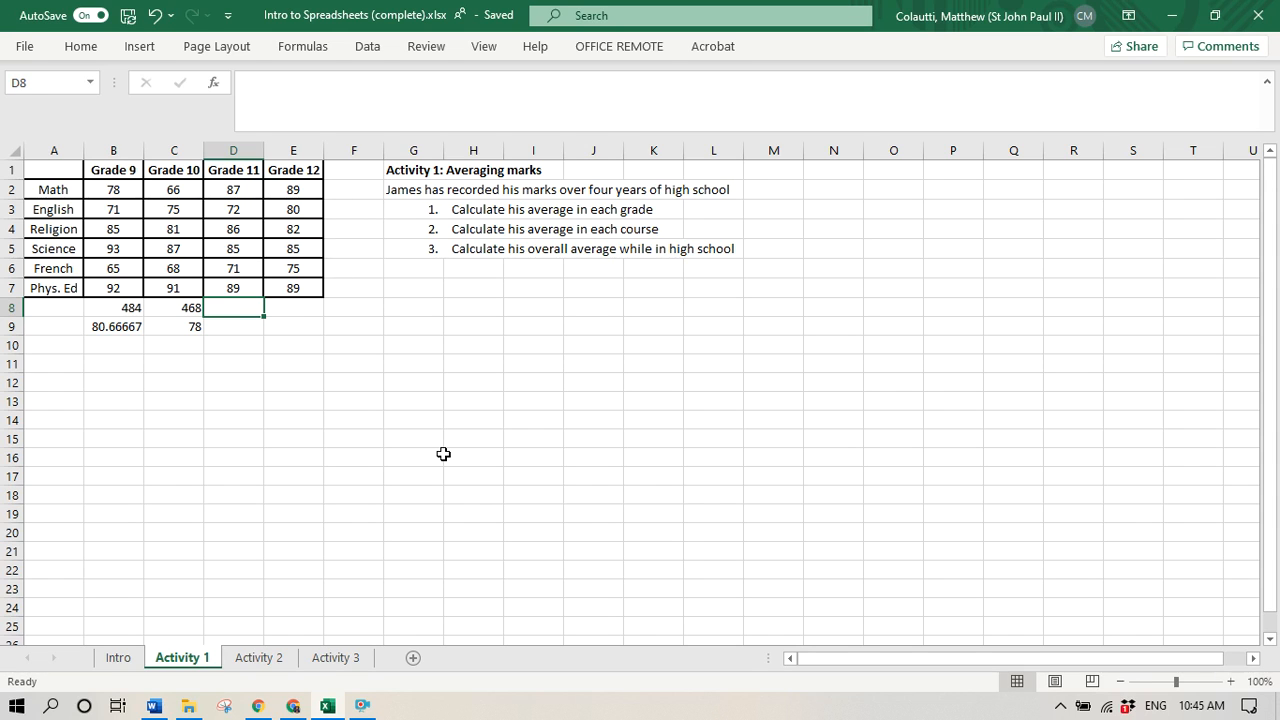
text(=average()
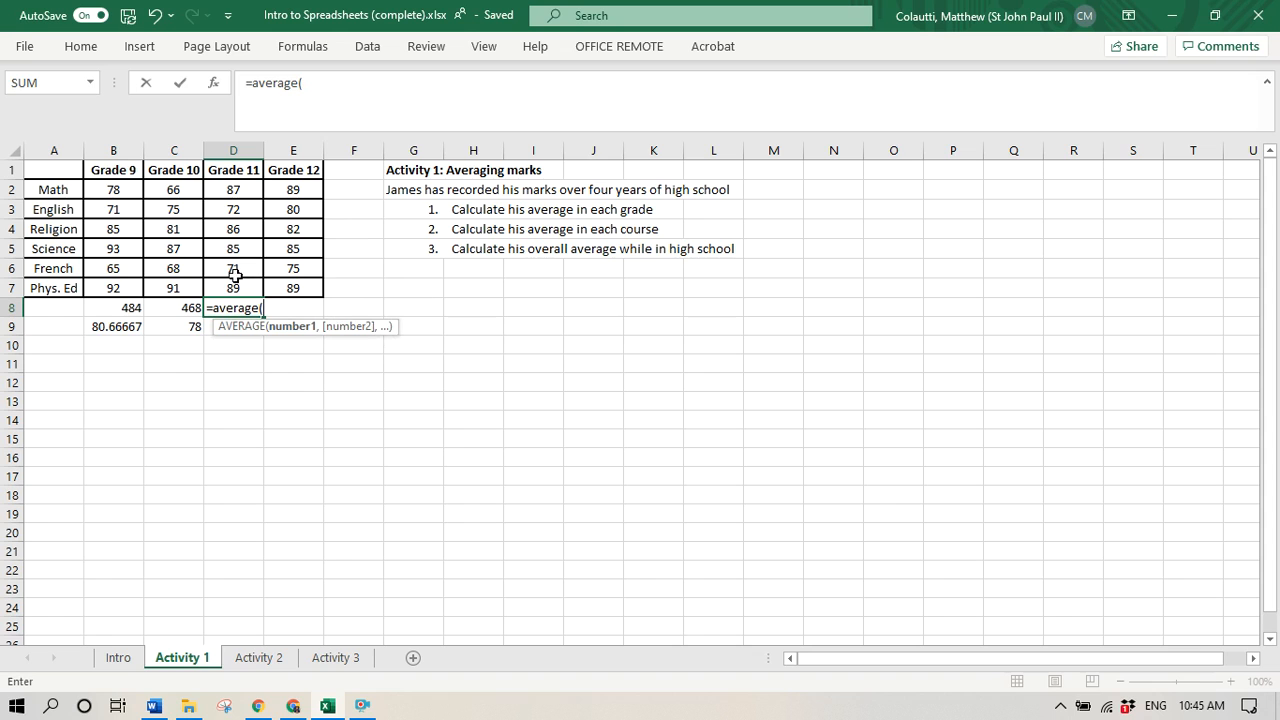
click(241, 188)
text(,)
click(240, 208)
text(,)
click(241, 231)
text(,)
click(242, 249)
text(,)
click(250, 278)
text(,)
click(243, 289)
text(,)
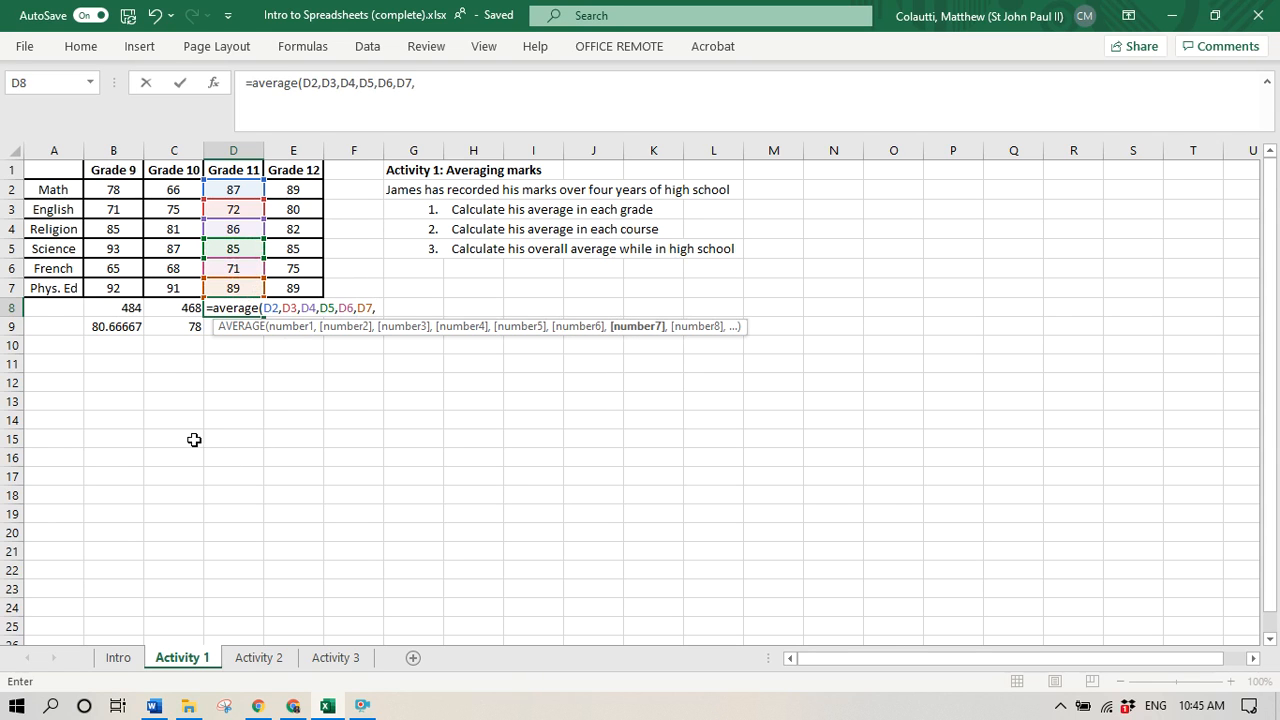
key(BackSpace)
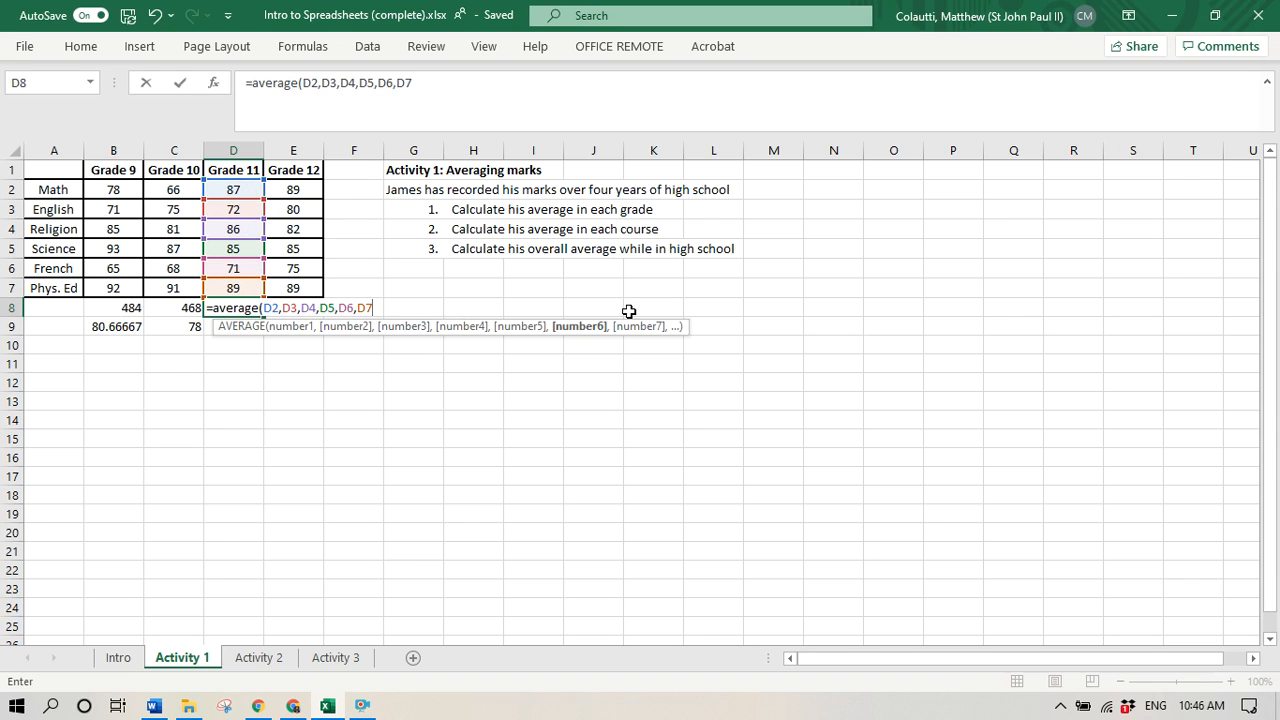
text())
key(Return)
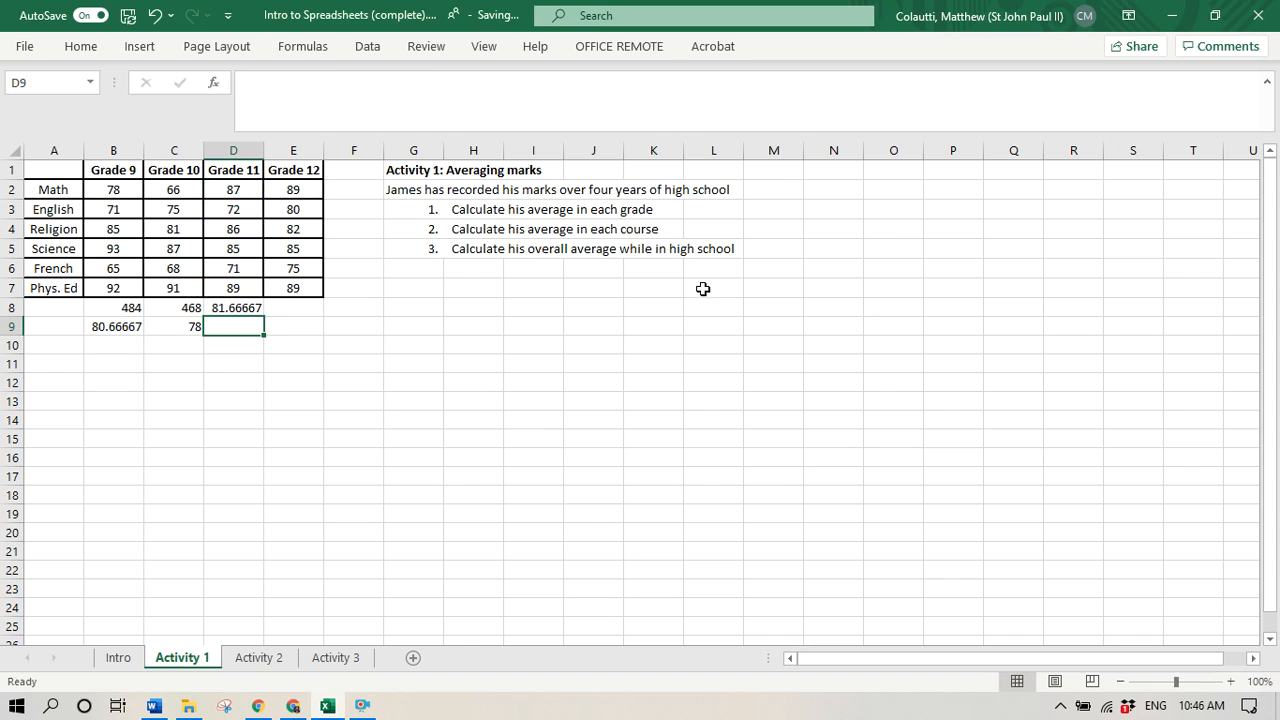
- Calculate the Grade 12 average in cell E8 using a cell range, =average(E2:E7)
key(Up)
key(Right)
text(=)
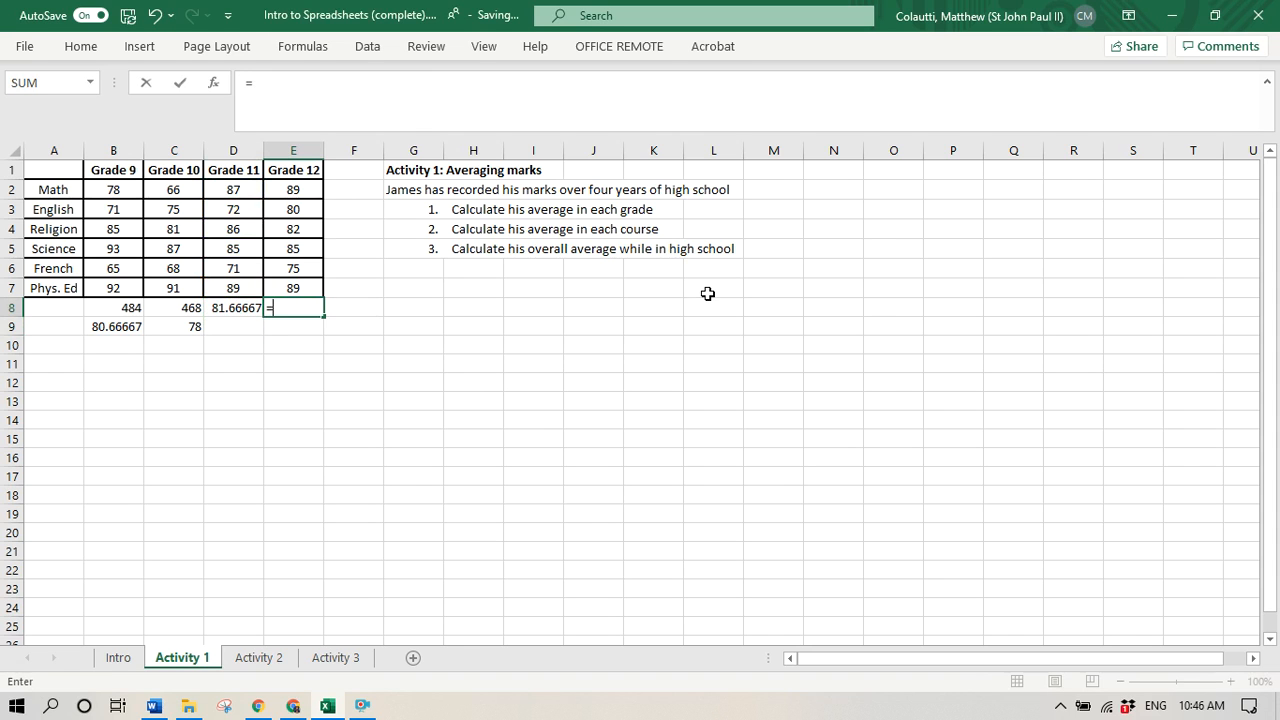
text(average()
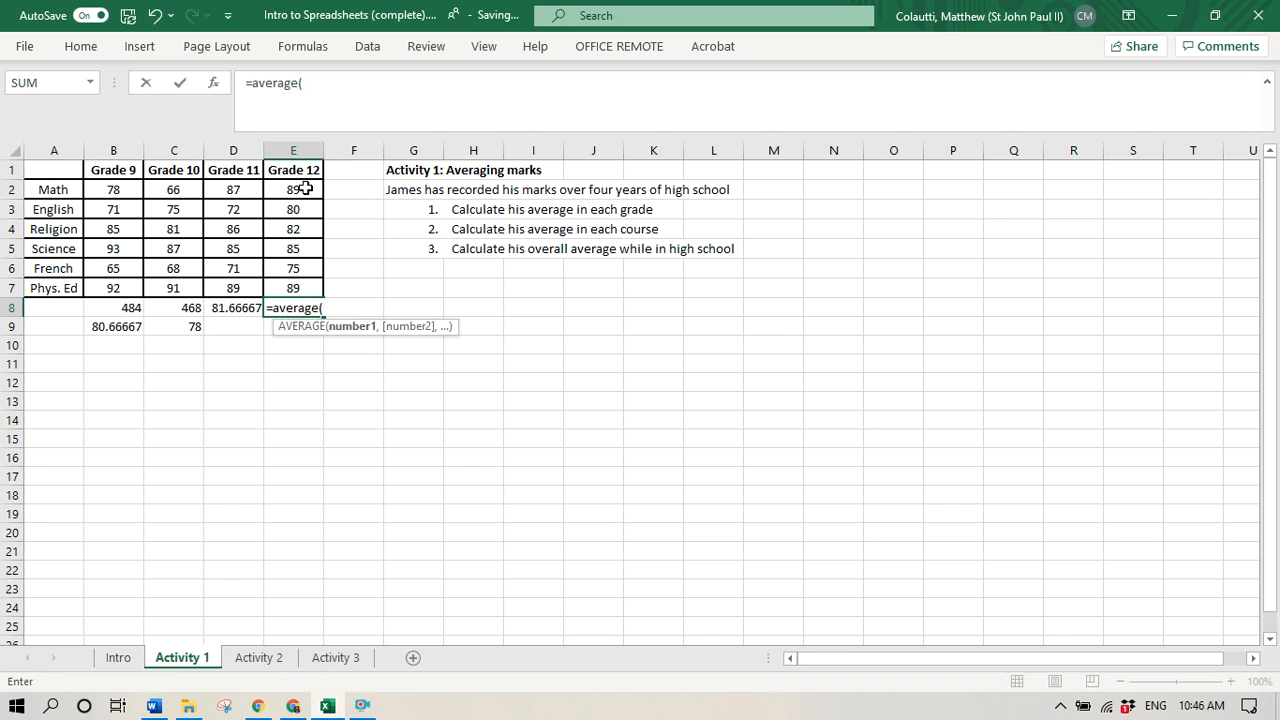
drag(303, 189, 303, 290)
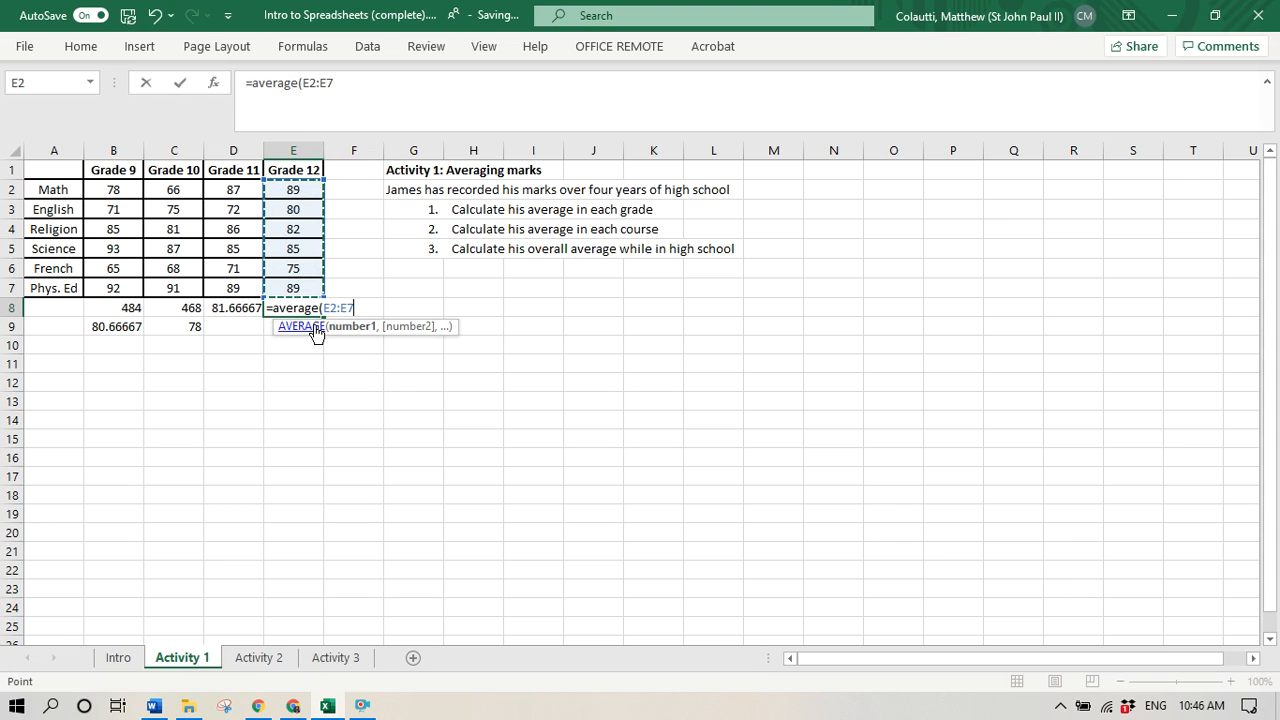
text())
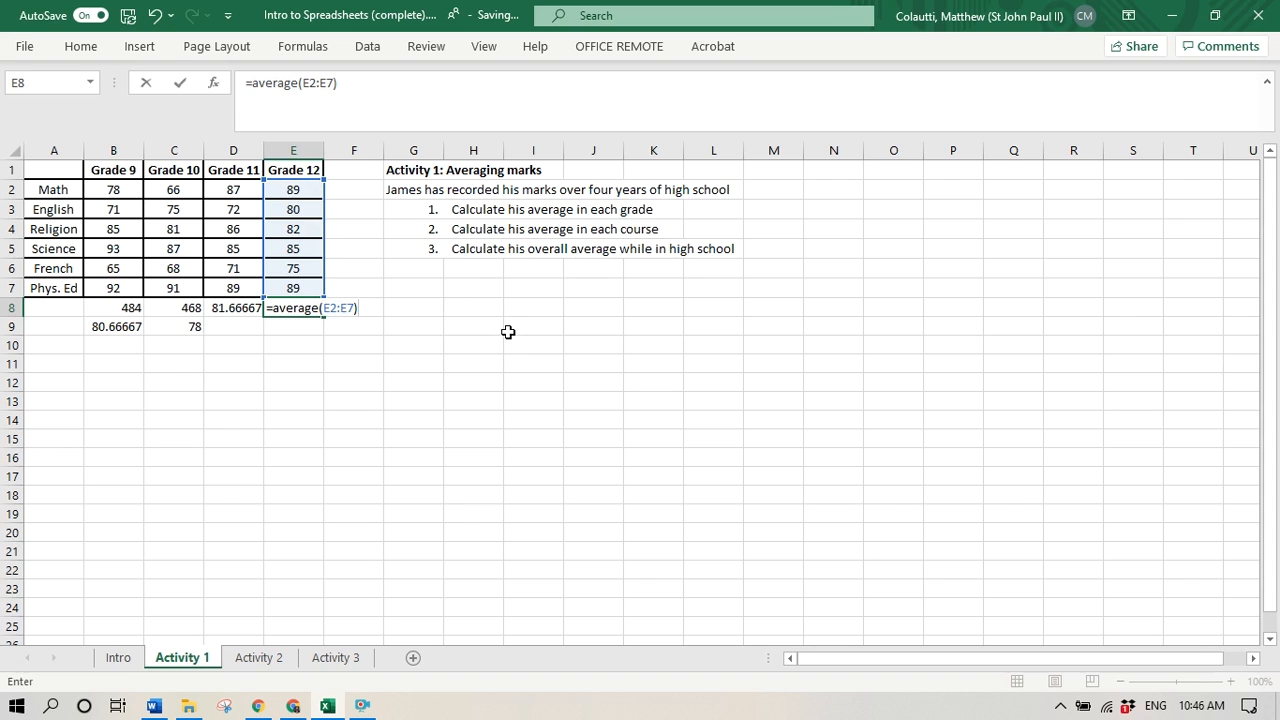
key(Return)
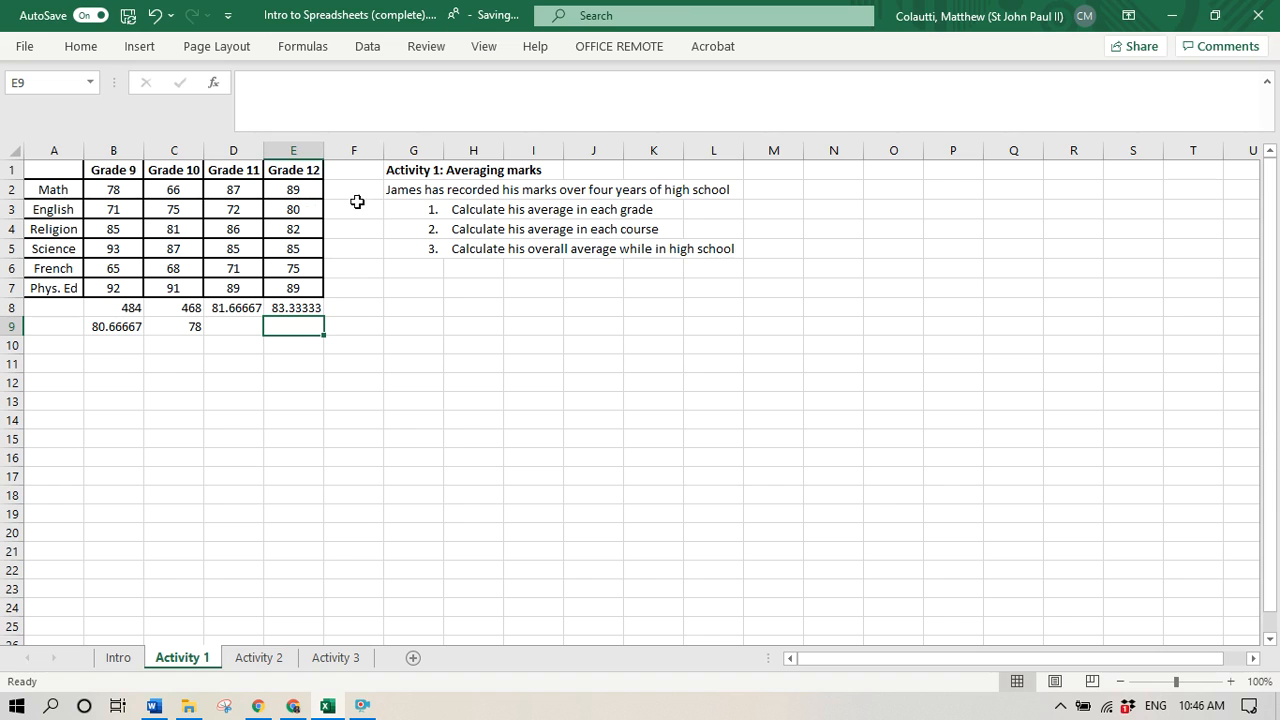
- Calculate the Math average across the four grades in cell F2 with =average(B2:E2)
click(342, 186)
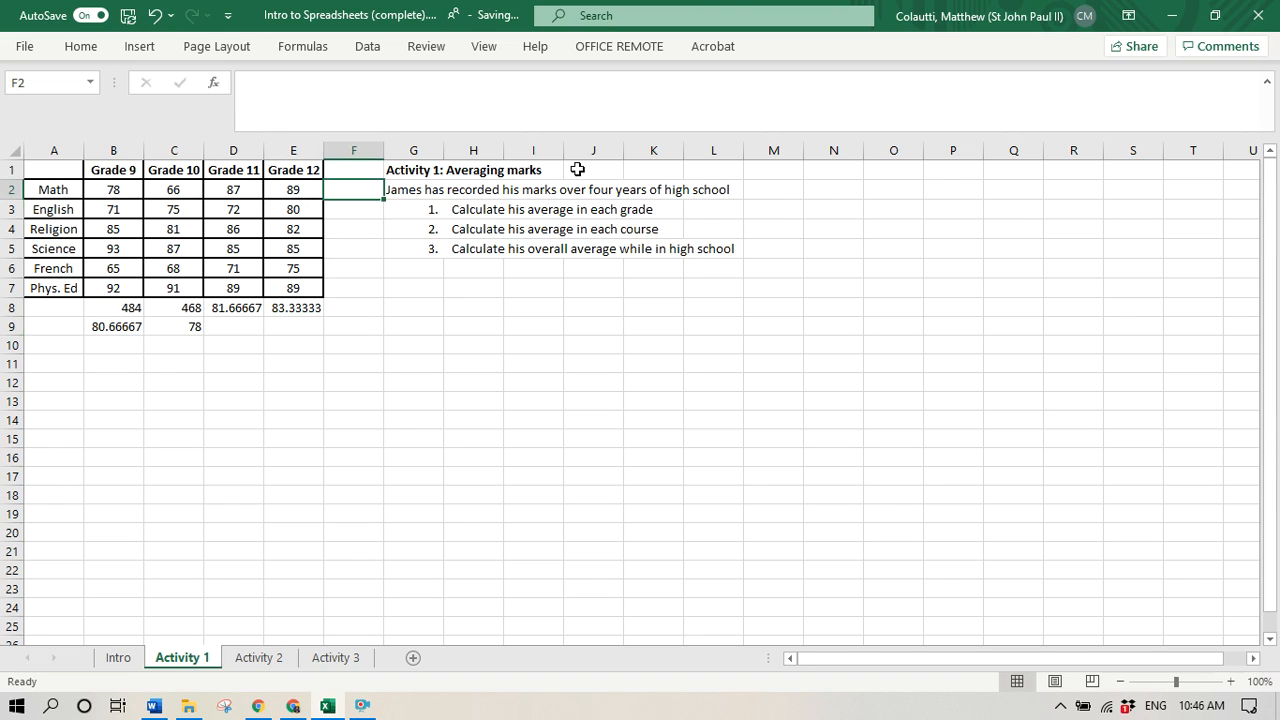
text(=avera)
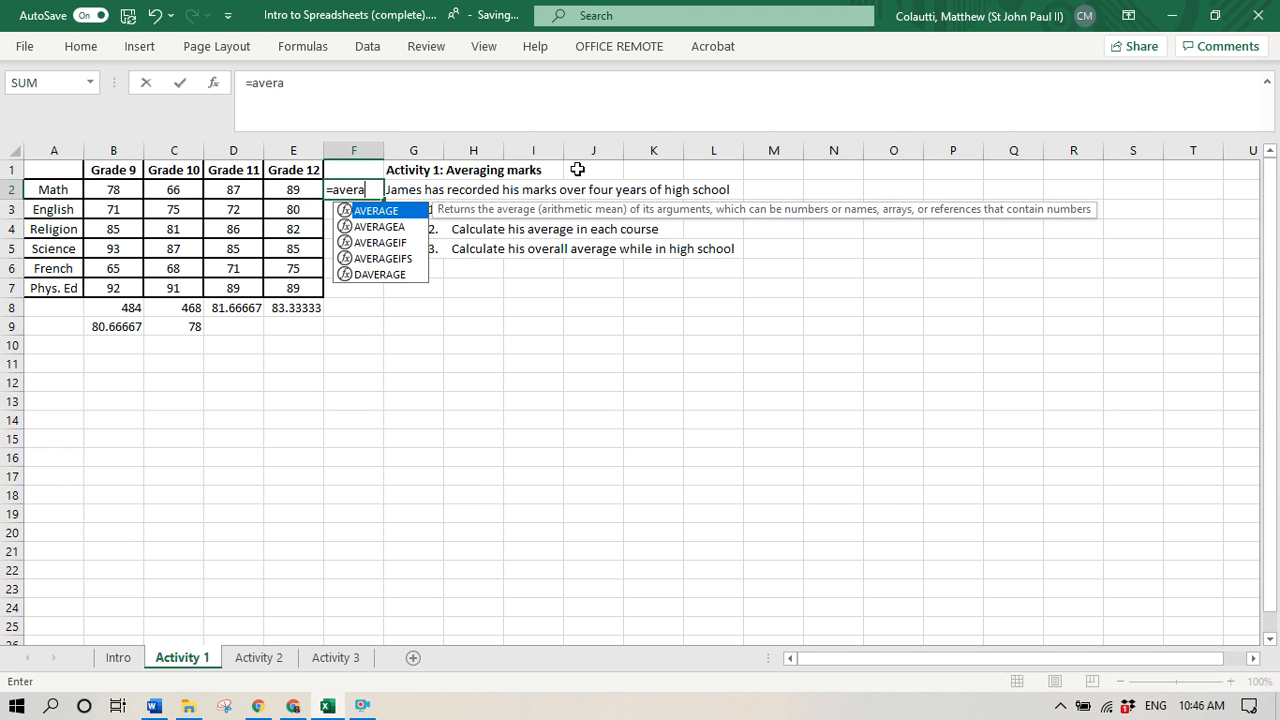
text(()
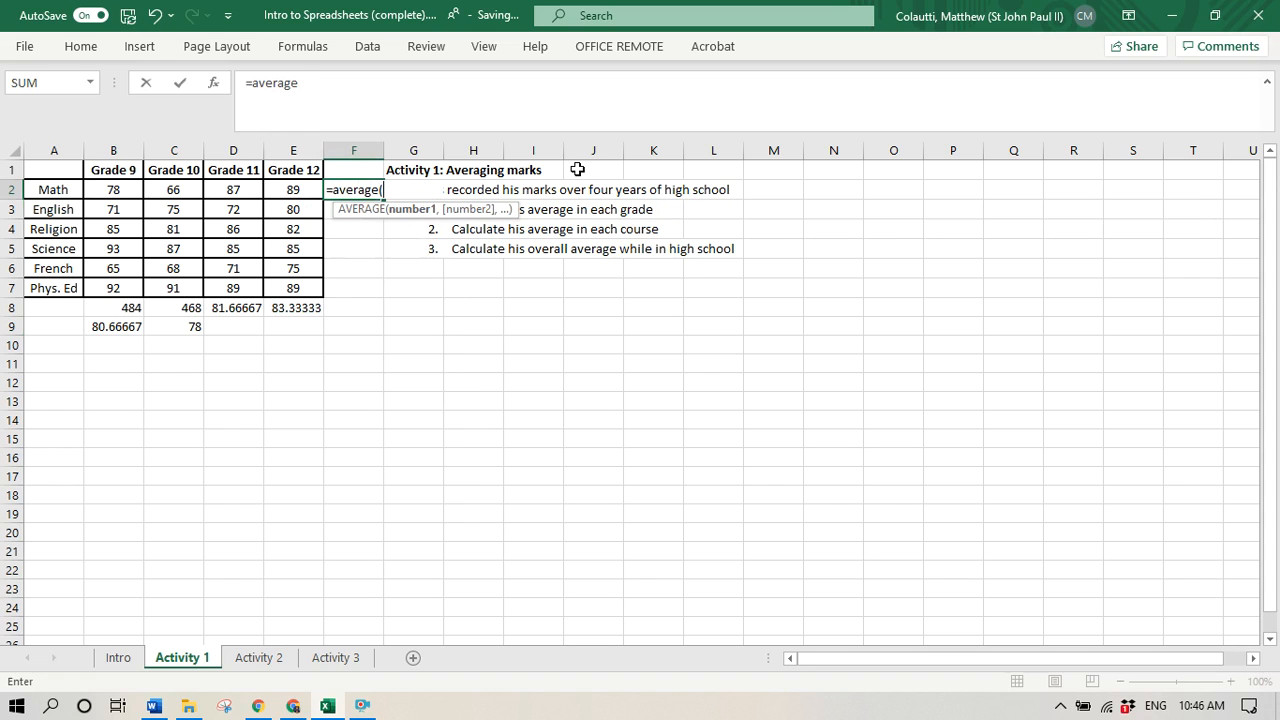
drag(113, 190, 290, 190)
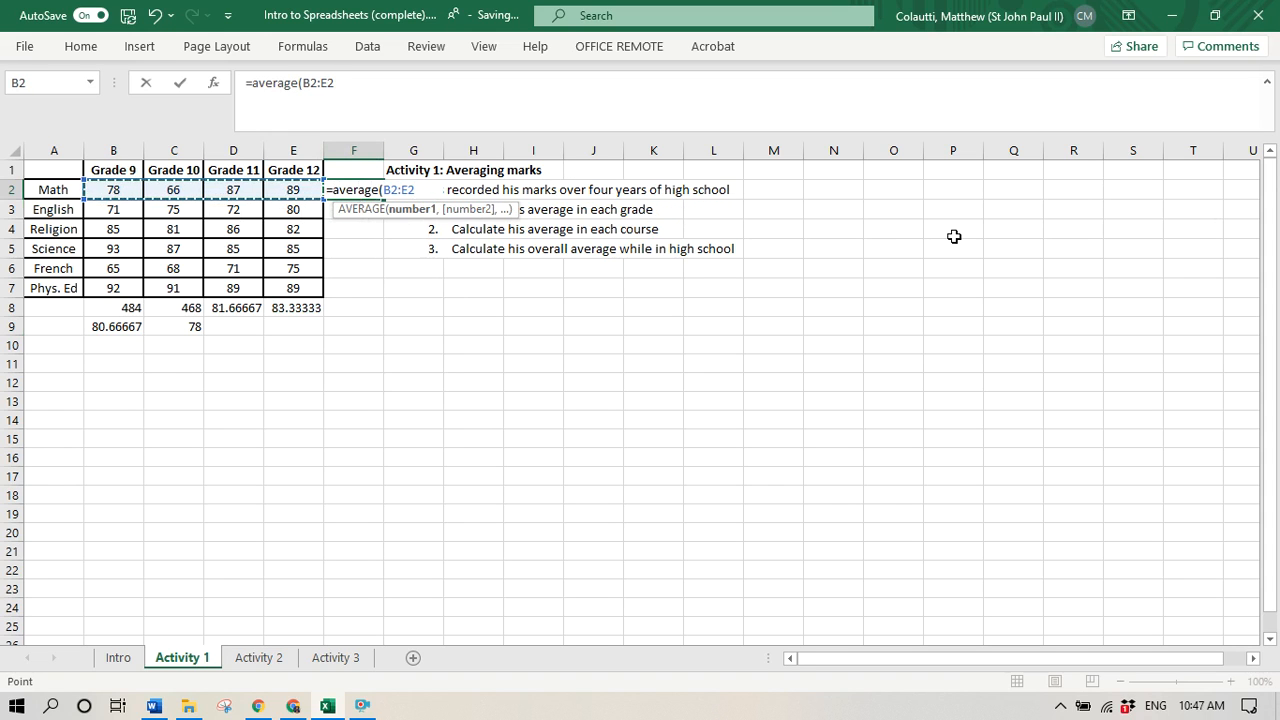
text())
key(Return)
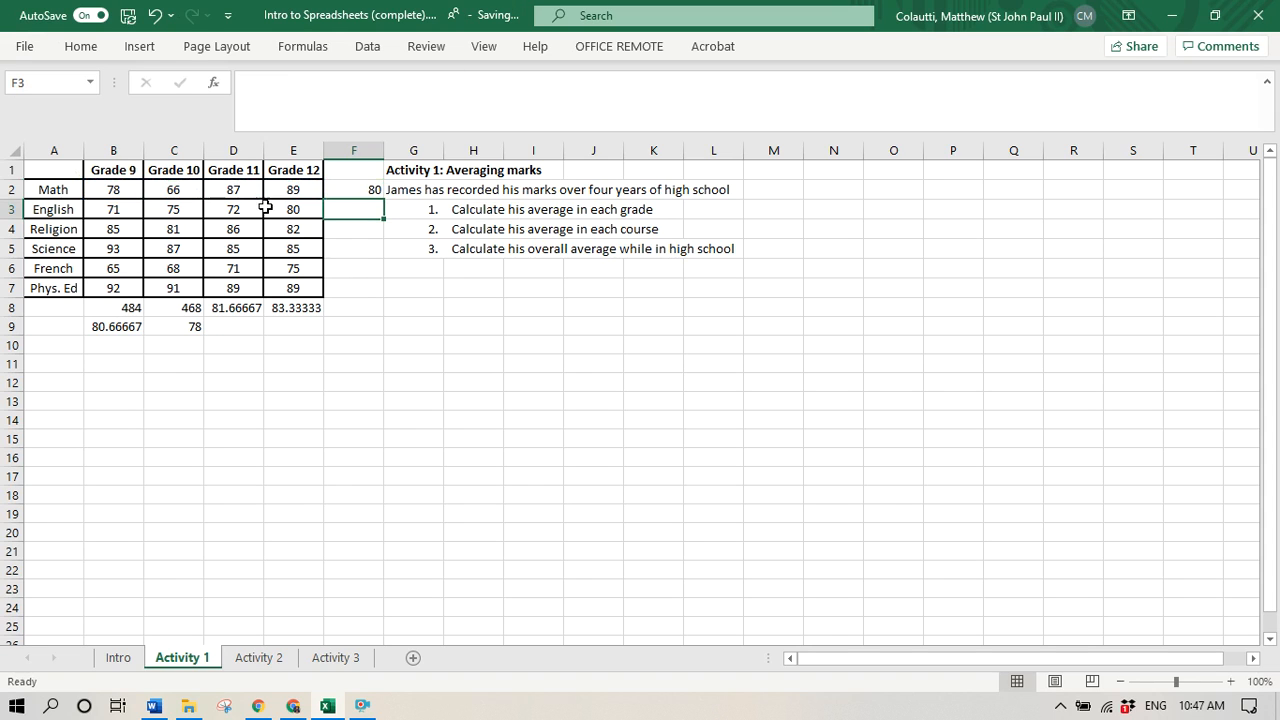
- Copy the Math average formula from cell F2 into cell F3 for the English average
click(363, 188)
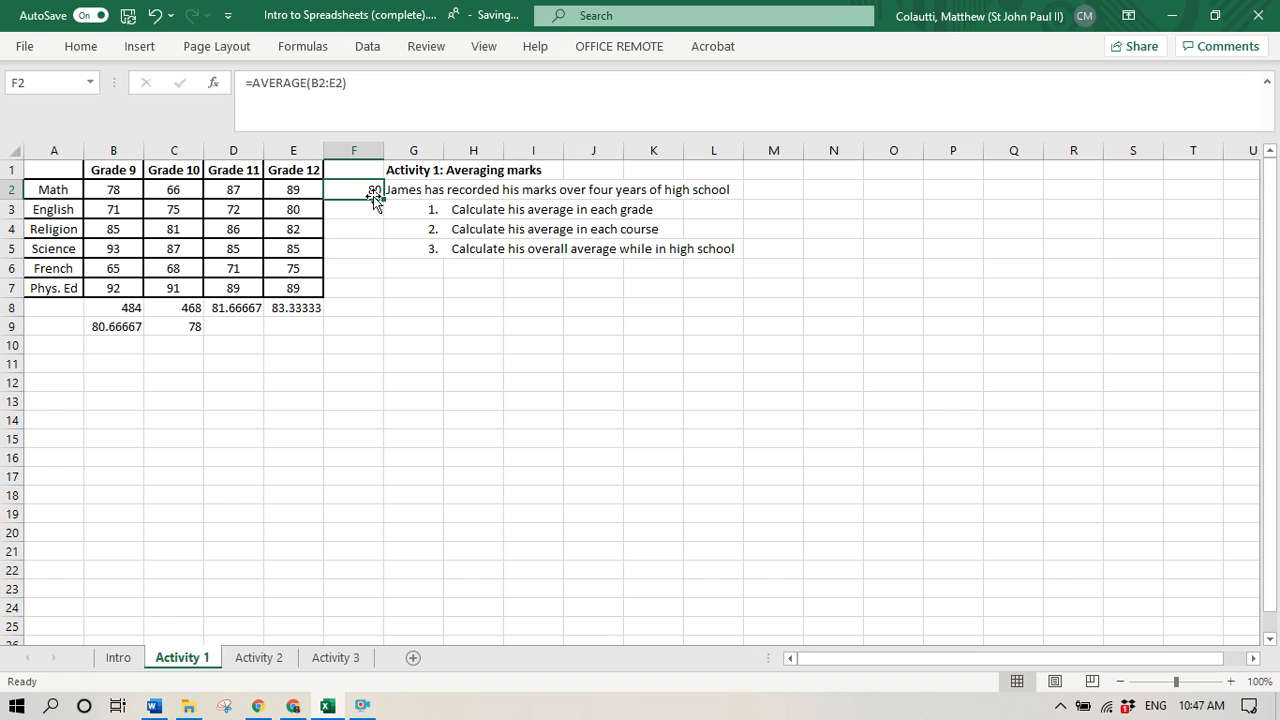
key(ctrl+c)
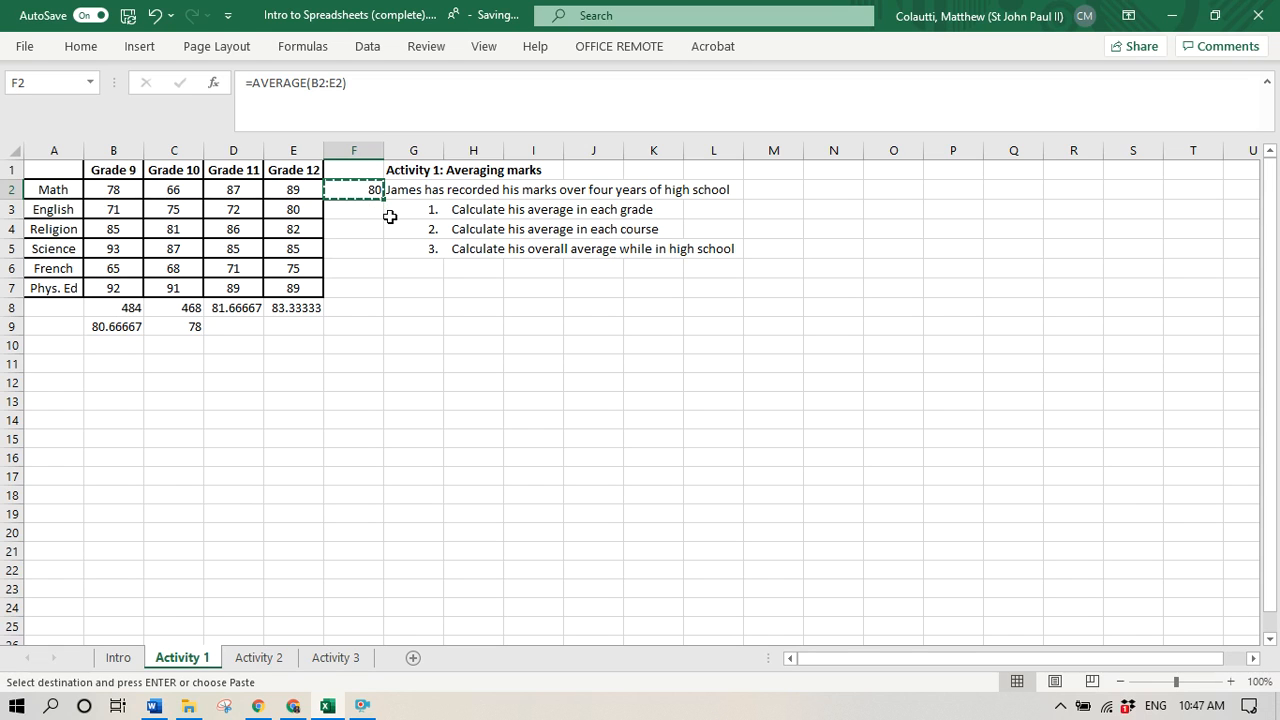
click(366, 211)
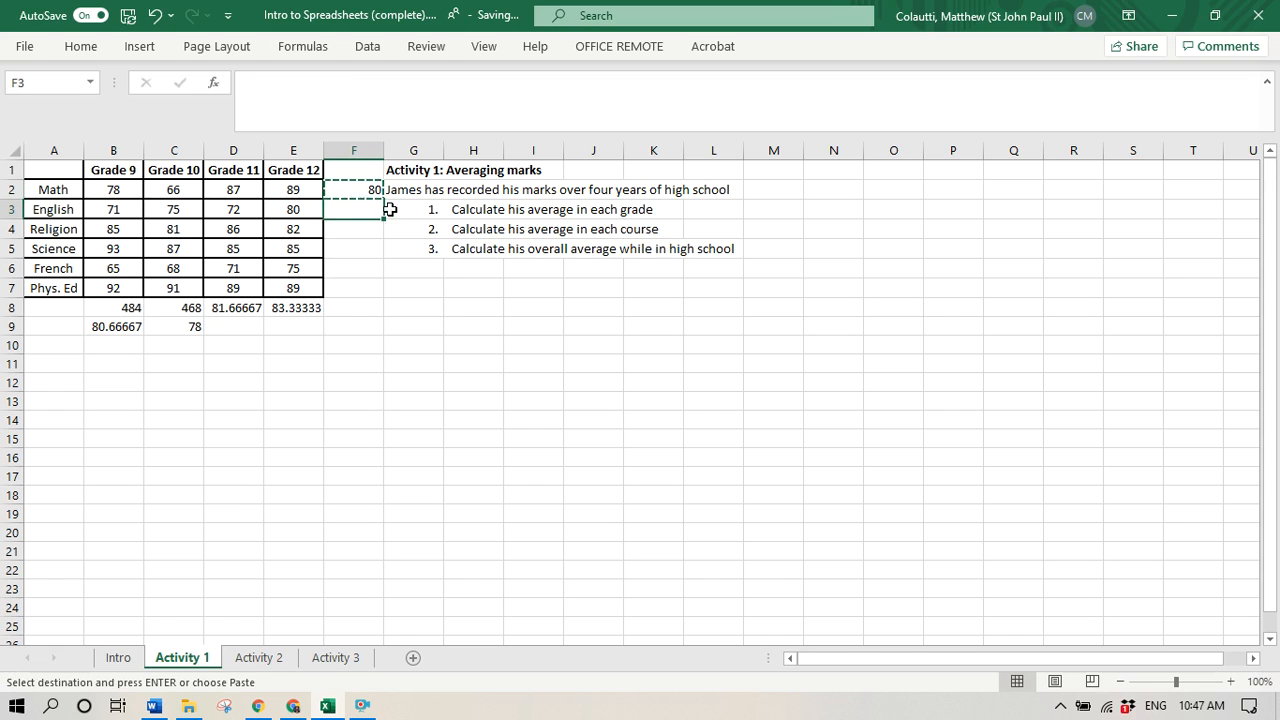
key(ctrl+v)
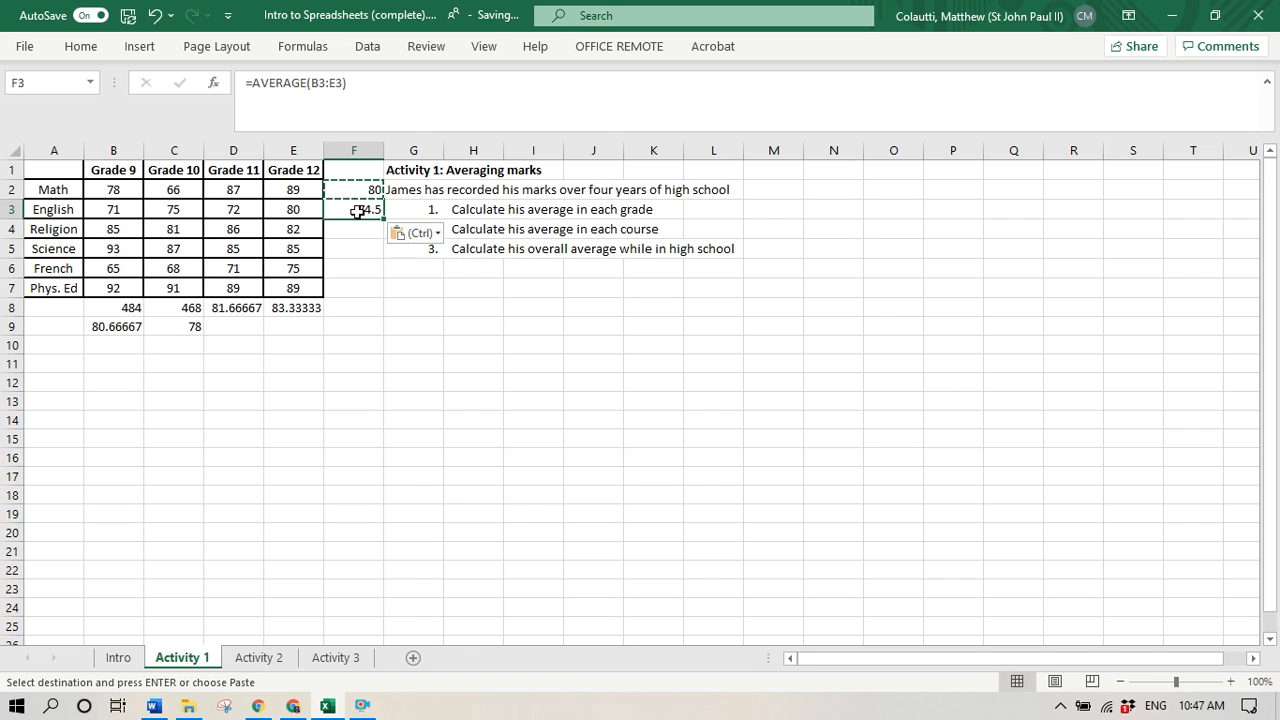
right_click(355, 208)
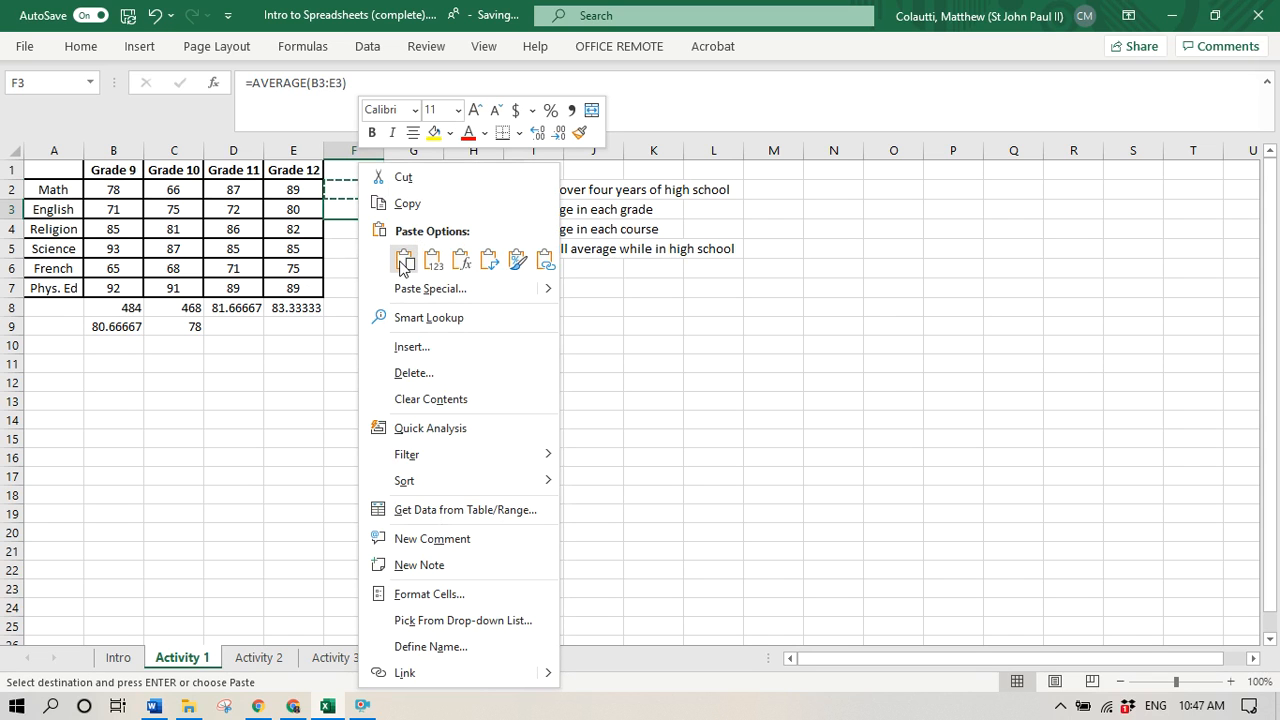
click(405, 260)
key(Escape)
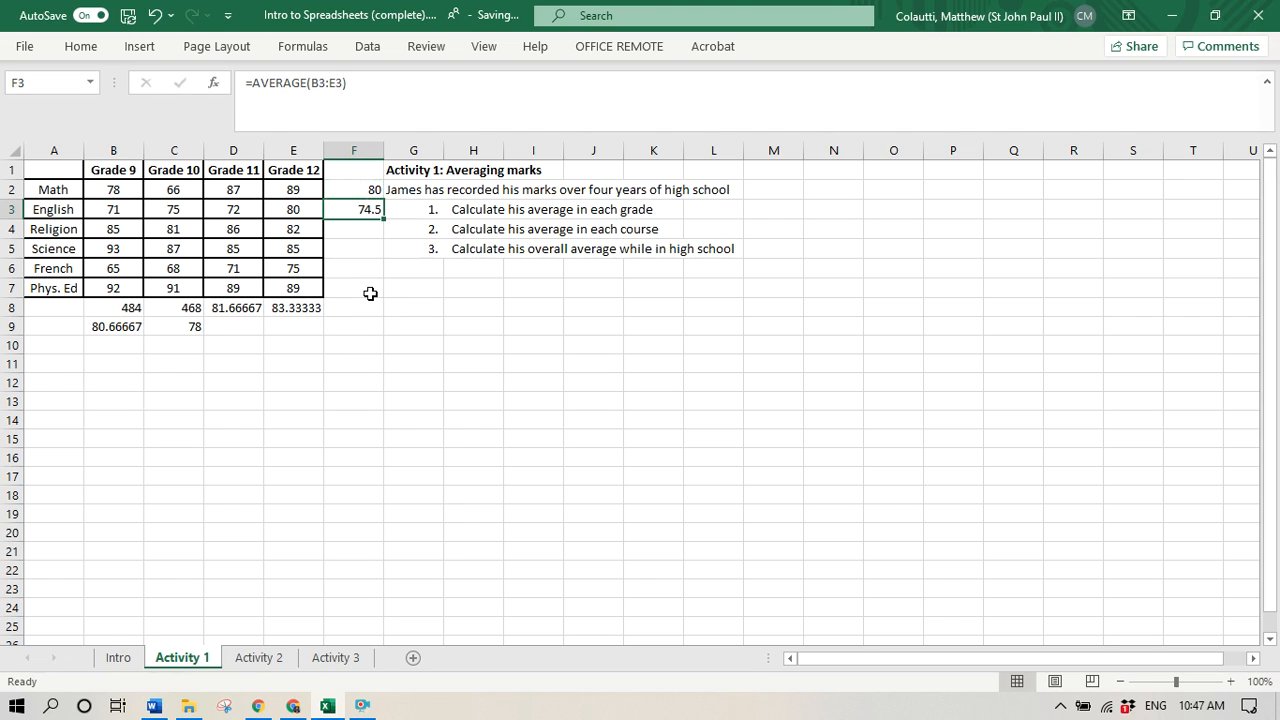
- Compare the cell ranges in the average formulas of the English row (F3) and the Math row (F2)
click(362, 248)
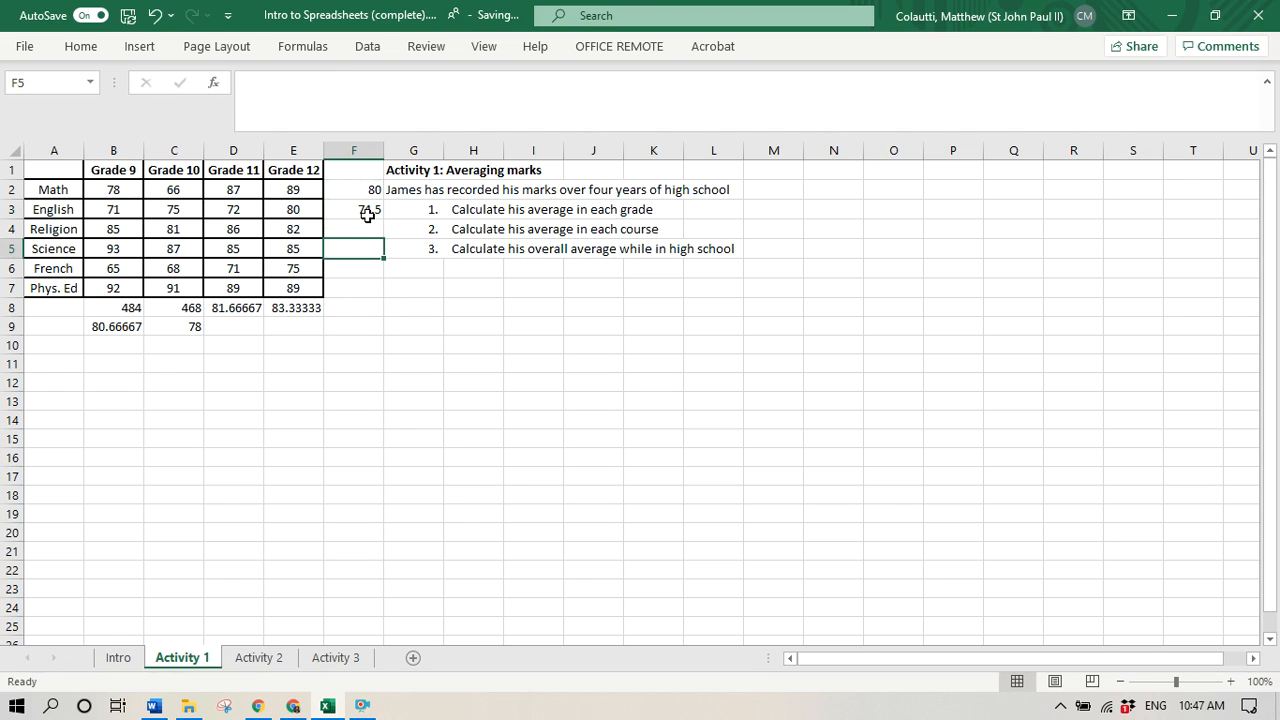
click(363, 209)
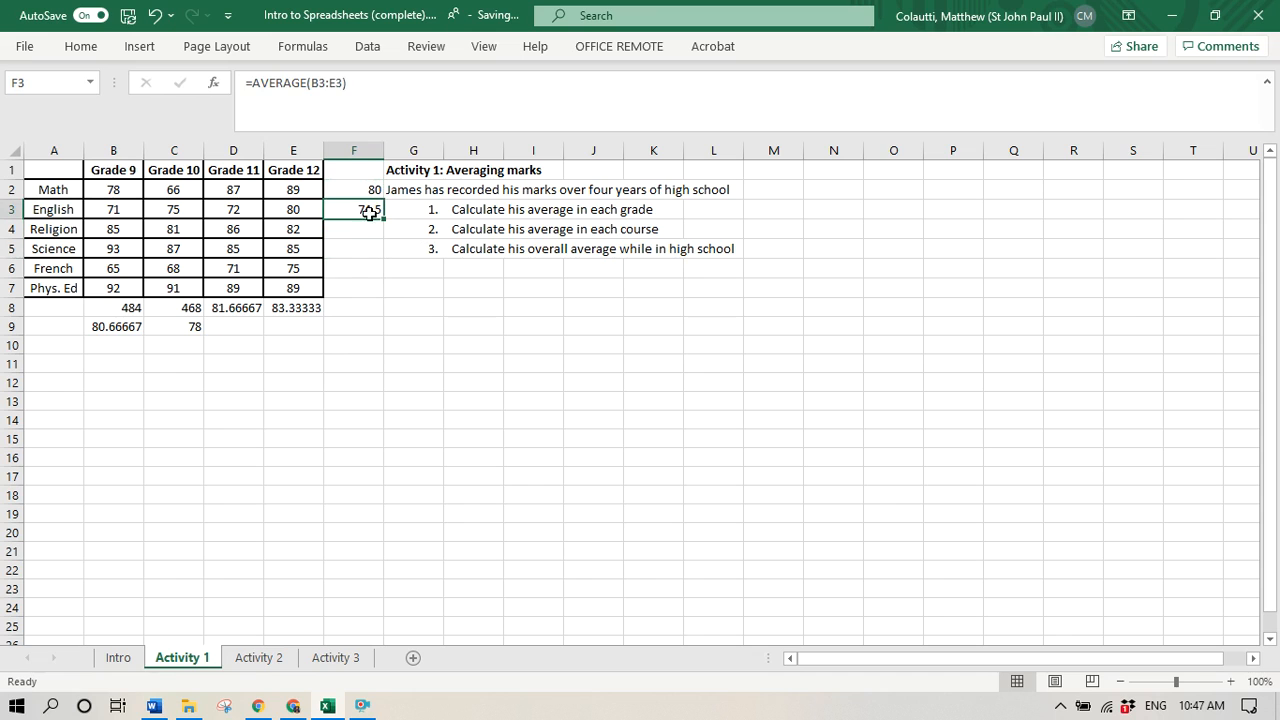
click(250, 87)
drag(250, 87, 284, 87)
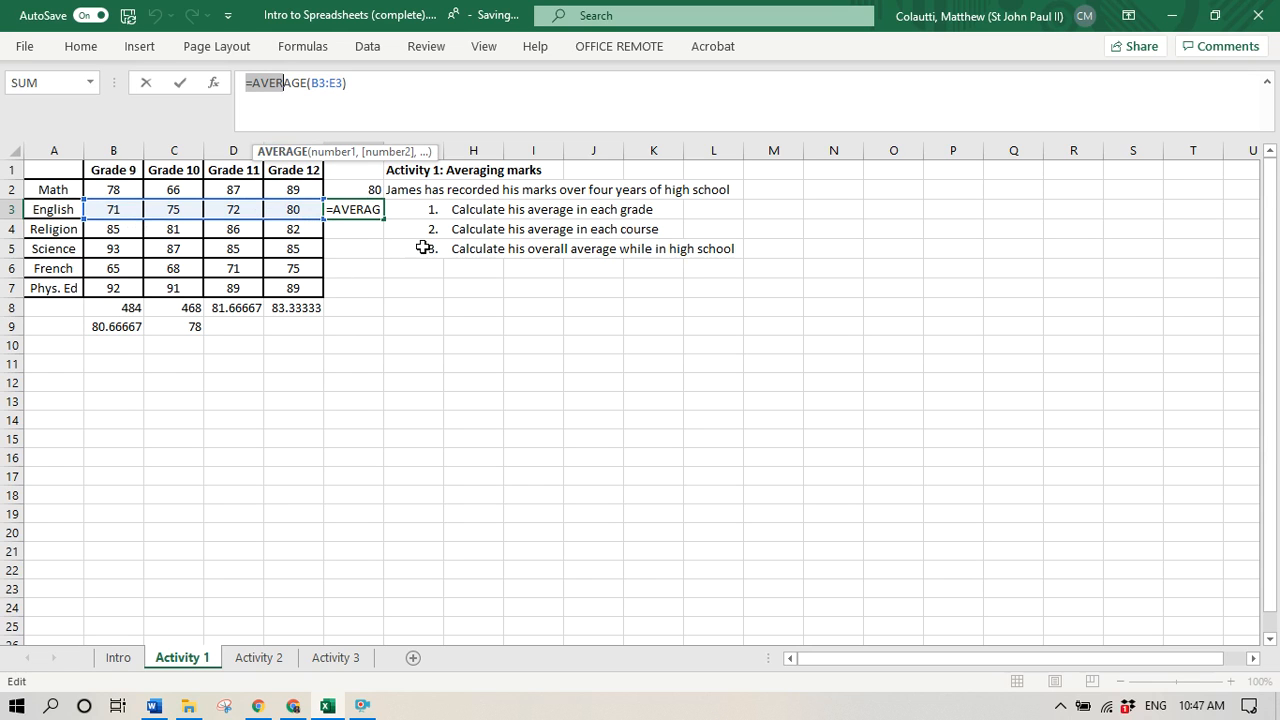
key(ctrl+Return)
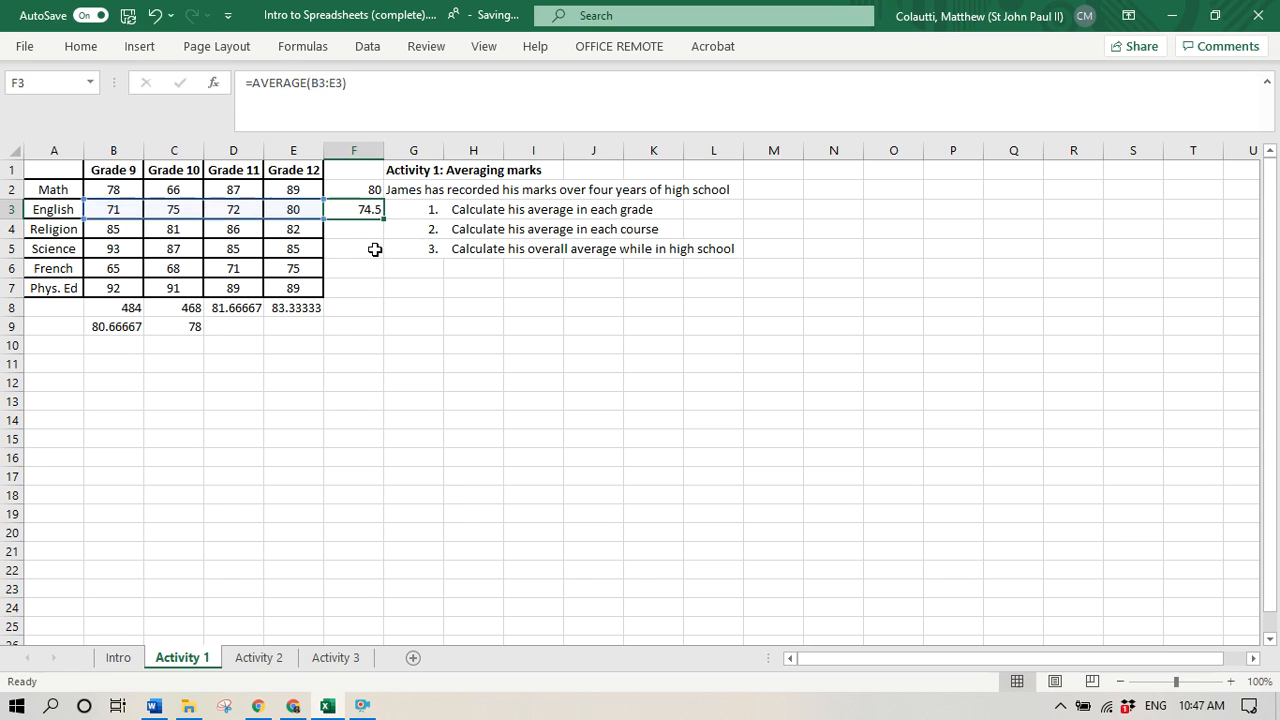
click(358, 190)
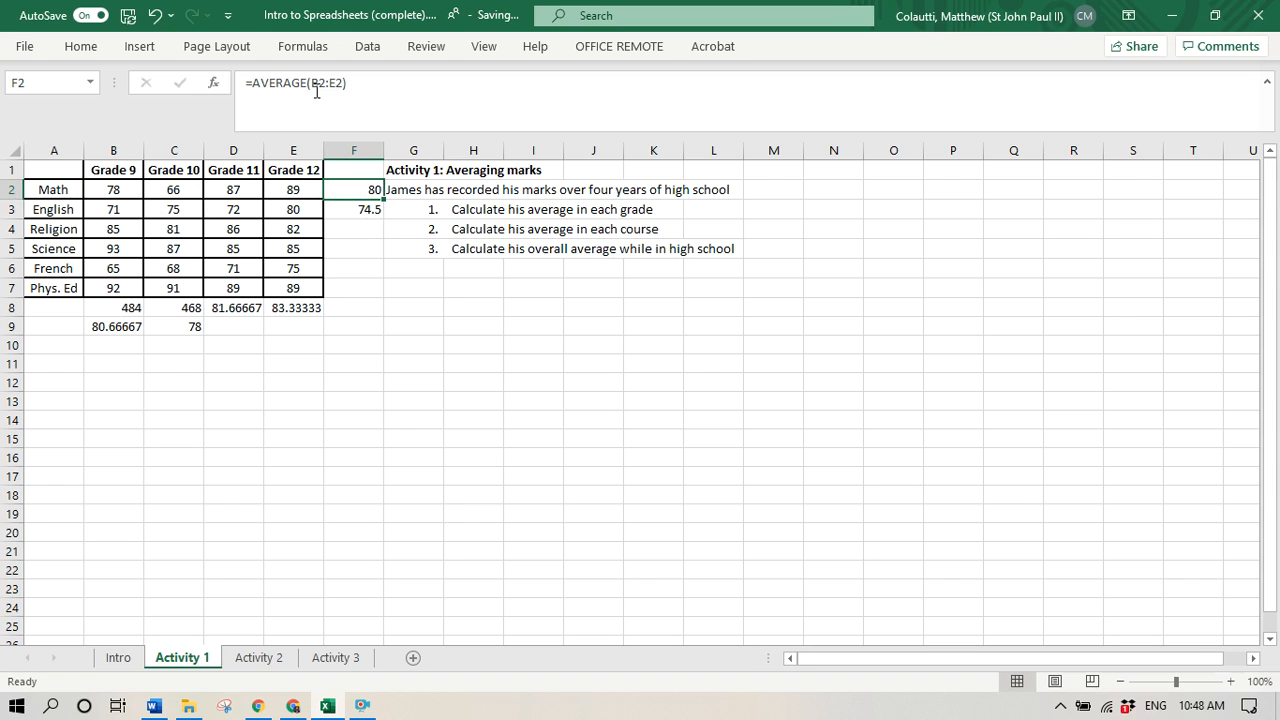
drag(316, 91, 343, 83)
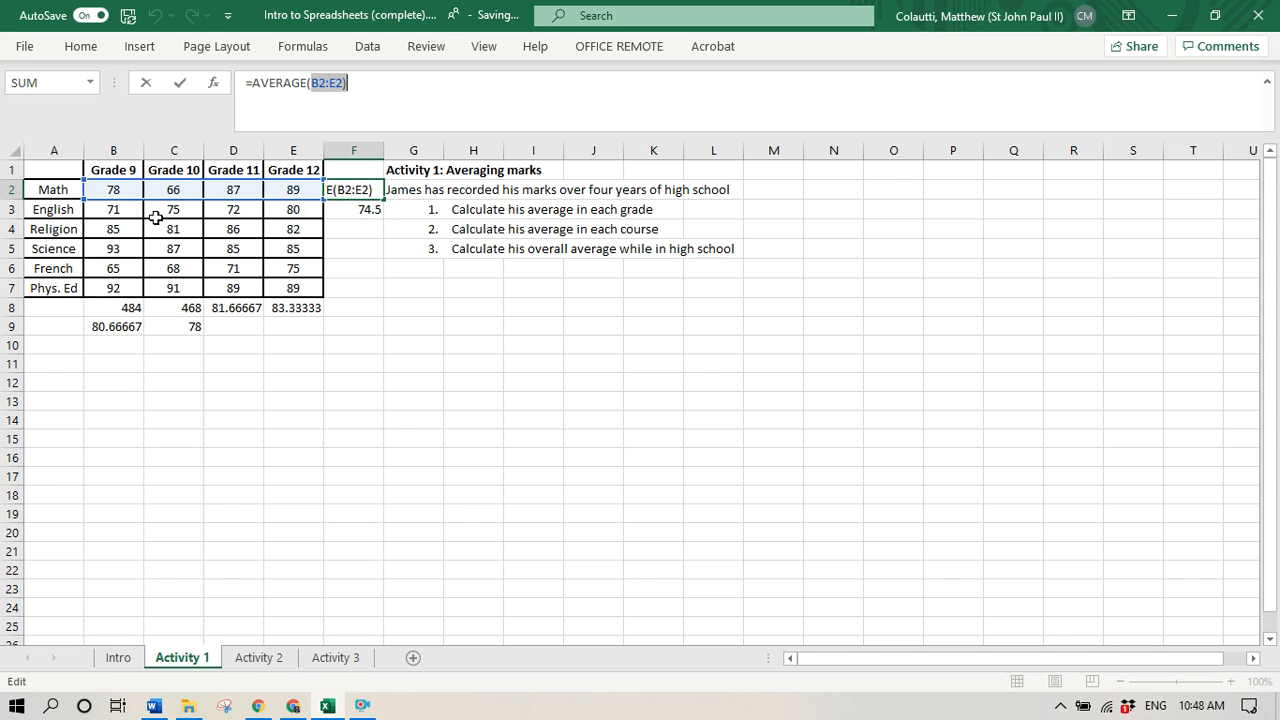
key(Escape)
- Copy the English average formula from F3 into F4:F7 for Religion, Science, French and Phys. Ed
click(371, 208)
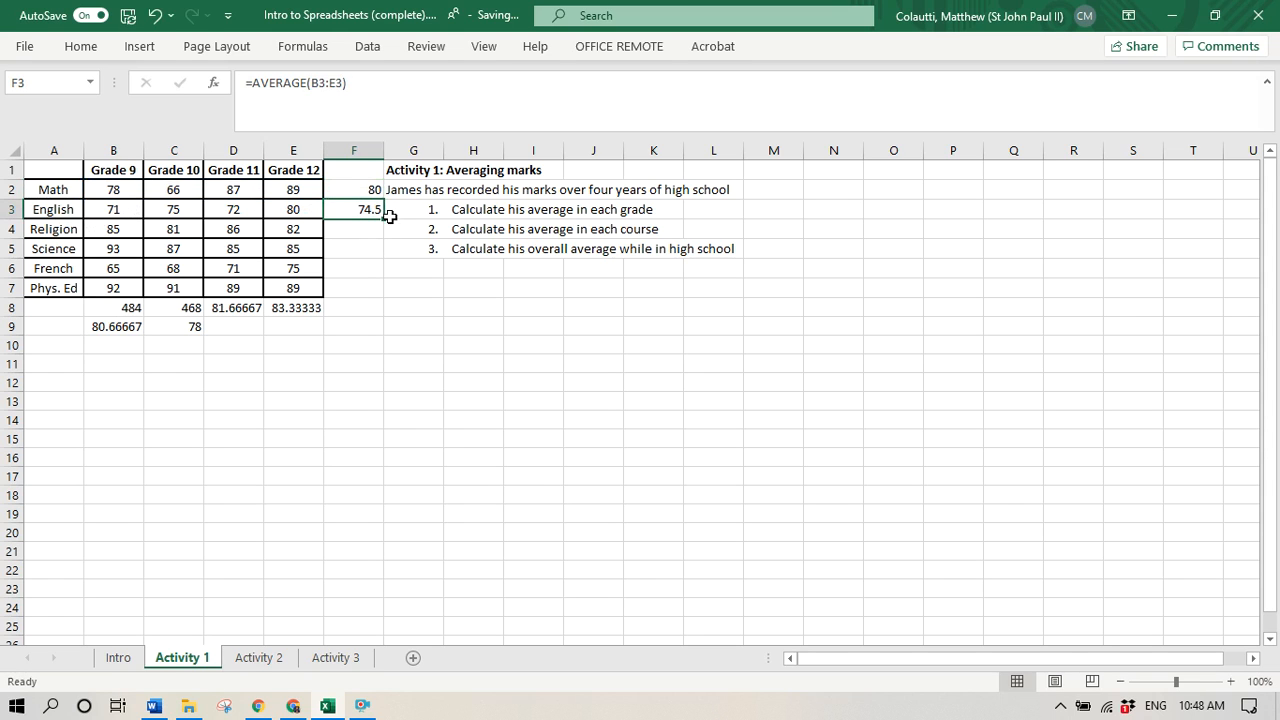
key(ctrl+c)
drag(354, 228, 348, 288)
key(ctrl+v)
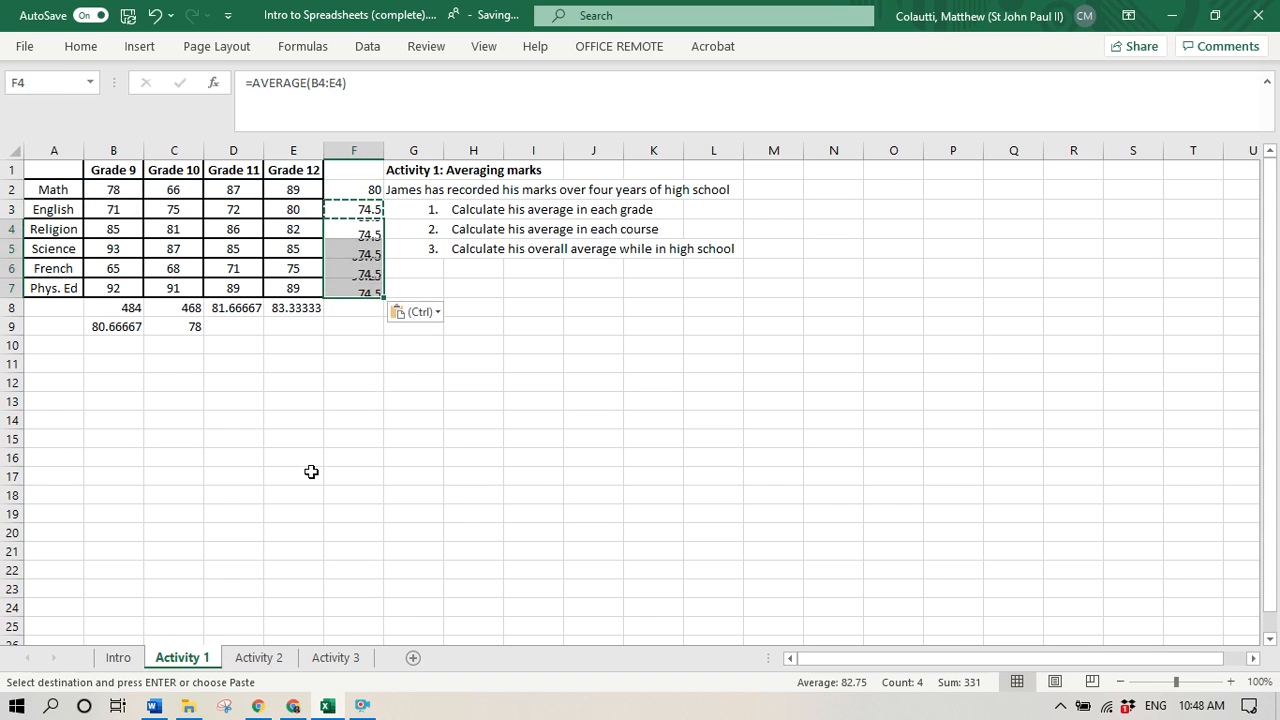
key(Escape)
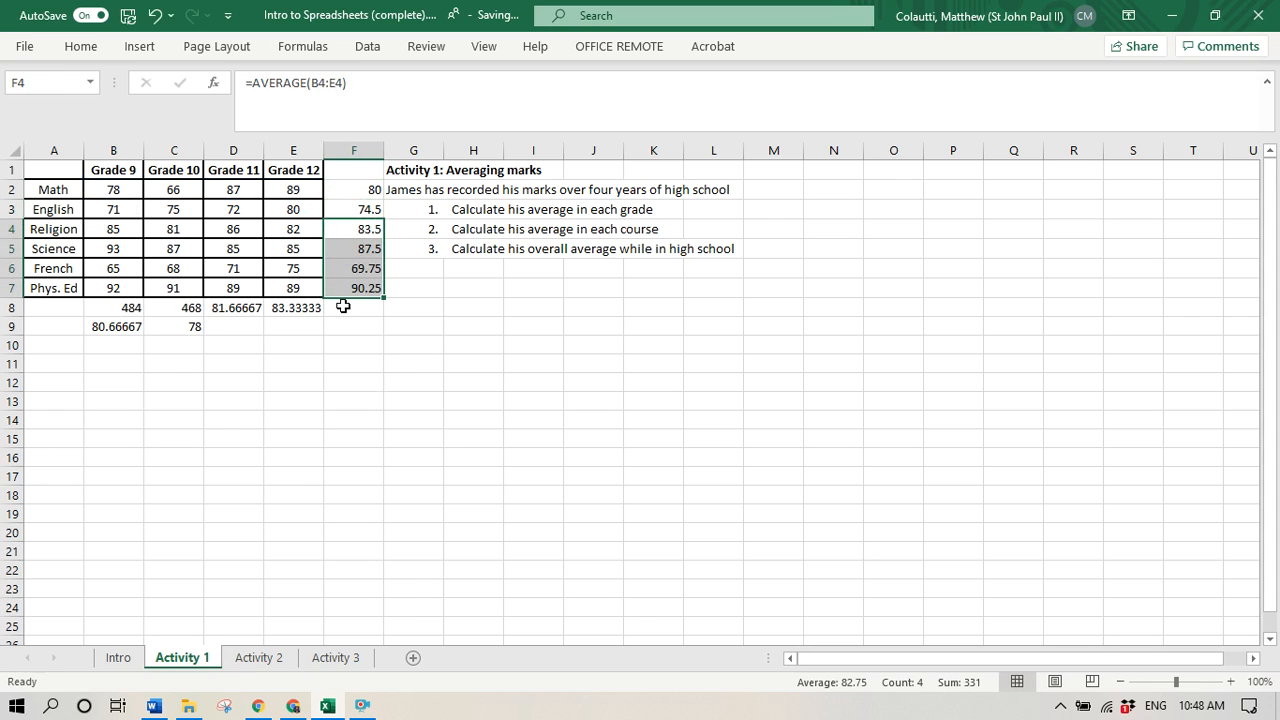
- Examine the copied average formulas for Religion, French and Phys. Ed in column F to check their row references
click(351, 311)
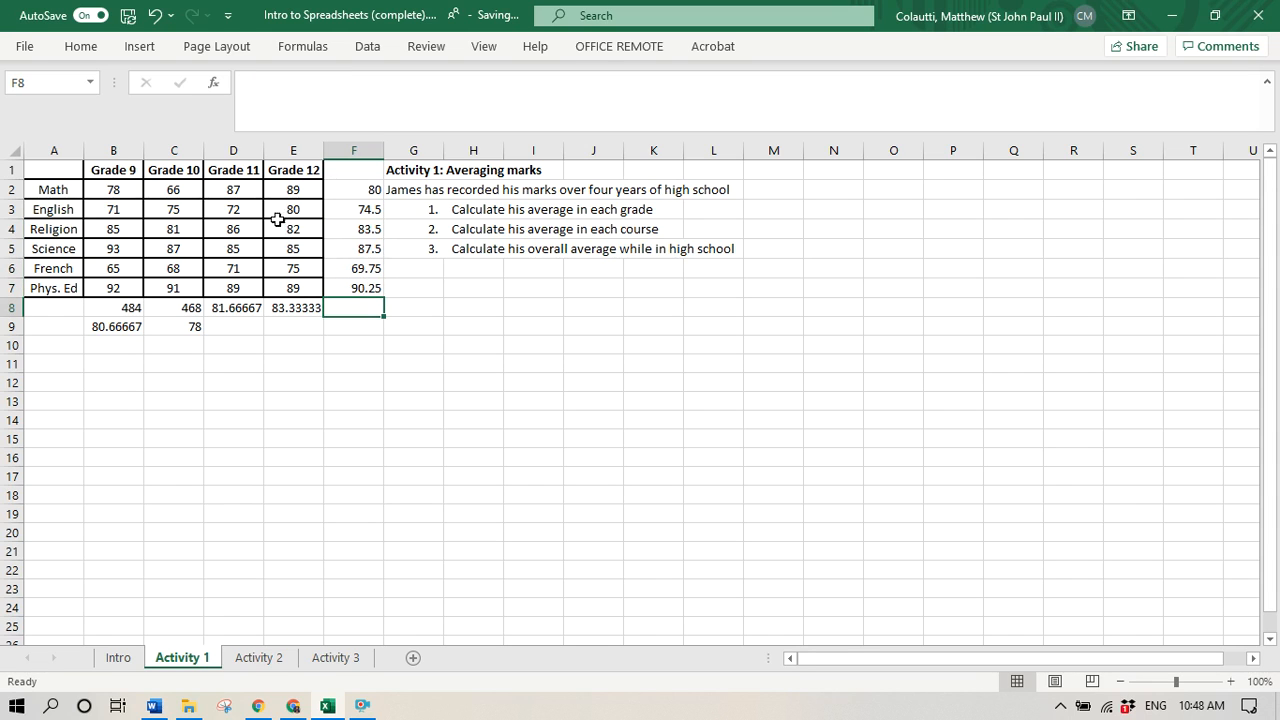
click(288, 211)
click(348, 231)
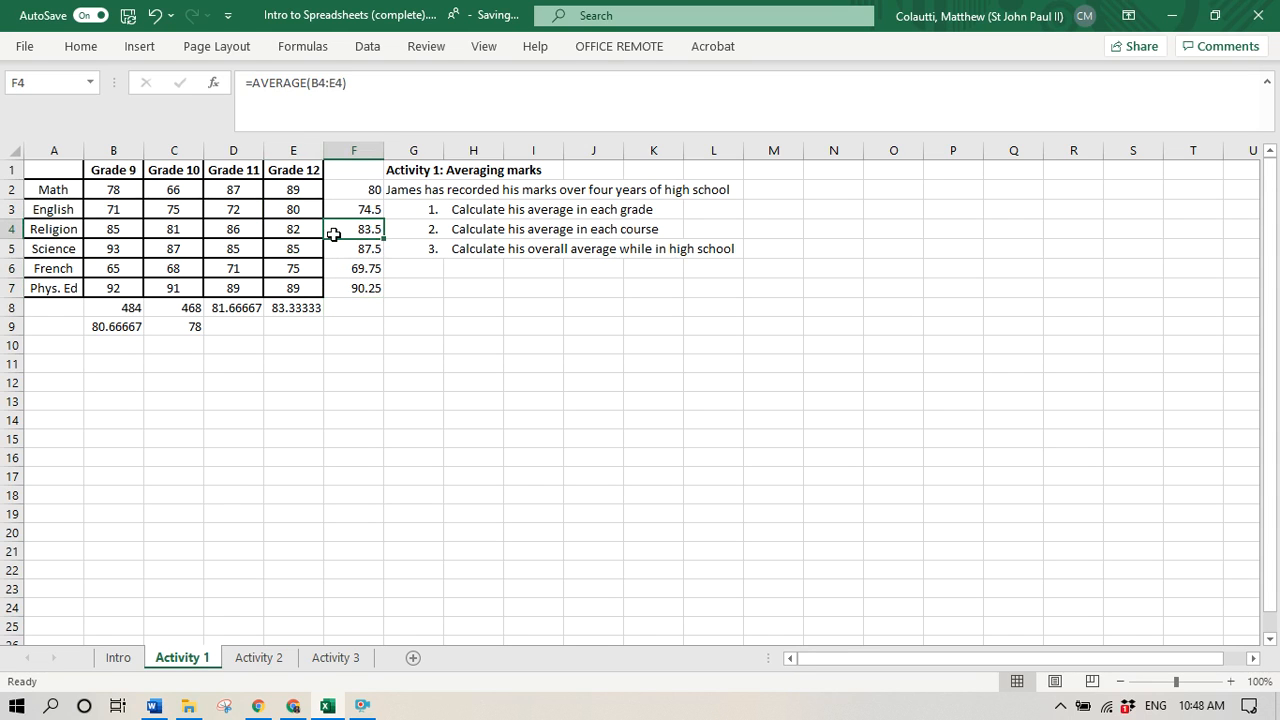
click(371, 268)
click(335, 80)
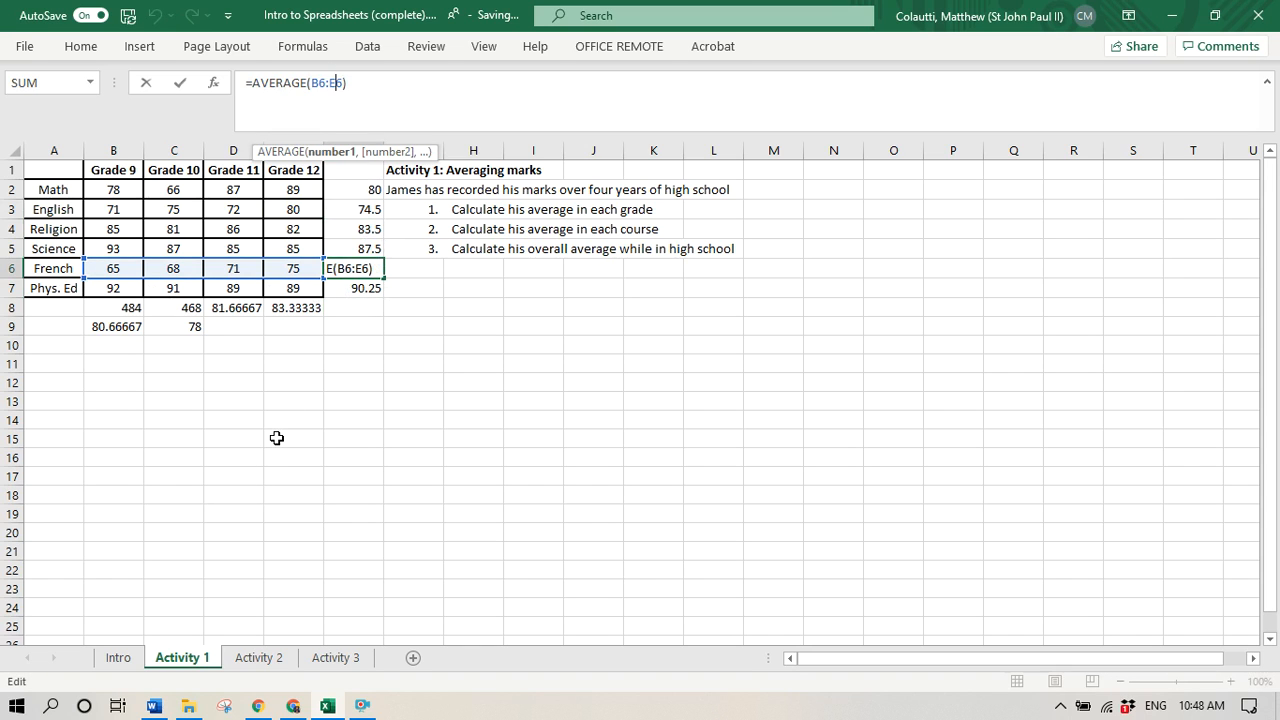
key(Escape)
click(378, 290)
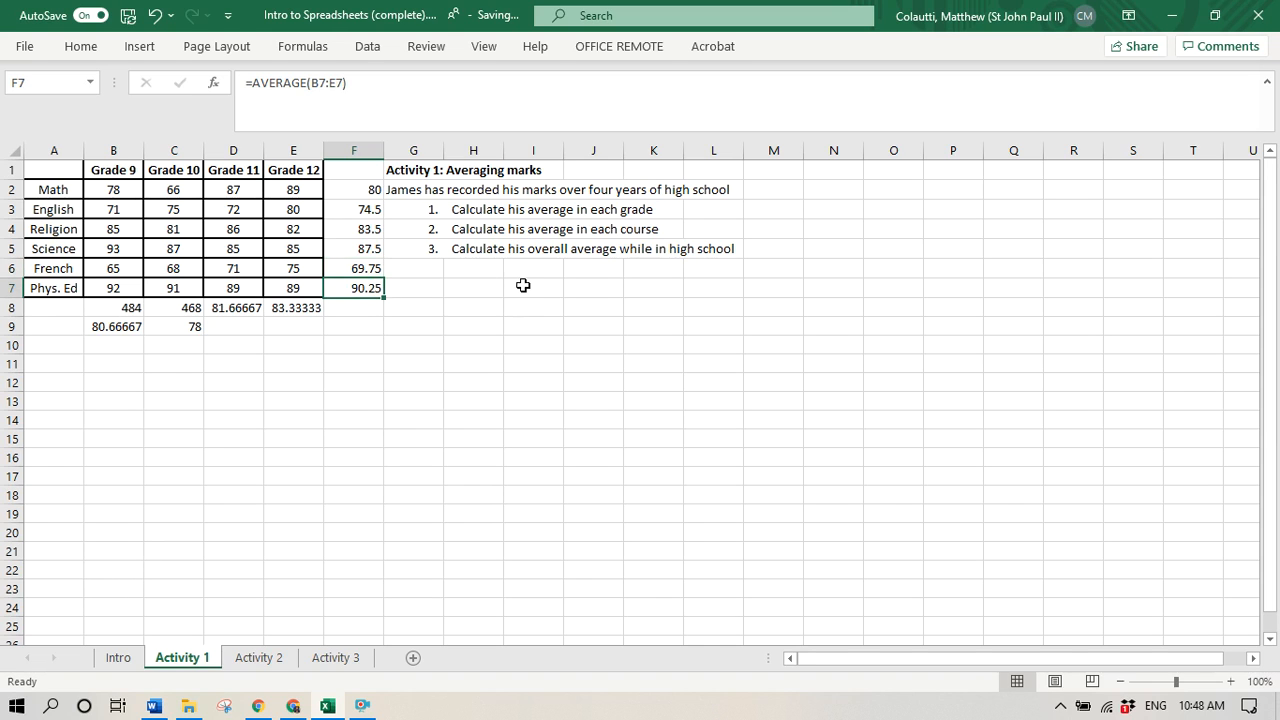
- Calculate the overall high school average in cell H6 with =average(B2:E7)
click(465, 264)
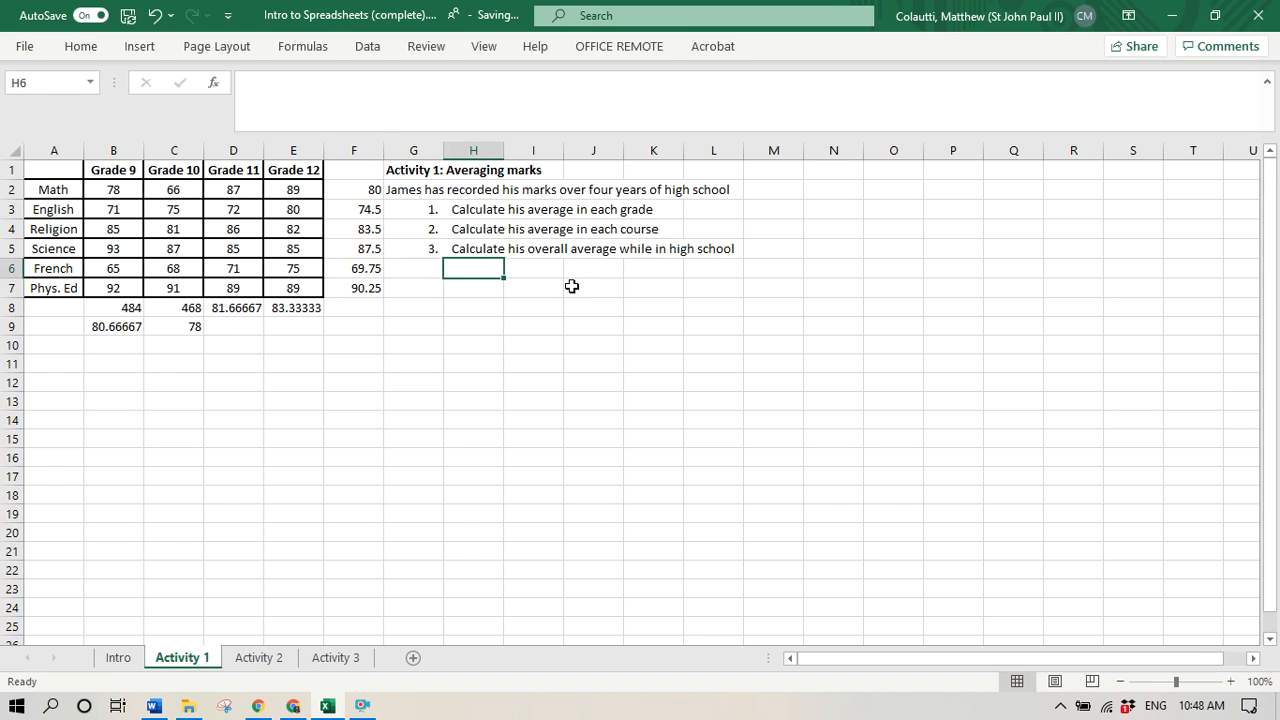
text(=average()
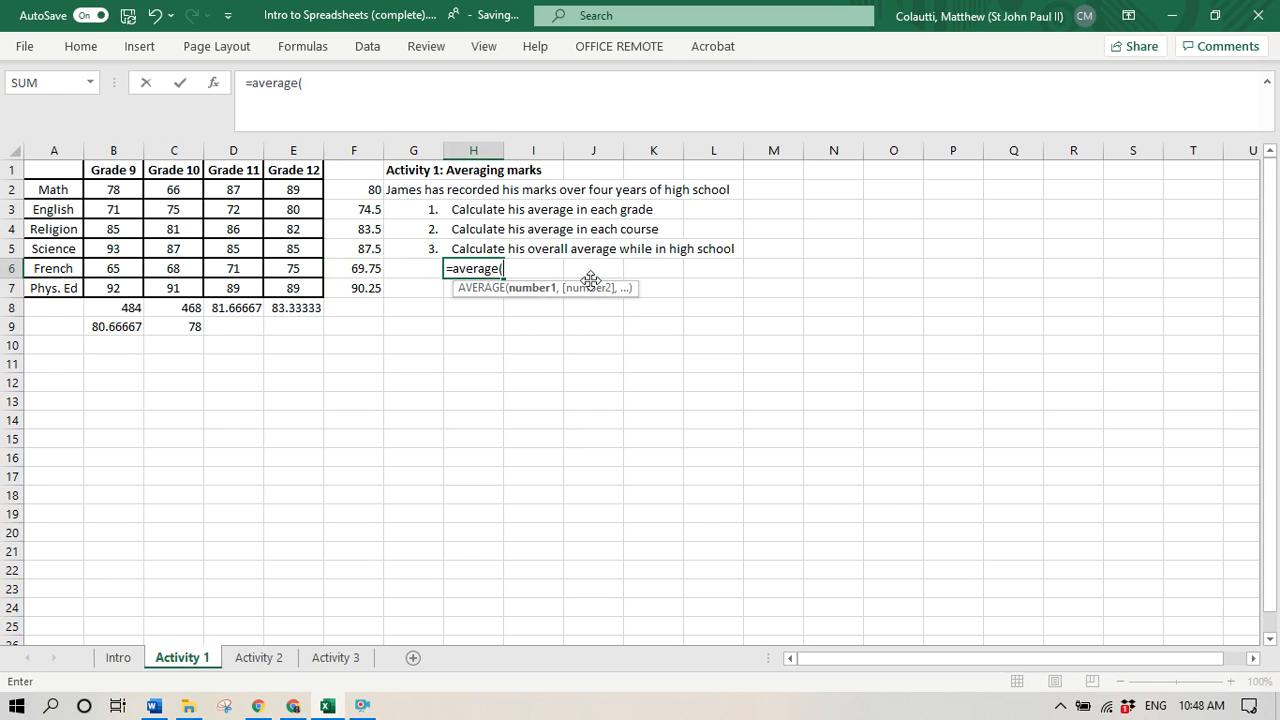
drag(140, 189, 290, 289)
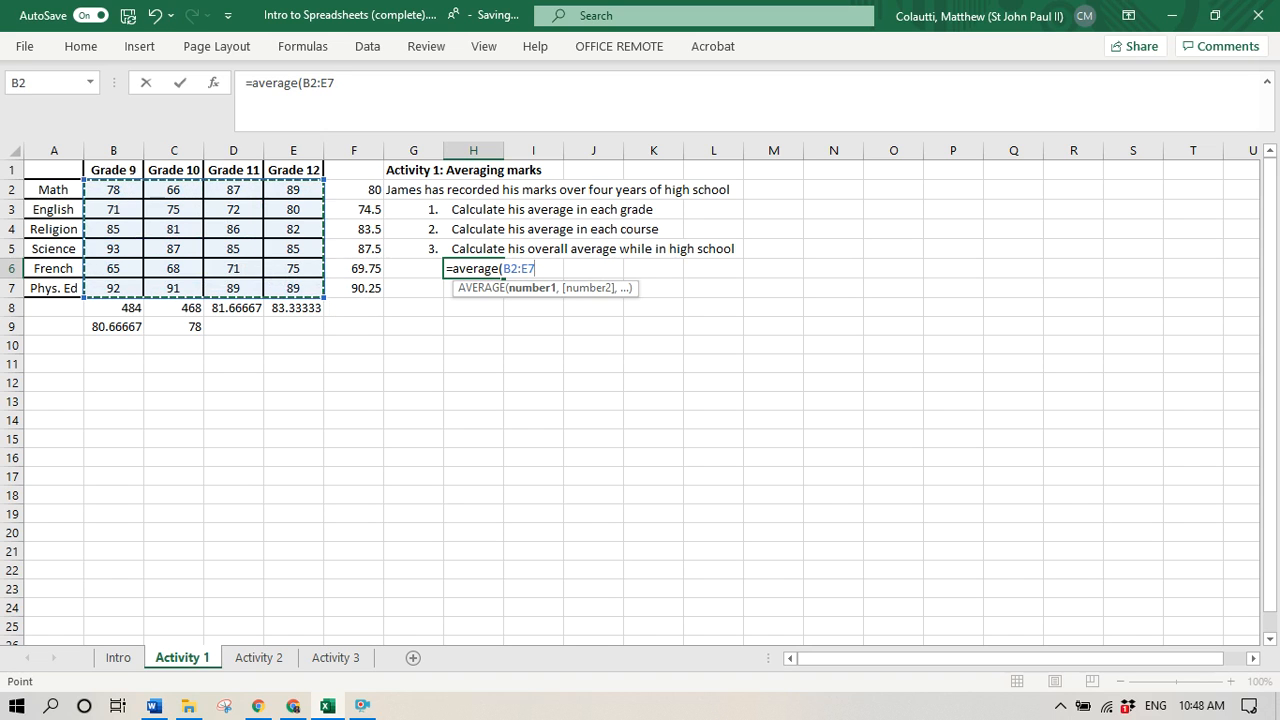
text())
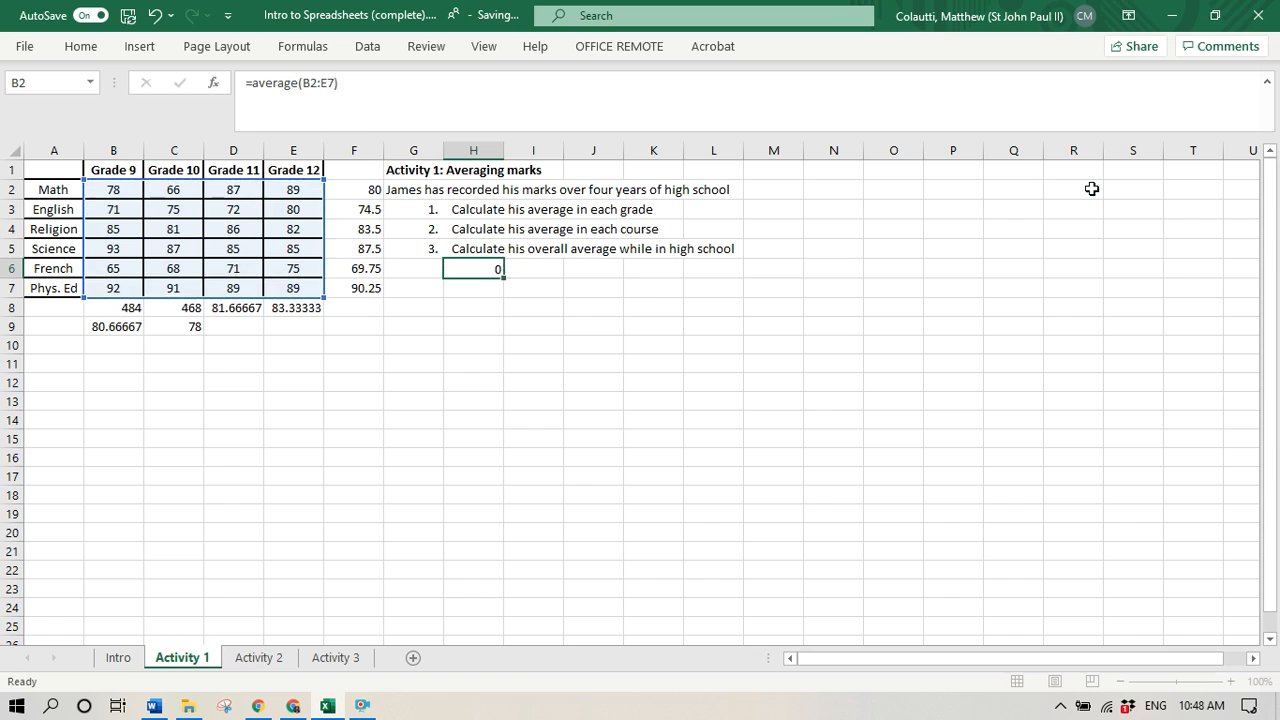
key(Return)
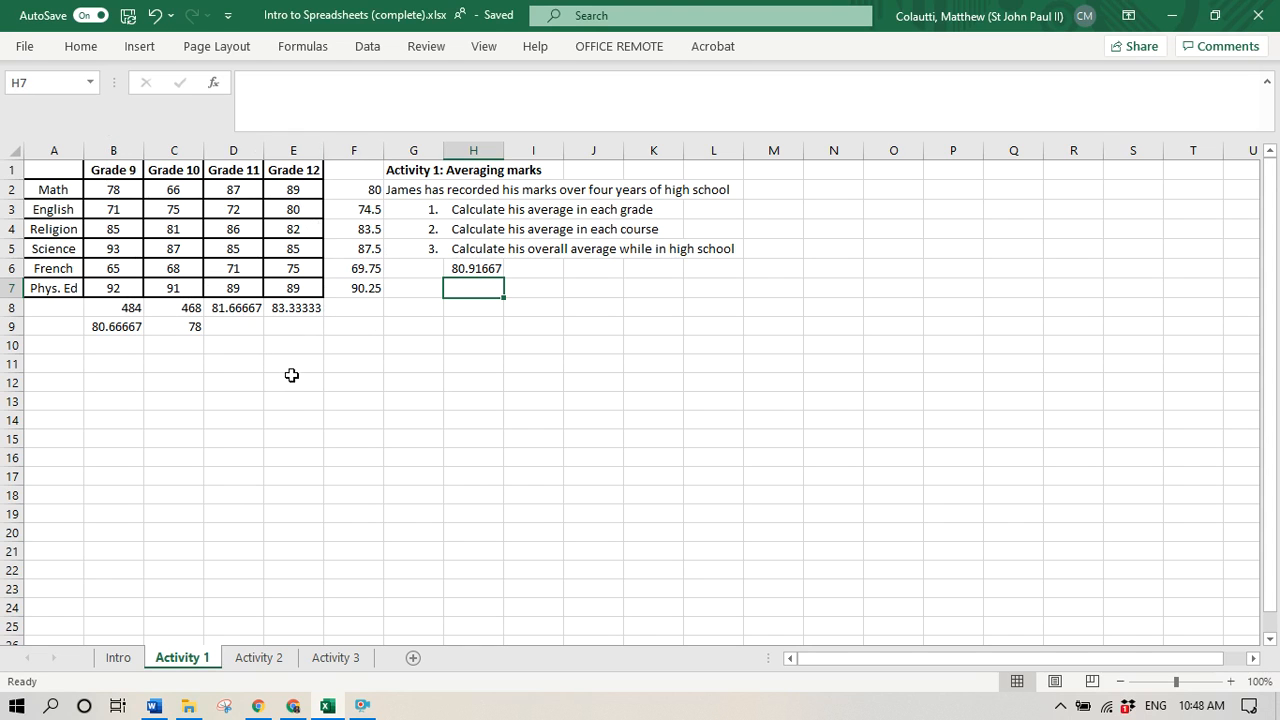
- On the Activity 2 sheet, replace the Apr. 3 balance in cell E3 with the formula =E2-C3
click(262, 658)
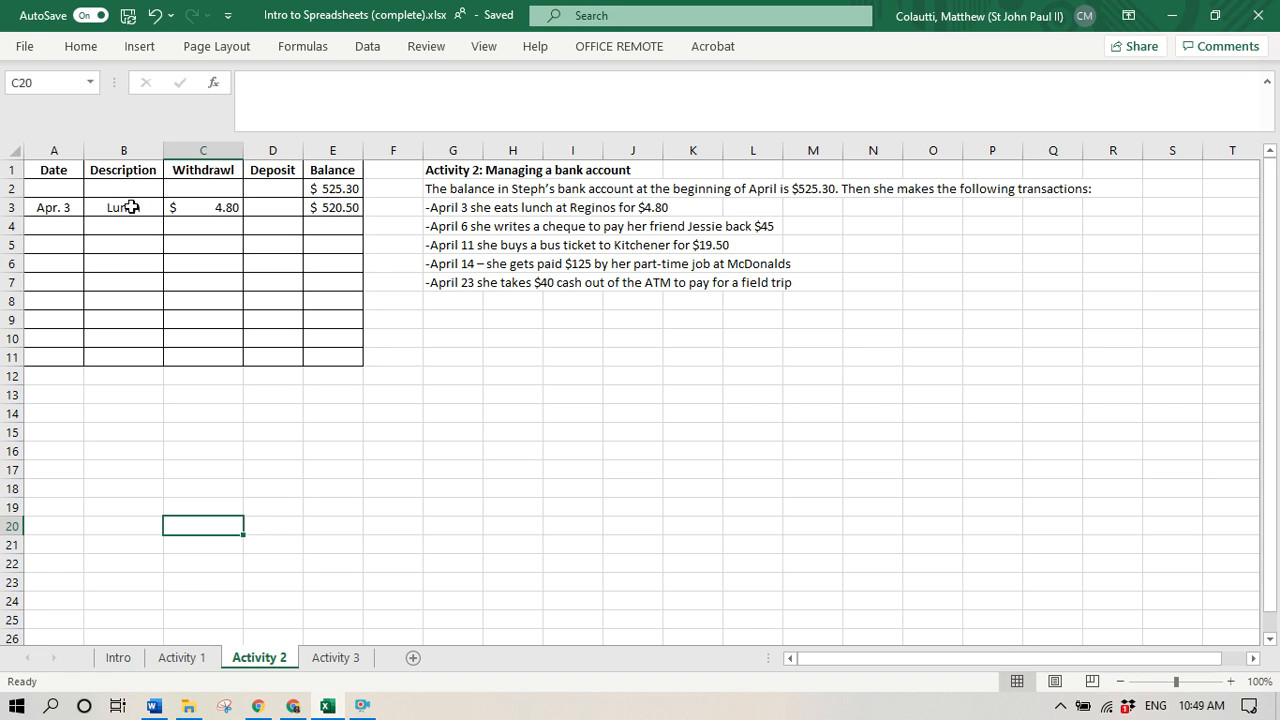
click(204, 207)
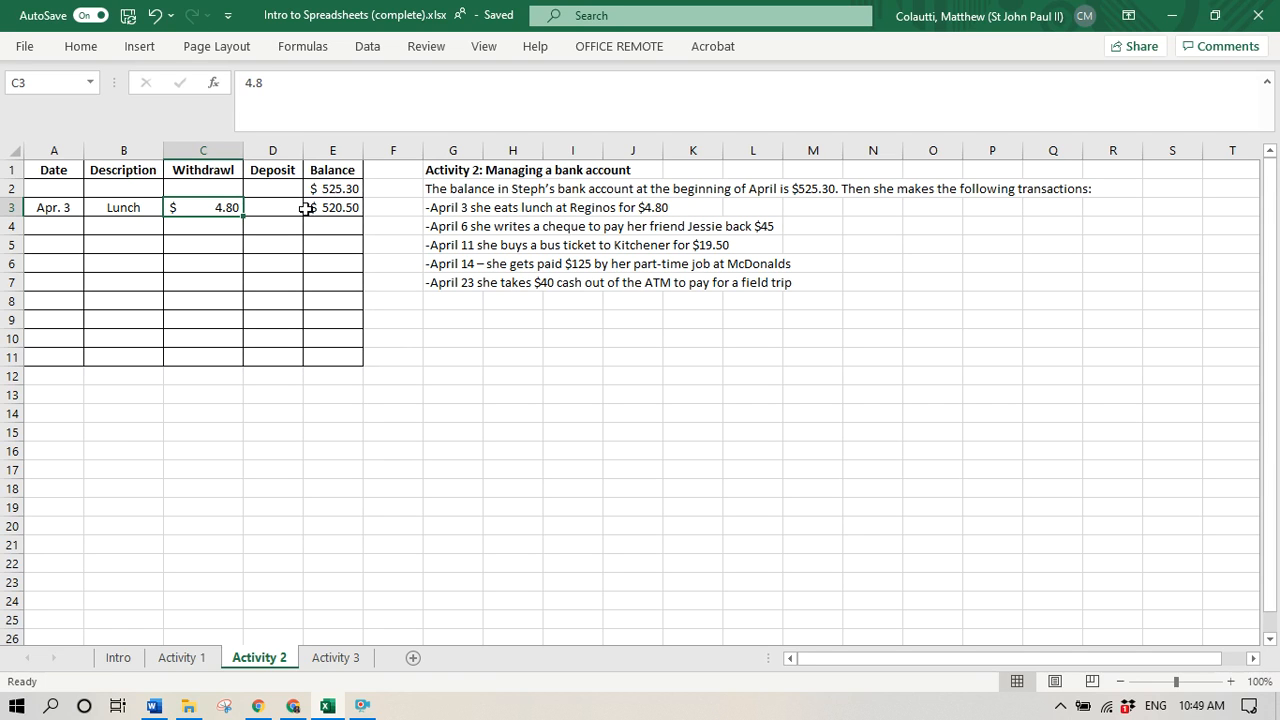
click(339, 207)
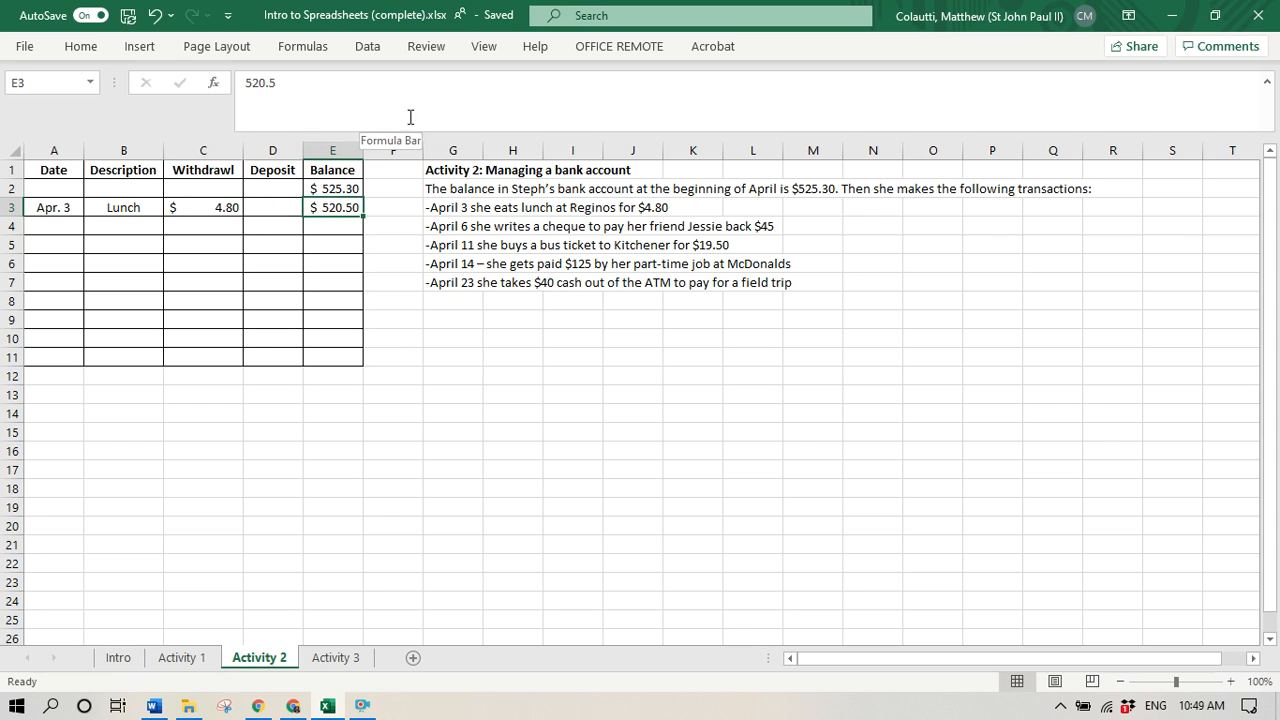
key(Delete)
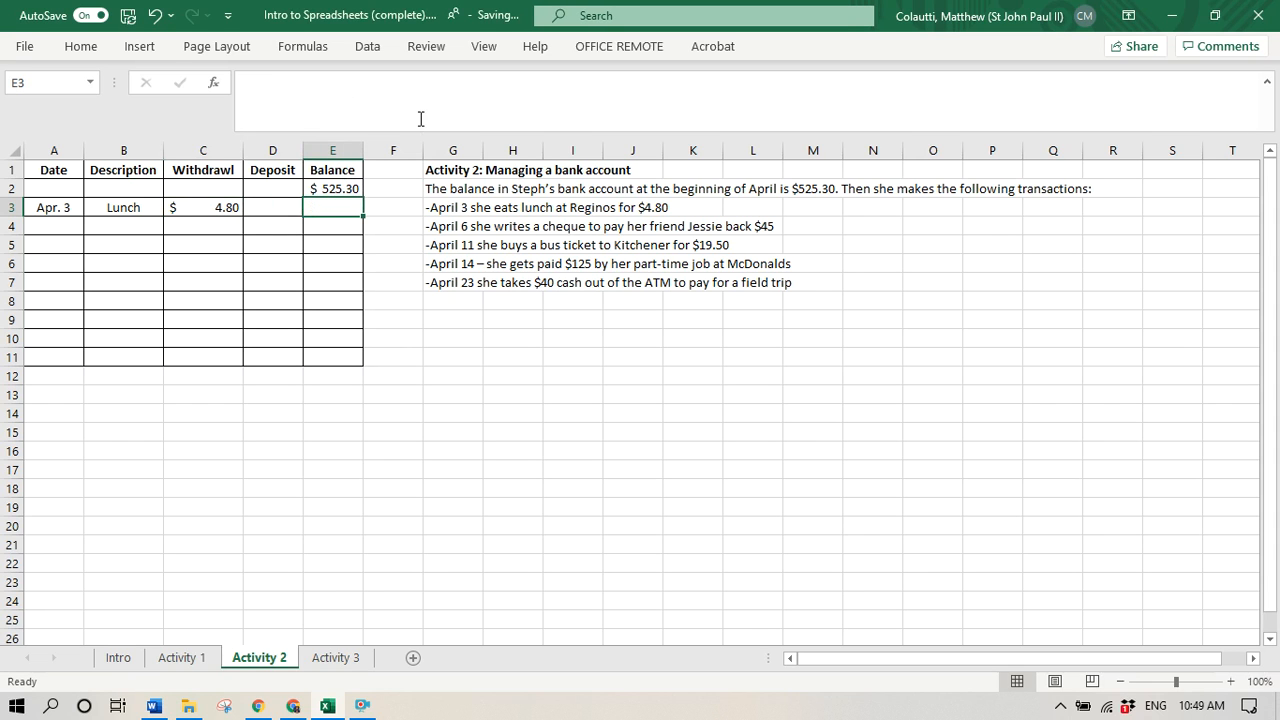
text(=)
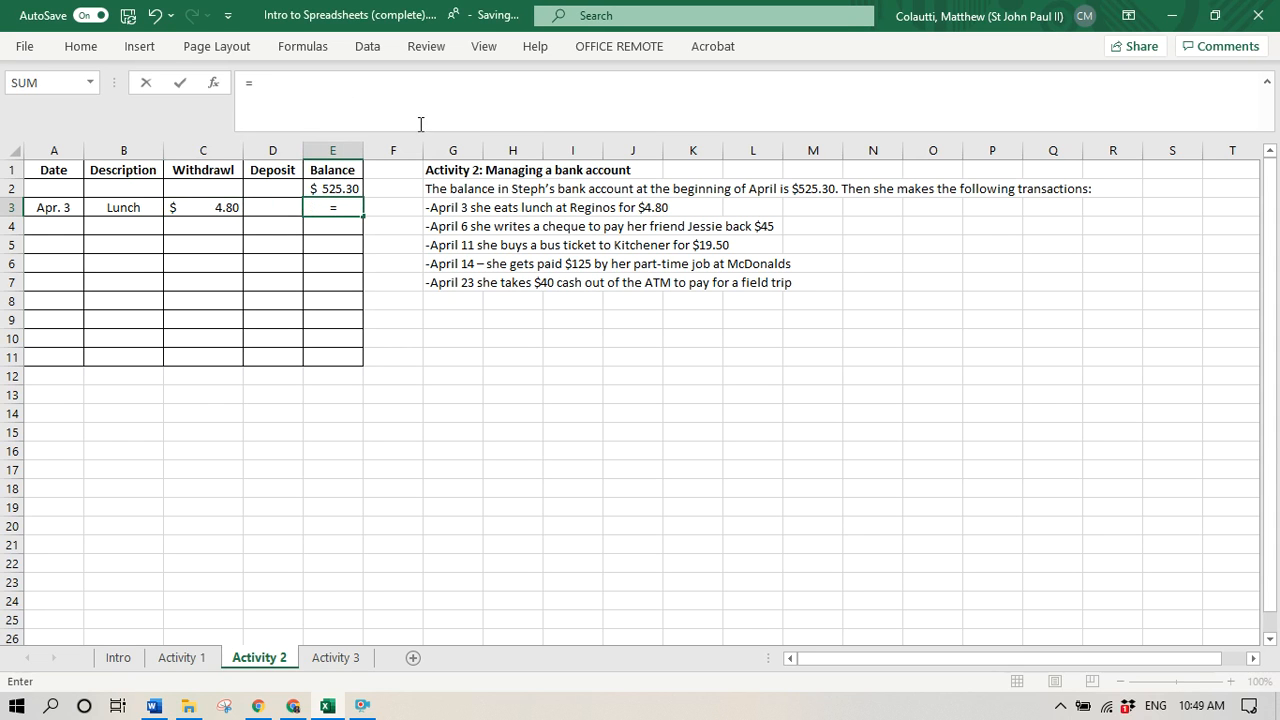
click(346, 188)
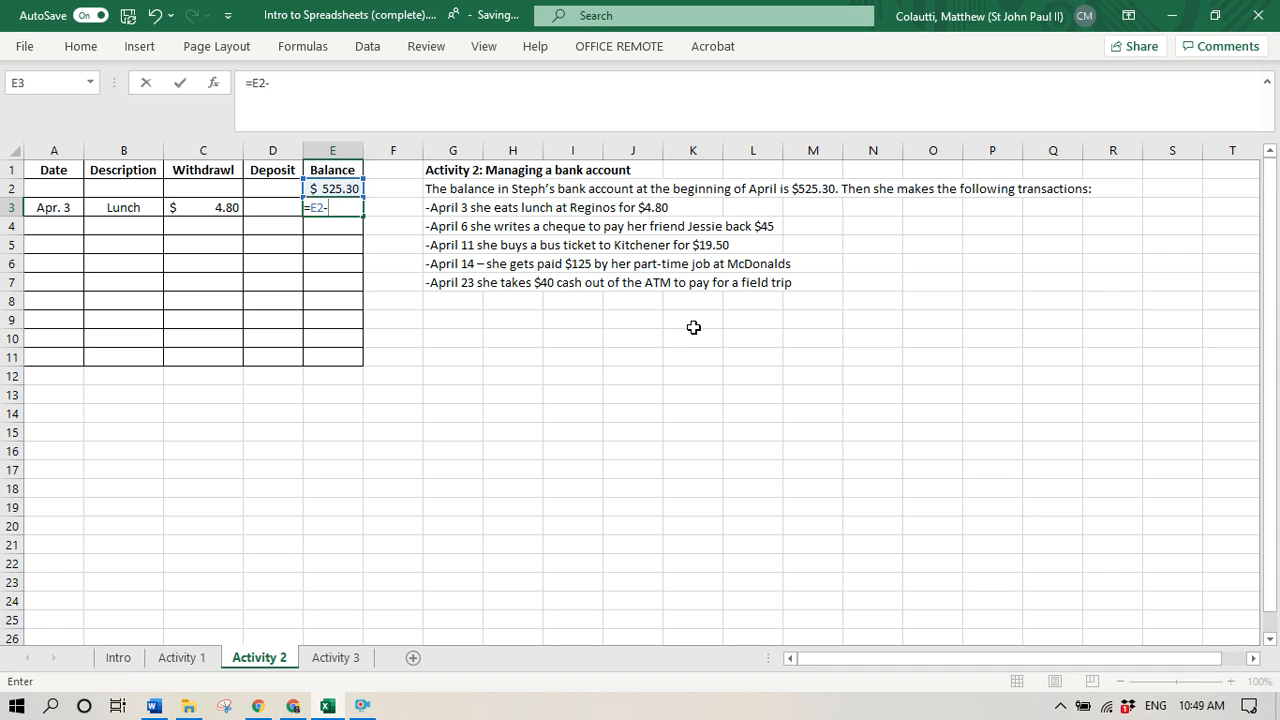
click(216, 209)
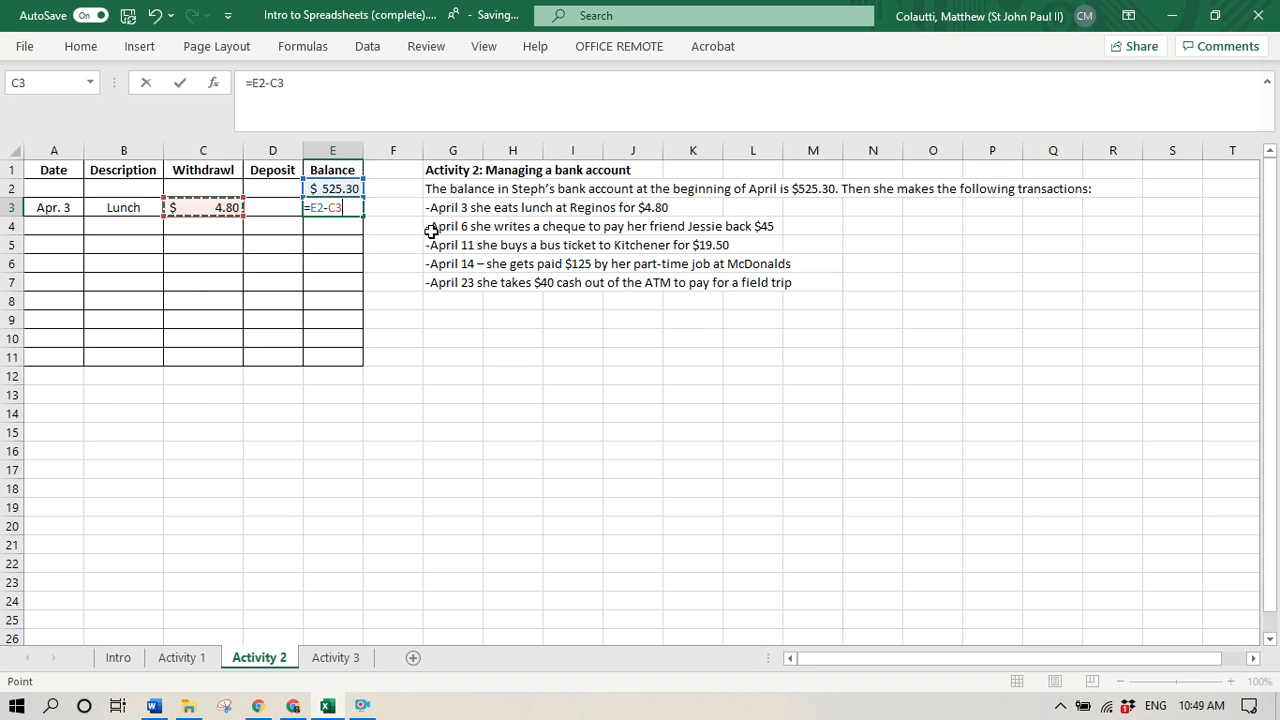
key(Return)
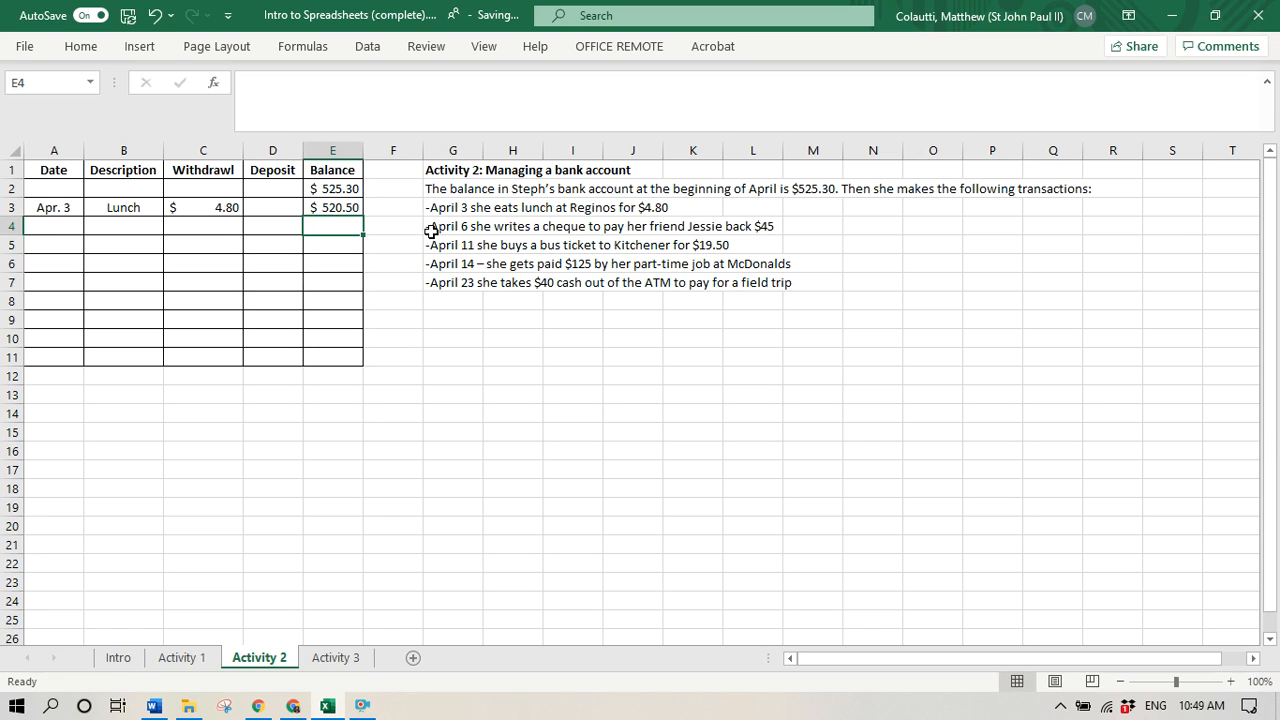
- Enter the date Apr. 6 in cell A4 for the second transaction
key(Left)
key(Left)
key(Left)
key(Left)
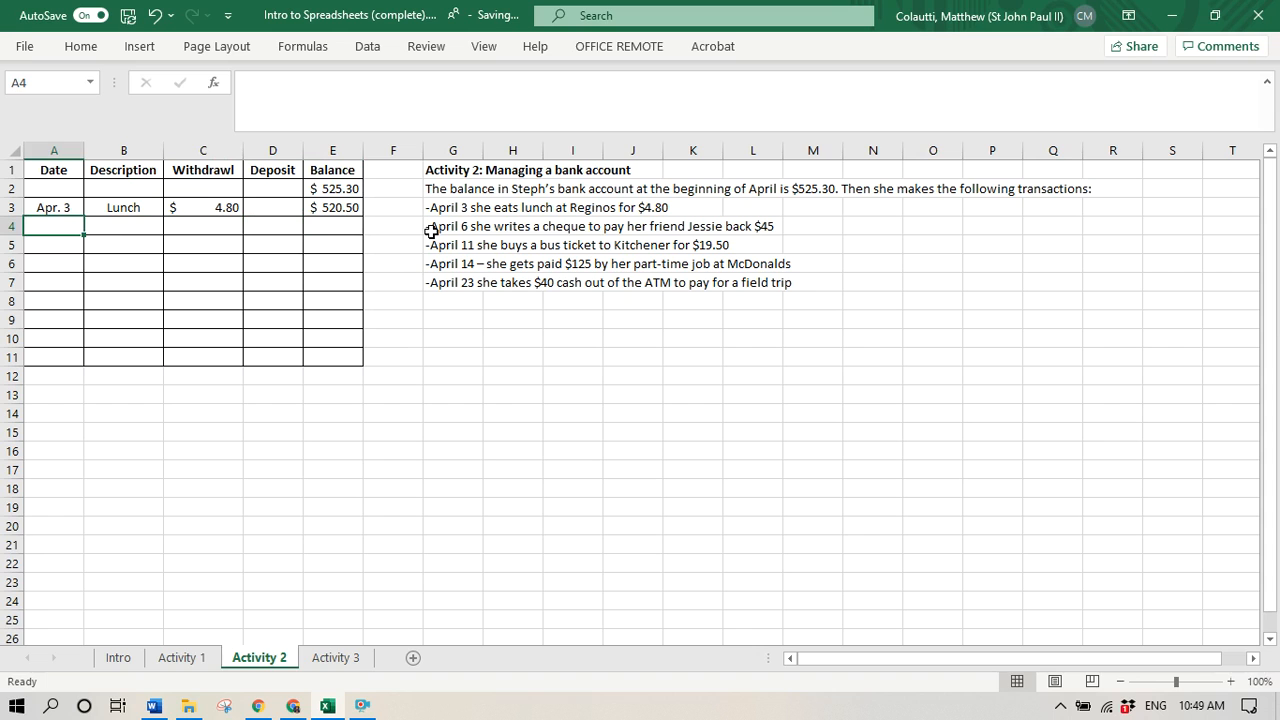
text(Apr. 6)
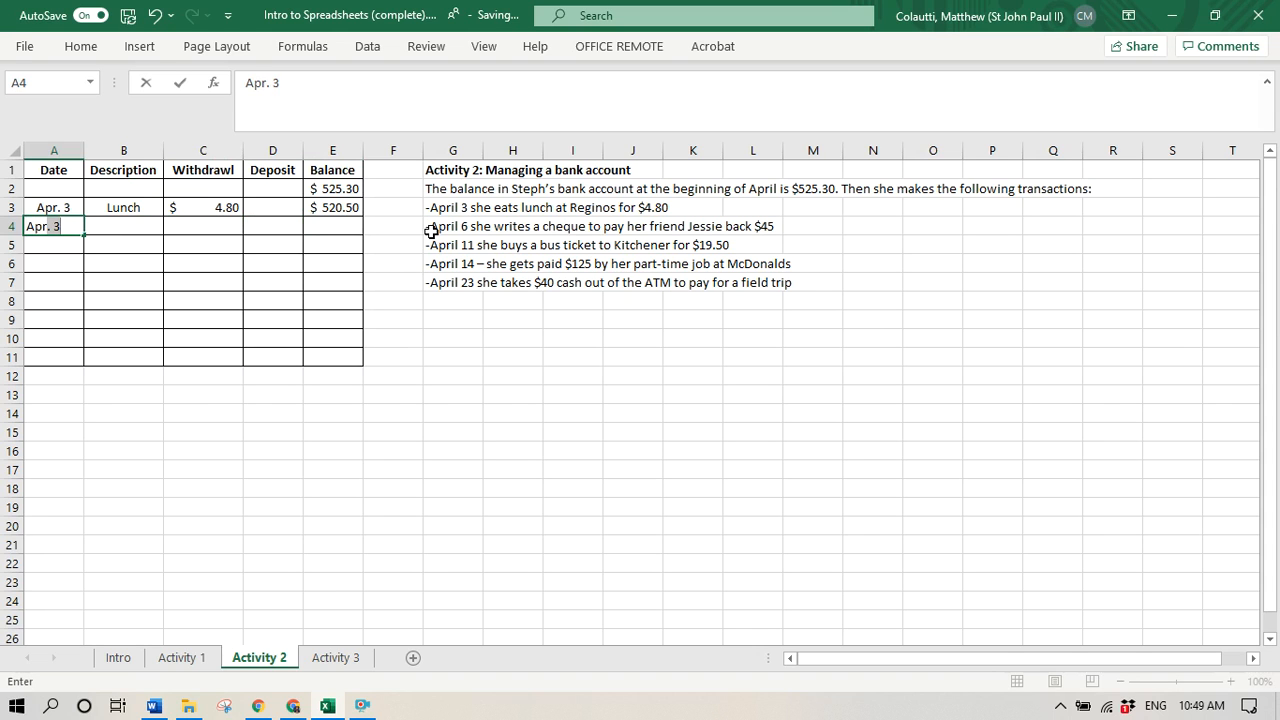
key(Tab)
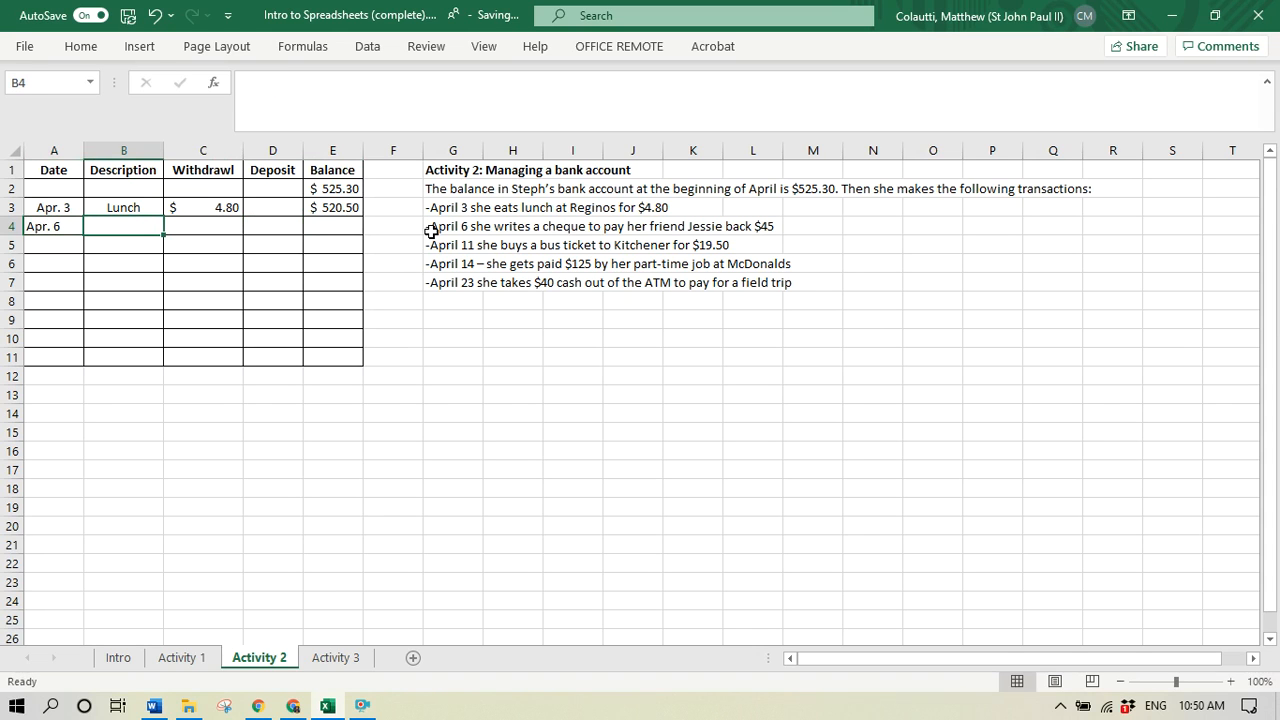
- Complete the Apr. 6 transaction in row 4 with the description Cheque and a withdrawal of 45
text(Cheque)
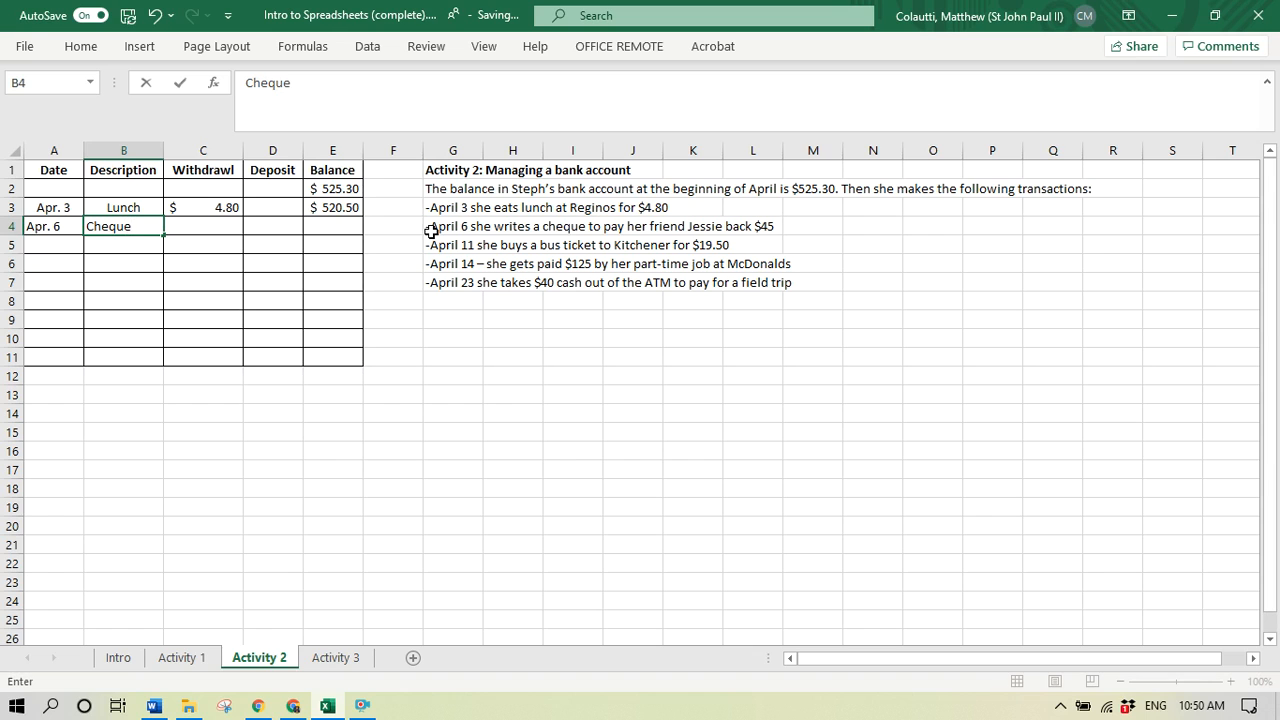
key(Tab)
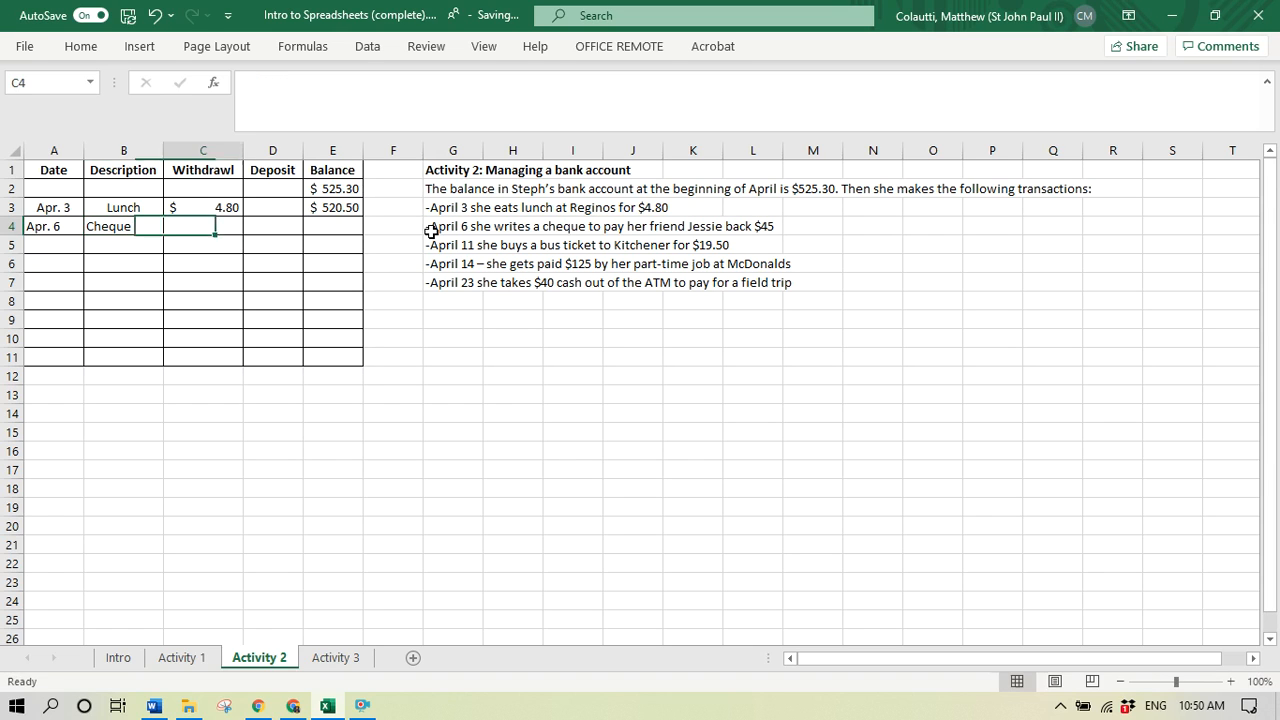
text(45)
key(Return)
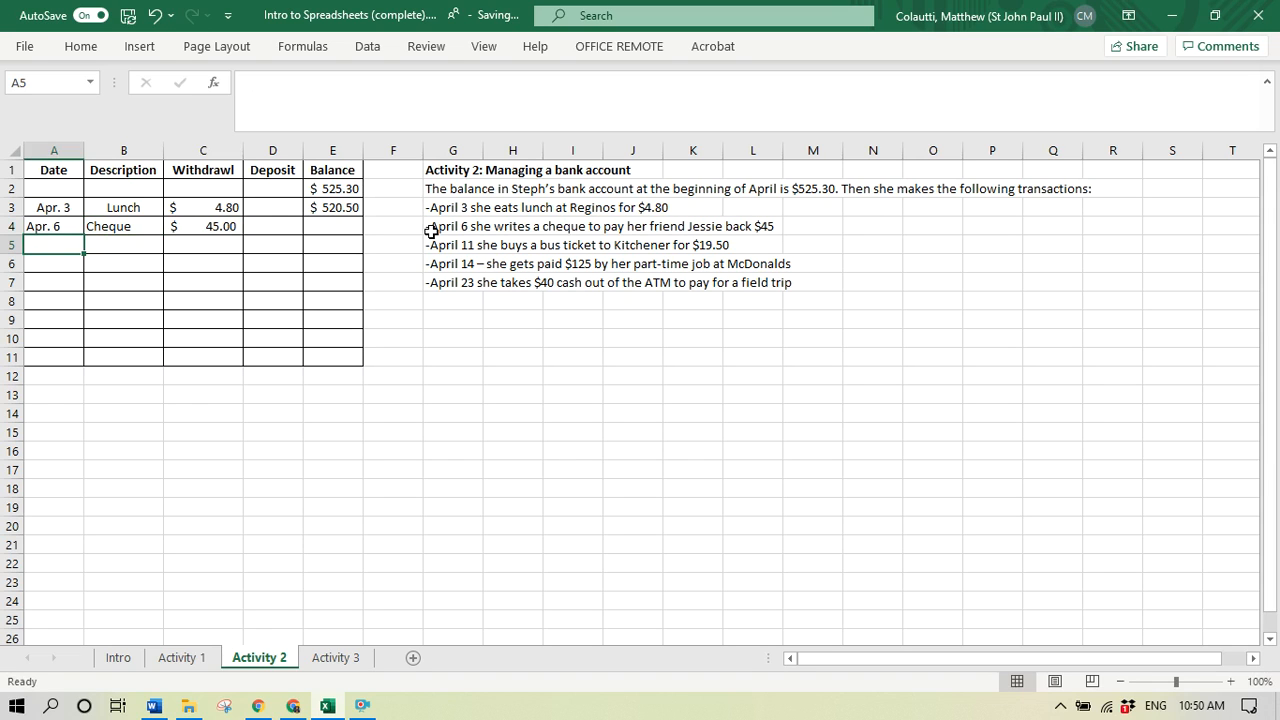
- Record the Apr. 11 transaction in row 5 with the description Bus ticket and a withdrawal of 19.50
text(A)
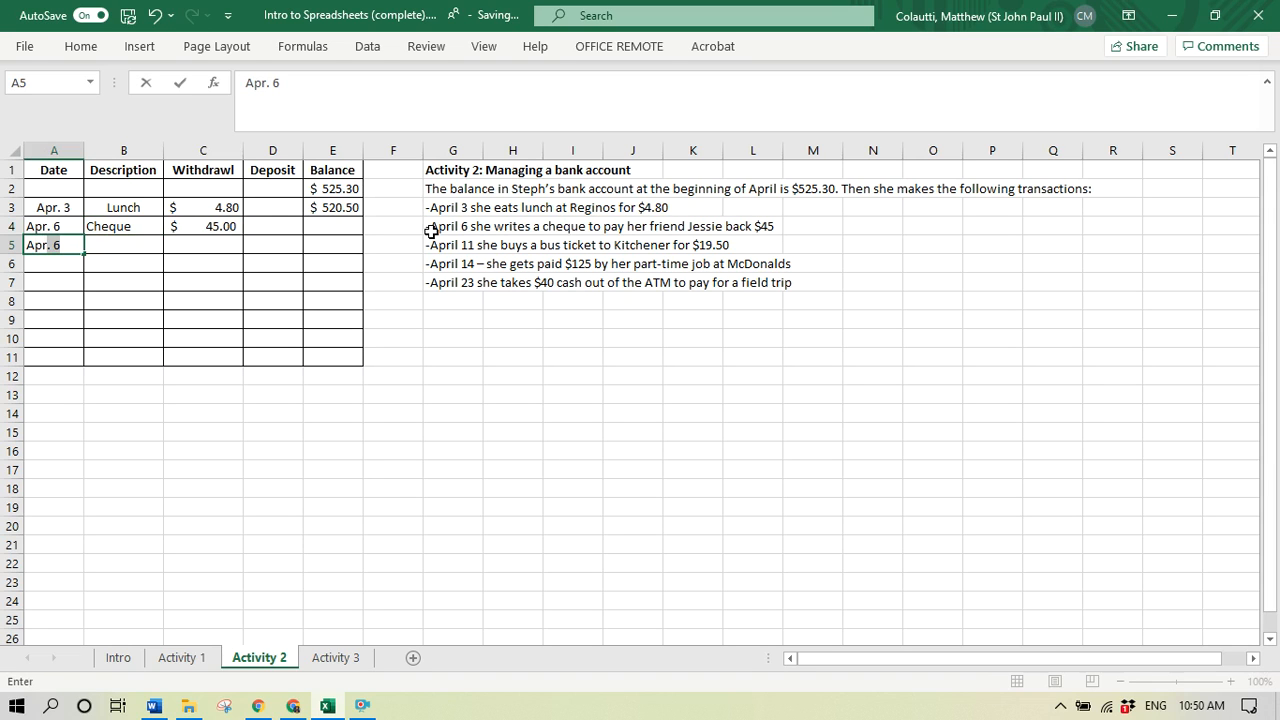
text(pr. 11)
key(Tab)
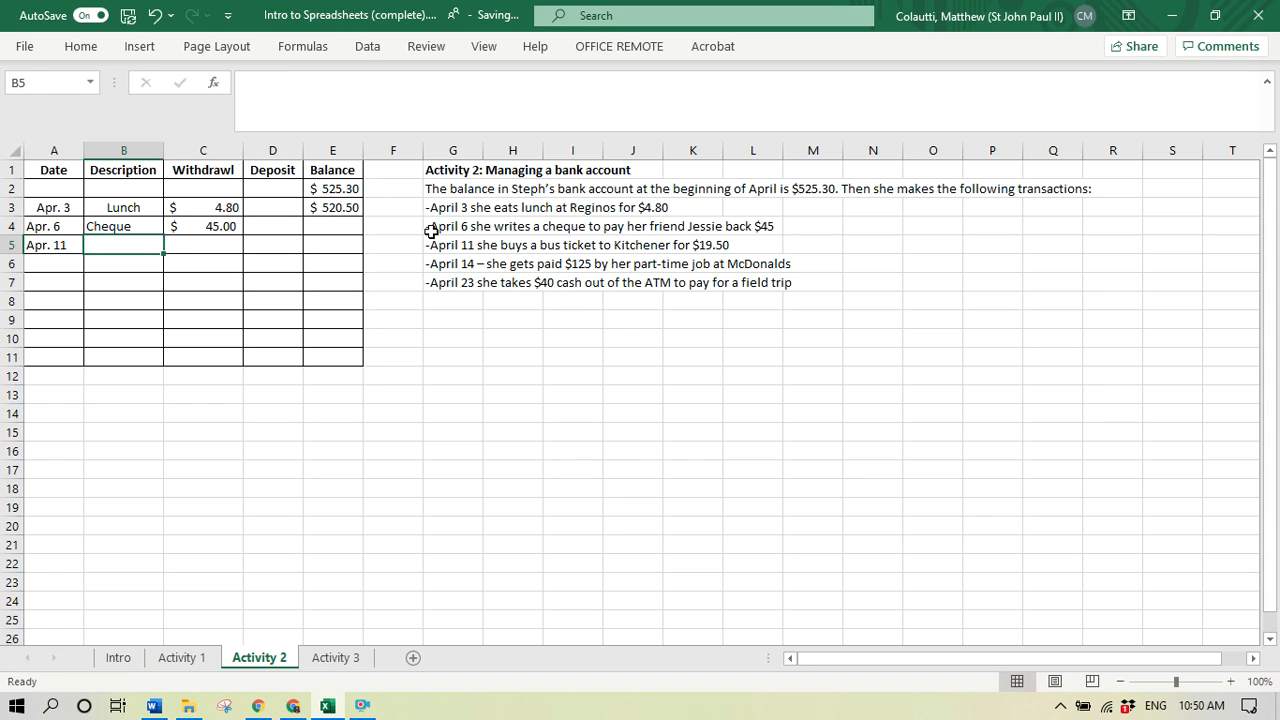
text(Bus ticket)
key(Tab)
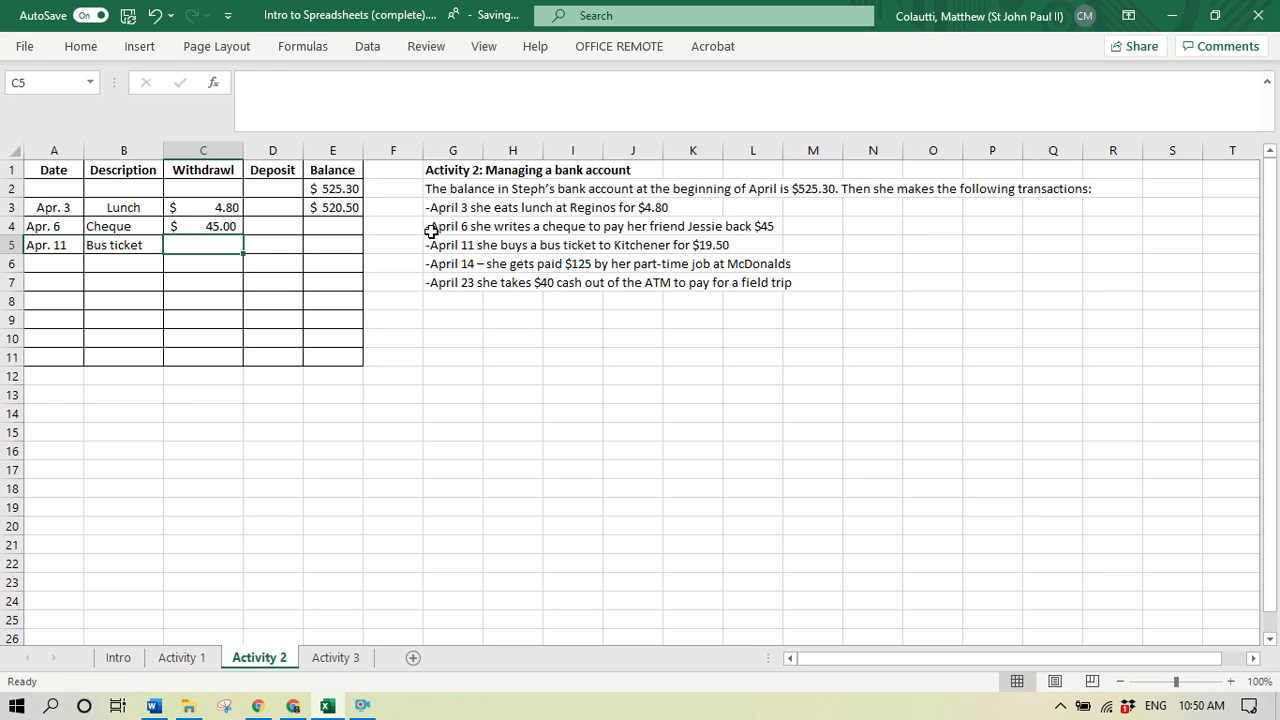
text(19.50)
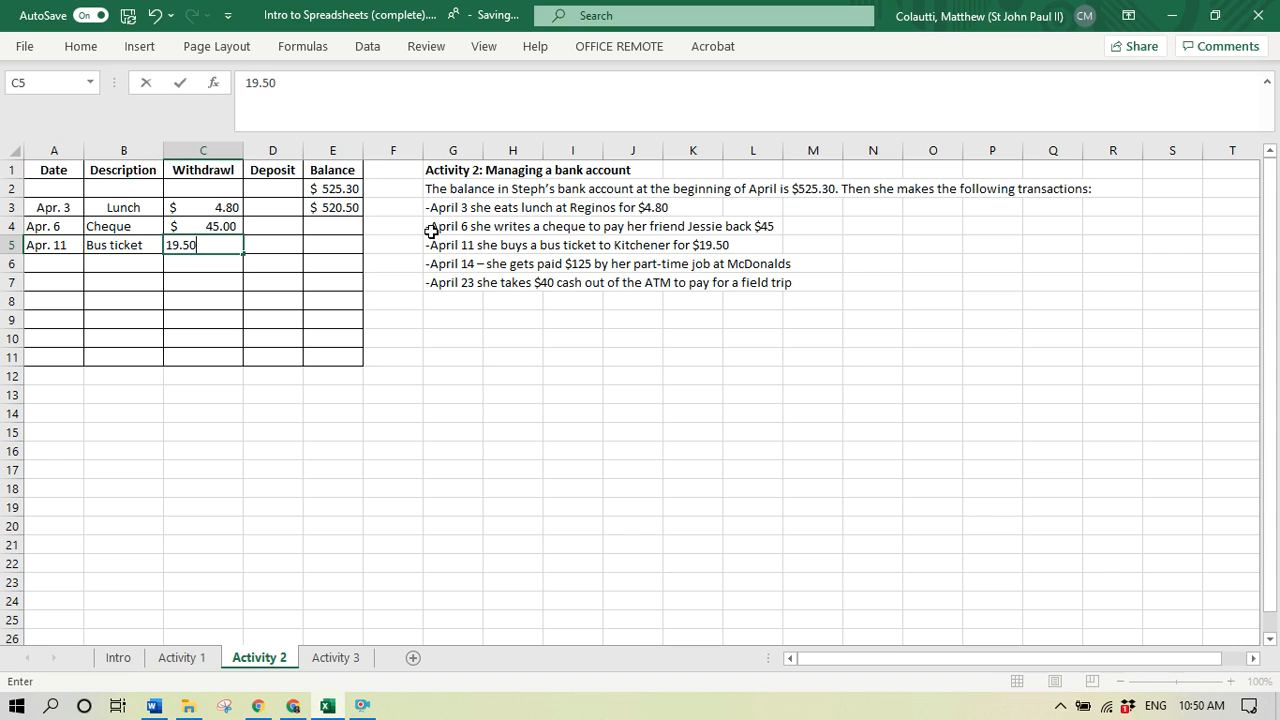
key(Return)
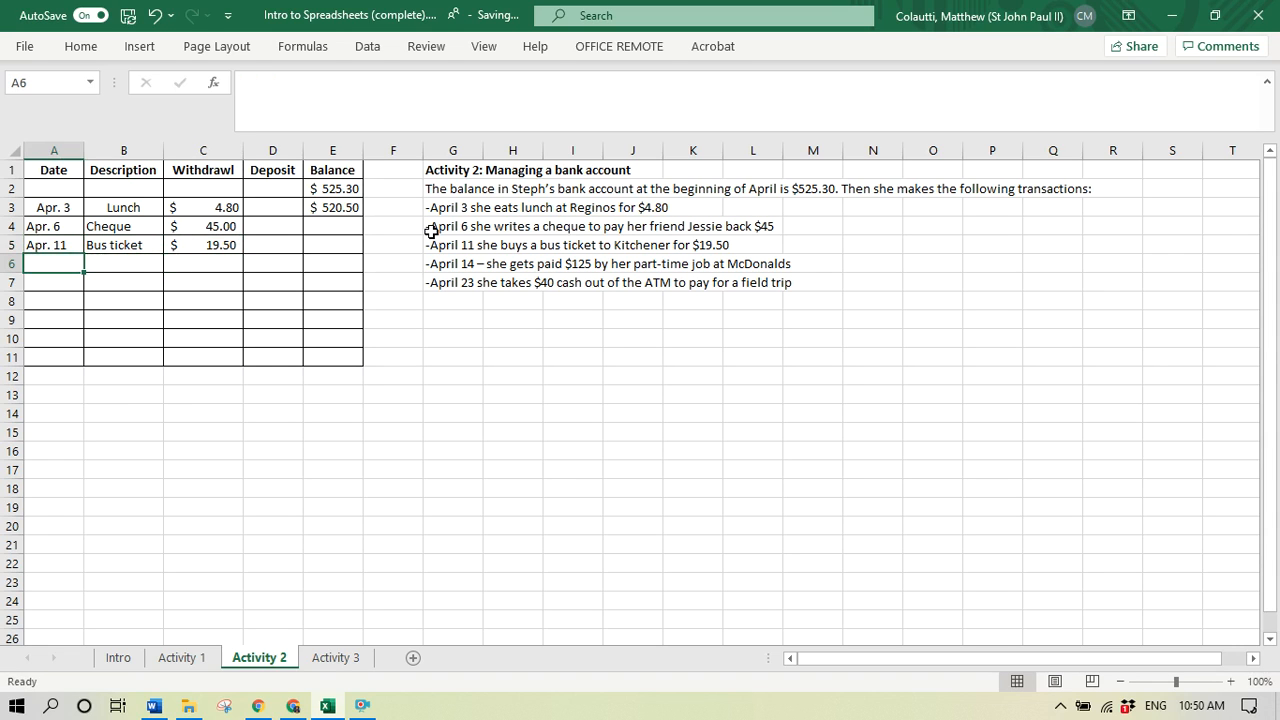
- Enter the date Apr. 14 in row 6 and record a deposit of 125 in cell D6
text(Apr. 14)
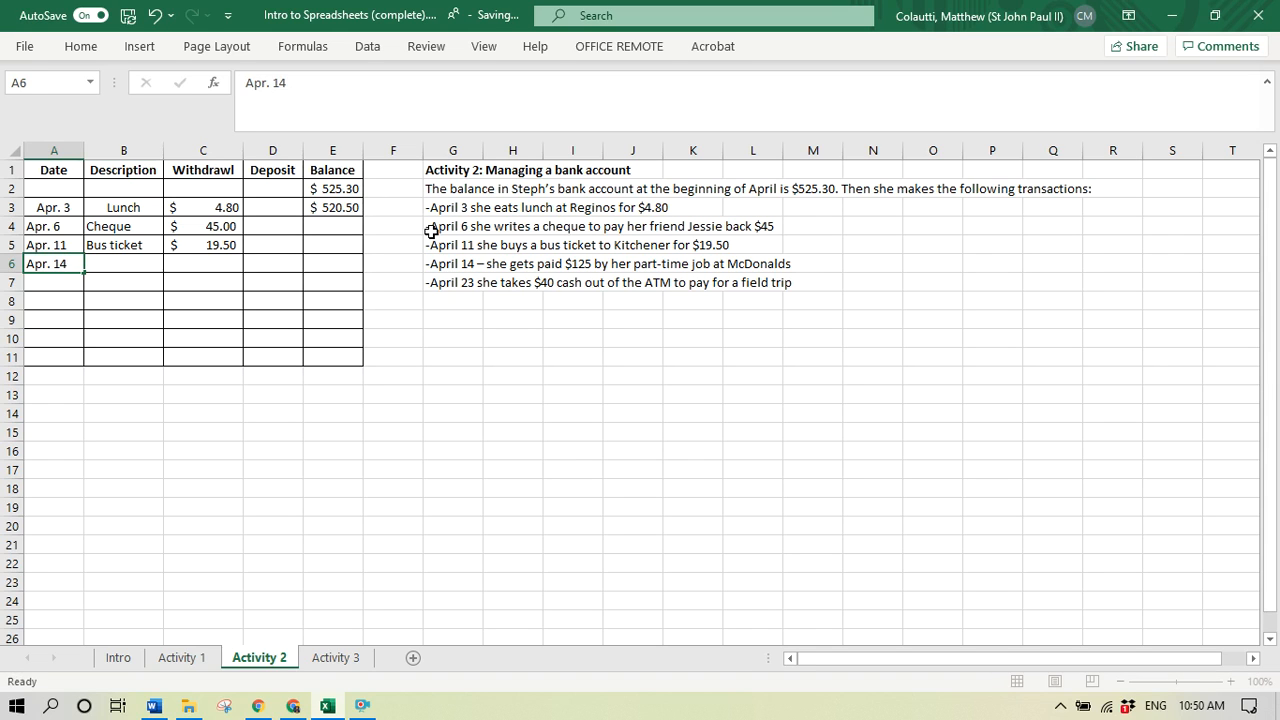
key(Tab)
key(Tab)
key(Up)
key(Up)
key(Up)
key(Up)
key(Up)
key(Down)
key(Down)
key(Down)
key(Down)
key(Down)
key(Right)
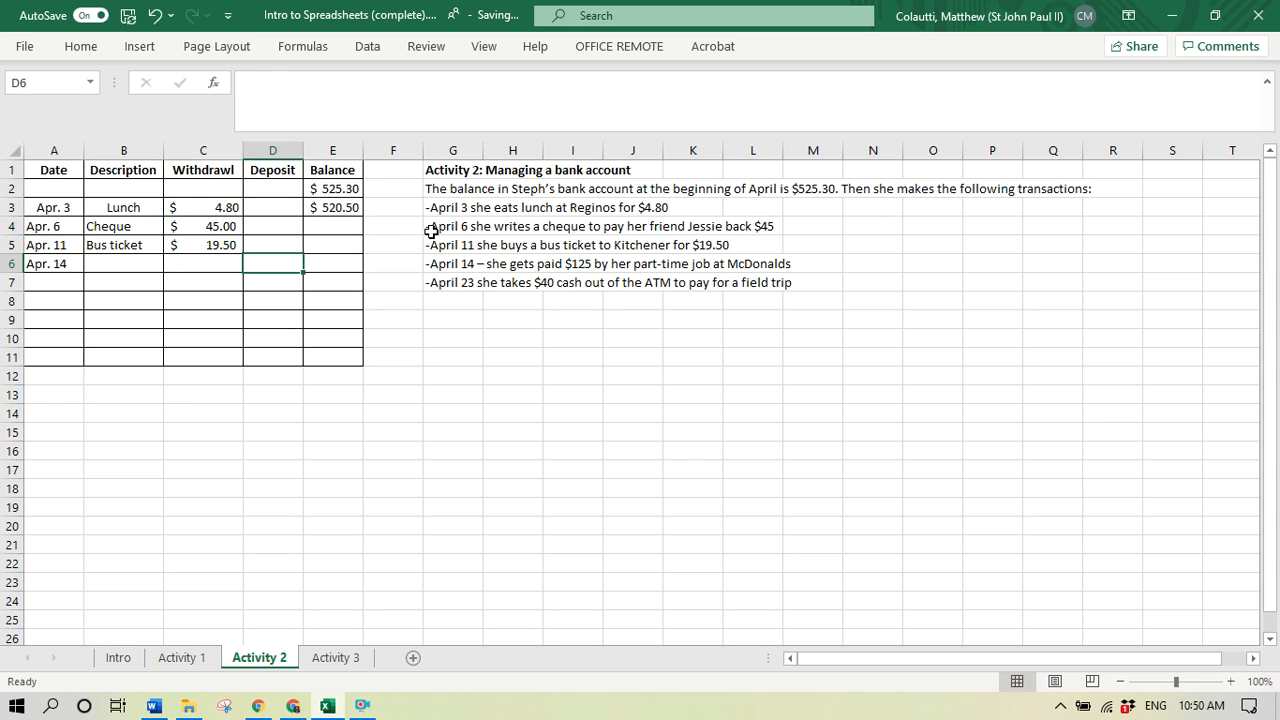
text(125)
key(Return)
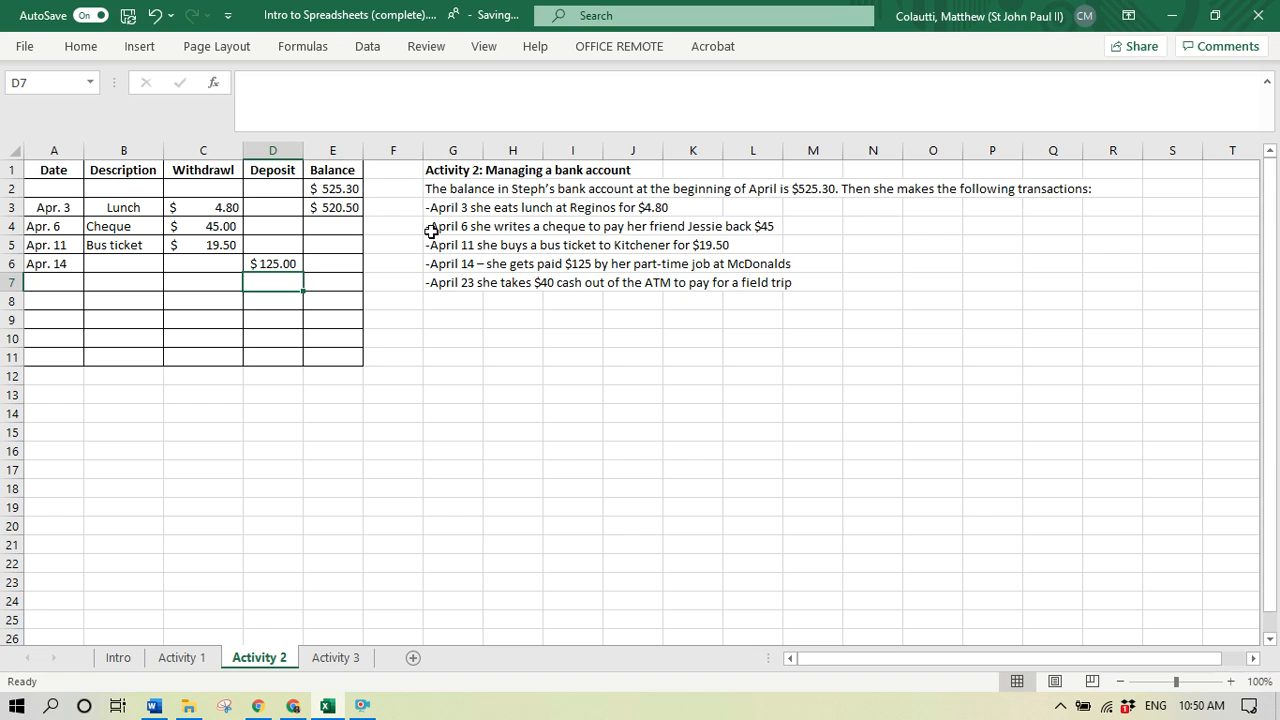
- Record the Apr. 23 transaction in row 7 with the description ATM and a withdrawal of 40
key(Left)
key(Left)
key(Left)
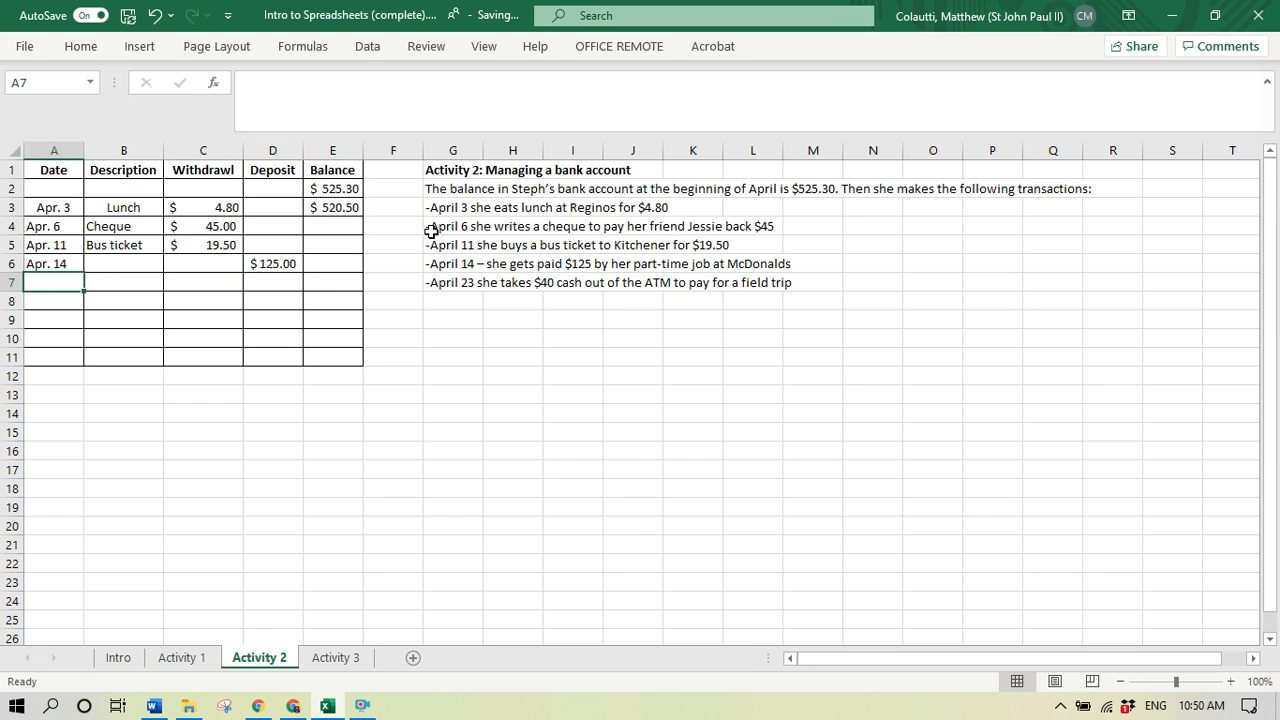
text(Apr. 23)
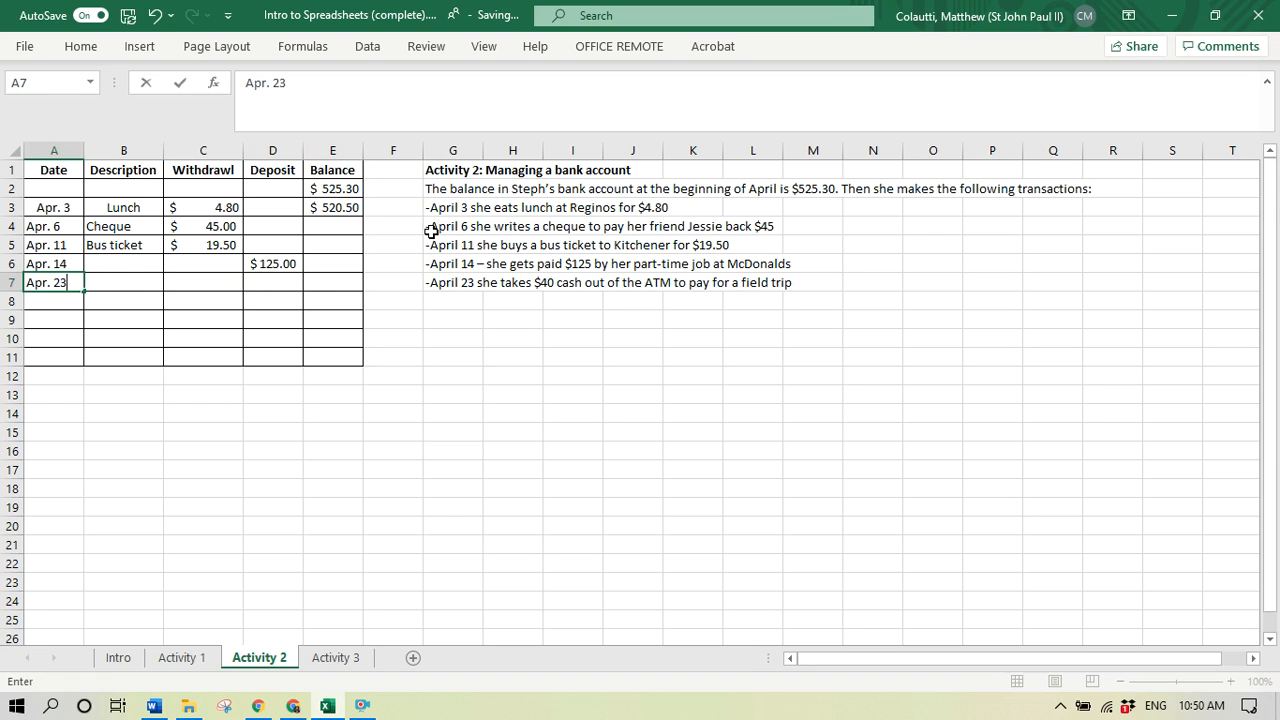
key(Tab)
text(ATM)
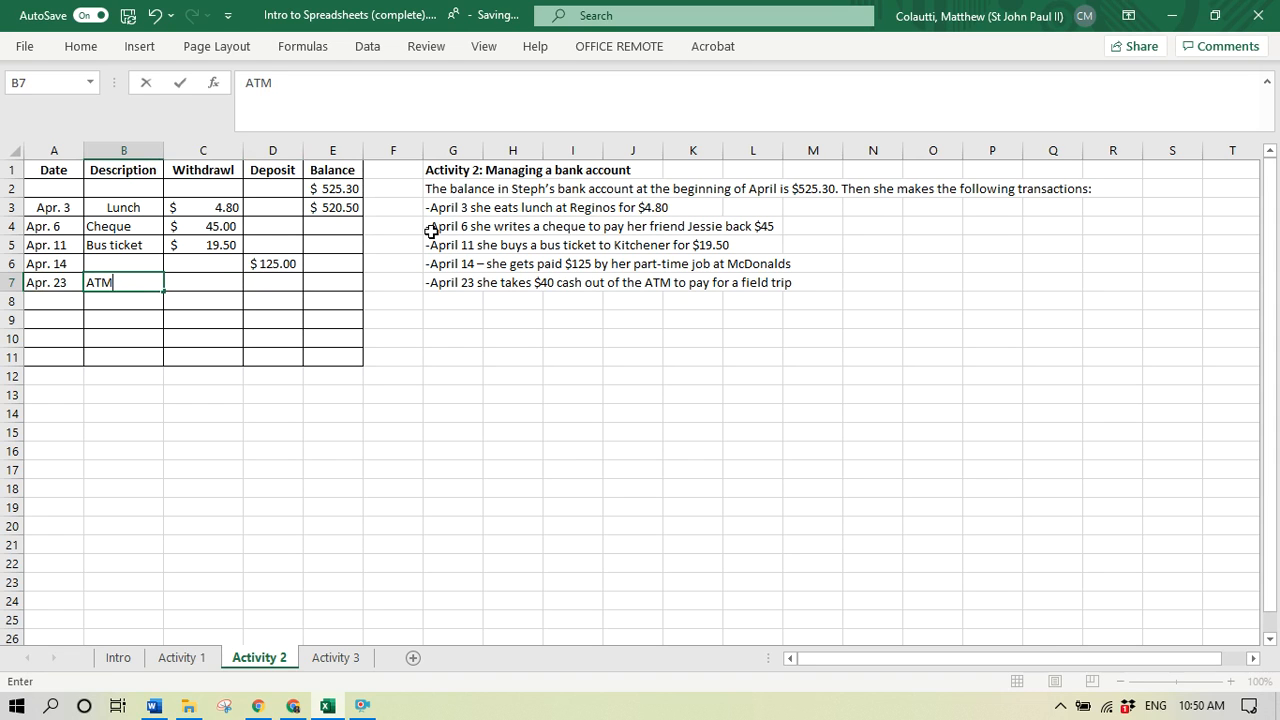
key(Tab)
text(40)
key(Return)
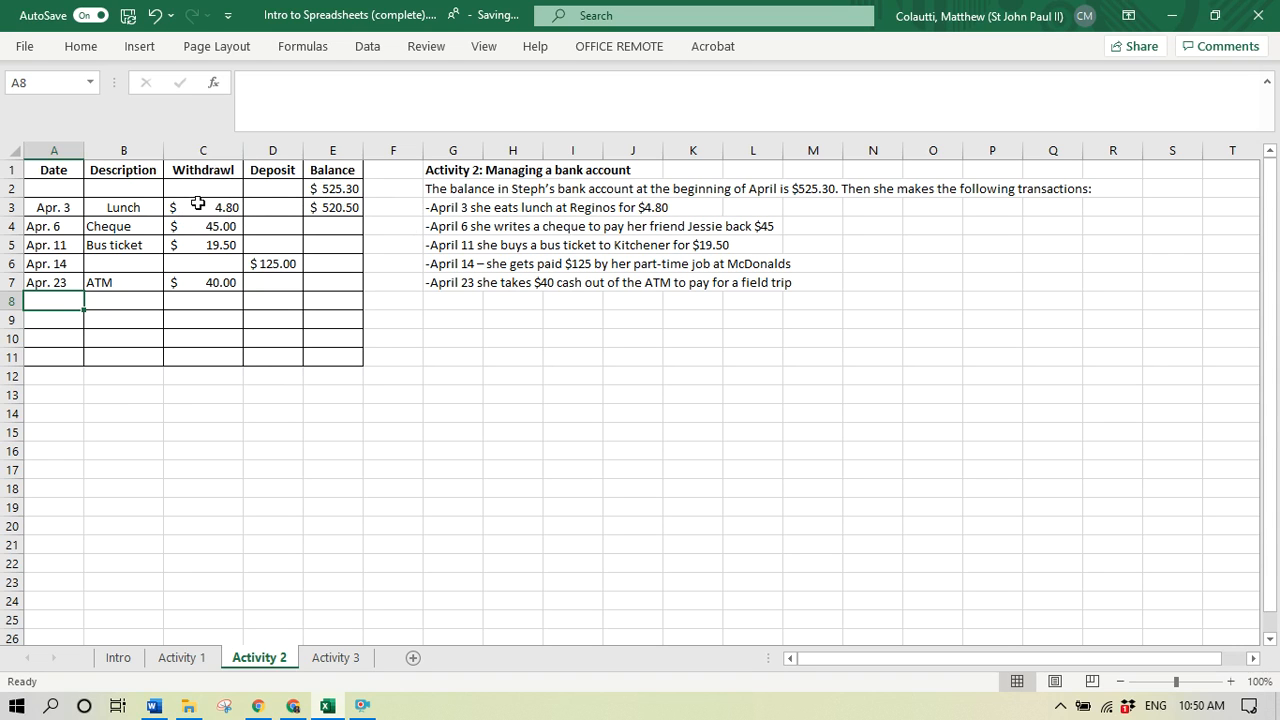
- Extend the Apr. 3 balance formula in cell E3 to =E2-C3+D3 so that it also adds deposits
click(343, 208)
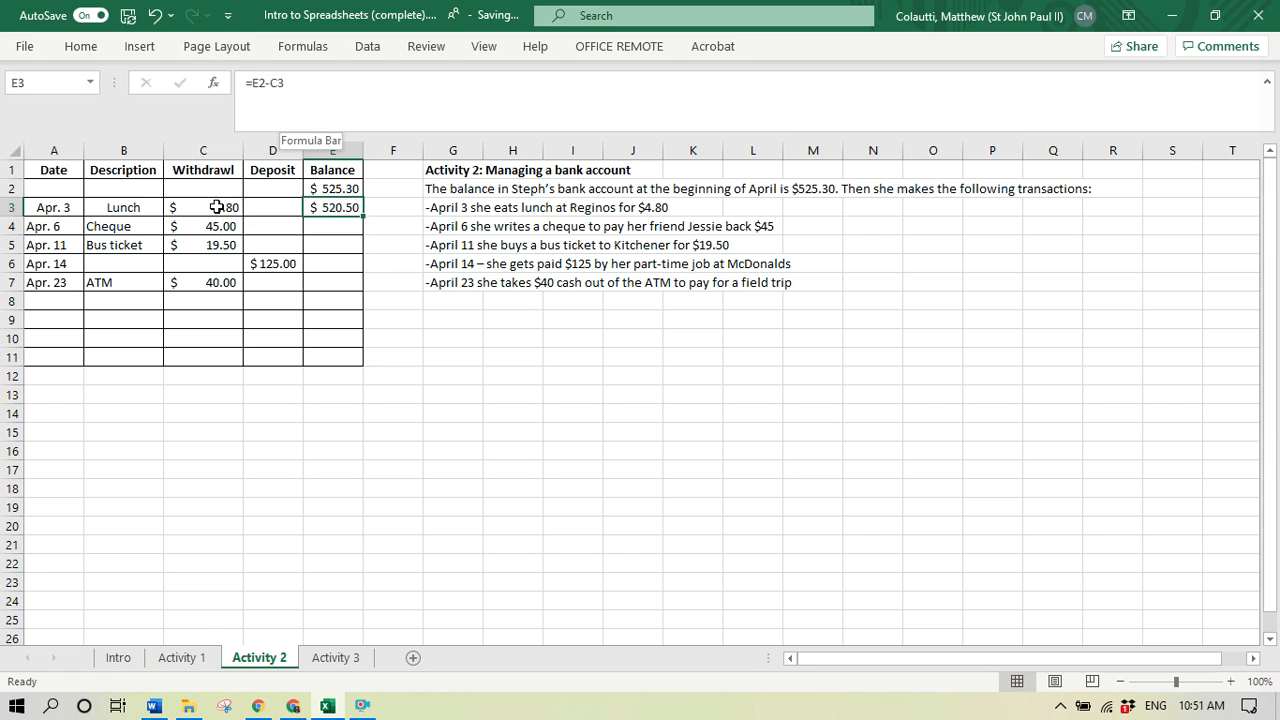
click(295, 83)
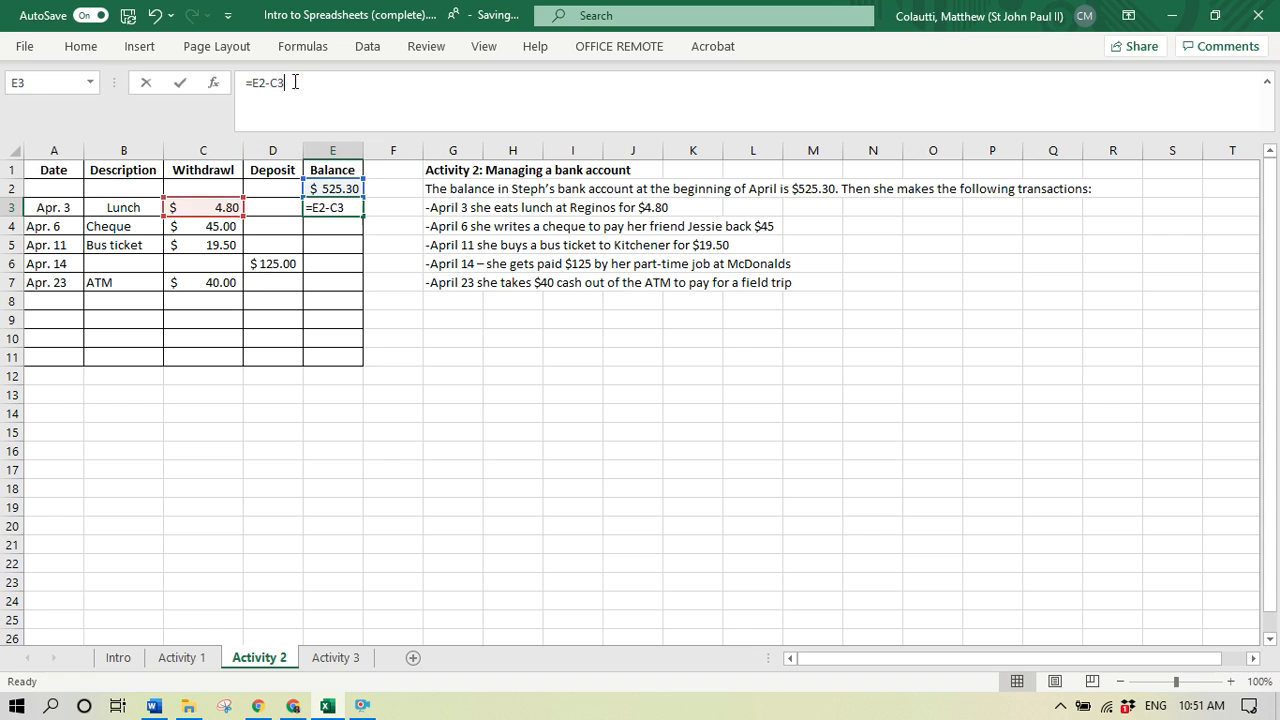
click(266, 207)
key(Return)
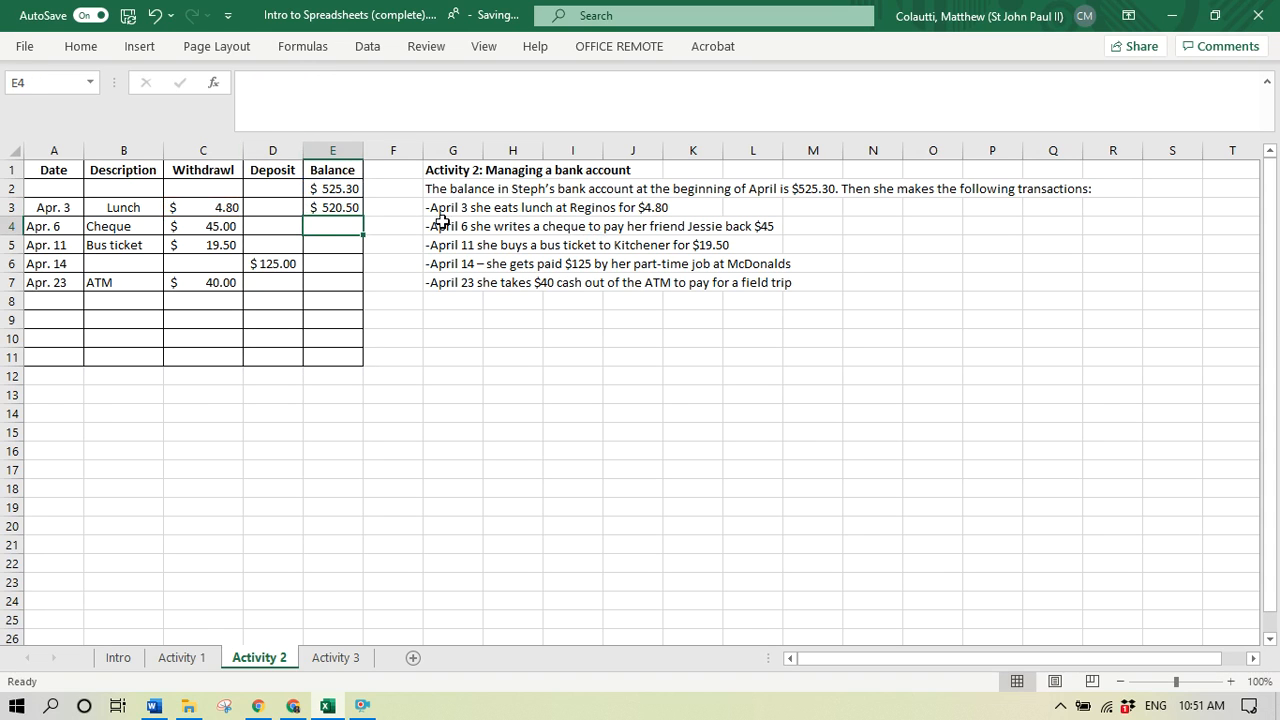
click(277, 202)
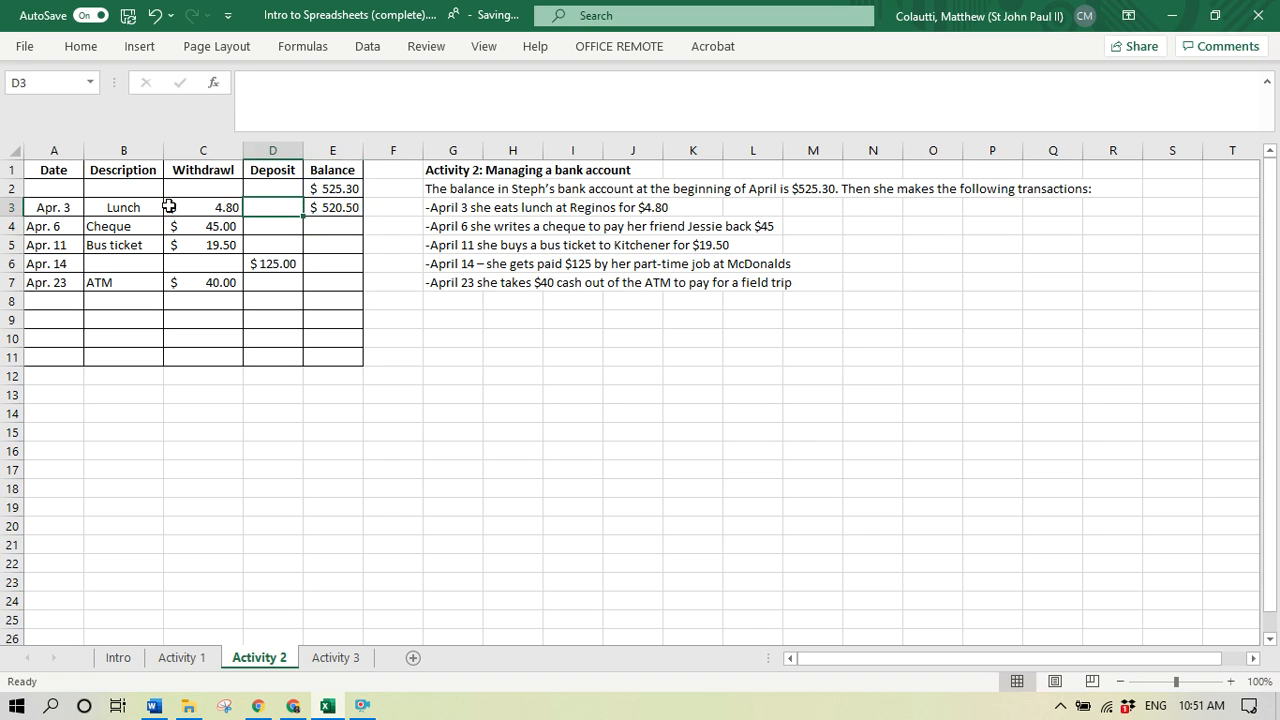
click(337, 207)
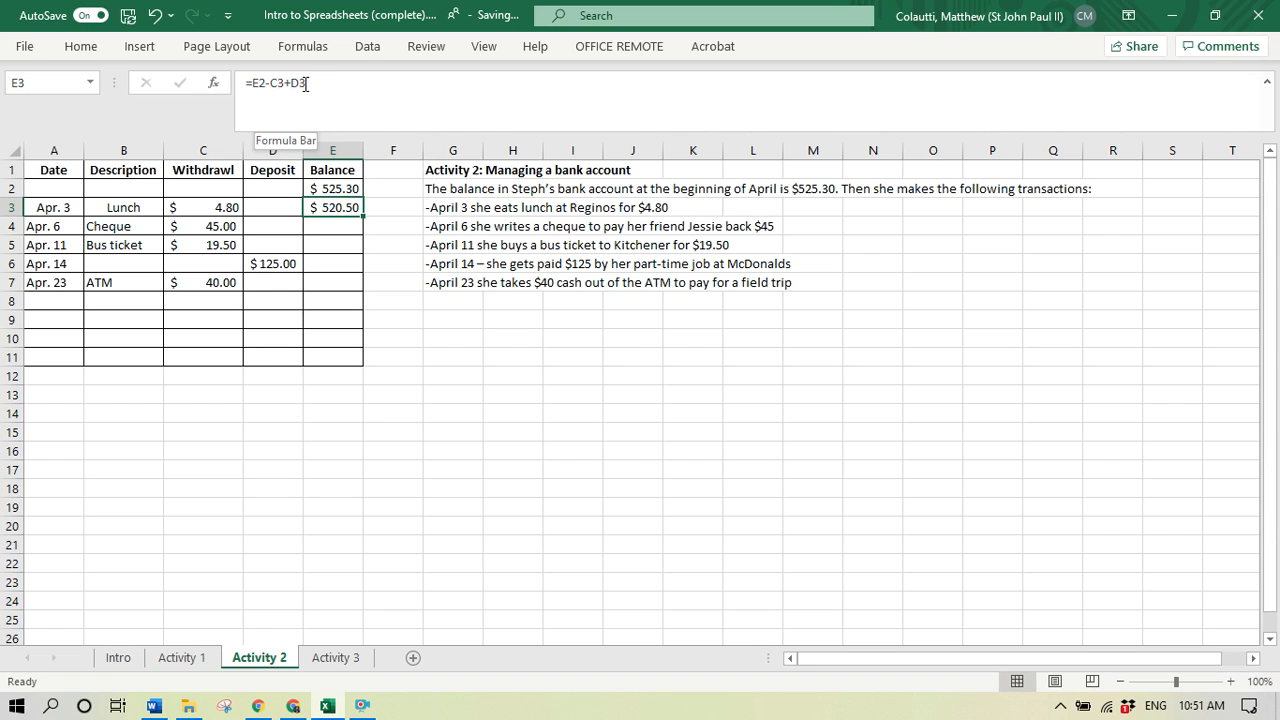
- Copy the balance formula from cell E3 into cell E4 for the Apr. 6 transaction
click(347, 225)
click(344, 206)
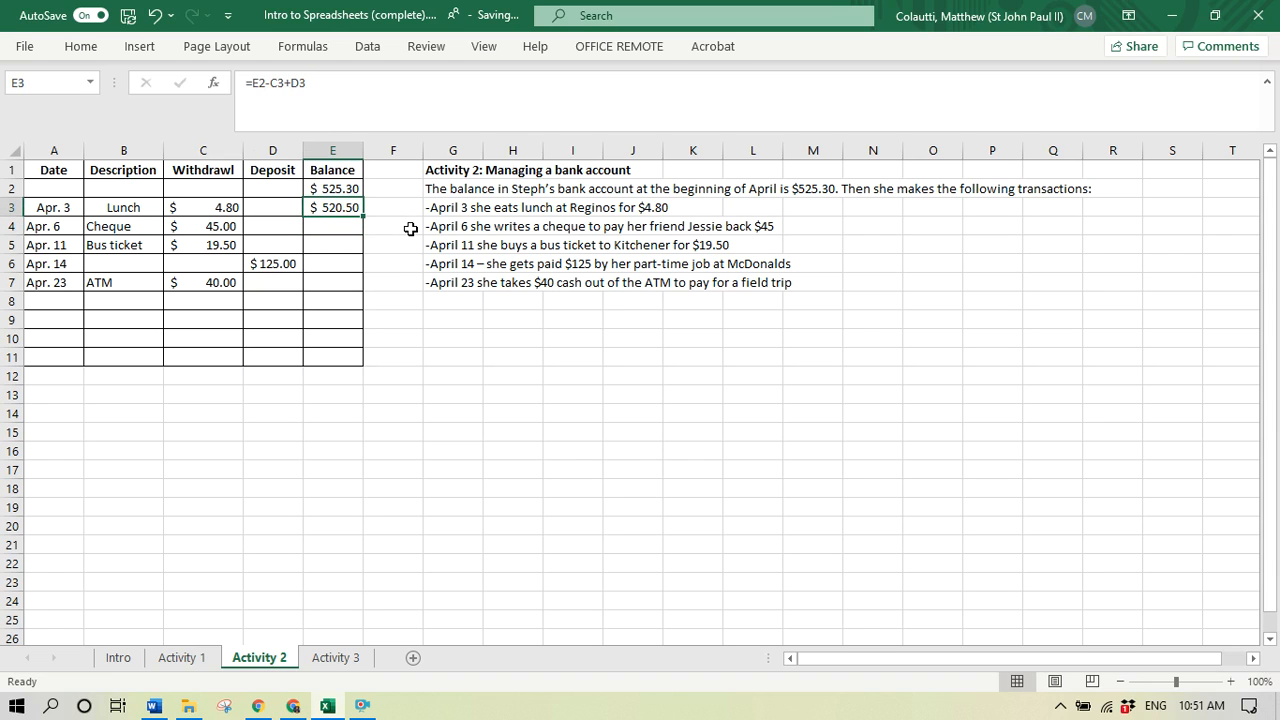
key(ctrl+c)
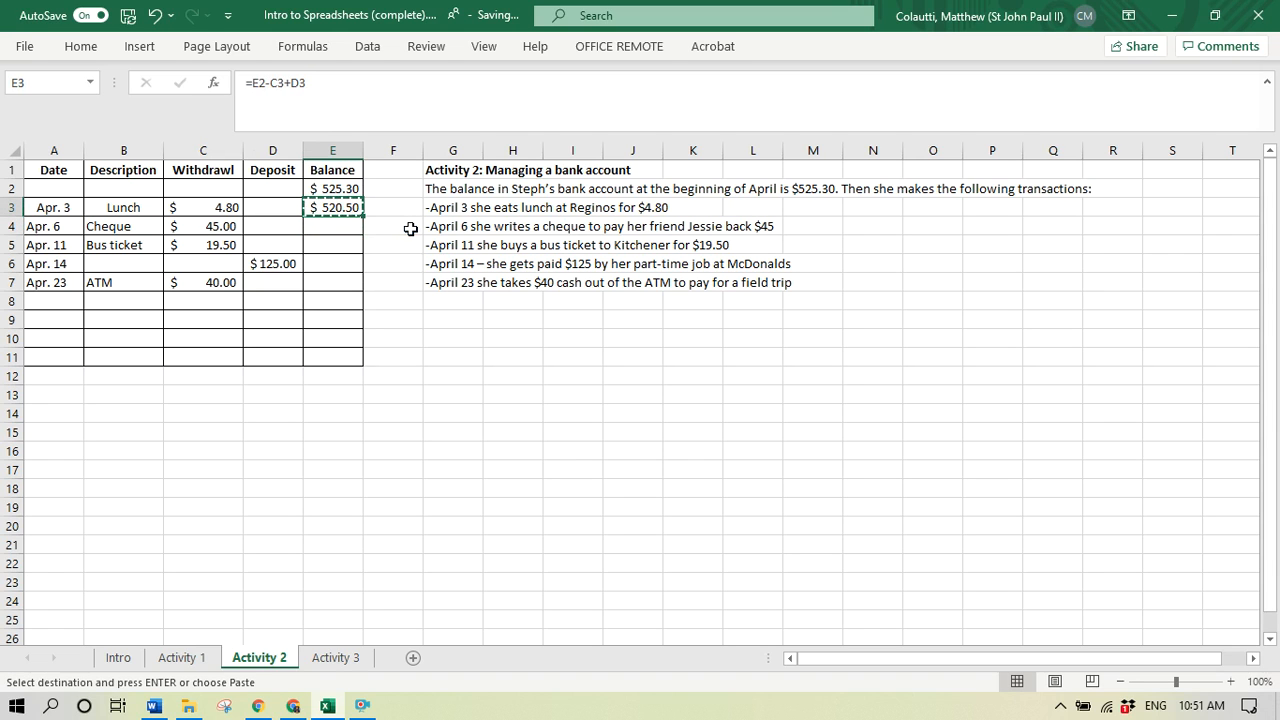
key(Down)
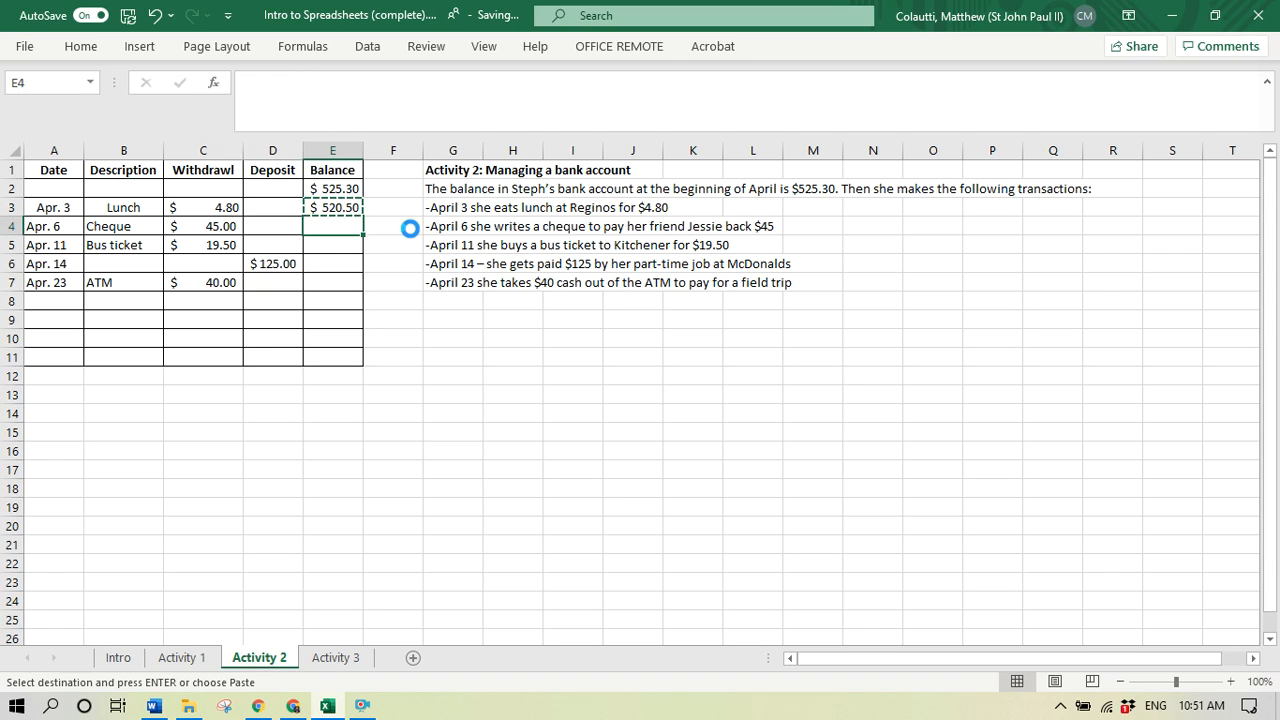
key(ctrl+v)
key(Escape)
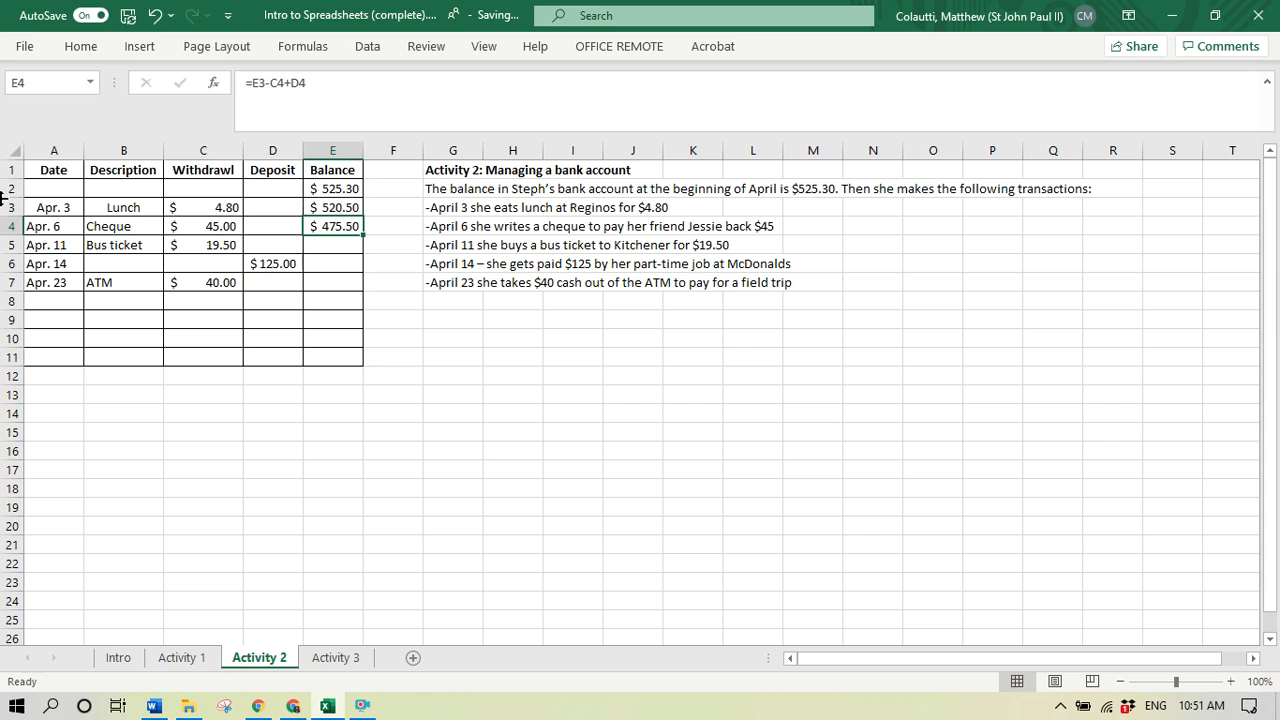
- Compare the balance formulas in cells E3 and E4 to check which cells the copied one references
click(343, 206)
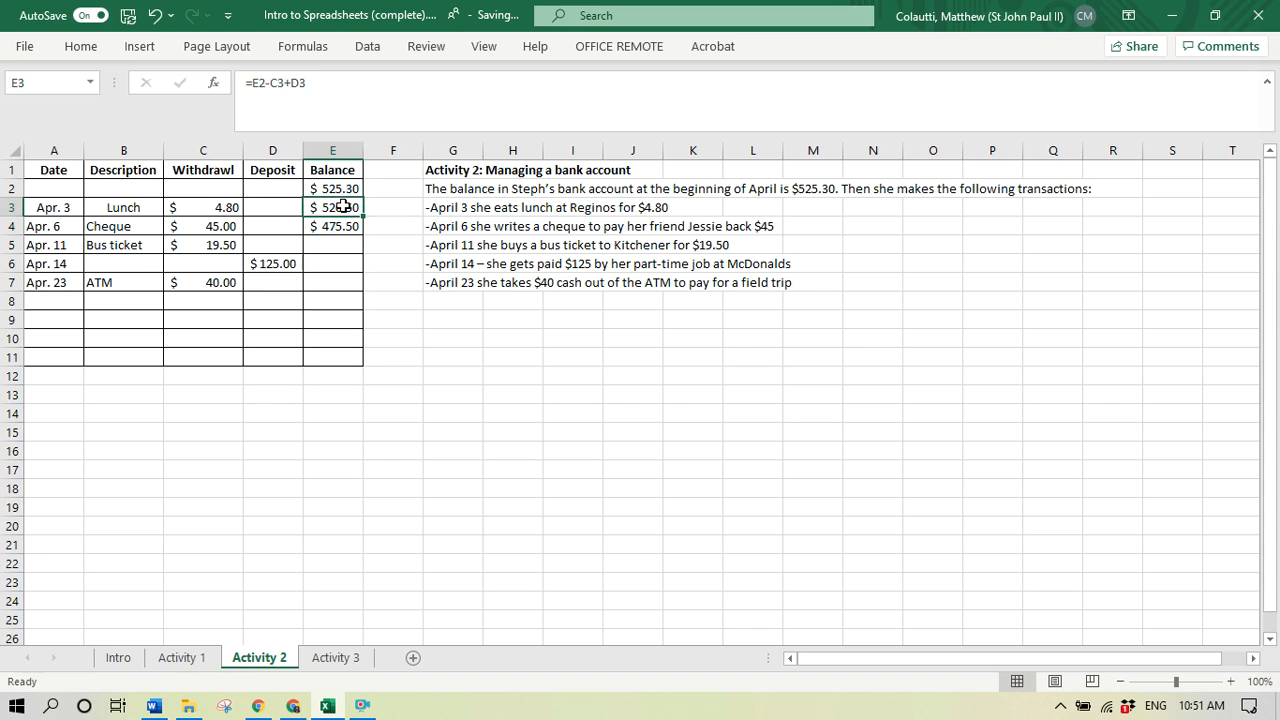
click(337, 226)
click(326, 99)
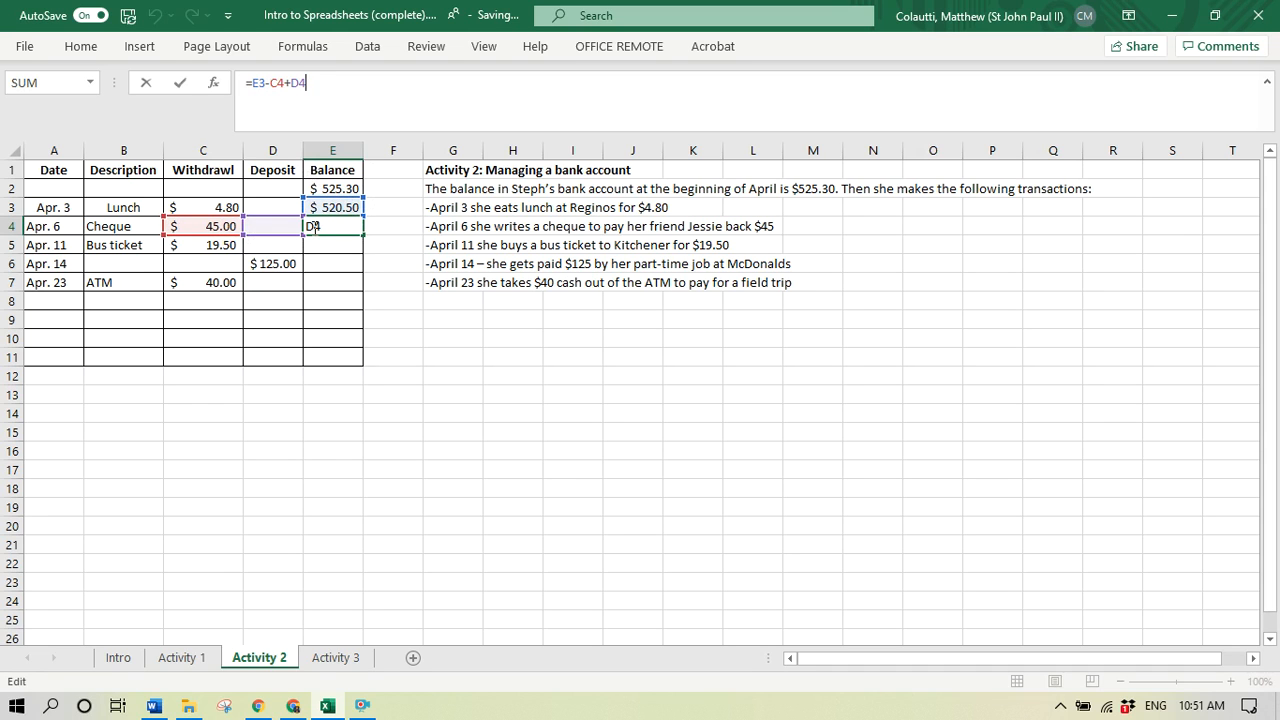
key(Return)
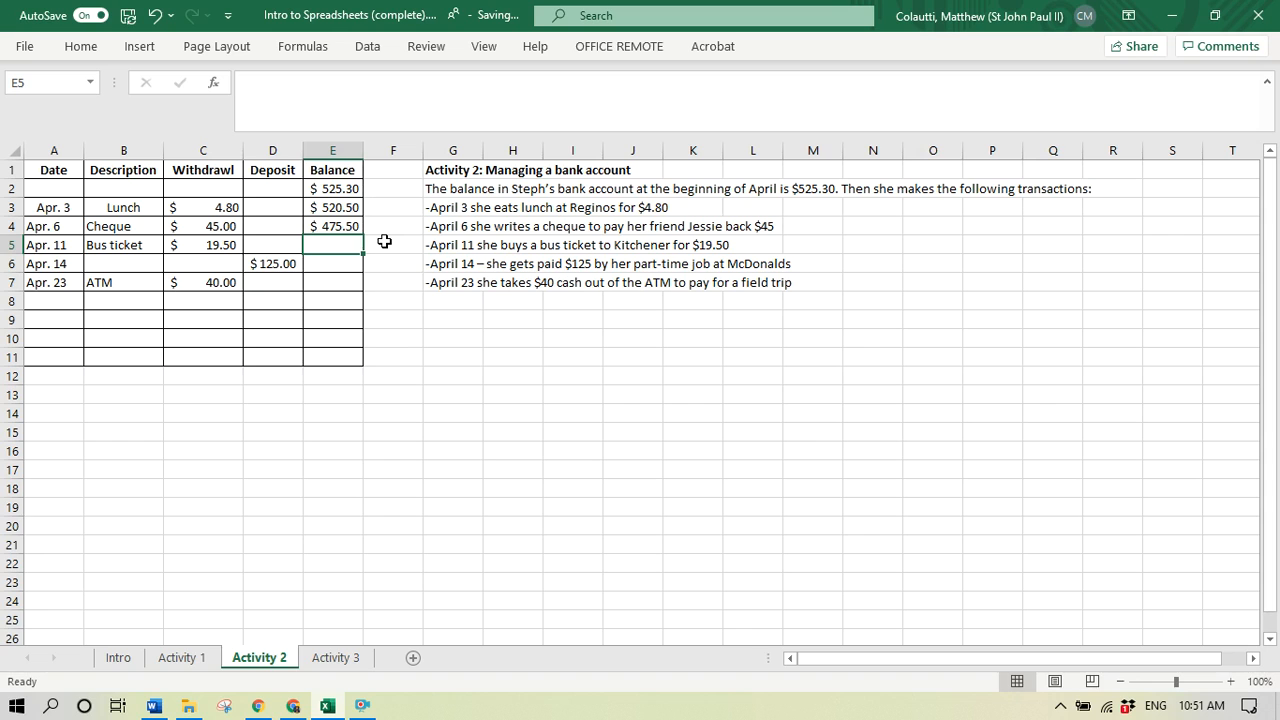
- Copy the balance formula from cell E4 down through cell E7 and check the pasted formulas
click(334, 226)
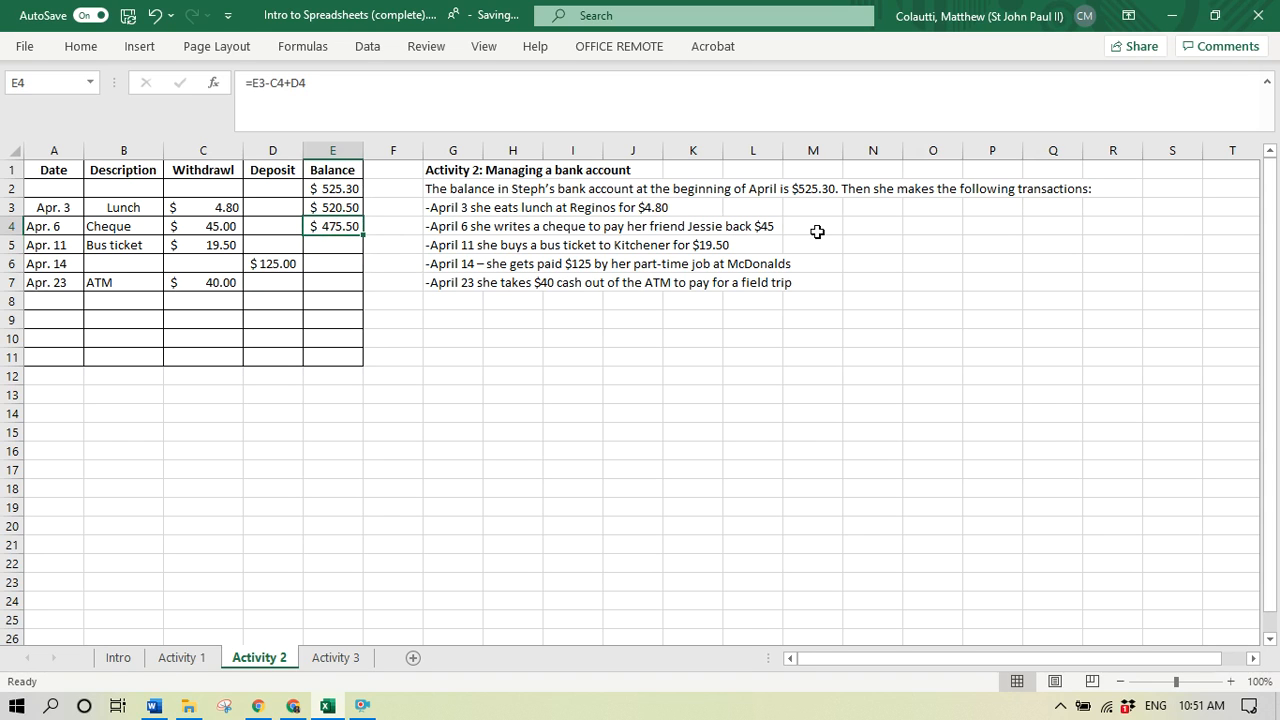
key(ctrl+c)
key(shift+Down)
key(shift+Down)
key(shift+Down)
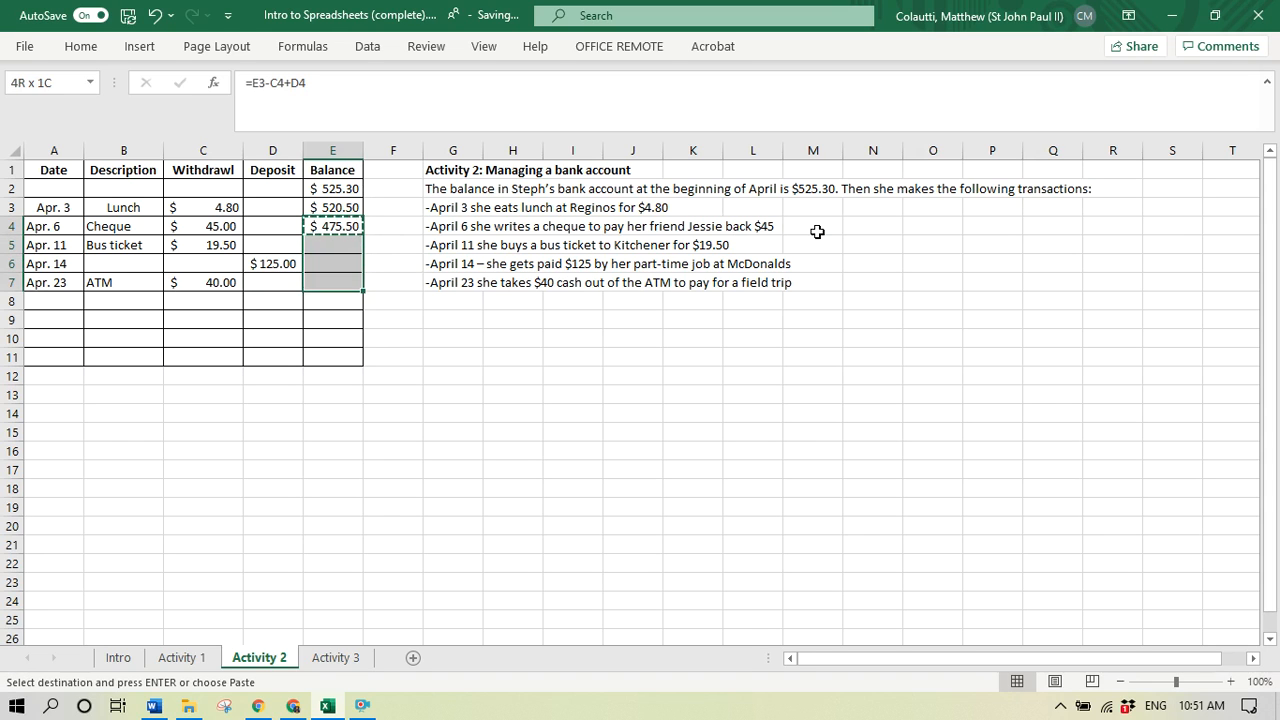
key(ctrl+v)
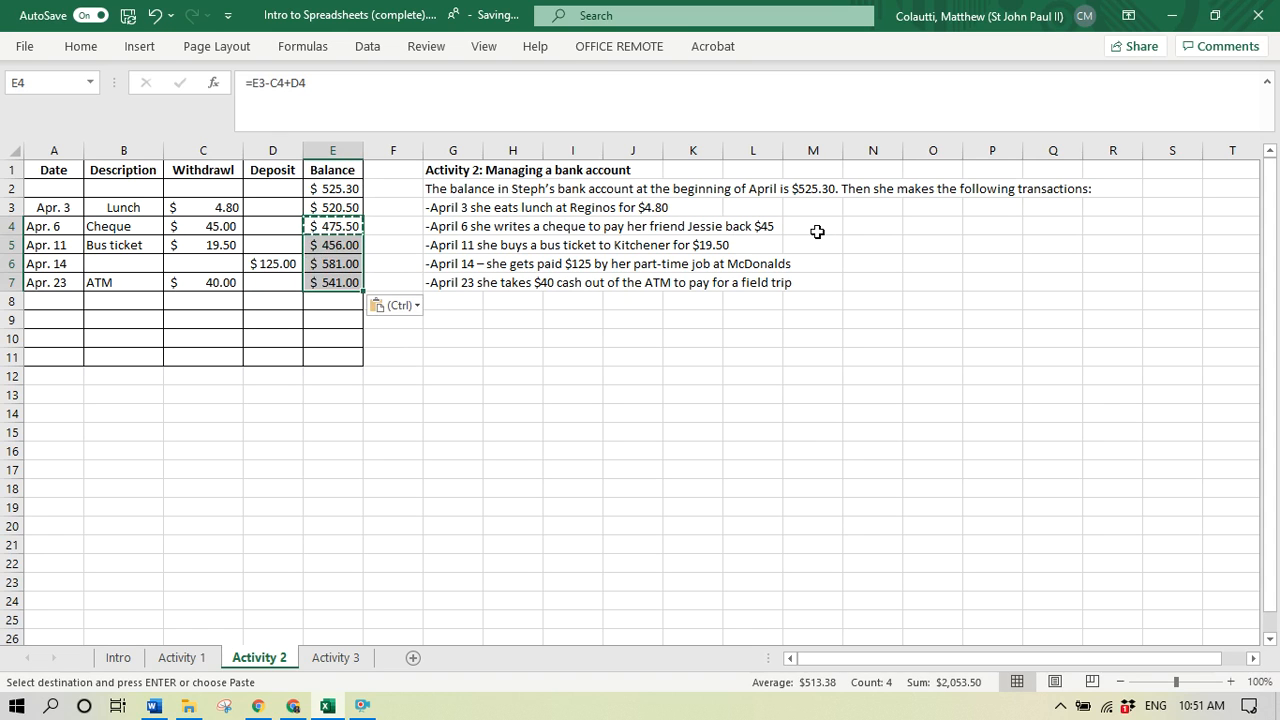
click(340, 262)
click(333, 284)
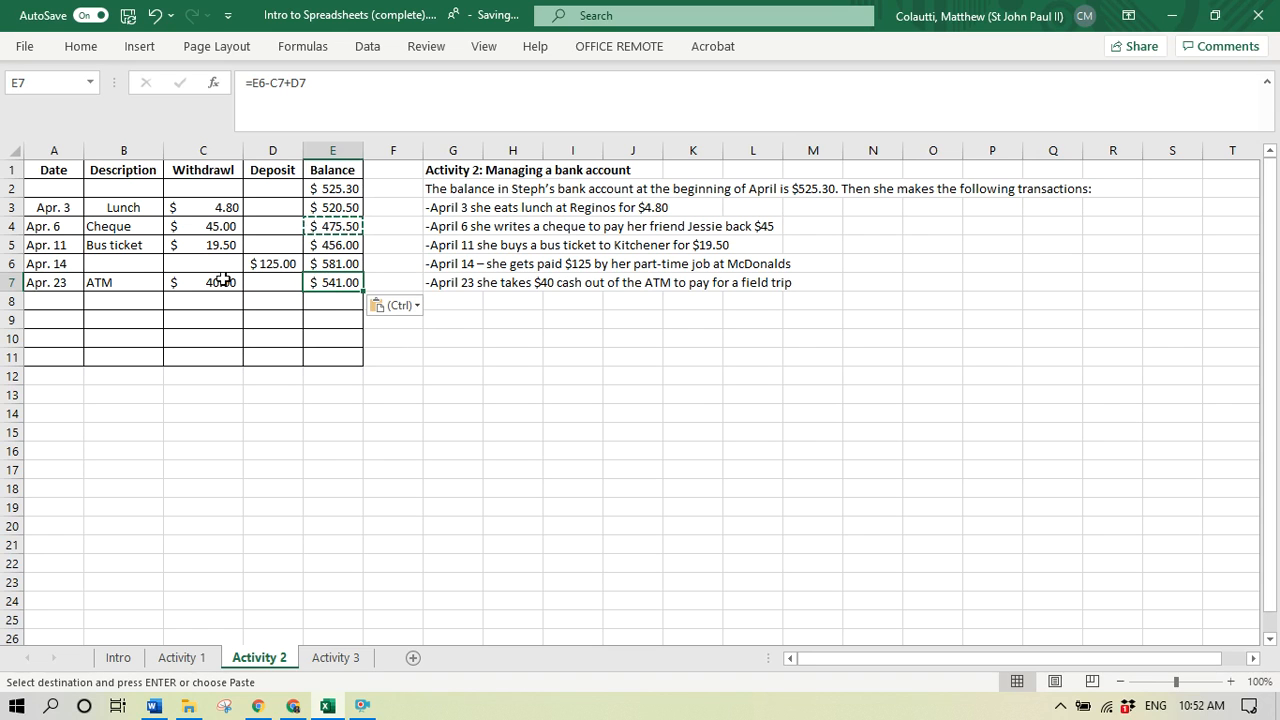
click(340, 266)
- Enter the description Payday in cell B6 for the Apr. 14 deposit
click(148, 261)
text(Payday)
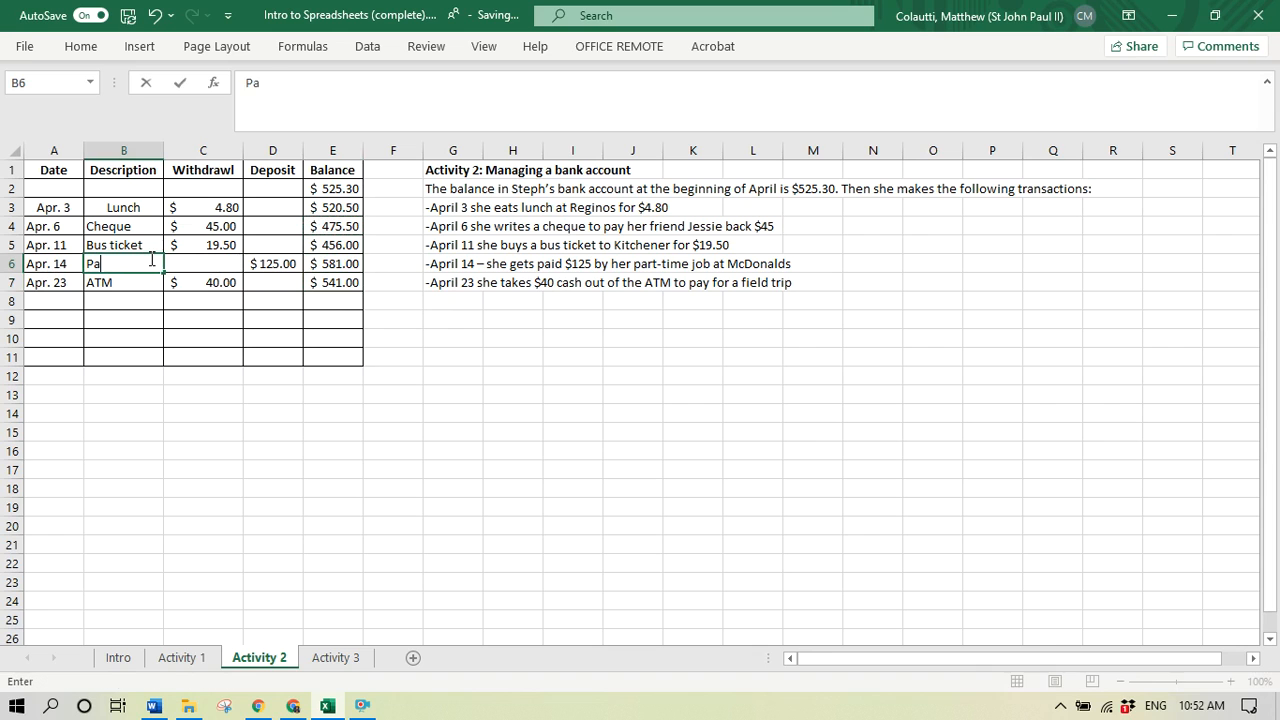
key(Return)
- Examine the balance formulas in cells E6 and E5 to check their cell references, keeping =E5-C6+D6 in E6
click(340, 260)
click(297, 82)
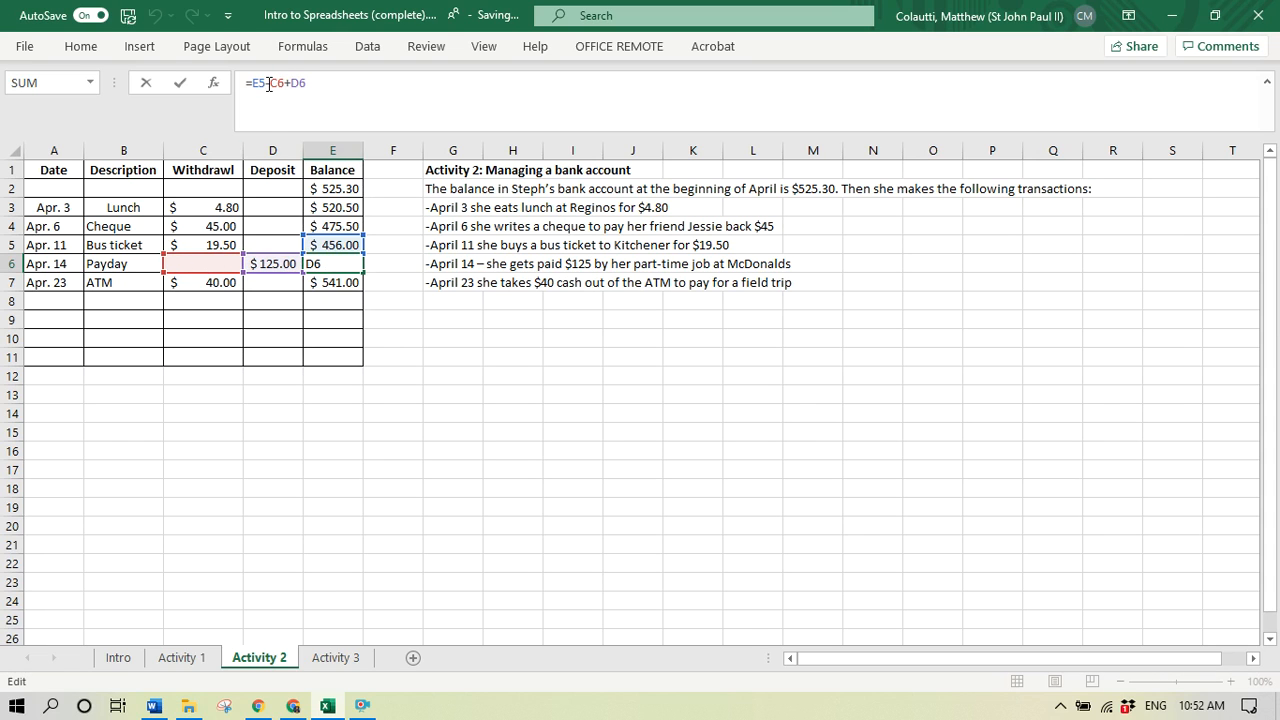
click(355, 324)
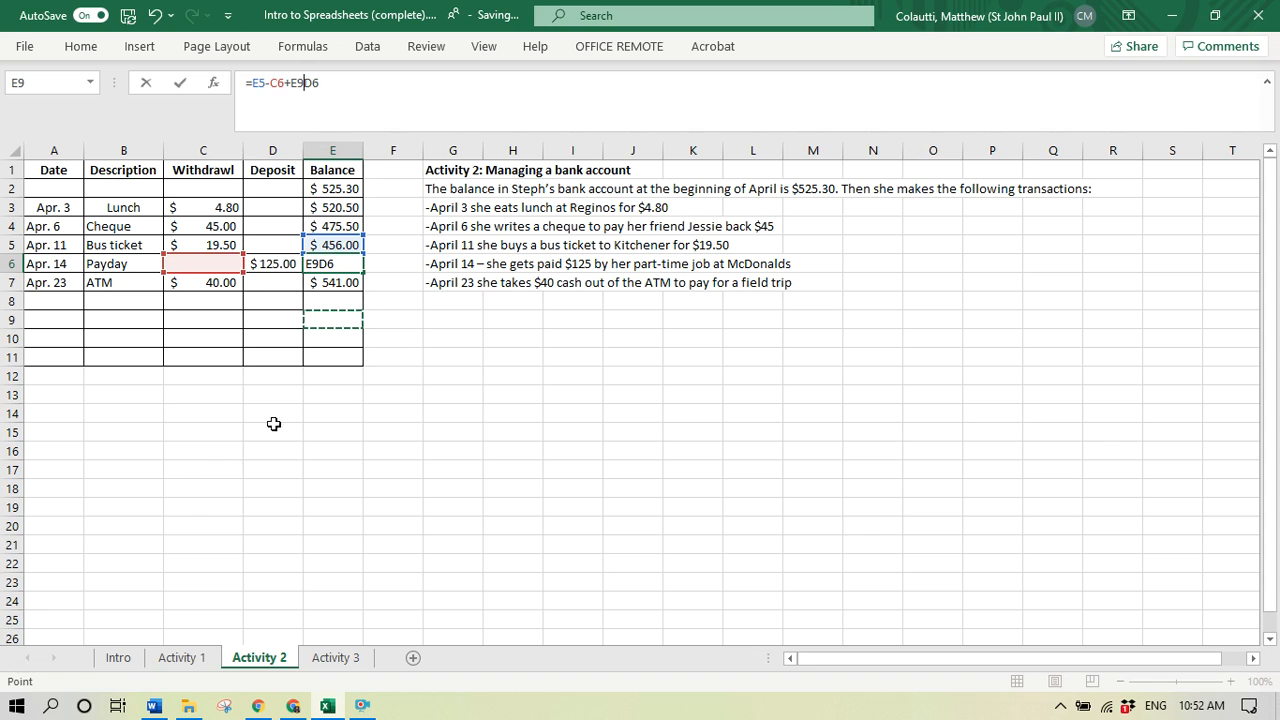
key(BackSpace)
key(BackSpace)
key(ctrl+Return)
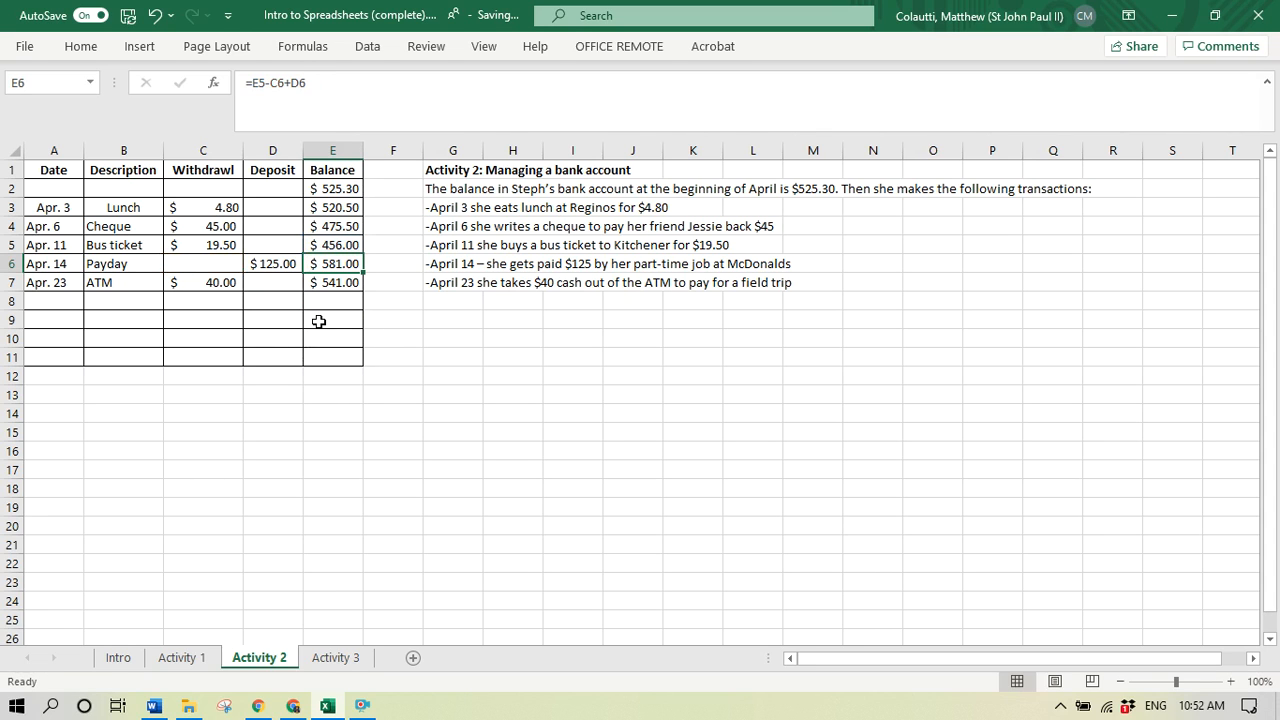
click(344, 246)
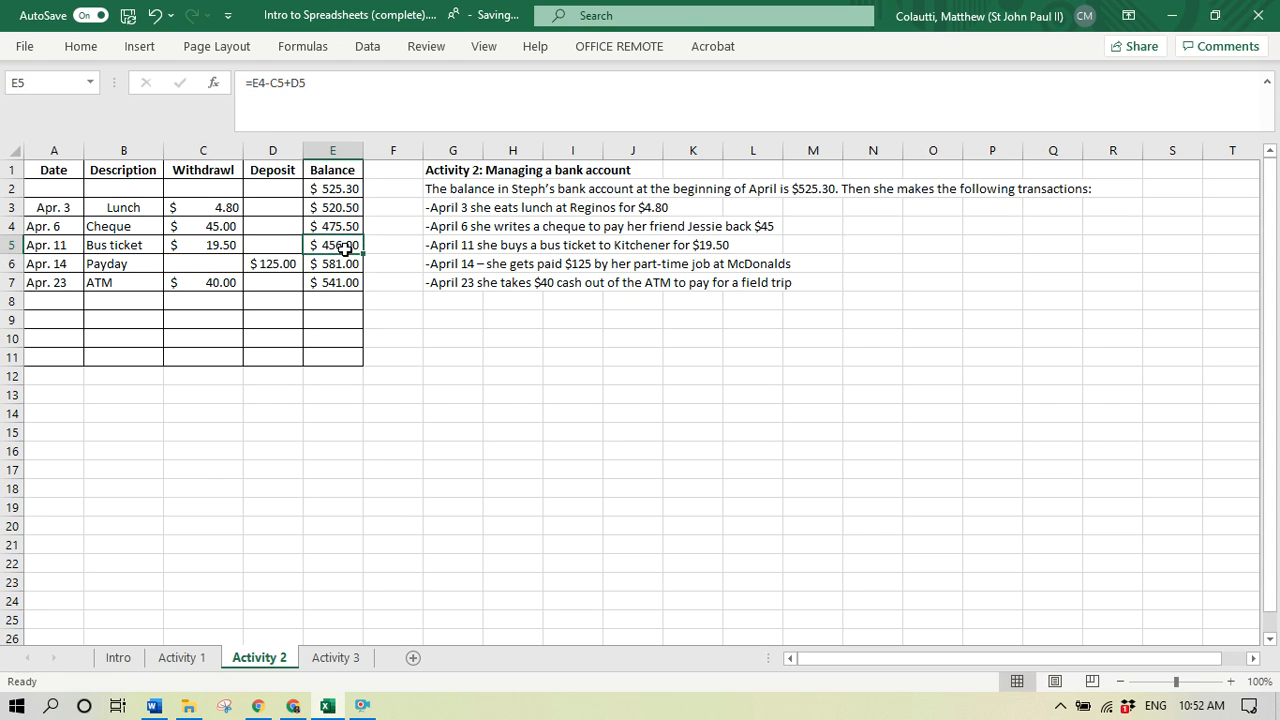
- Check the cell references of the balance formulas in cells E6 and E7
click(348, 262)
click(331, 281)
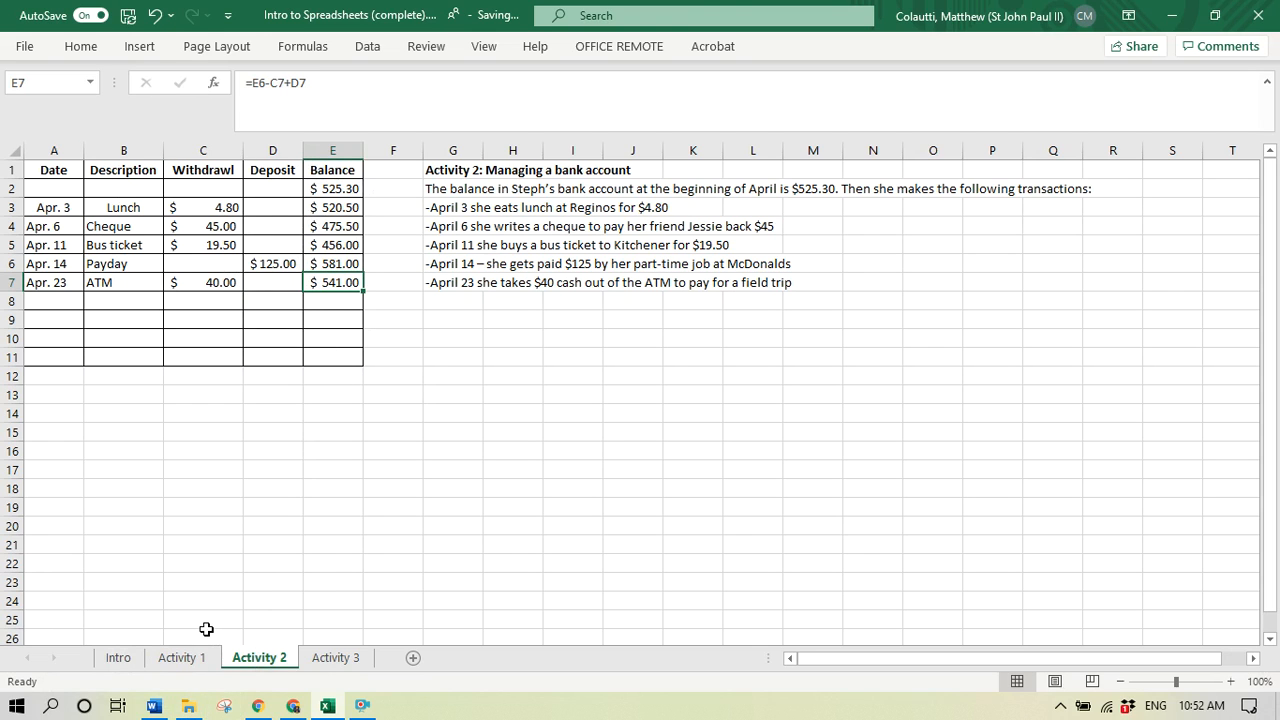
- Open the Activity 3 sheet and read the item selling prices, the store's charges and the first question
click(337, 657)
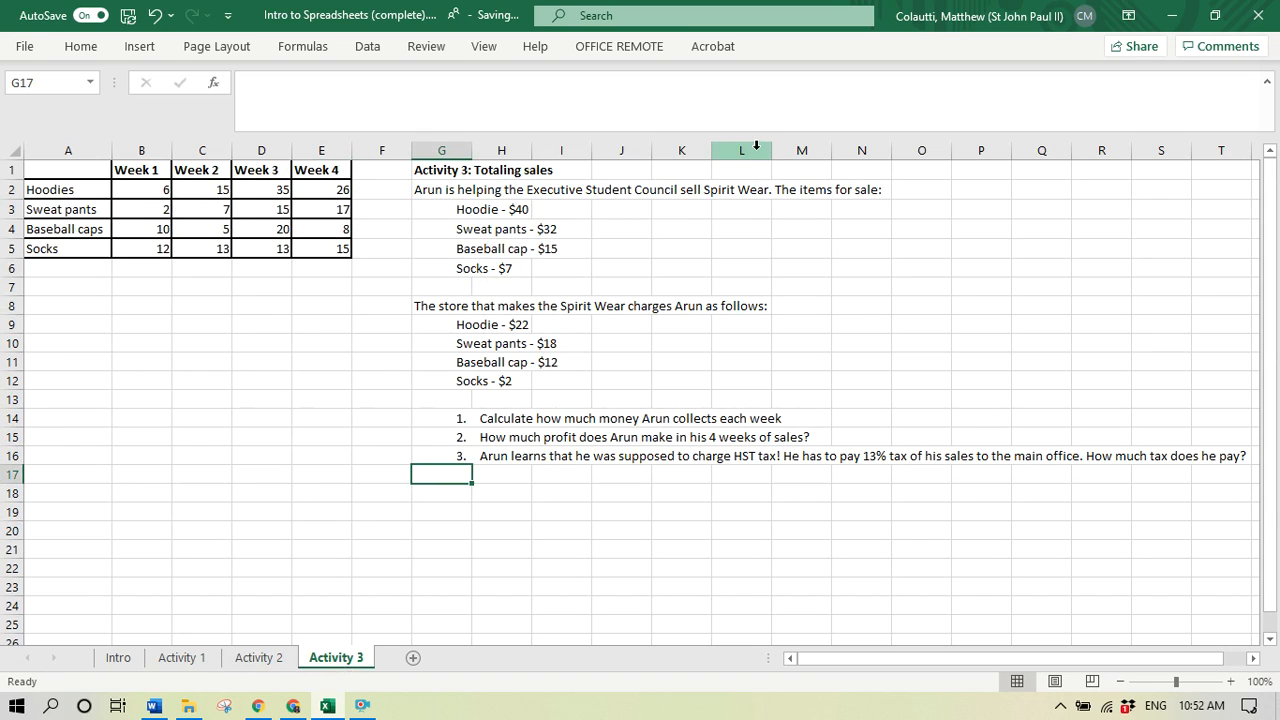
click(473, 211)
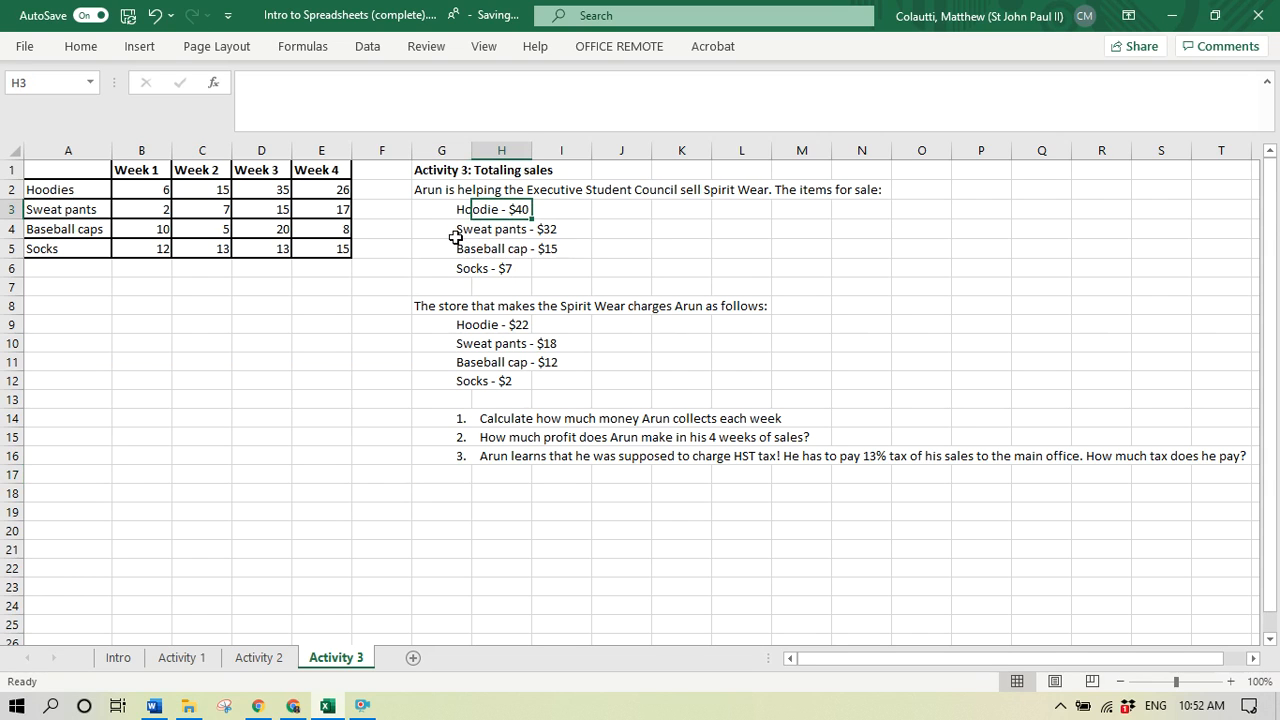
click(514, 232)
click(518, 250)
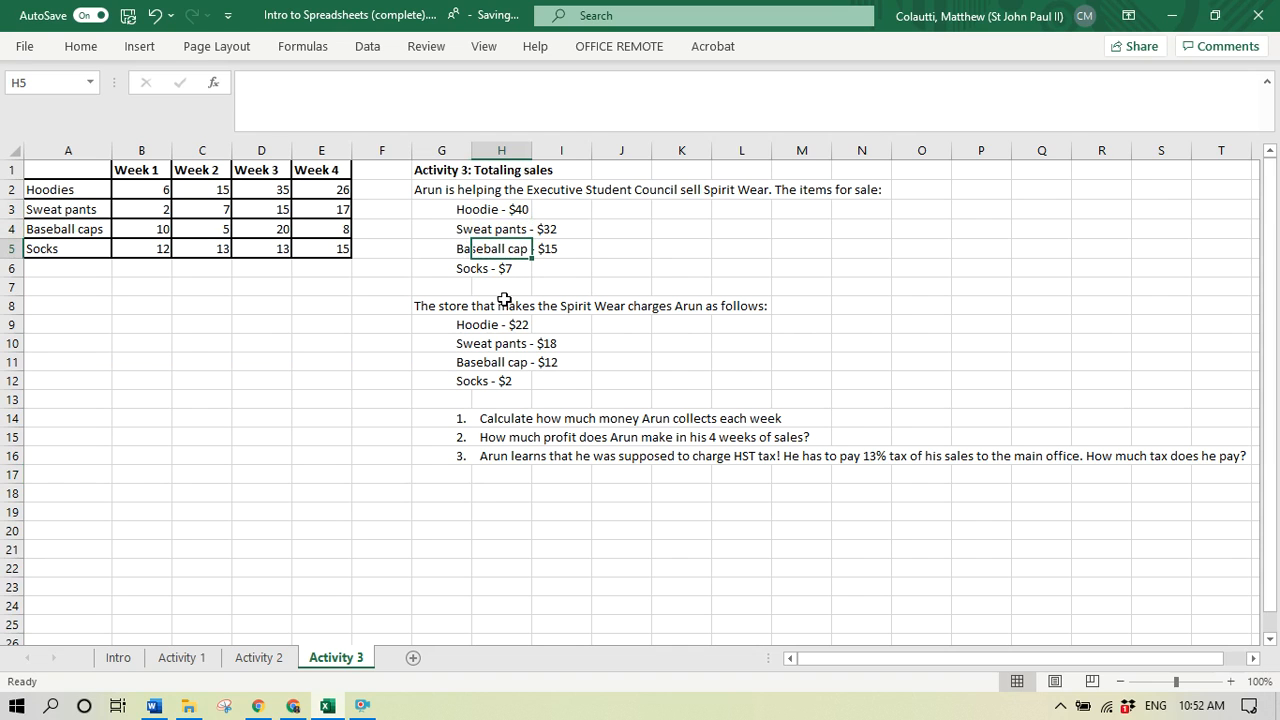
click(503, 268)
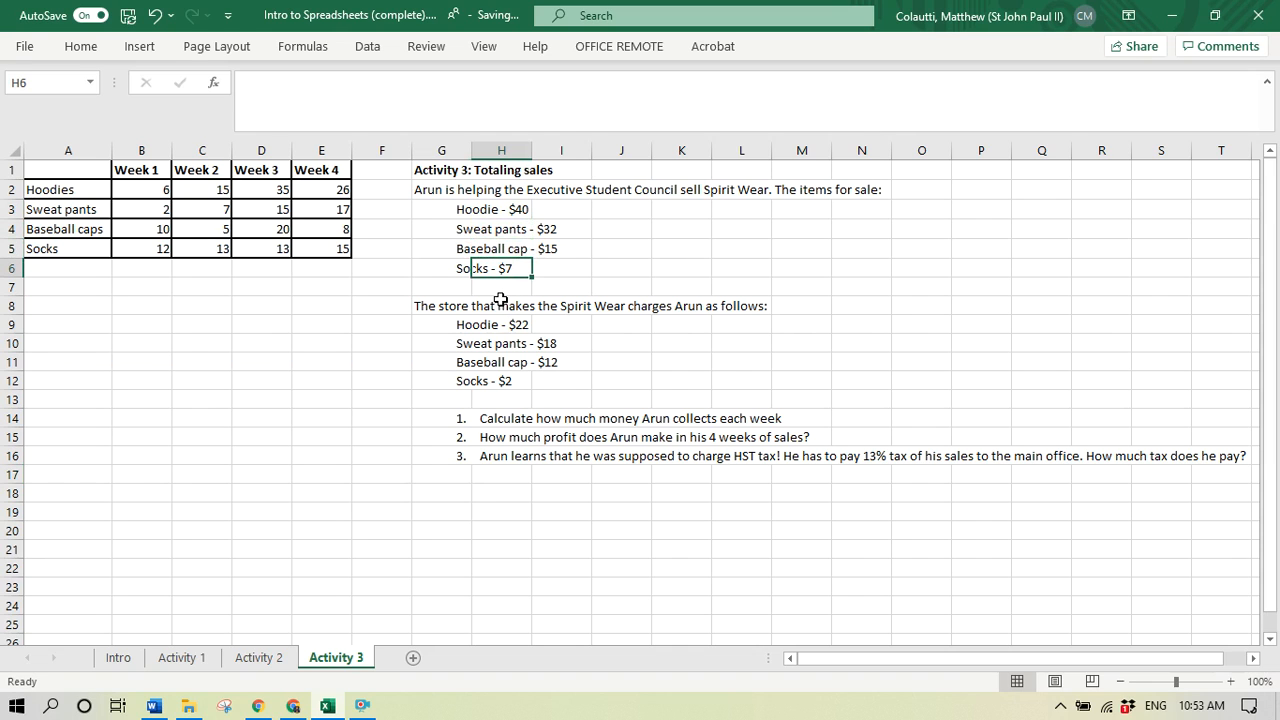
click(486, 306)
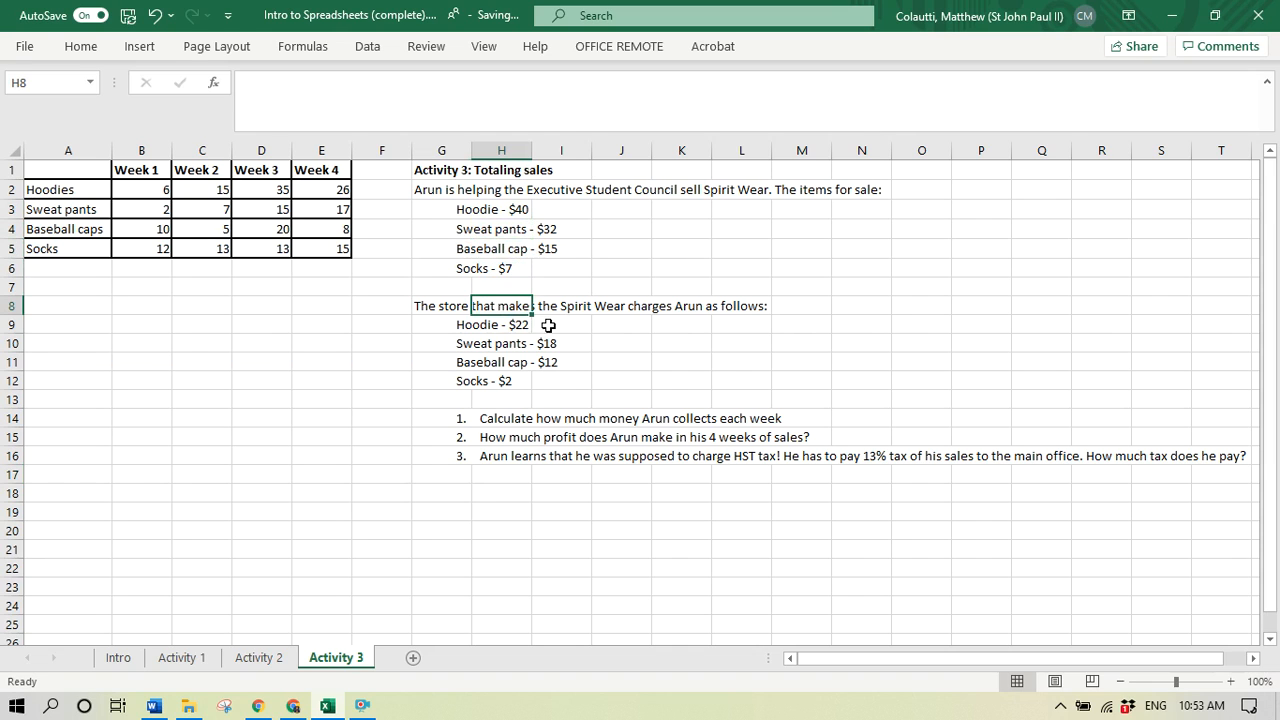
click(515, 325)
click(508, 343)
click(508, 362)
click(510, 384)
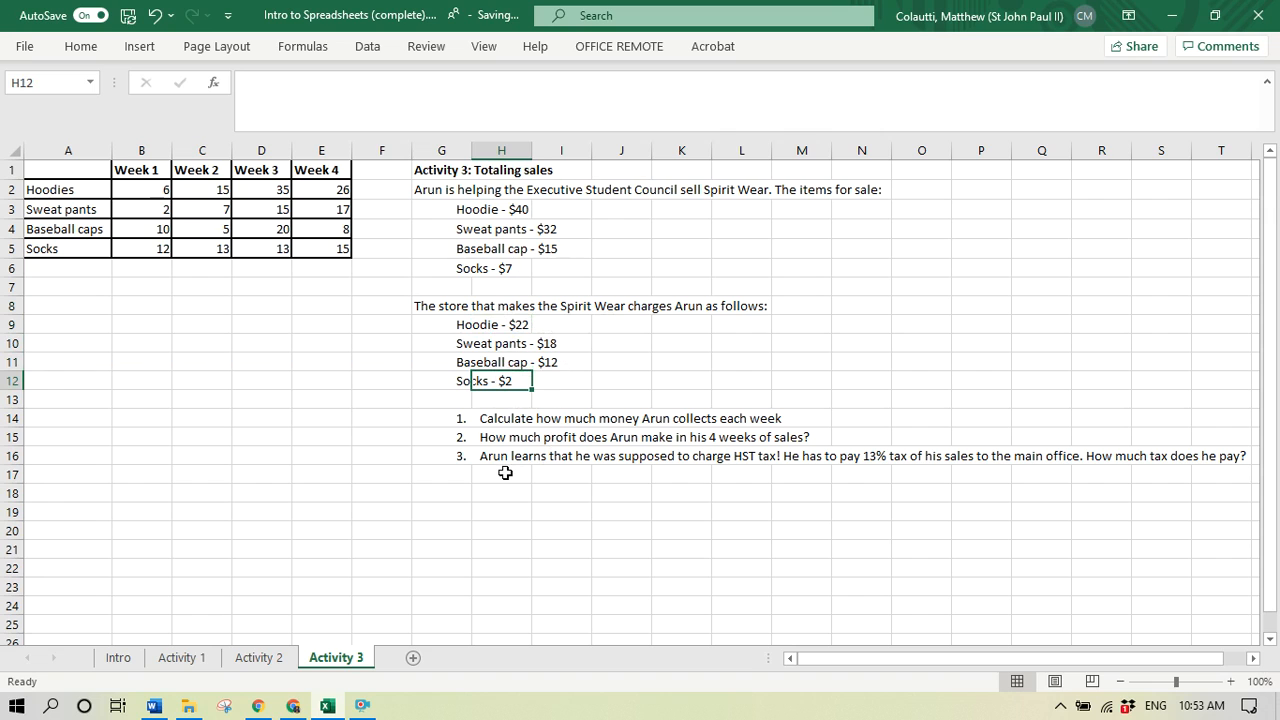
click(500, 420)
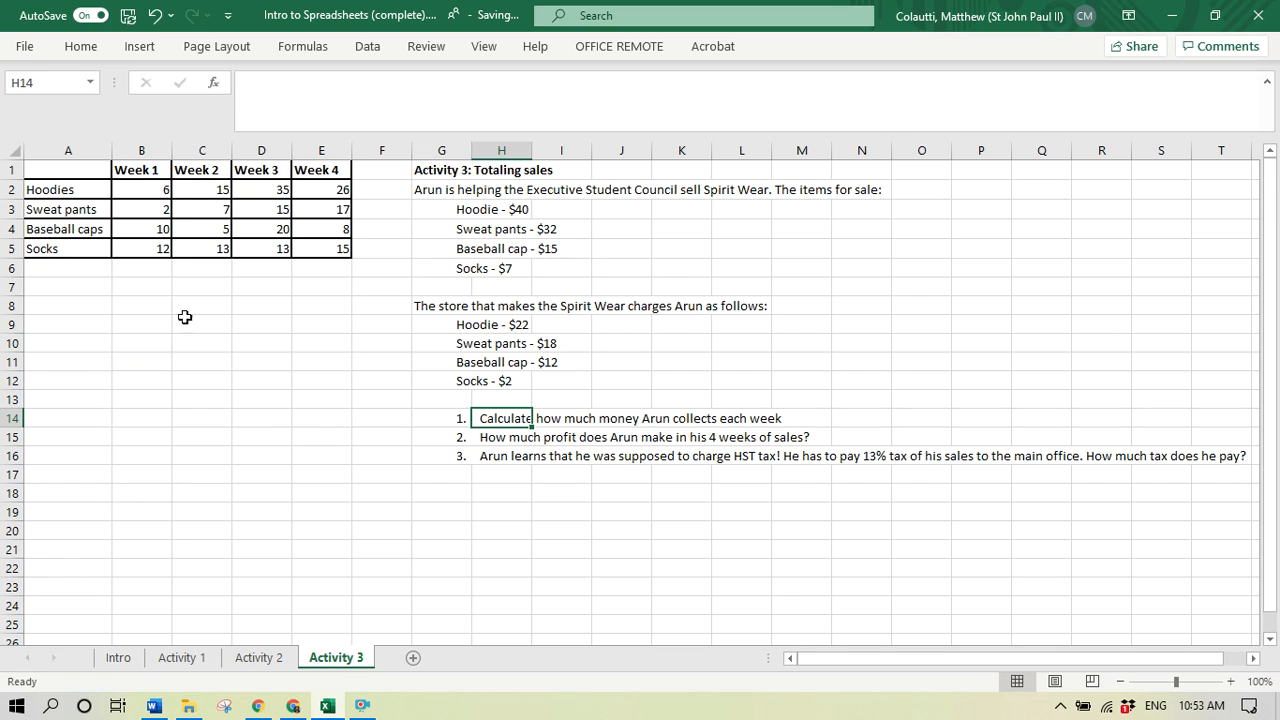
- Examine the quantities sold of each item across Weeks 1 to 4 in the sales table
click(146, 183)
click(214, 183)
click(263, 183)
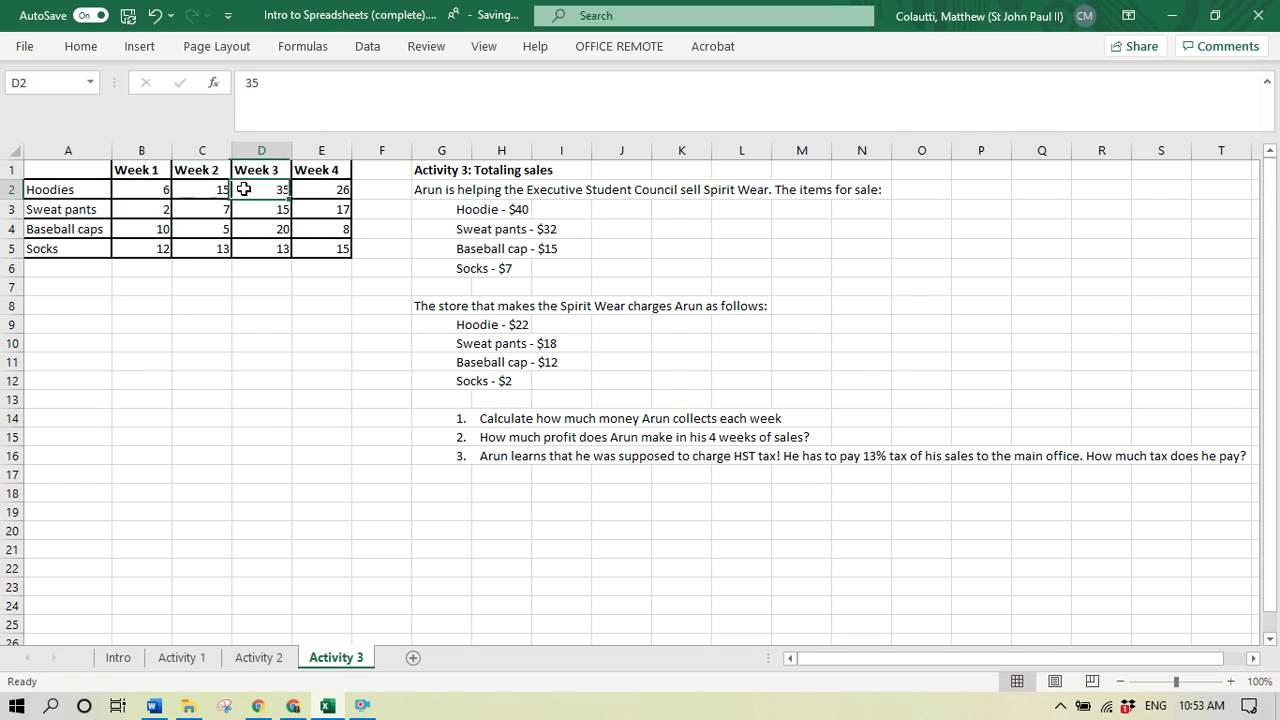
click(331, 185)
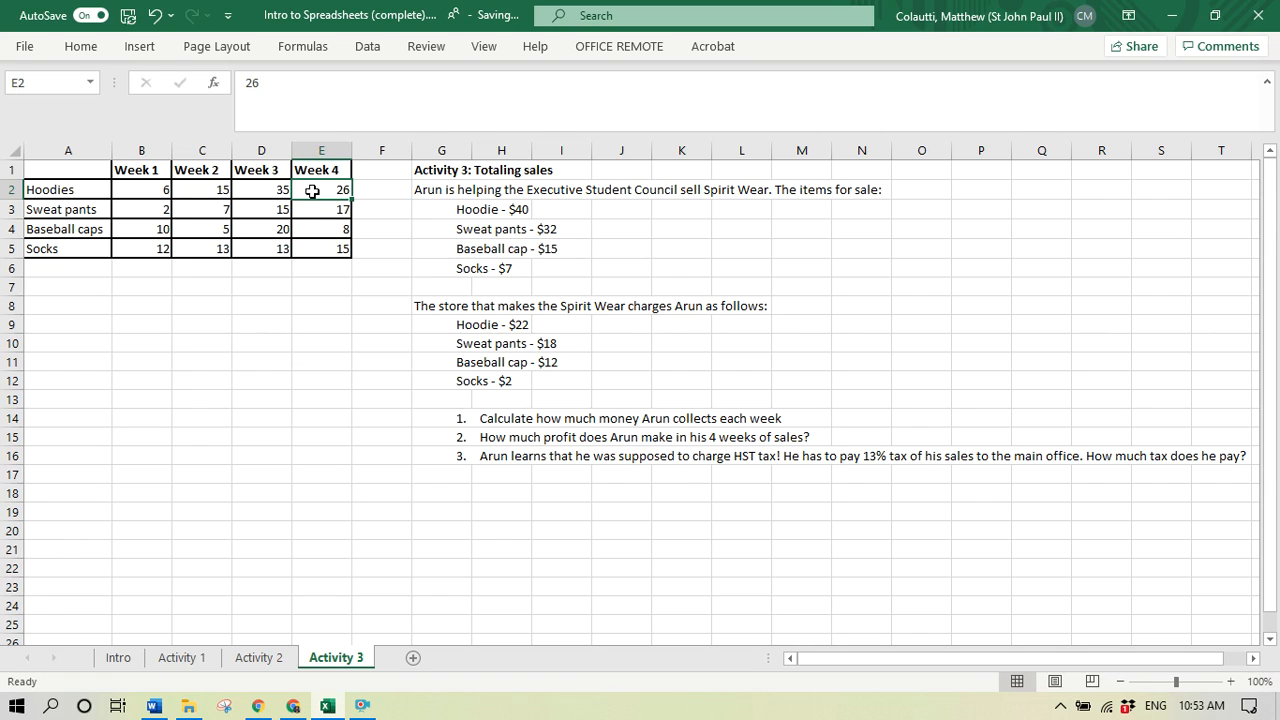
click(203, 244)
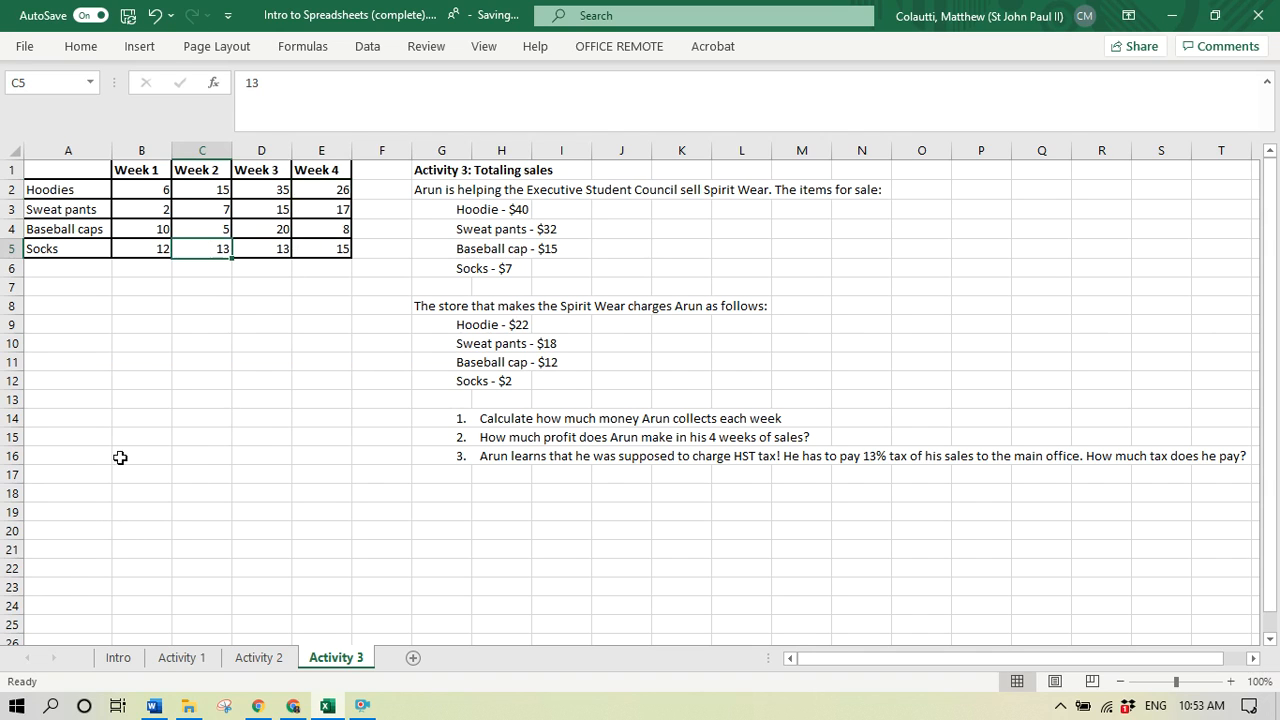
click(221, 232)
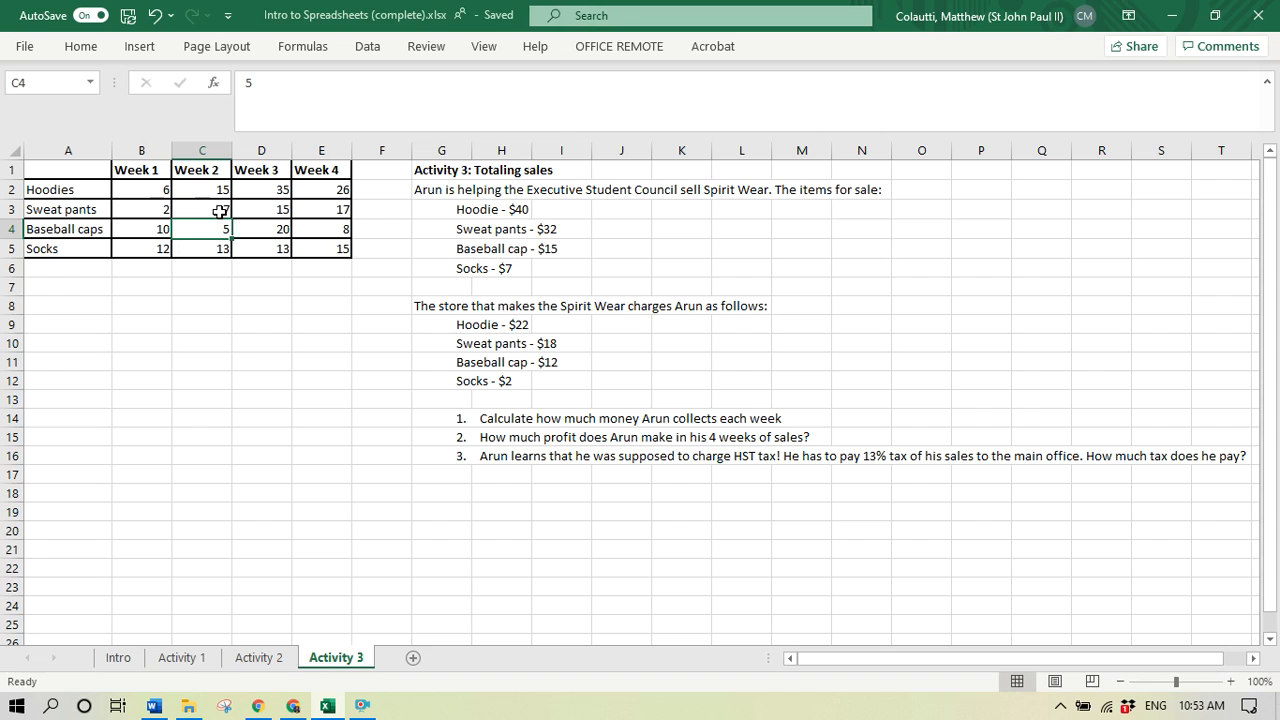
click(140, 47)
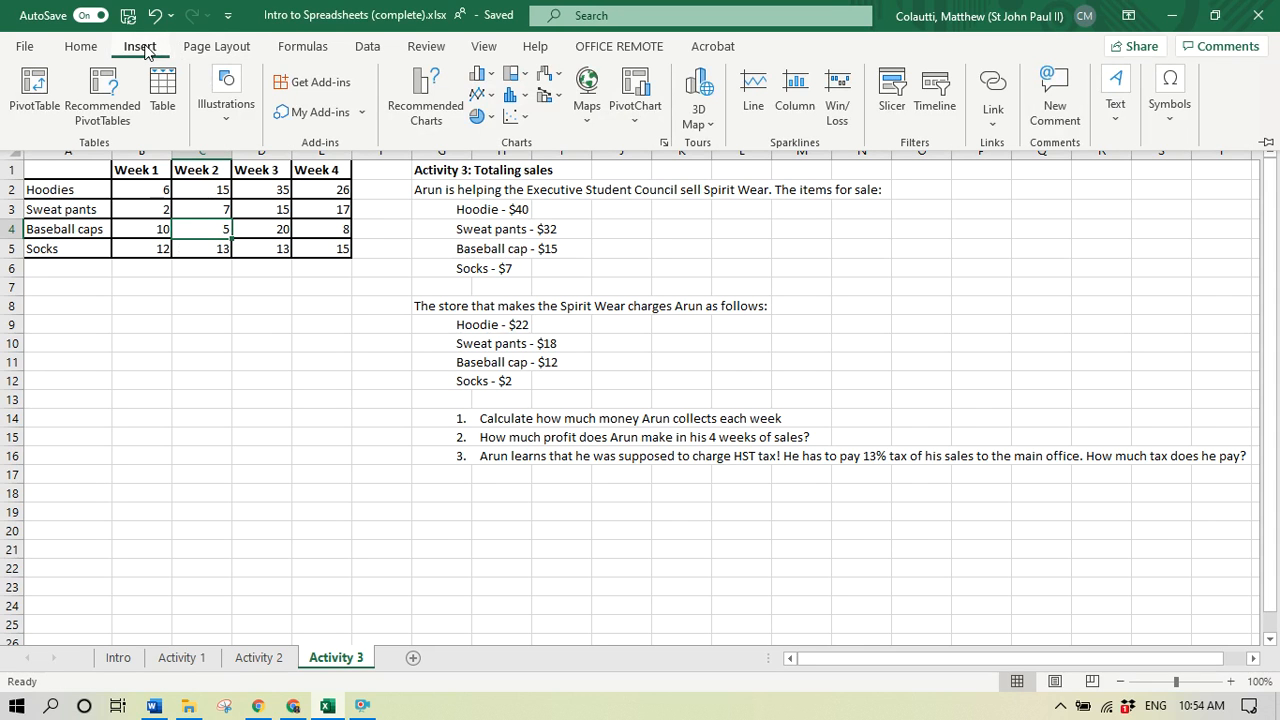
click(81, 47)
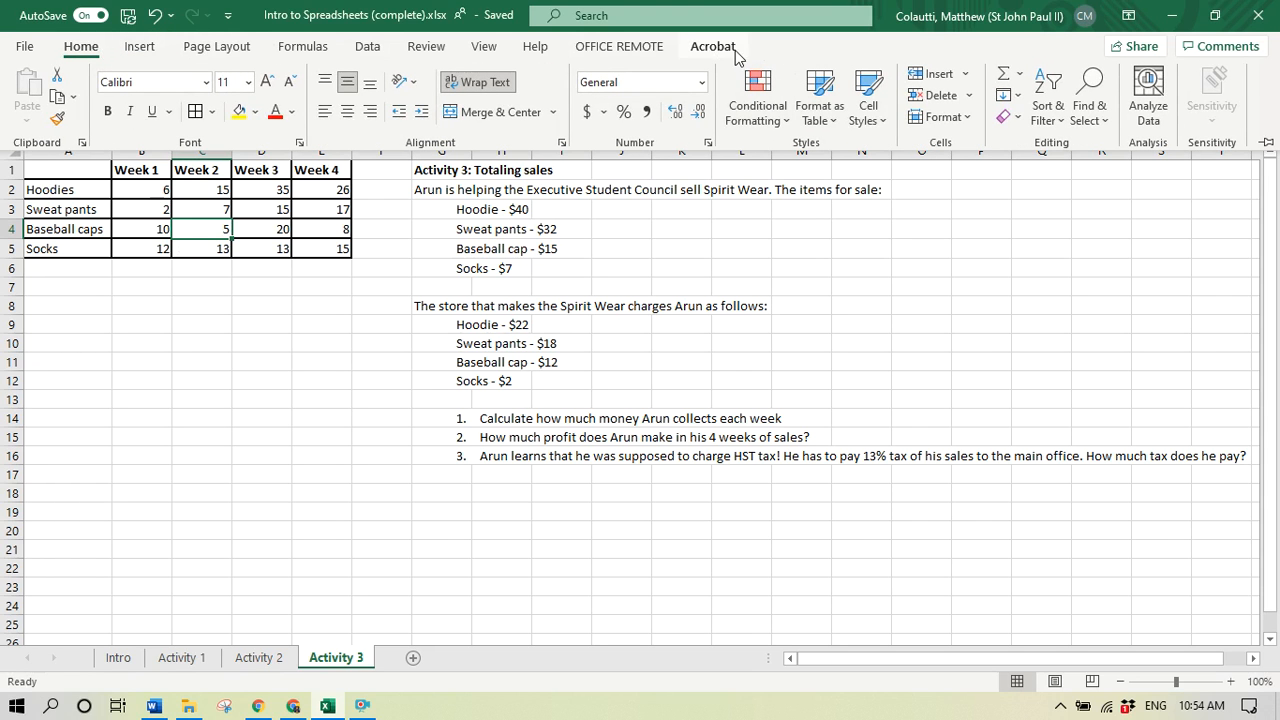
click(145, 47)
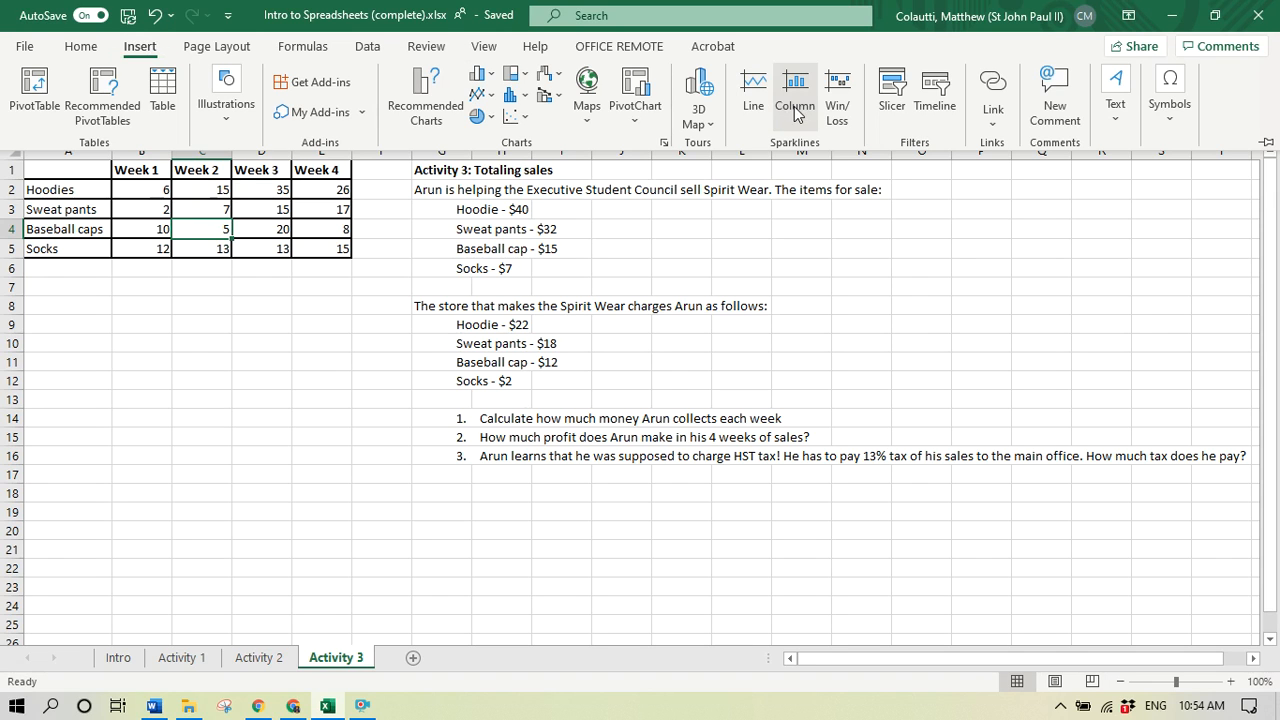
double_click(232, 52)
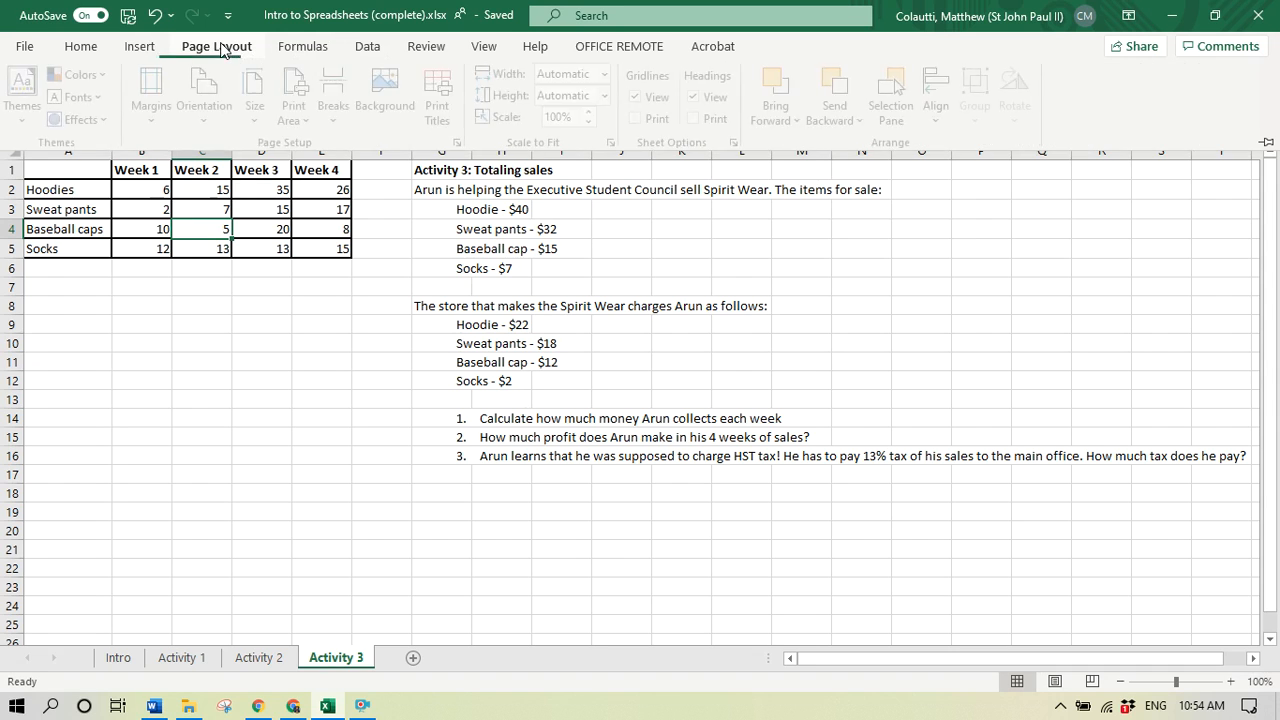
click(133, 53)
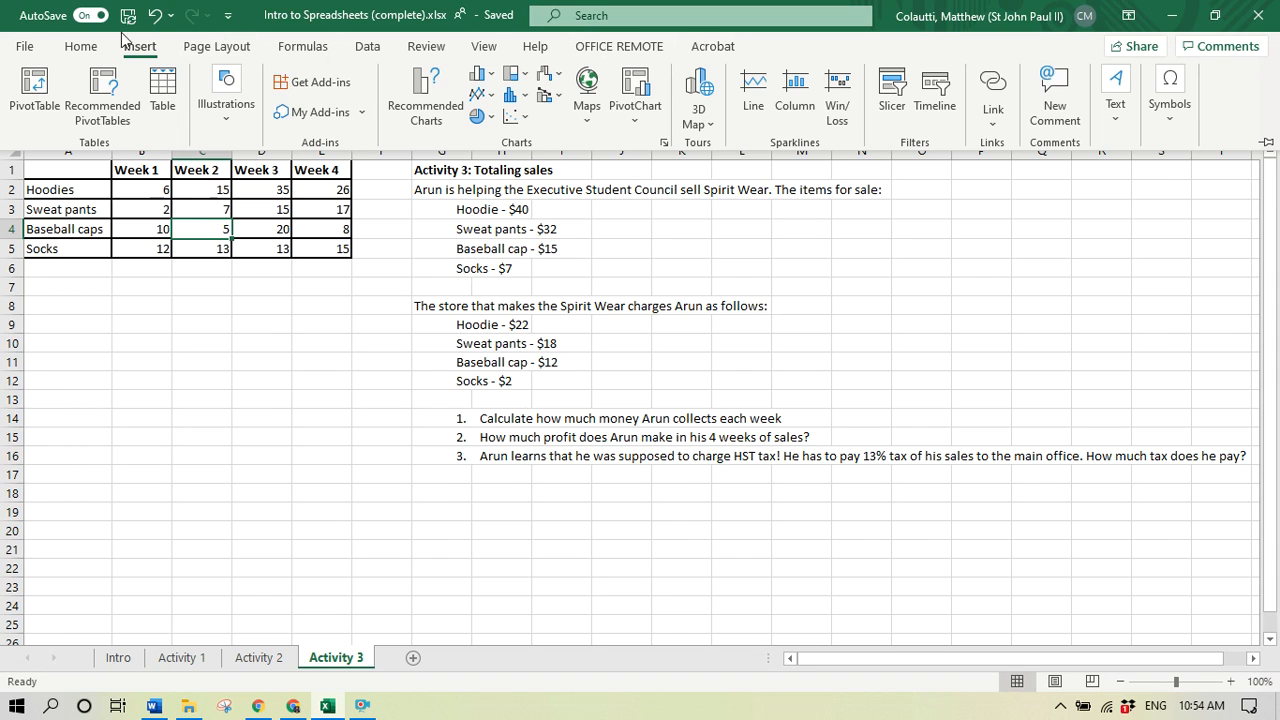
- Insert a blank sheet column between the Week 1 and Week 2 columns
click(84, 53)
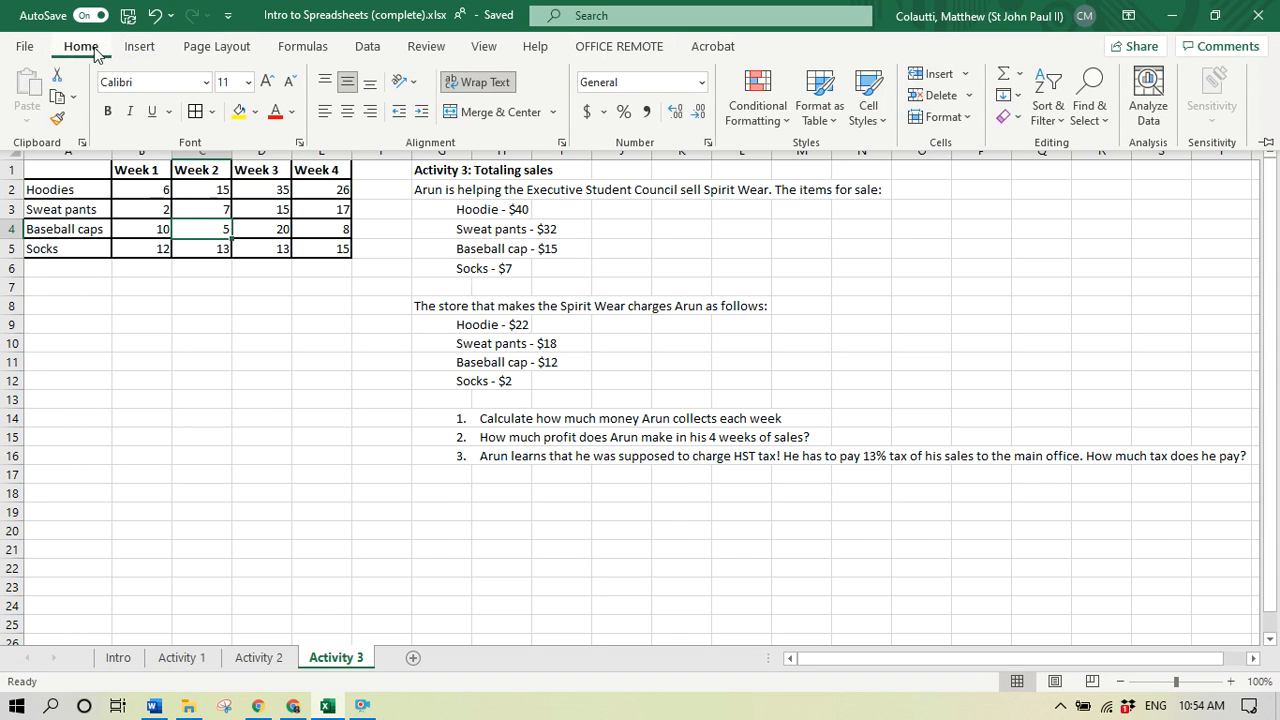
click(964, 75)
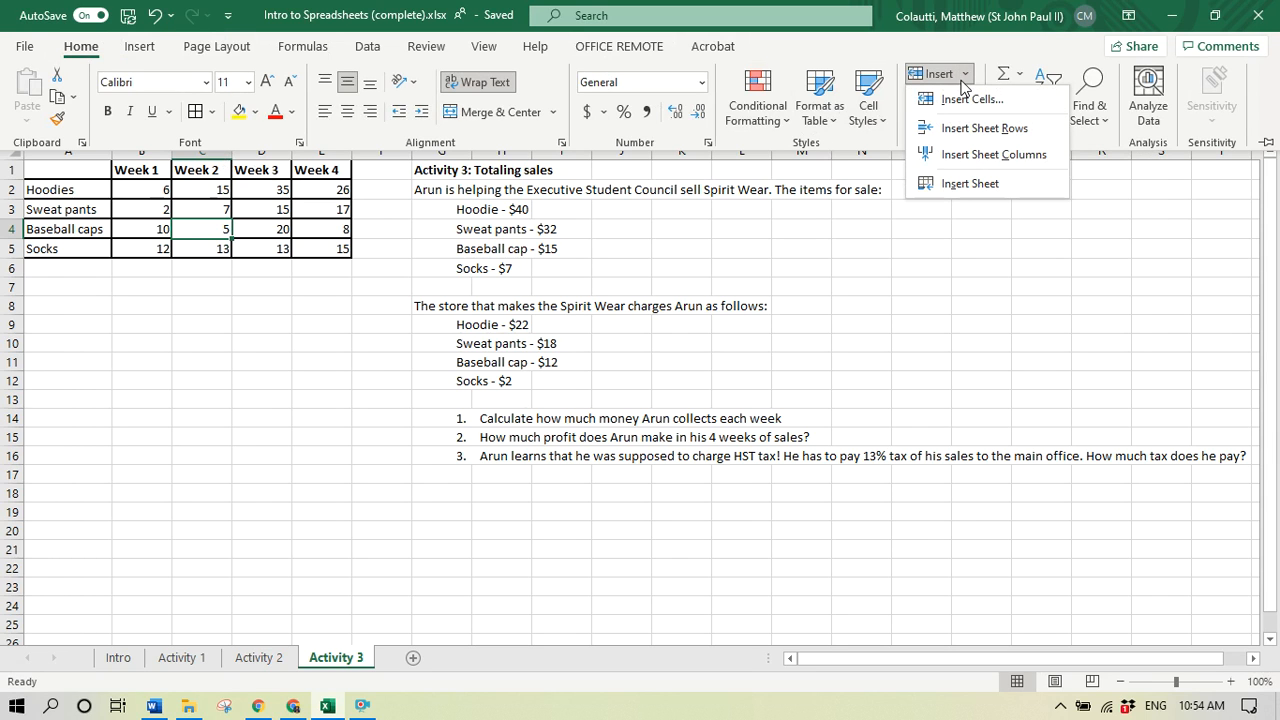
click(1017, 154)
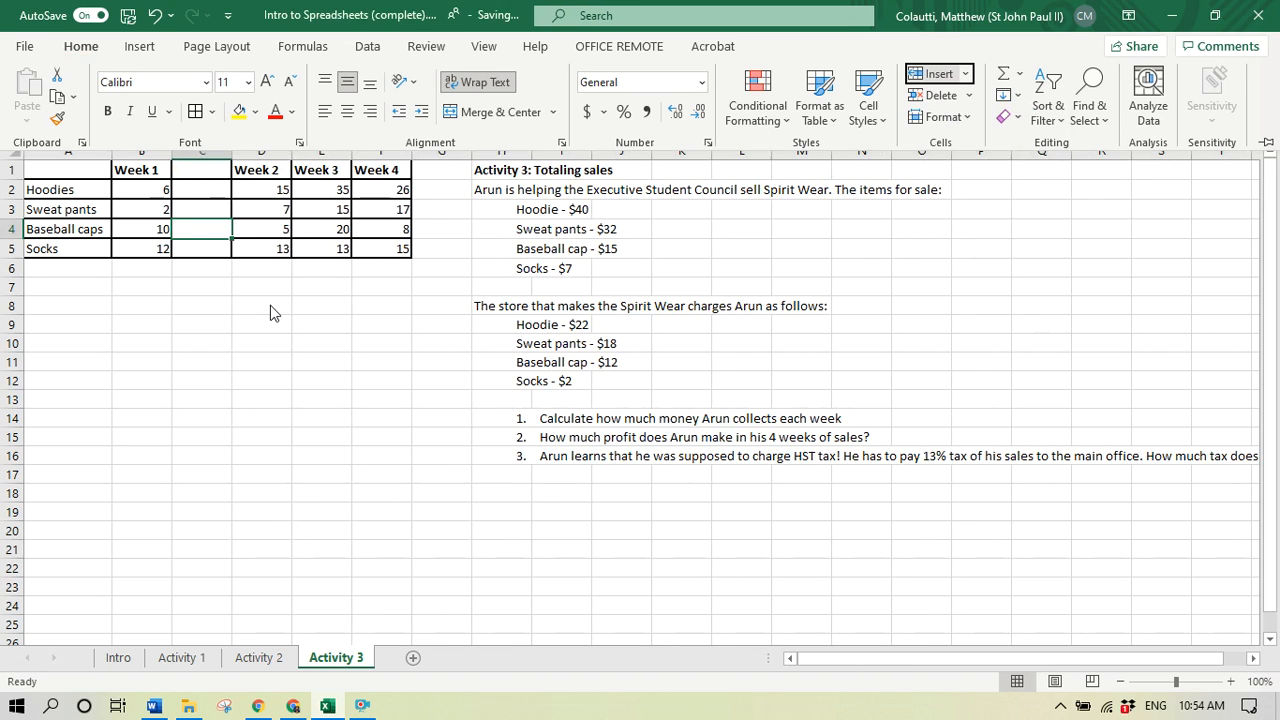
- Extend the heading in cell B1 to Week 1 Sales
click(144, 172)
click(291, 86)
text(Sales)
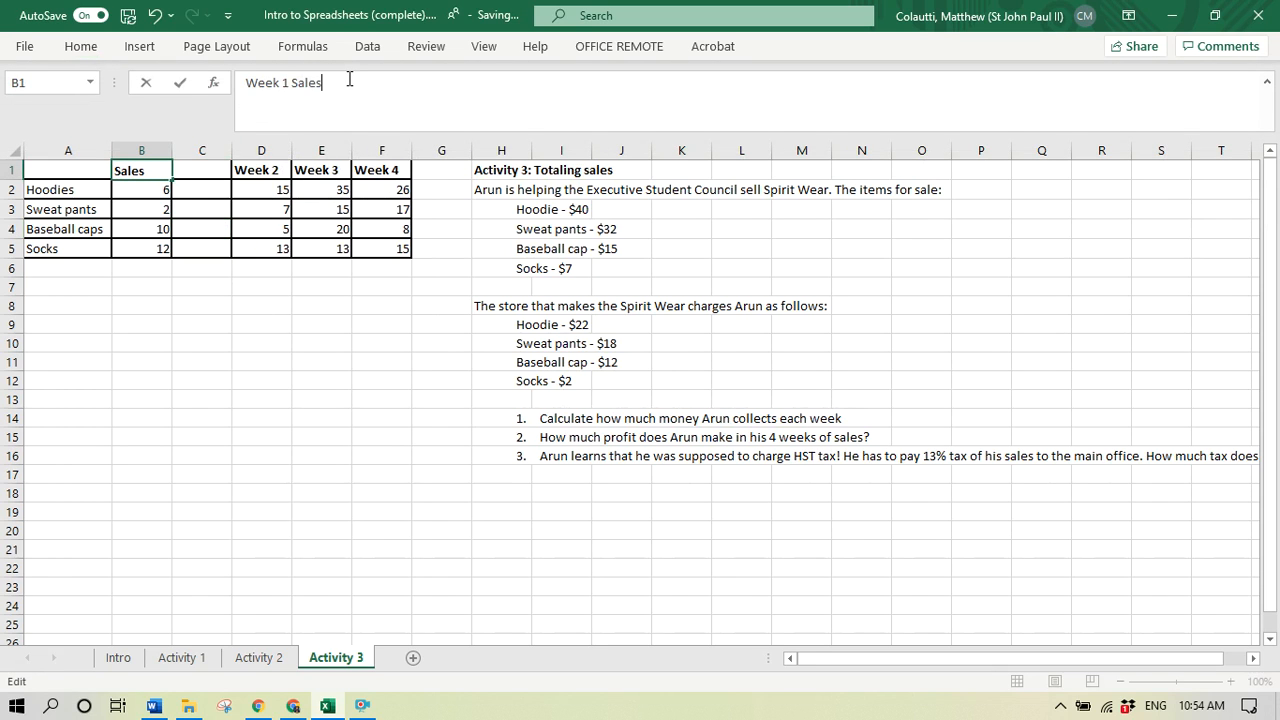
key(Tab)
- Enter the heading Week 1 Profit in cell C1
text(Week 1 P)
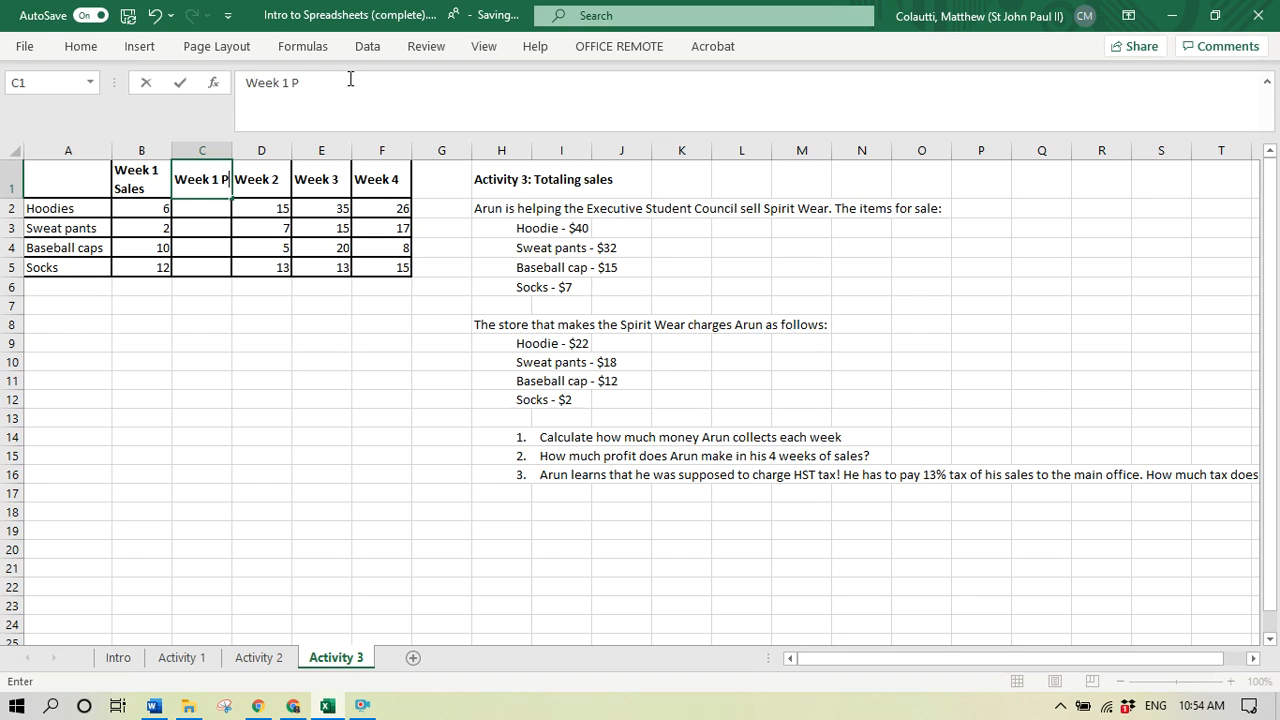
text(rofit)
key(Return)
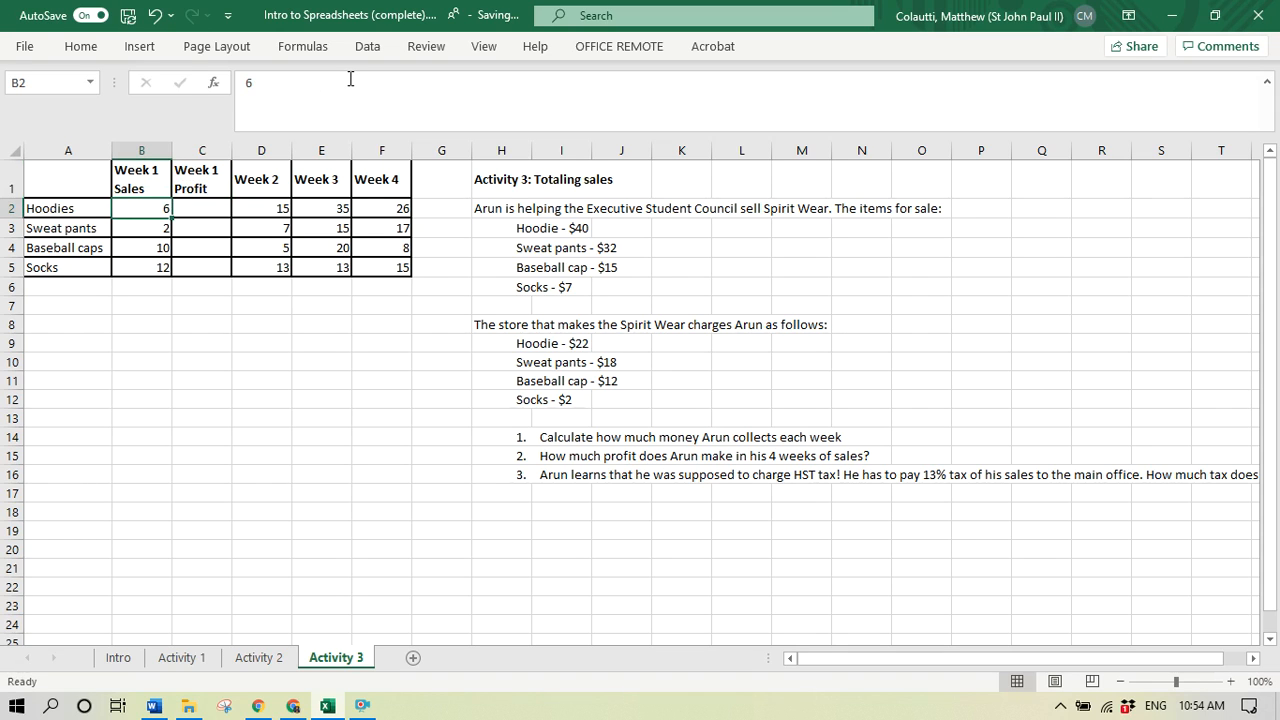
- Replace the heading in cell C1 with Week 1 Cash
key(Right)
key(Left)
key(Right)
key(Up)
text(Week 1 Cash)
key(Return)
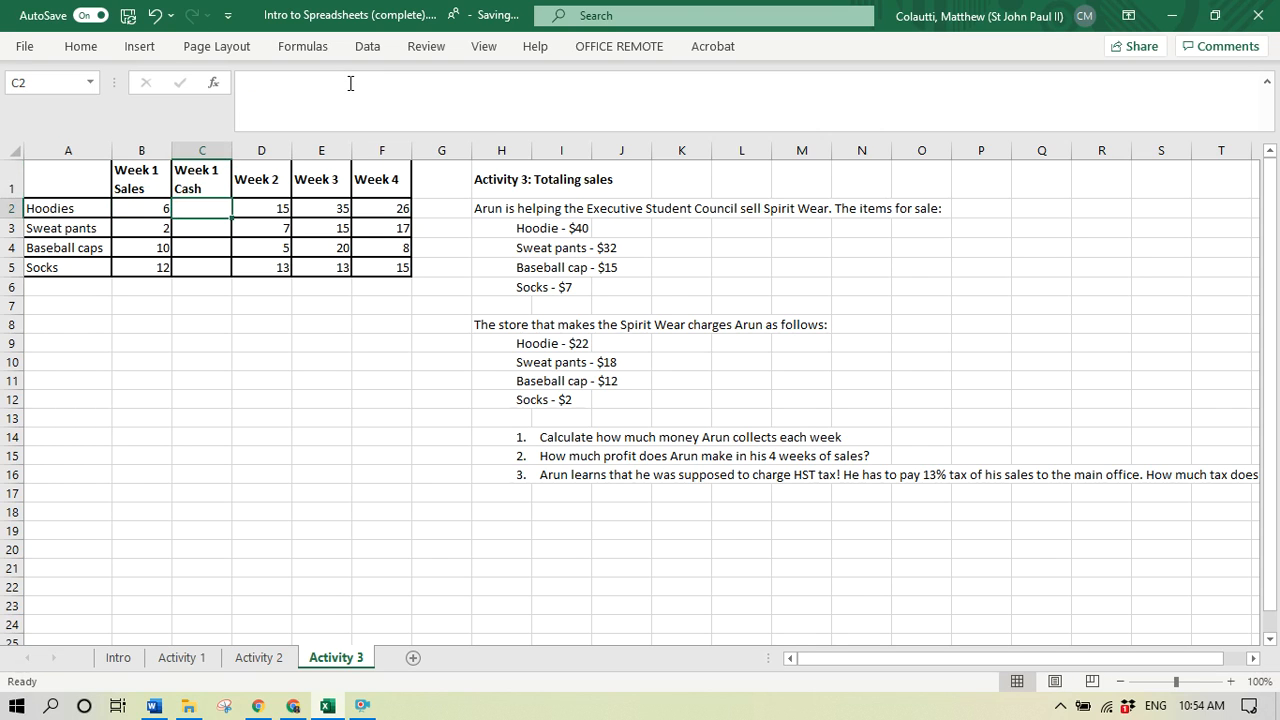
- Calculate the Week 1 hoodie cash in cell C2 with the formula =B2*40
key(Up)
key(Down)
key(Left)
key(Right)
text(=)
key(Left)
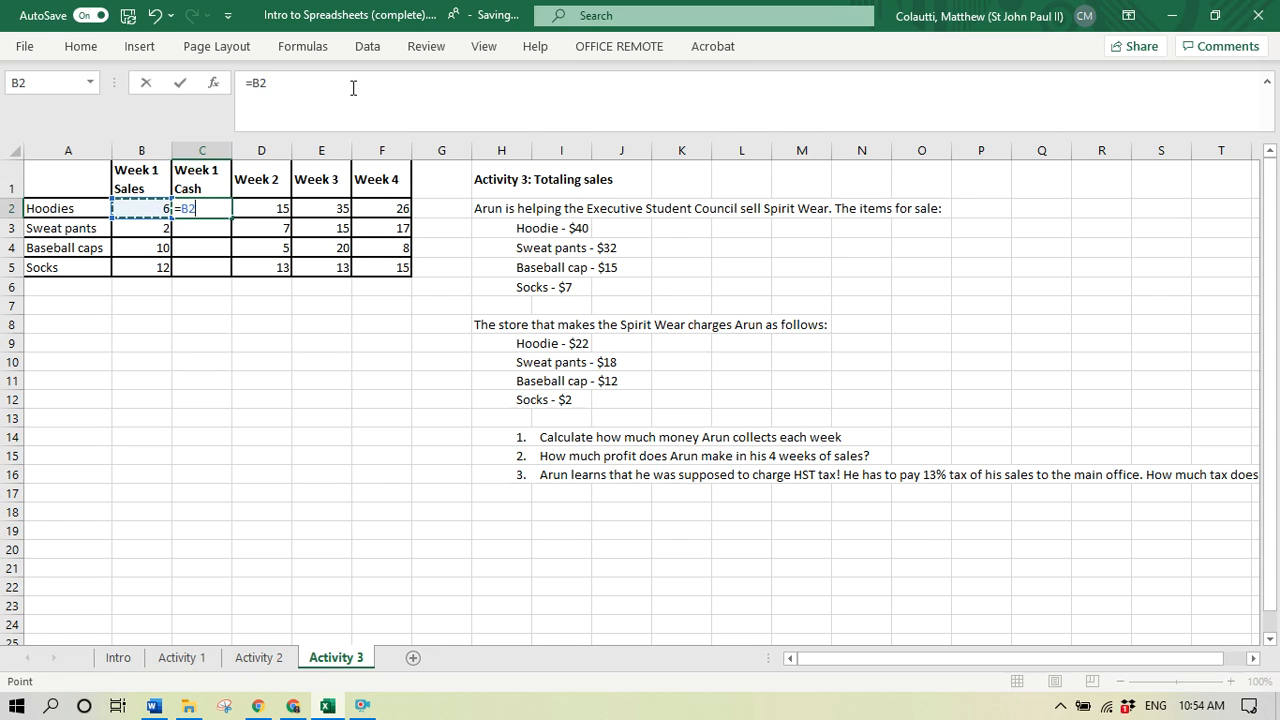
text(*40)
key(Return)
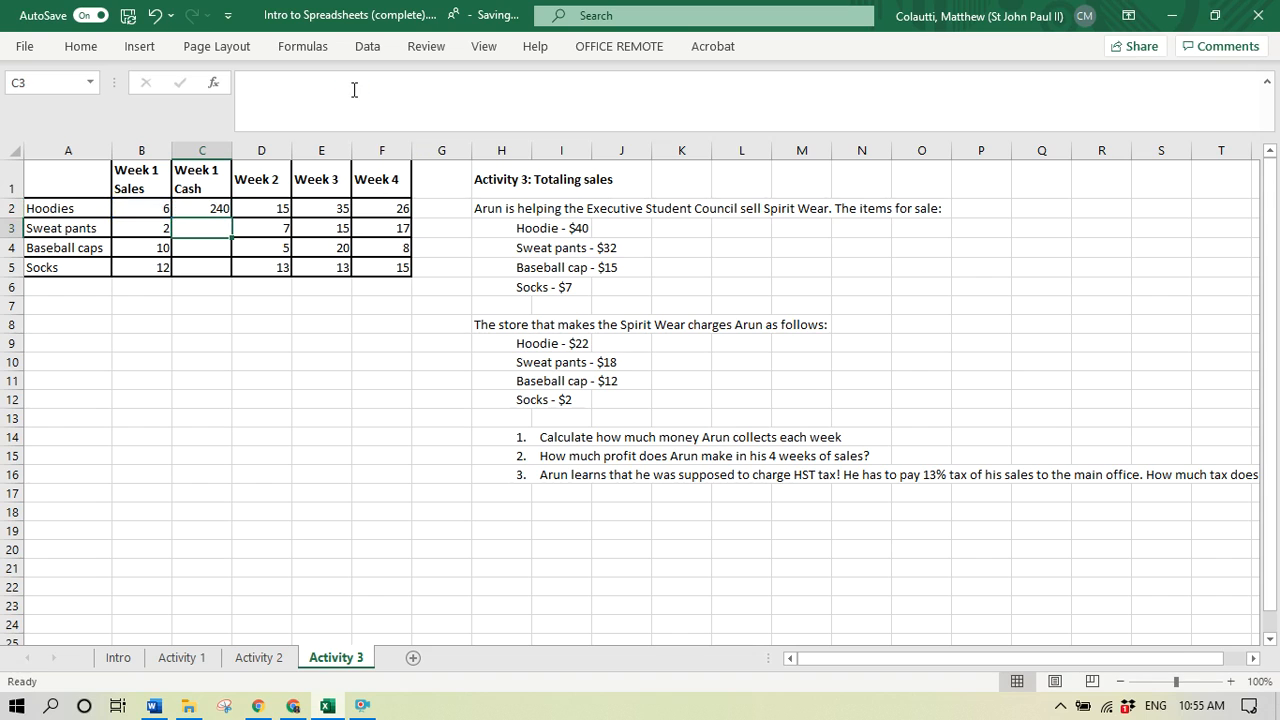
- Calculate the Week 1 sweat pants cash in cell C3 with the formula =B3*32
text(=)
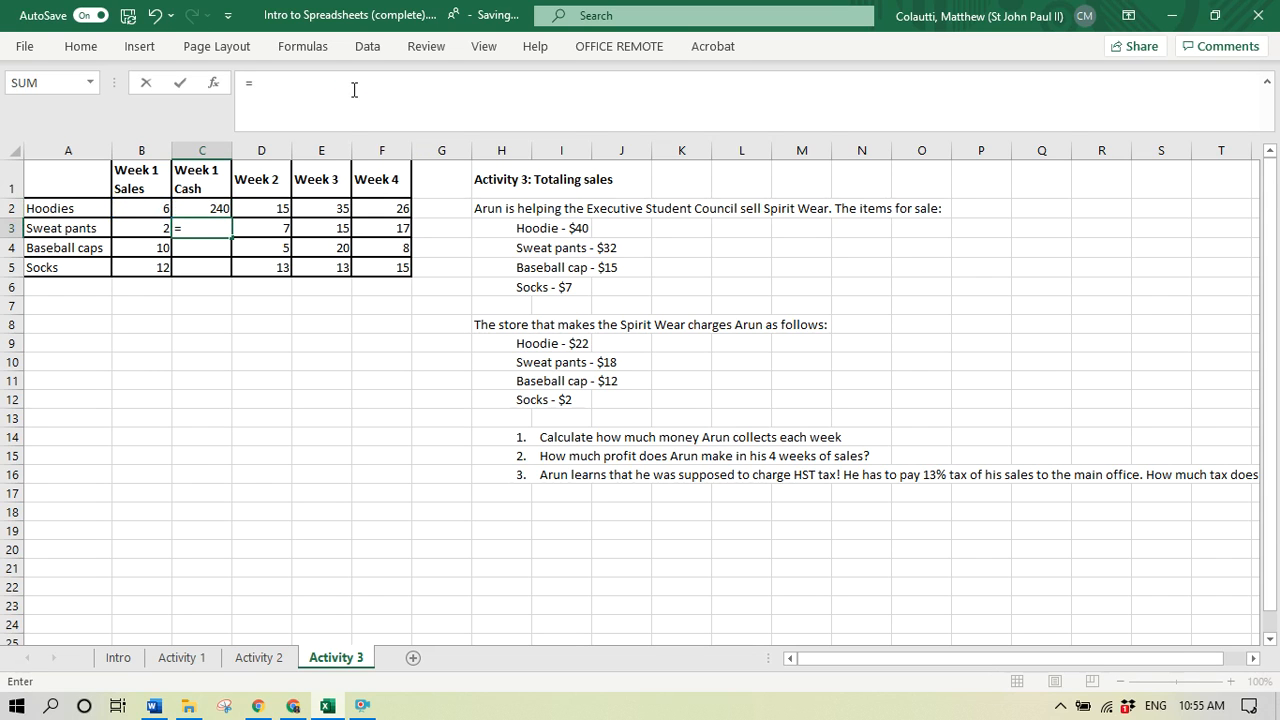
key(Left)
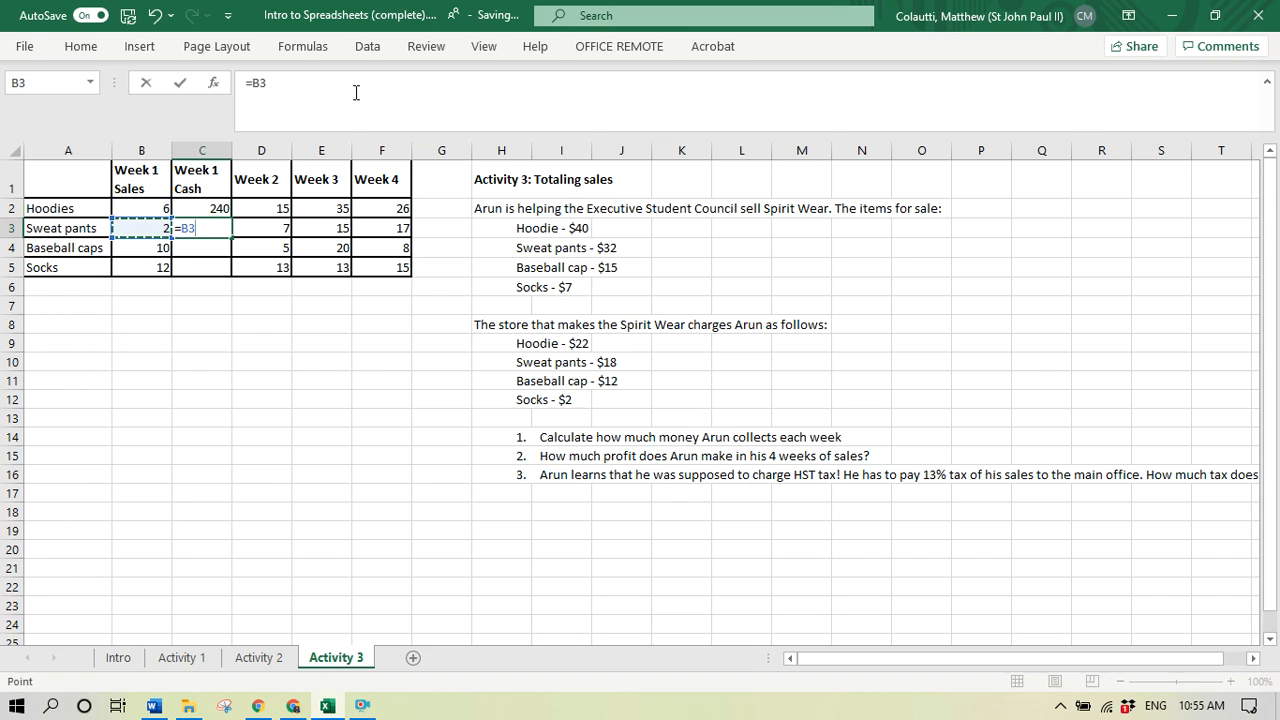
text(*32)
key(Return)
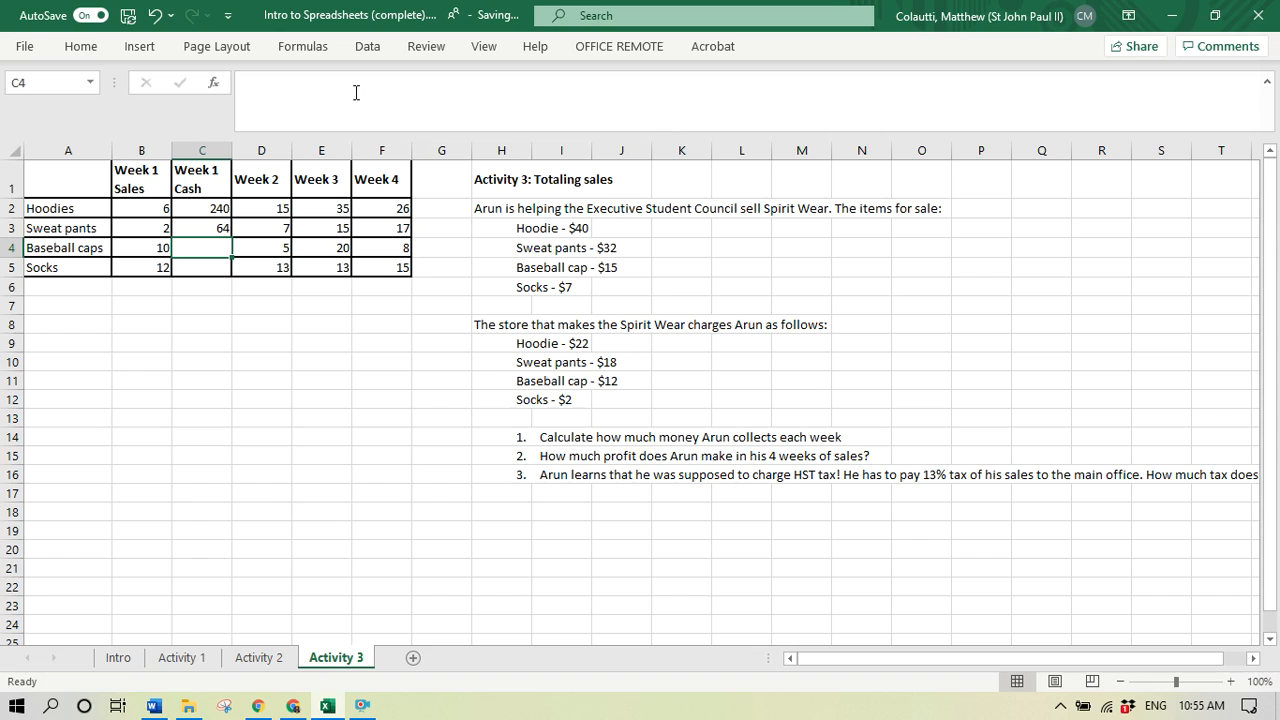
- Calculate the Week 1 baseball cap cash in cell C4 with the formula =B4*15
text(=)
key(Left)
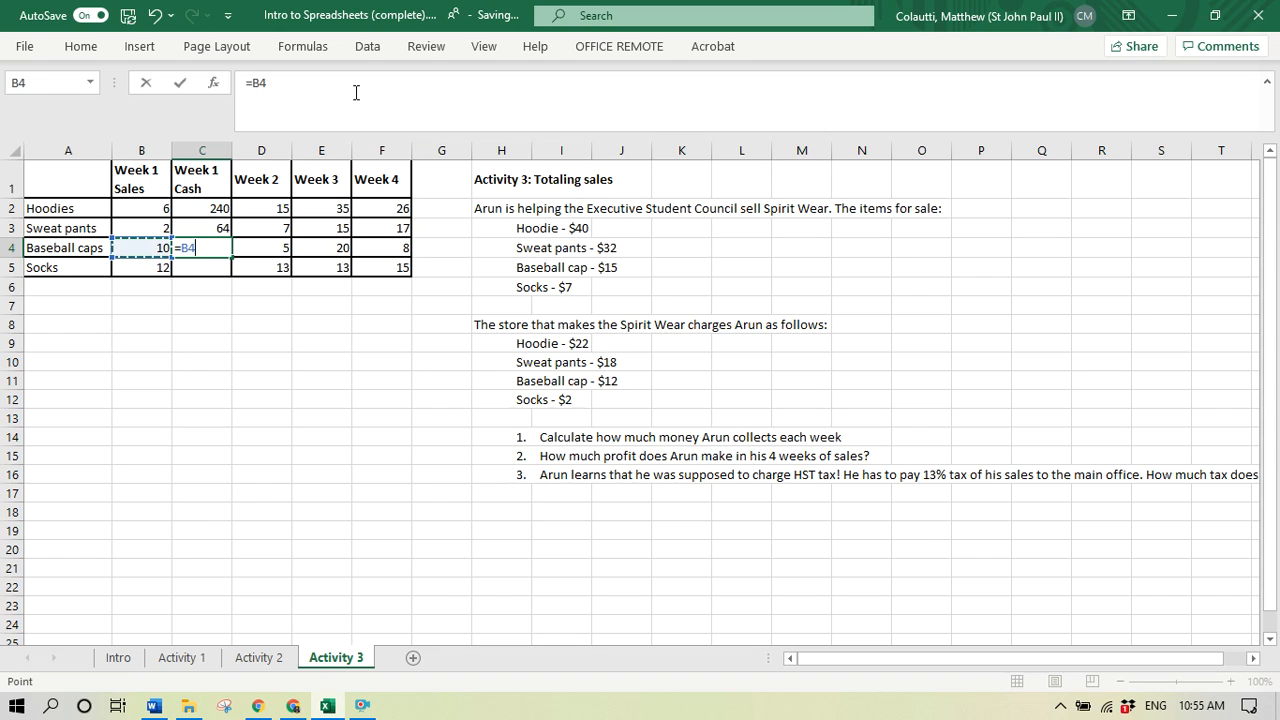
text(*15)
key(Return)
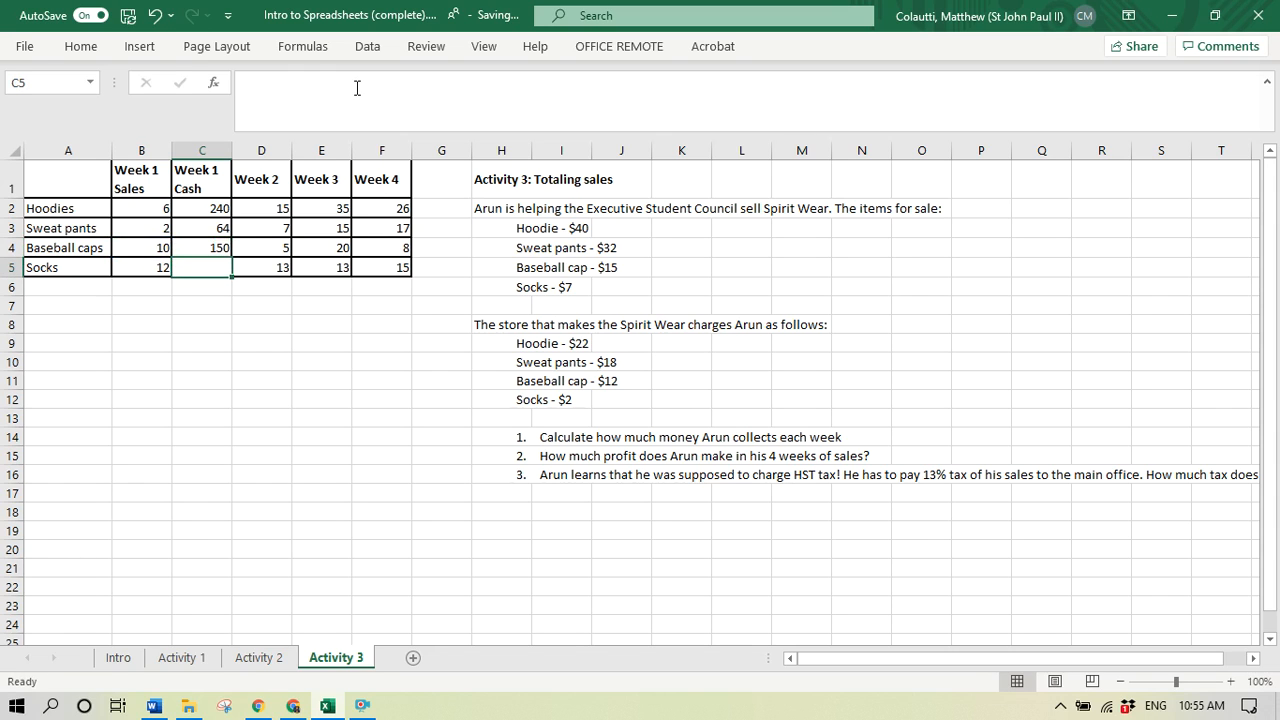
- Calculate the Week 1 socks cash in cell C5 with the formula =B5*7
text(=)
key(Left)
text(*7)
key(Return)
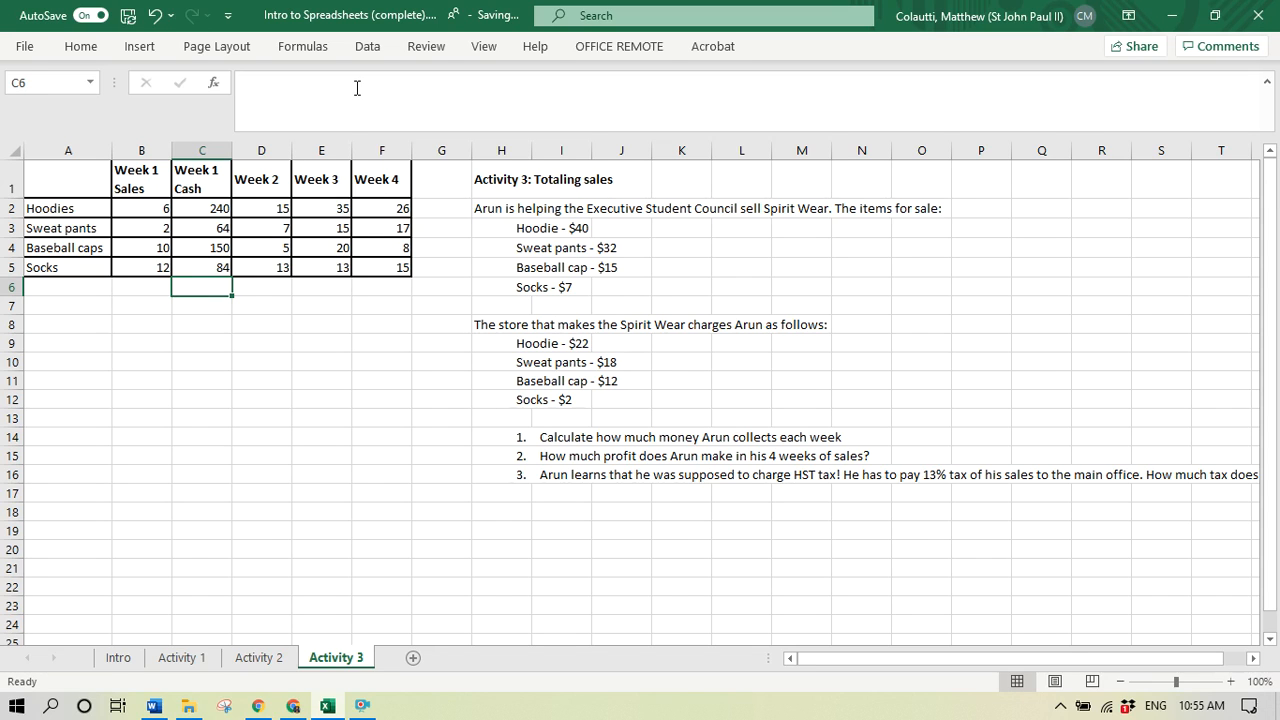
- Total the Week 1 cash in cell C6 by summing cells C2 through C5 with the SUM function
text(=sum()
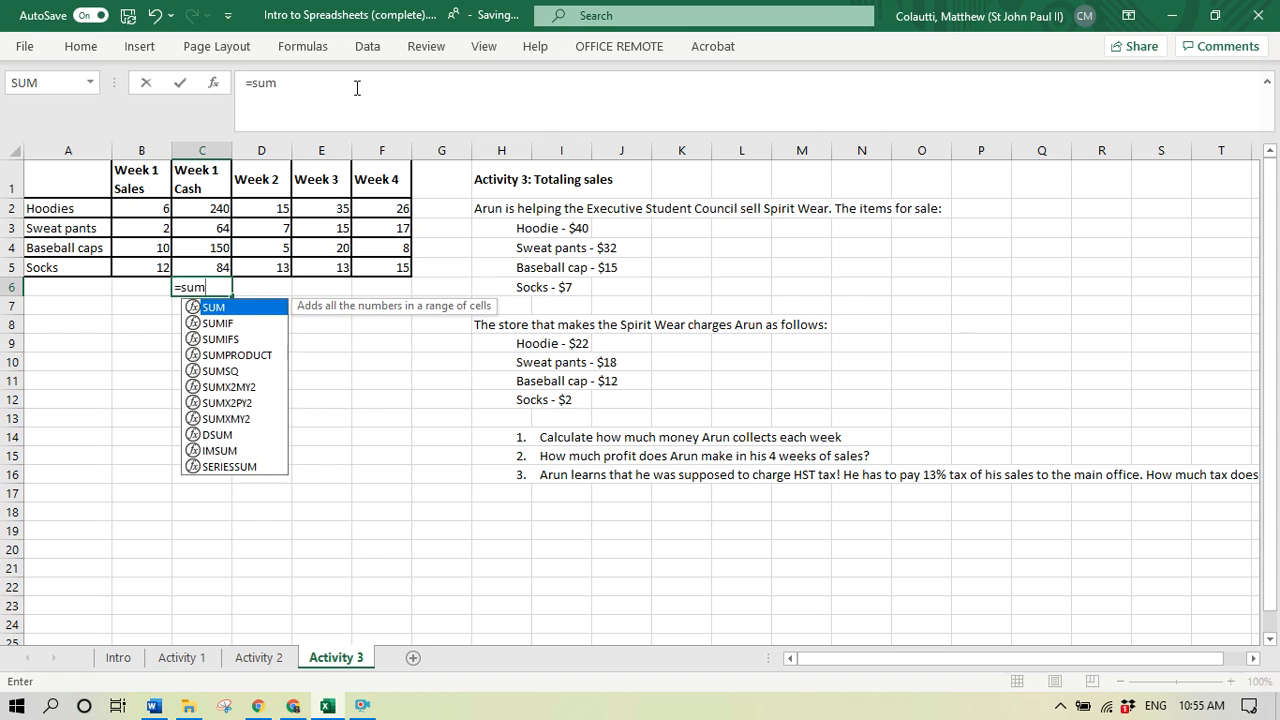
key(Up)
key(shift+Up)
key(shift+Up)
key(shift+Up)
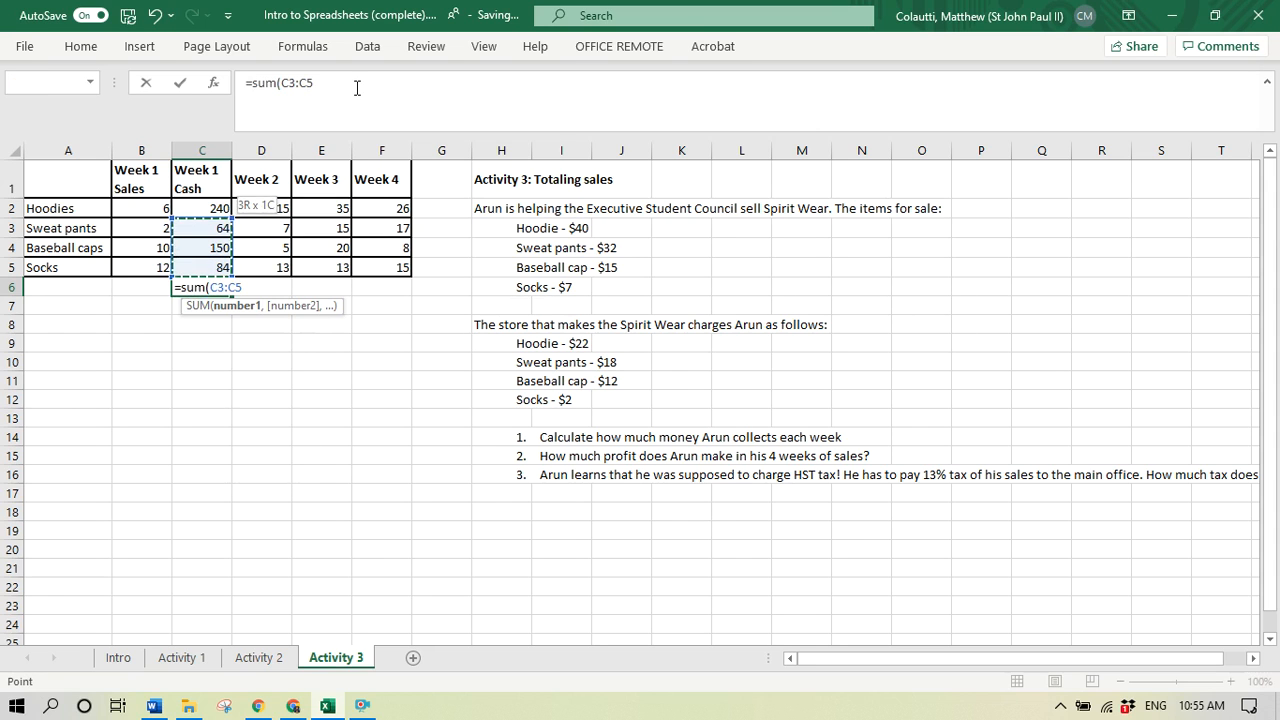
key(Return)
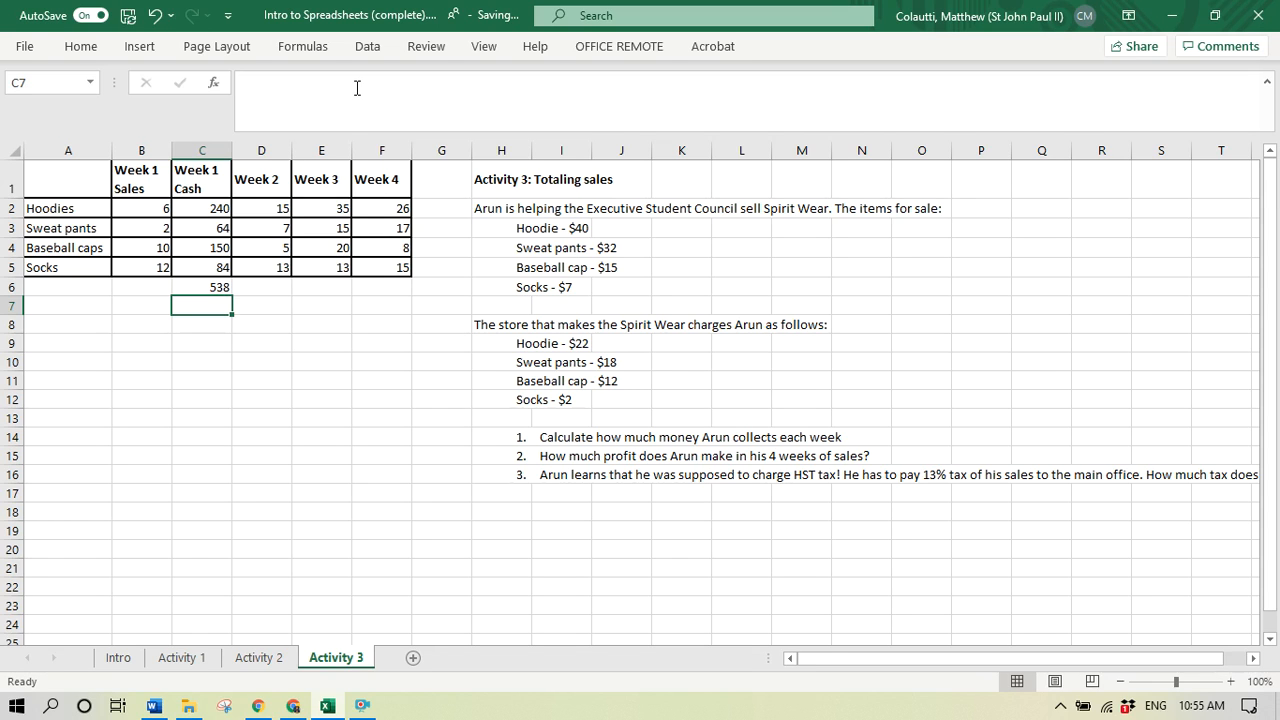
- Insert an entire new column before the Week 3 column
key(Right)
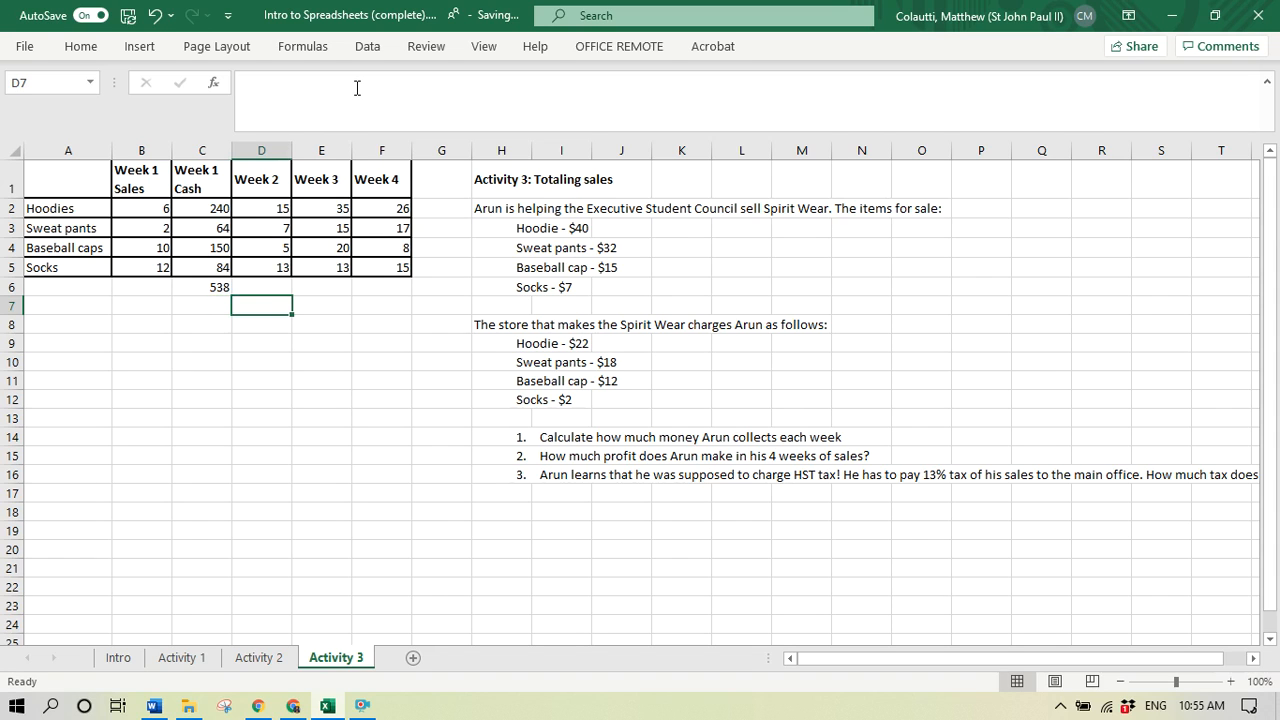
click(318, 176)
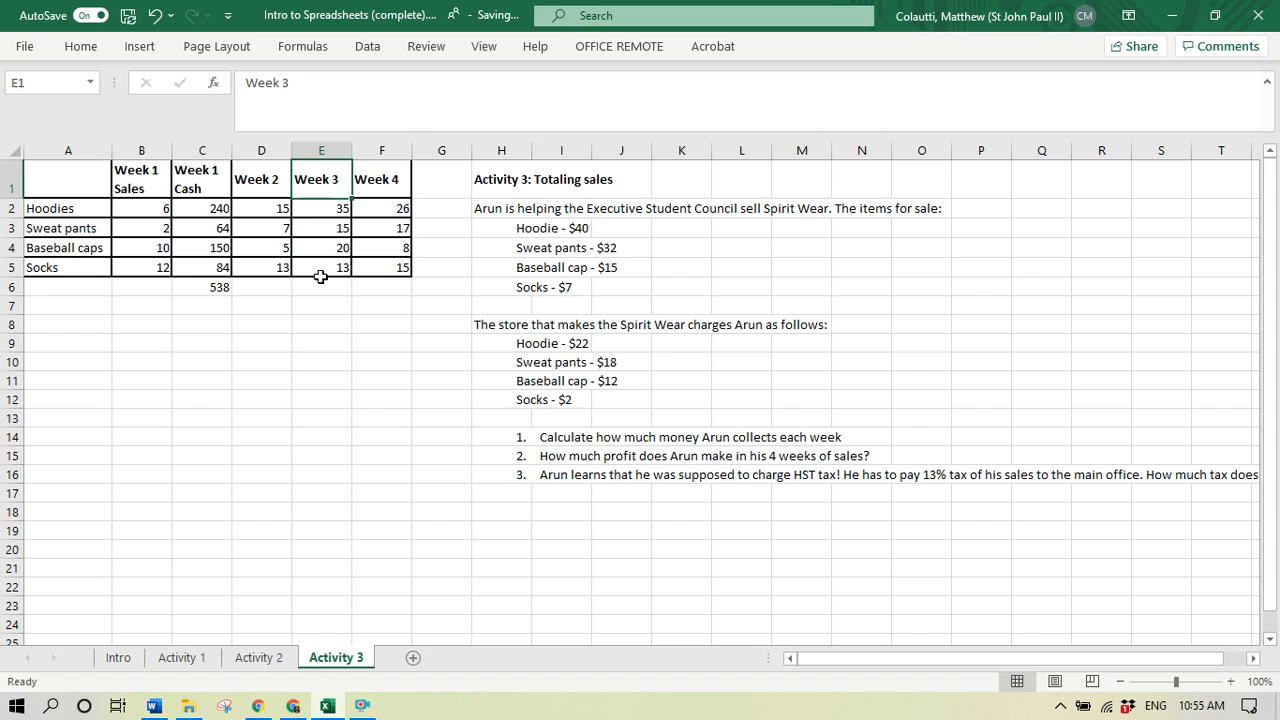
right_click(325, 190)
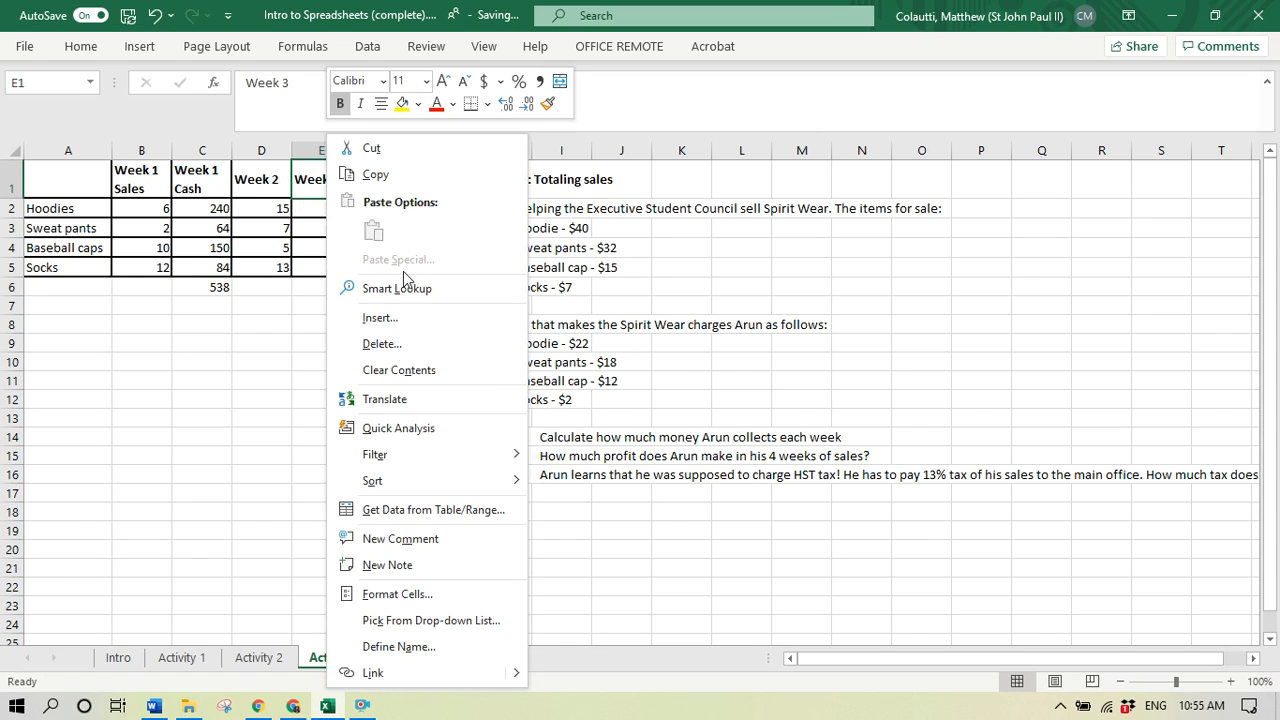
click(422, 325)
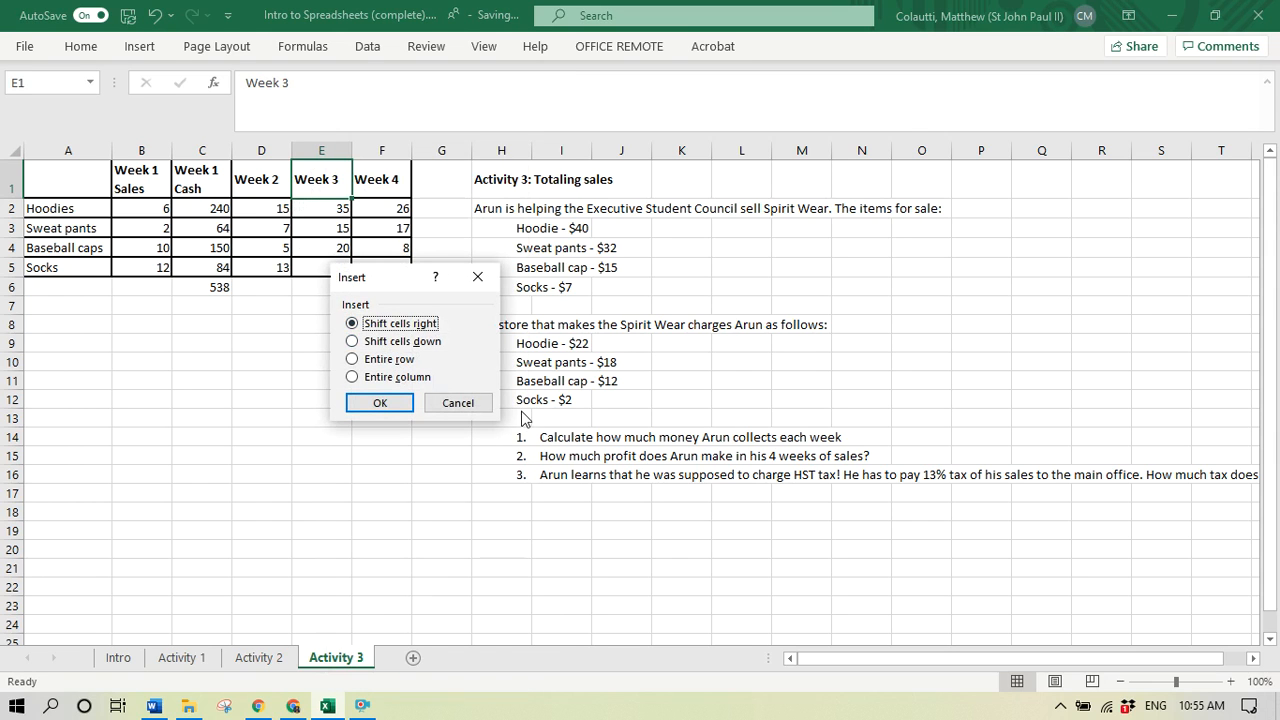
click(405, 378)
click(380, 403)
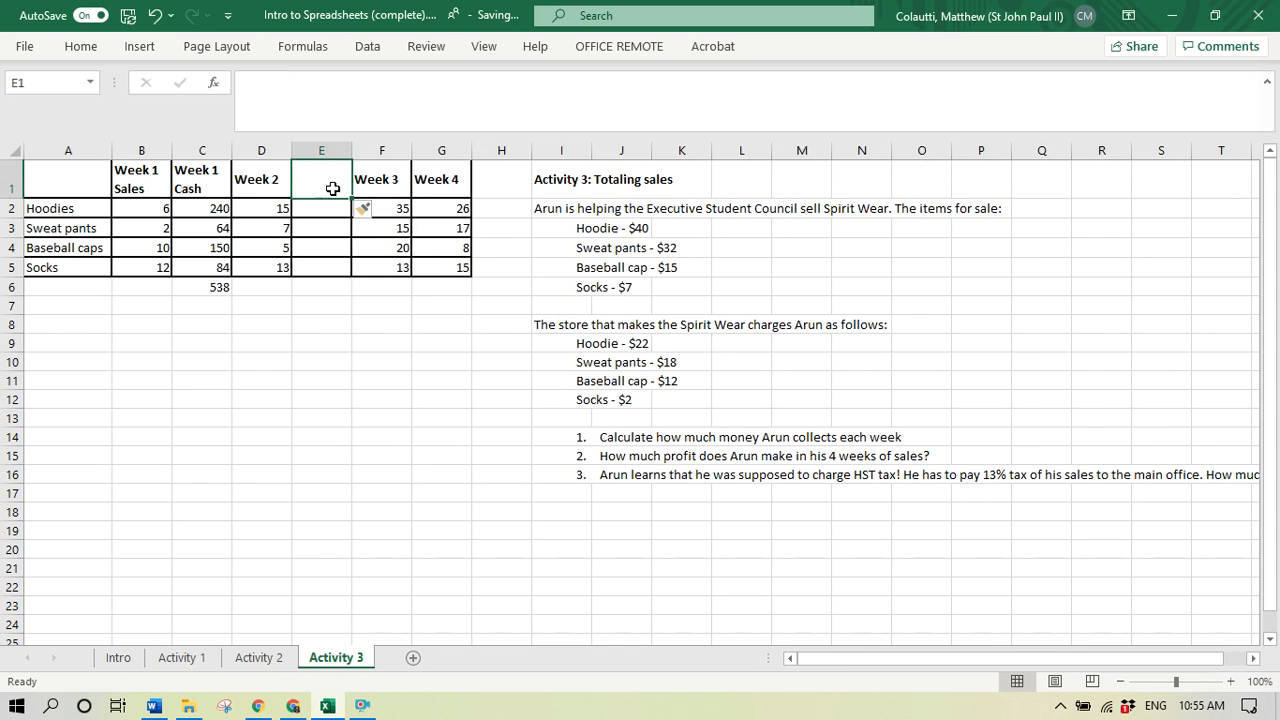
- Change the header in cell D1 to "Week 2 Sales" and enter the header "Week 2 Cash" in cell E1
click(262, 184)
double_click(278, 188)
text(Sales)
key(Tab)
text(Week)
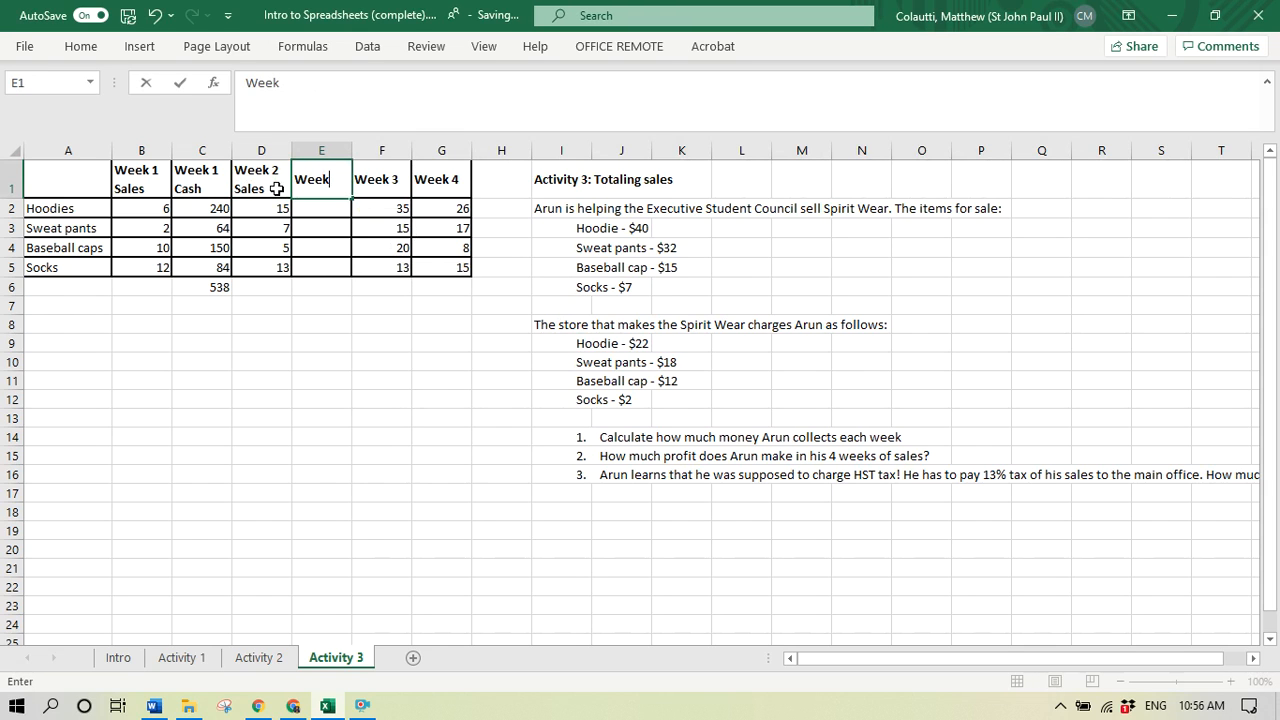
text( 2 Casg)
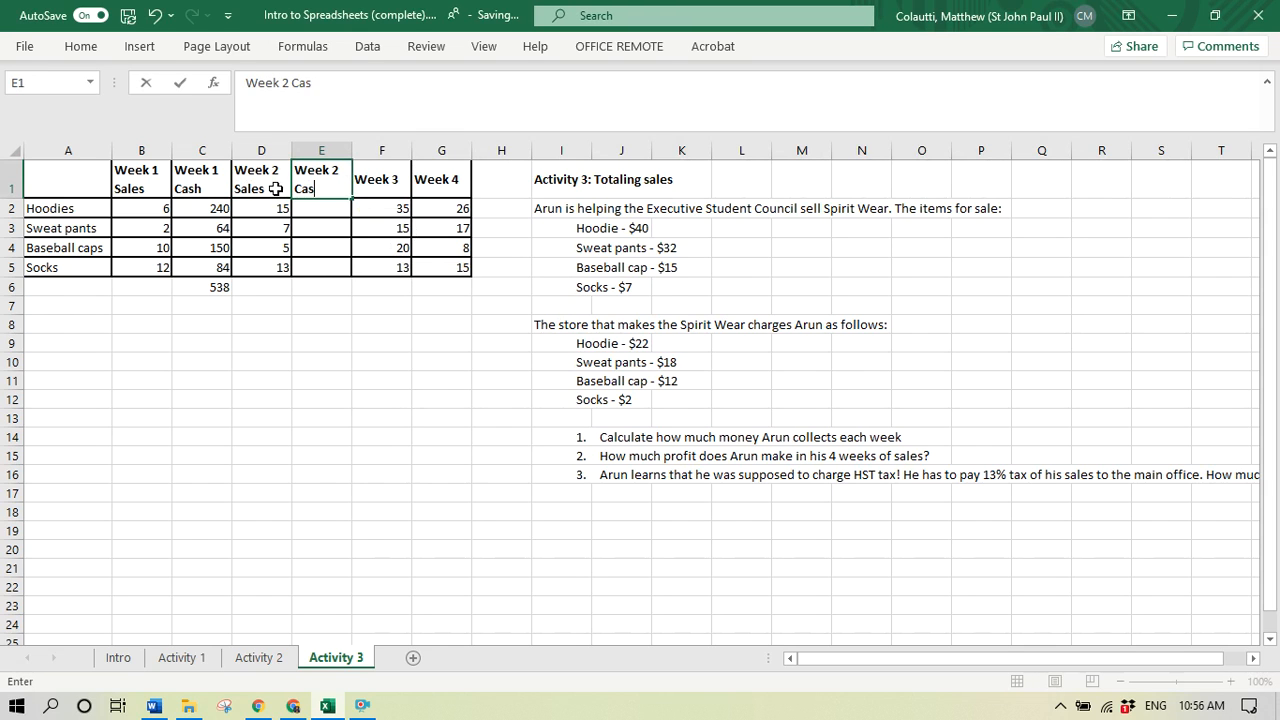
click(275, 188)
key(Right)
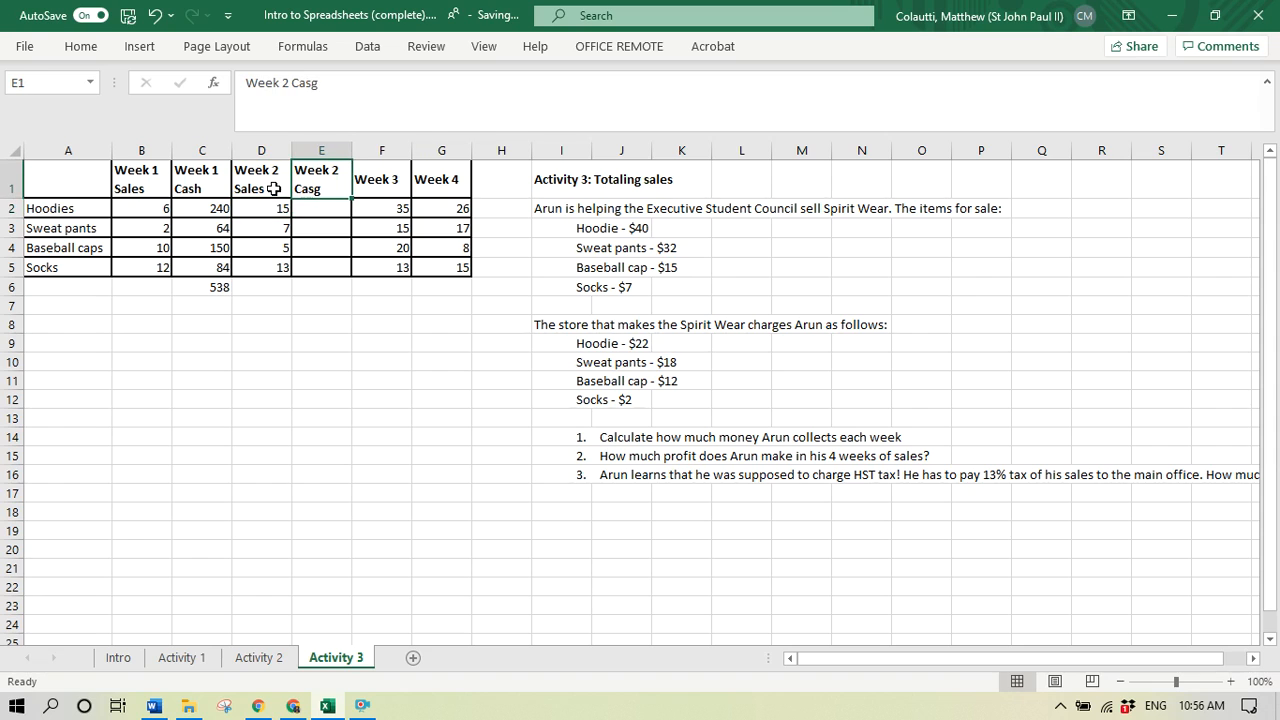
click(363, 83)
key(BackSpace)
text(h)
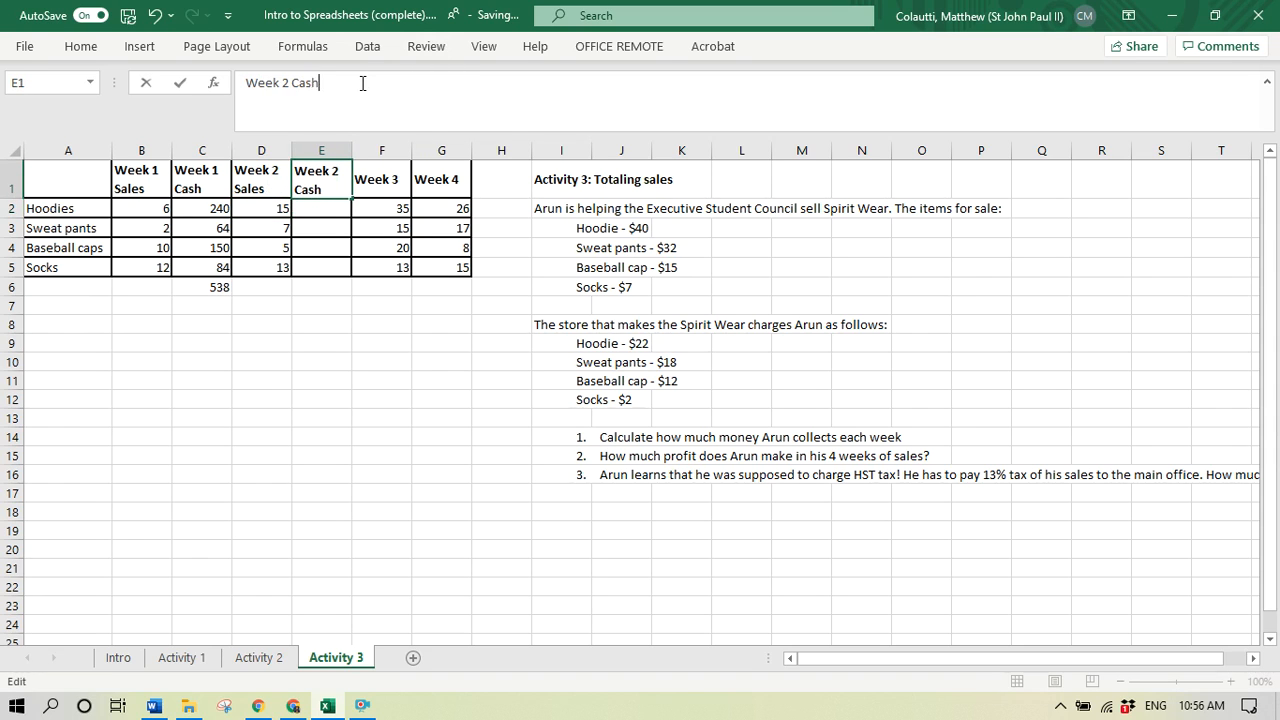
key(Return)
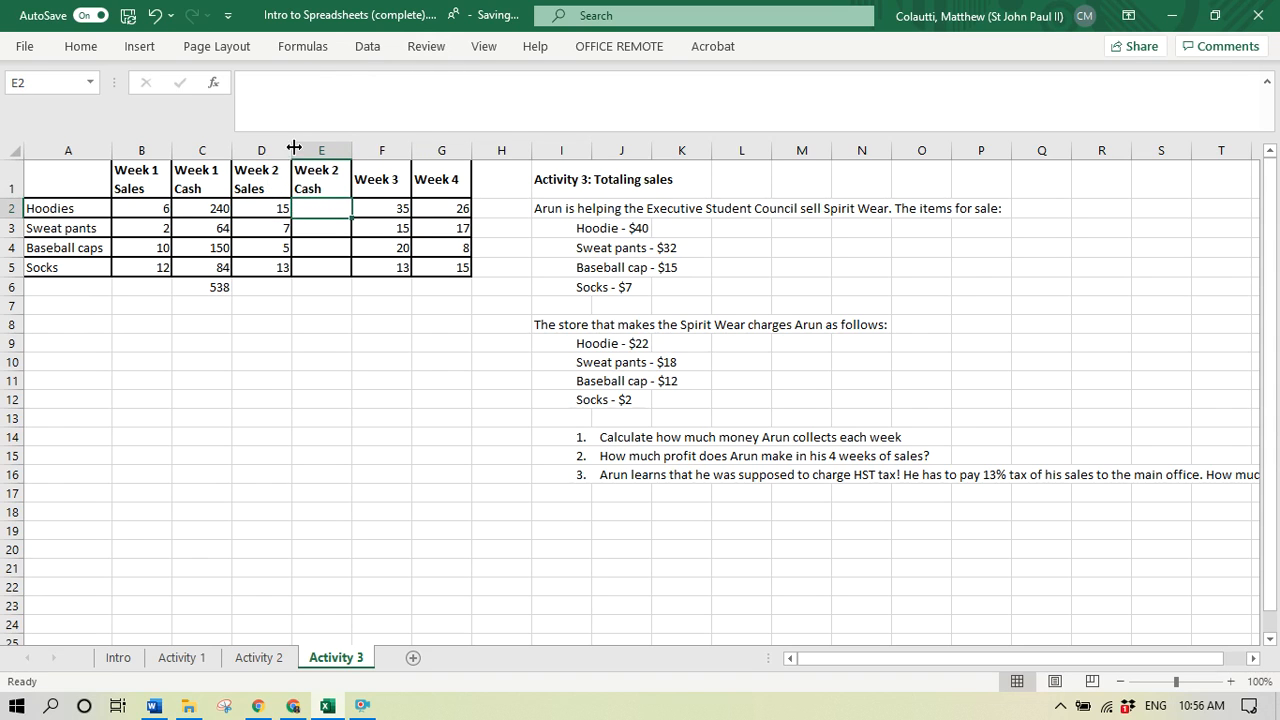
- Insert a new column before the Week 1 Sales column
click(228, 209)
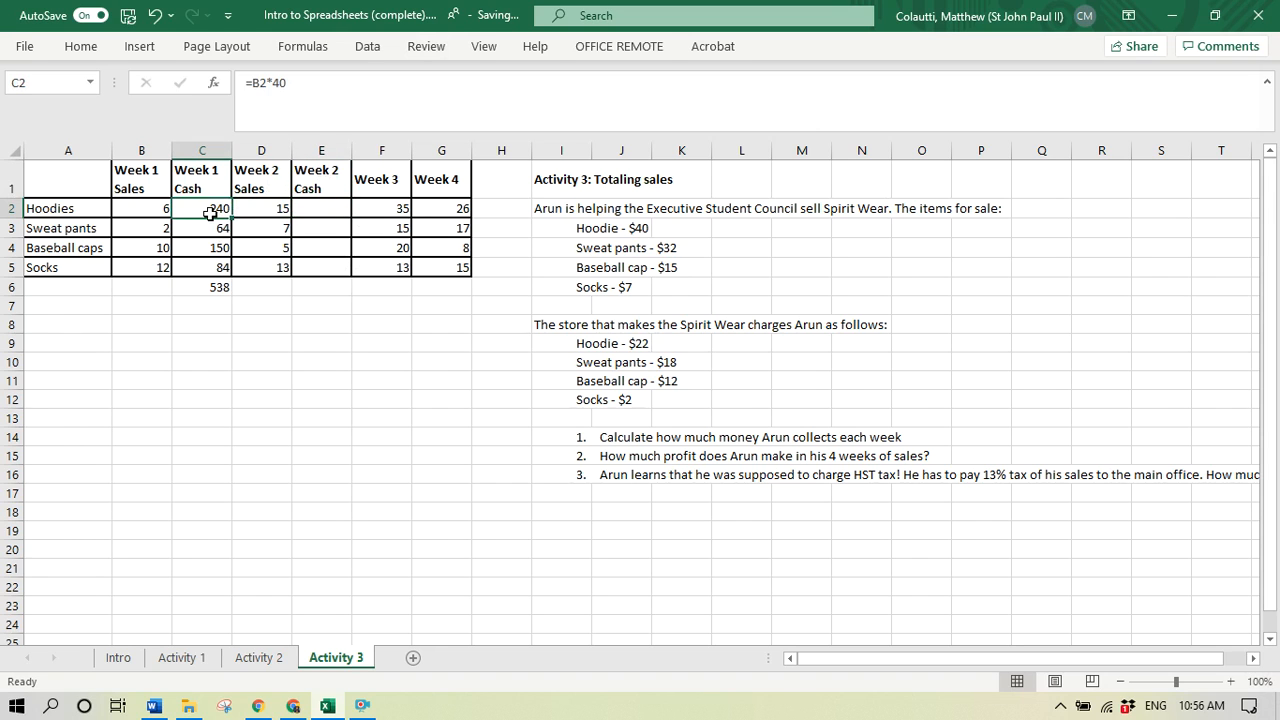
drag(640, 224, 551, 266)
click(155, 212)
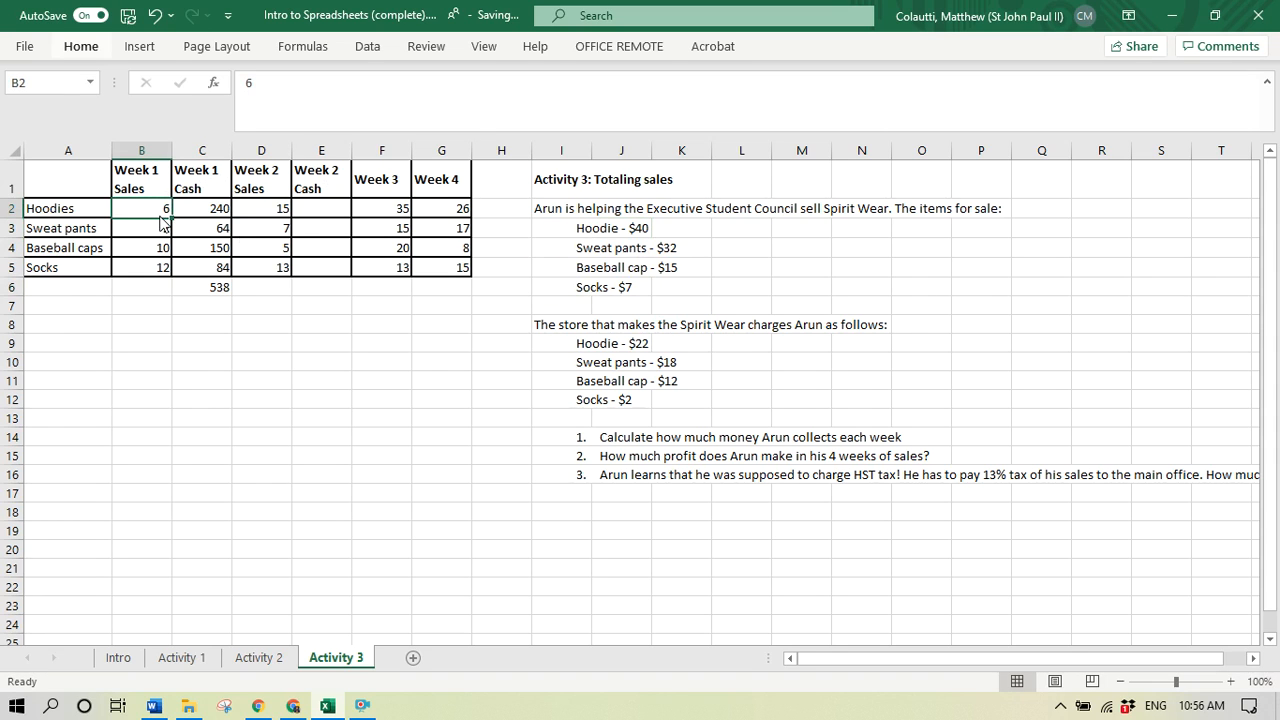
key(alt+i)
key(c)
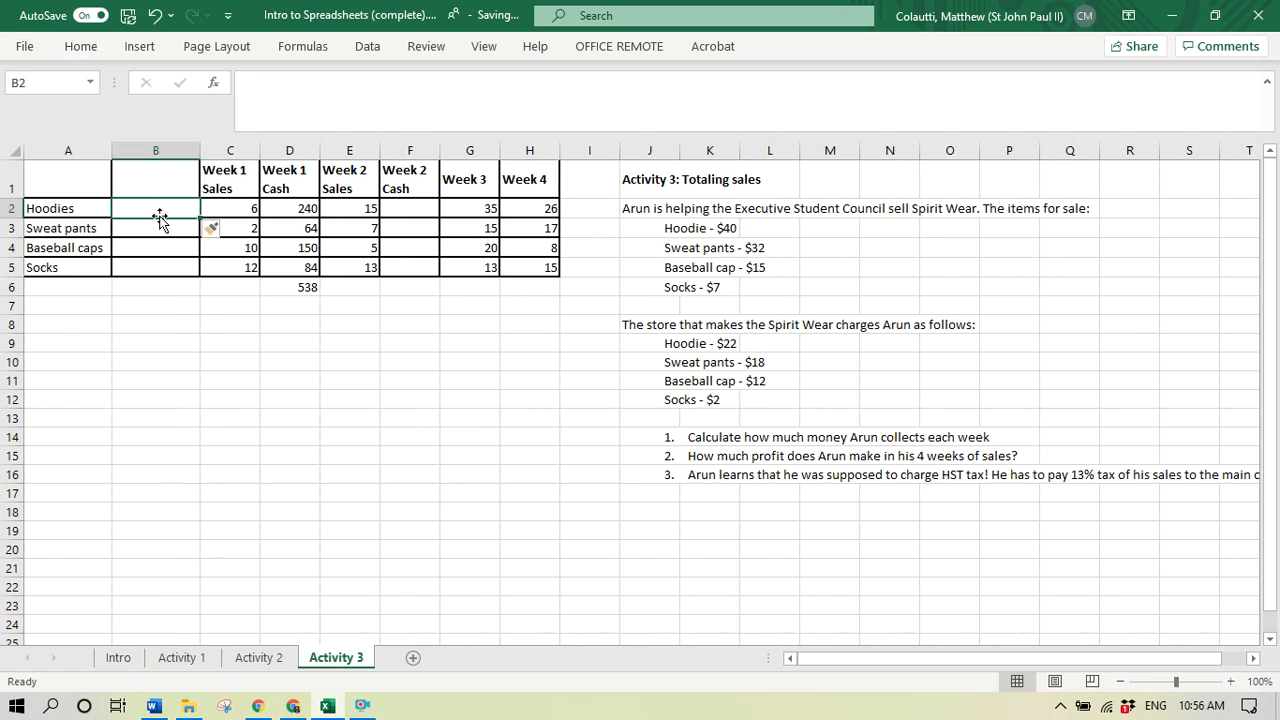
- Fill column B with the header "Sale Price" and the prices 40 for hoodies, 32 for sweat pants, 15 for baseball caps and 7 for socks
click(175, 185)
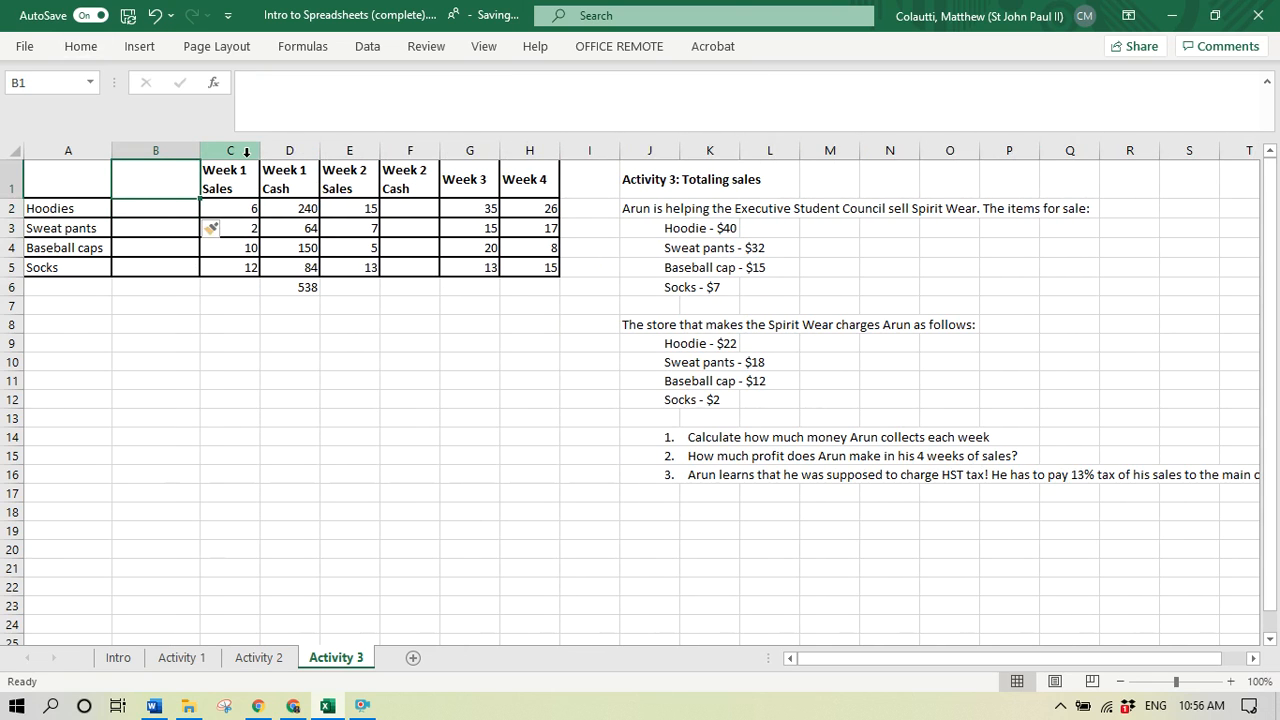
text(Sale Price)
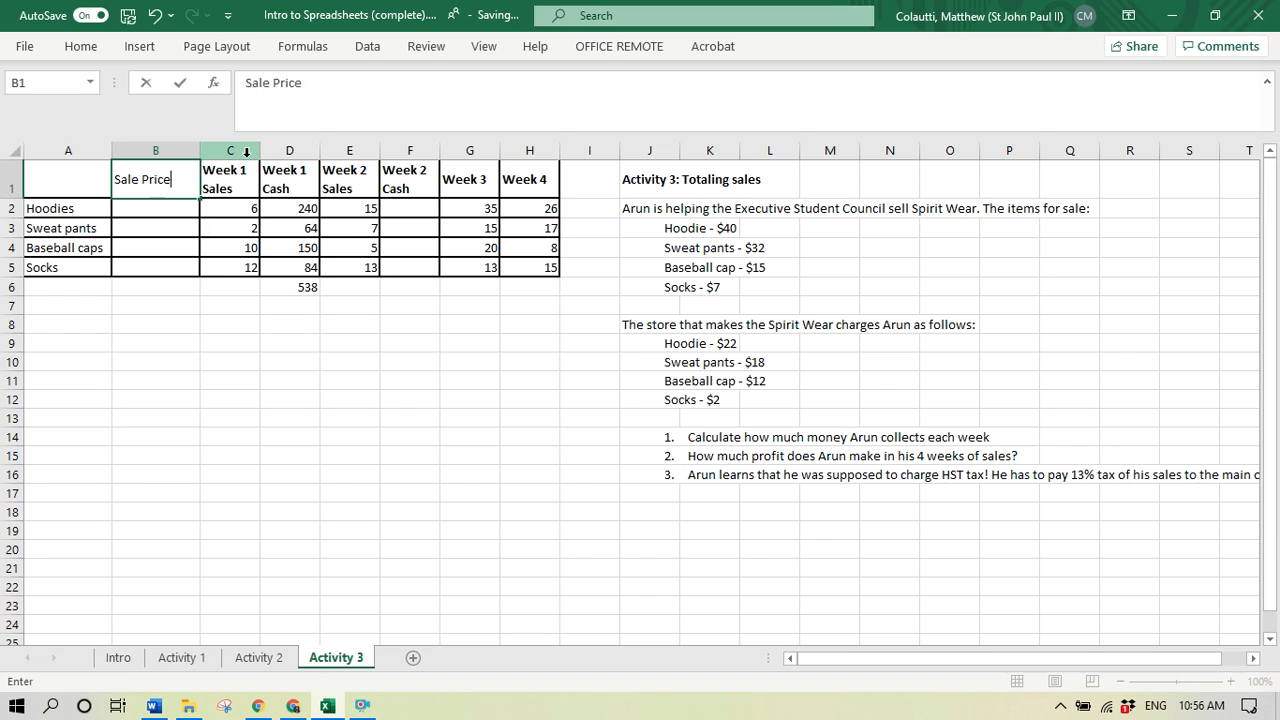
key(Return)
text(40)
key(Return)
text(32)
key(Return)
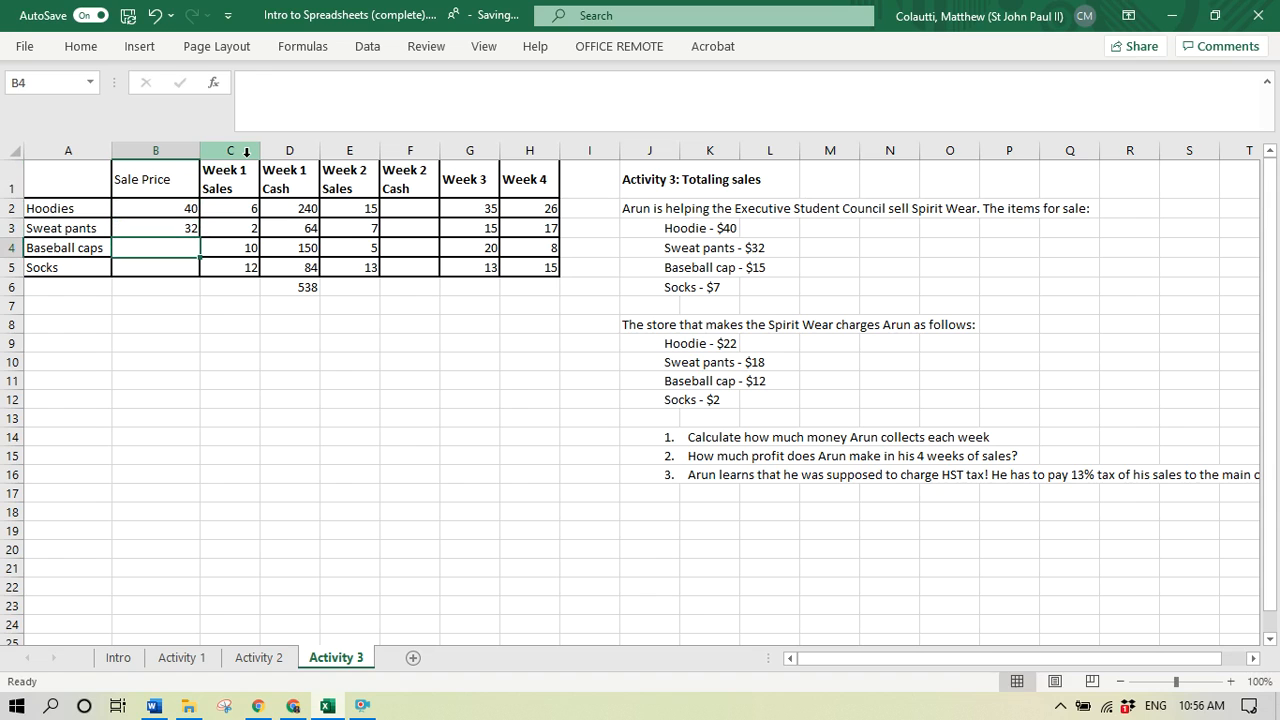
text(15)
key(Return)
text(7)
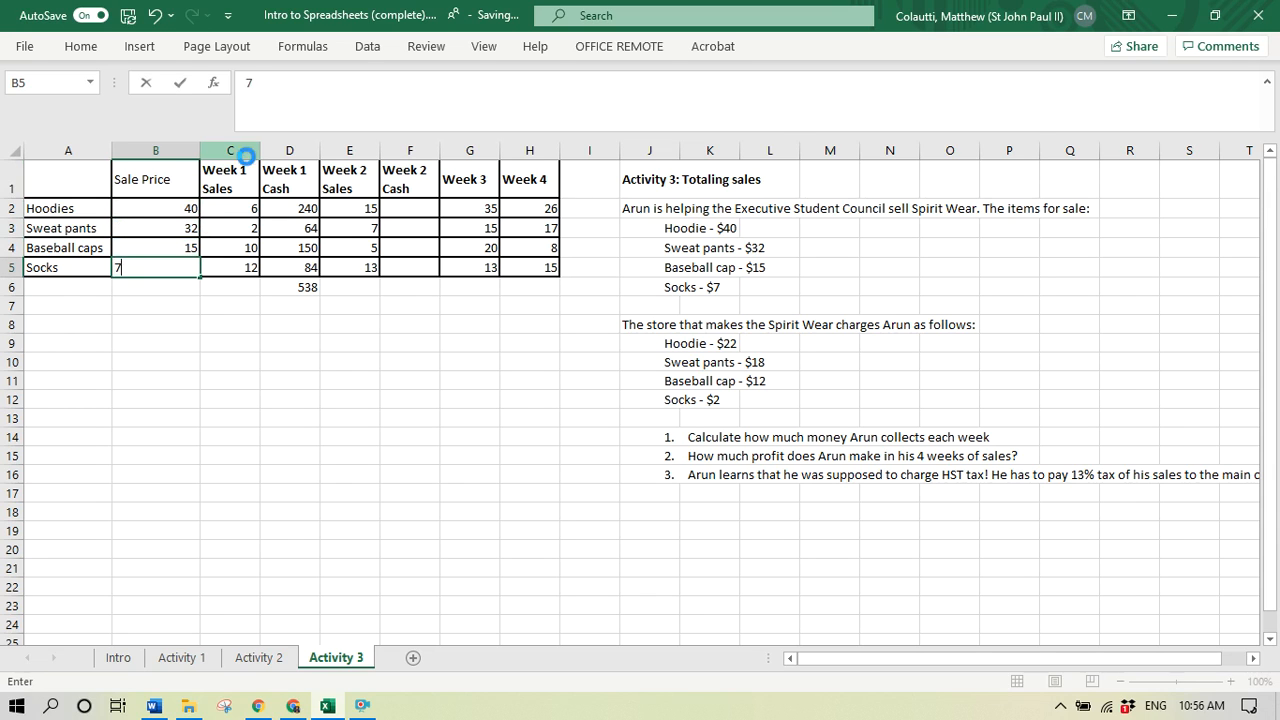
key(Return)
- Calculate the Week 2 hoodies cash in cell F2 with the formula =E2*B2
click(406, 210)
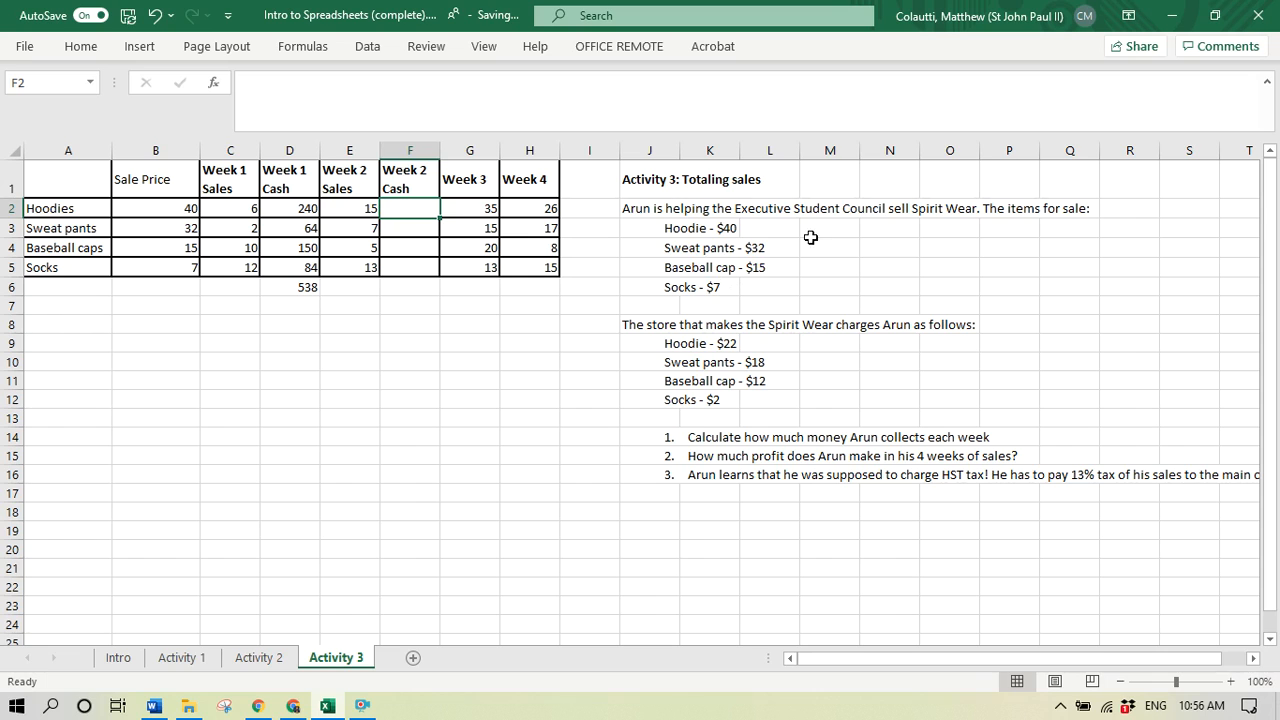
text(=)
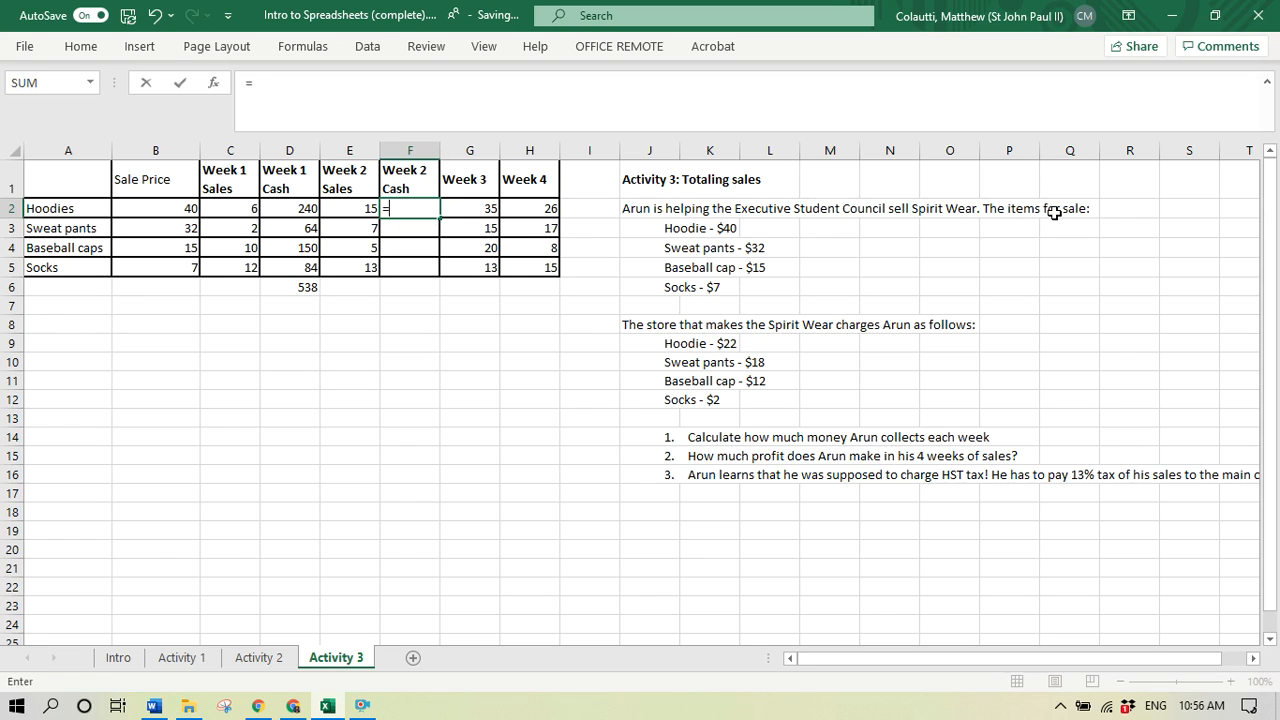
click(358, 208)
text(*)
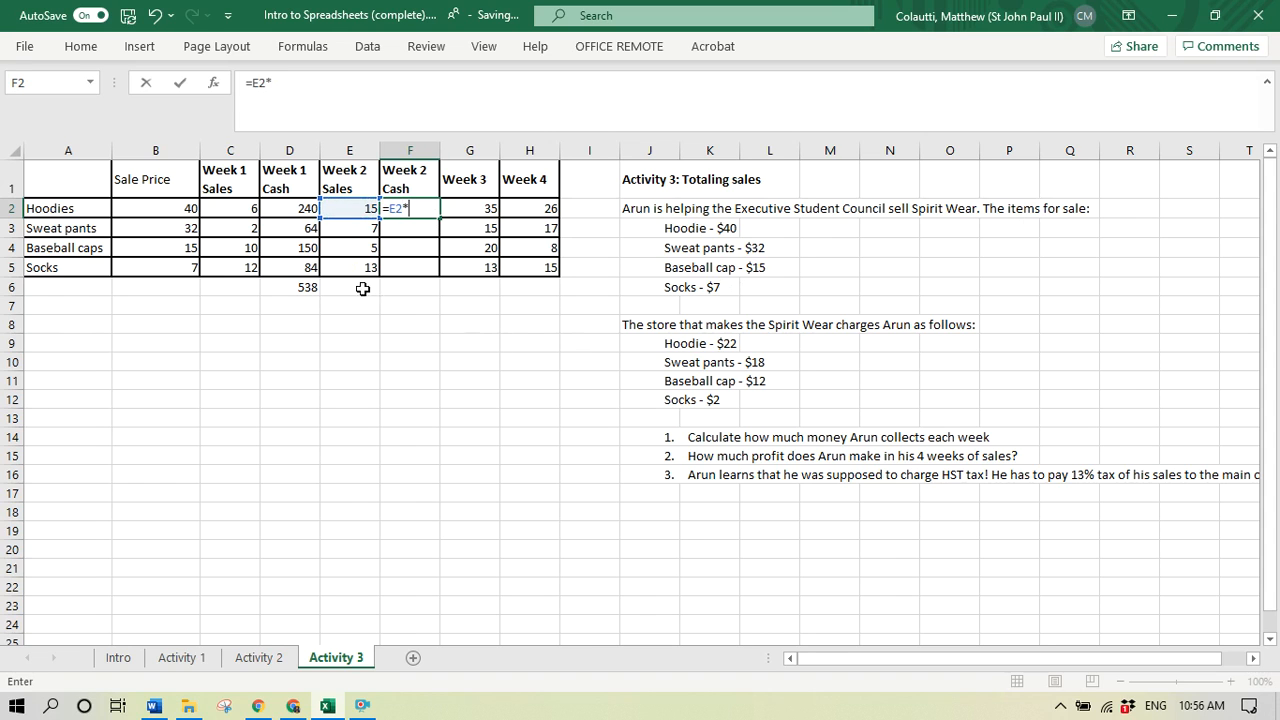
click(150, 208)
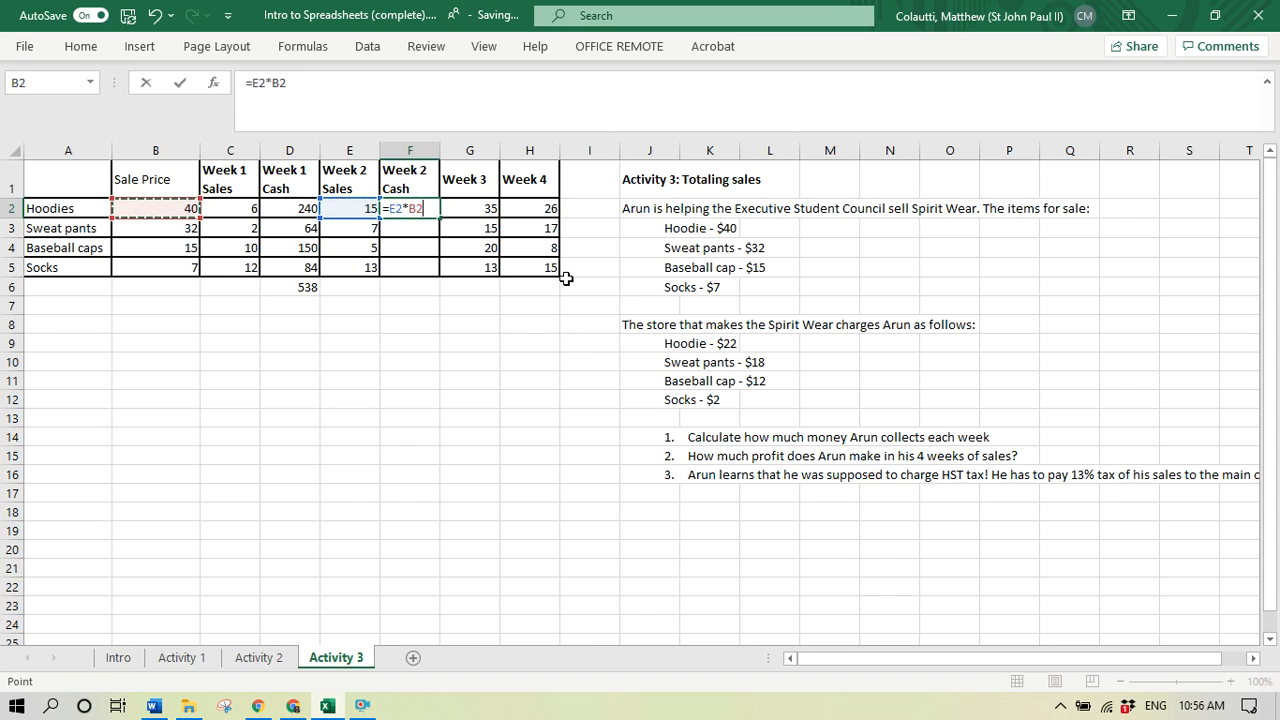
key(Return)
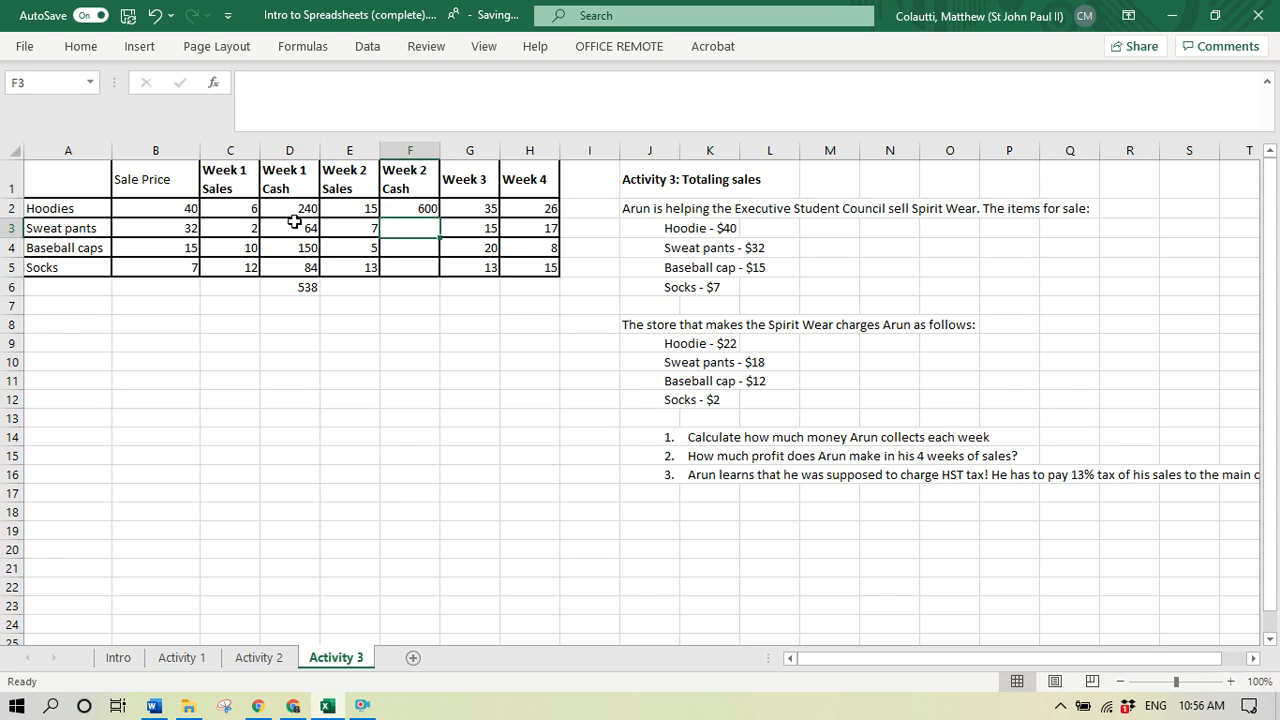
- Remove the bold formatting from cells C1 through H5 and apply All Borders to cells A1 through H15
drag(228, 173, 535, 272)
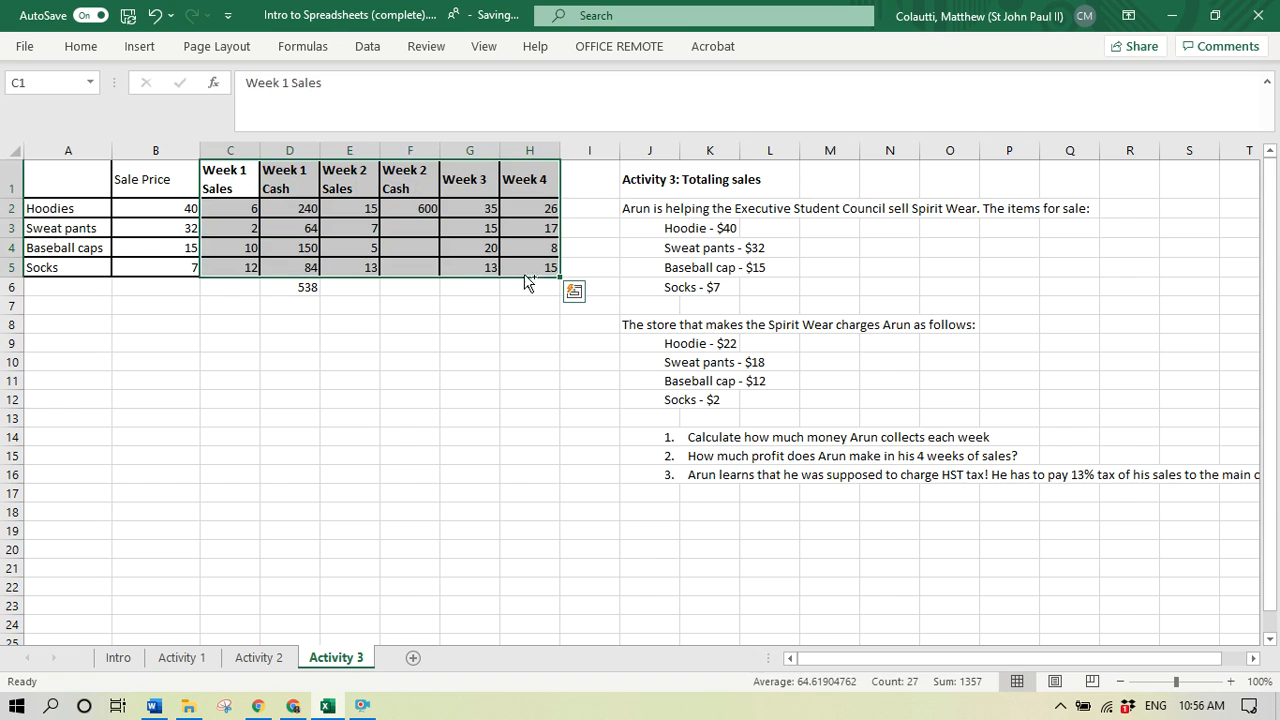
click(412, 322)
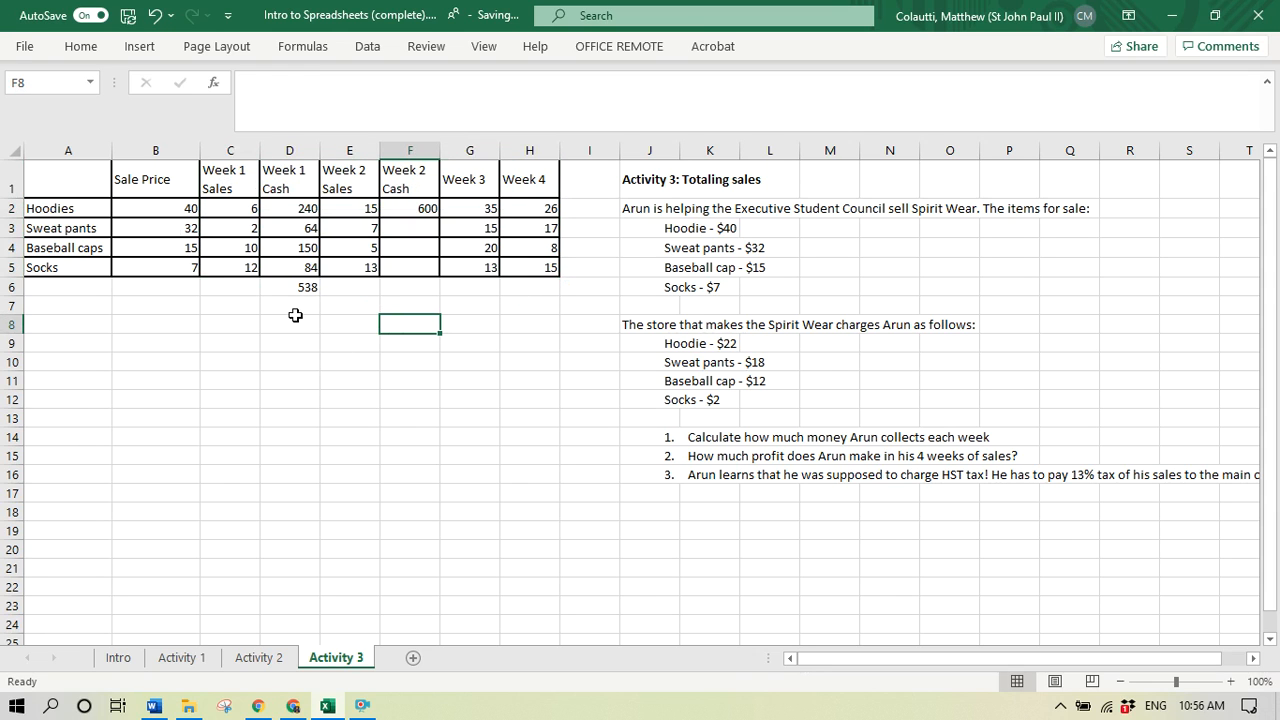
drag(56, 177, 524, 458)
click(78, 50)
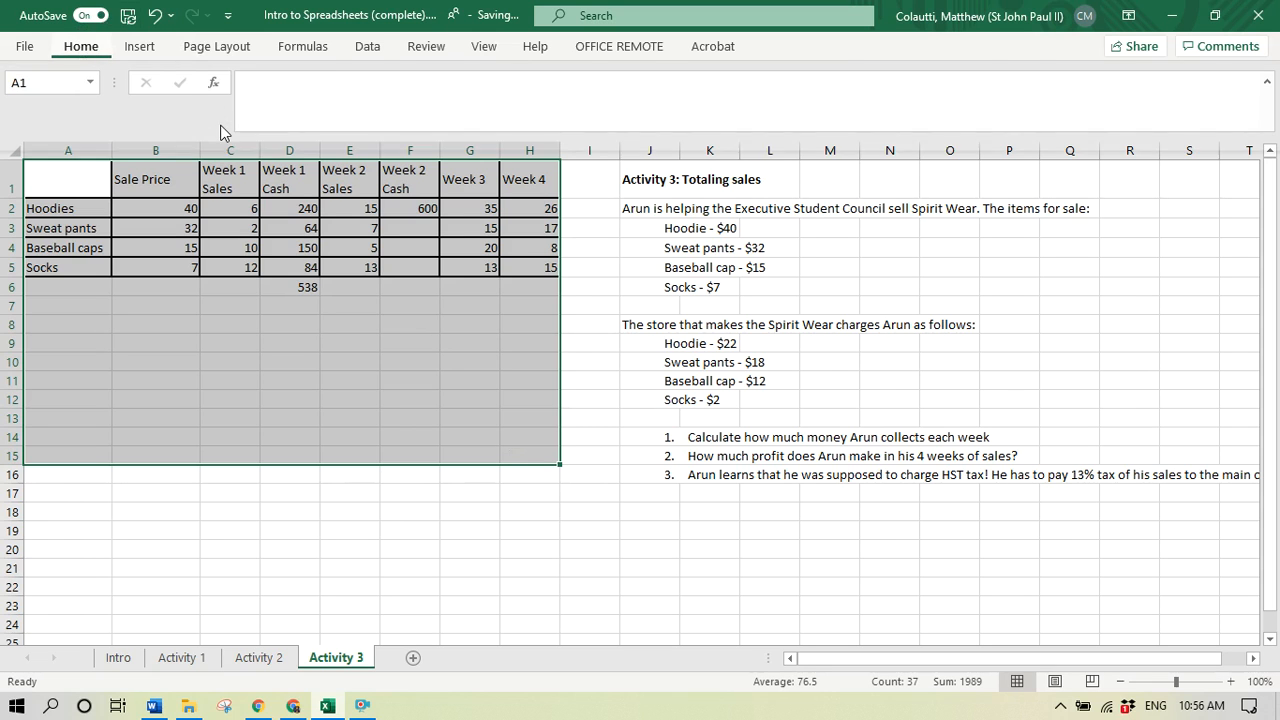
click(212, 111)
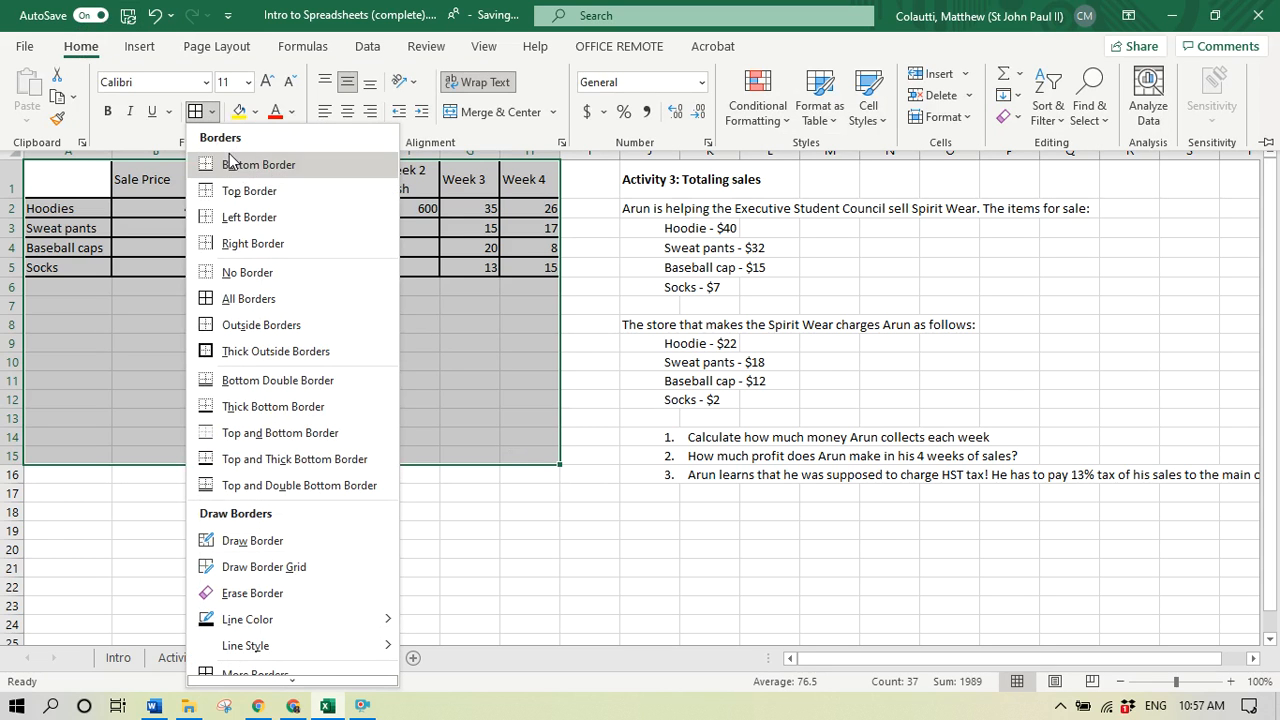
click(285, 299)
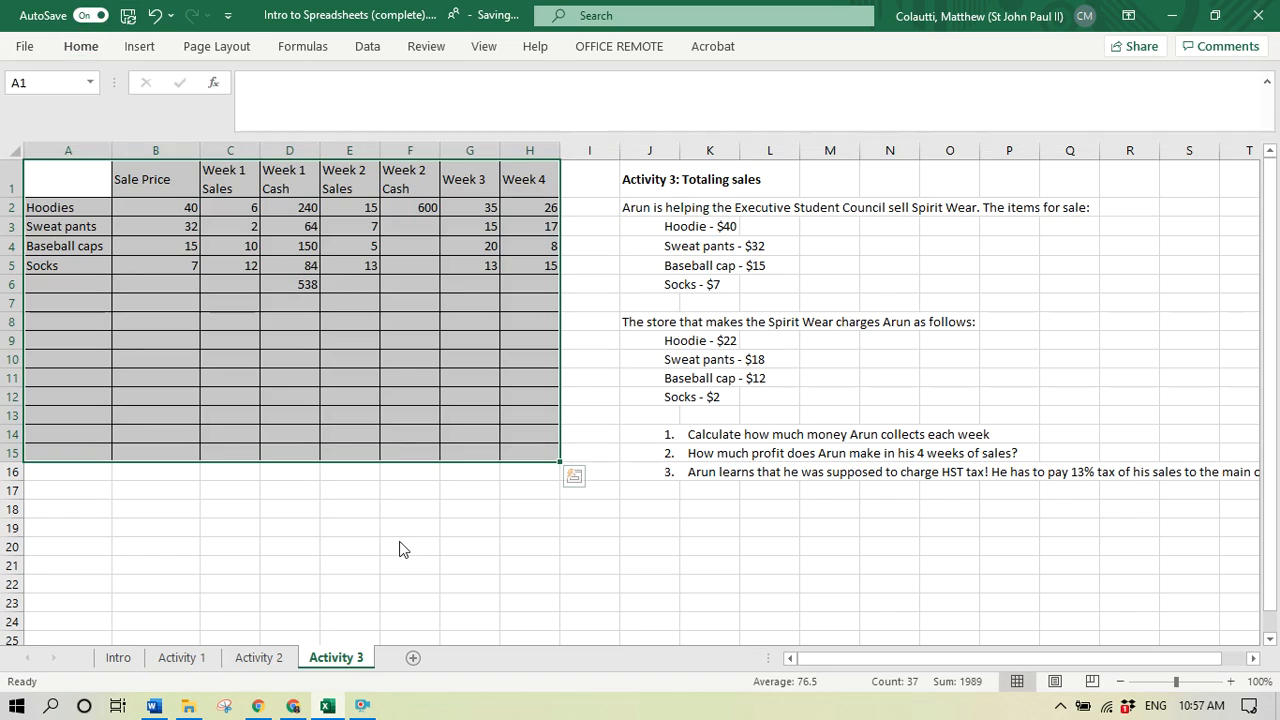
- Try bolding the week headers in cells C1 through H1, and undo it
click(330, 391)
drag(208, 179, 515, 186)
key(ctrl+b)
click(350, 340)
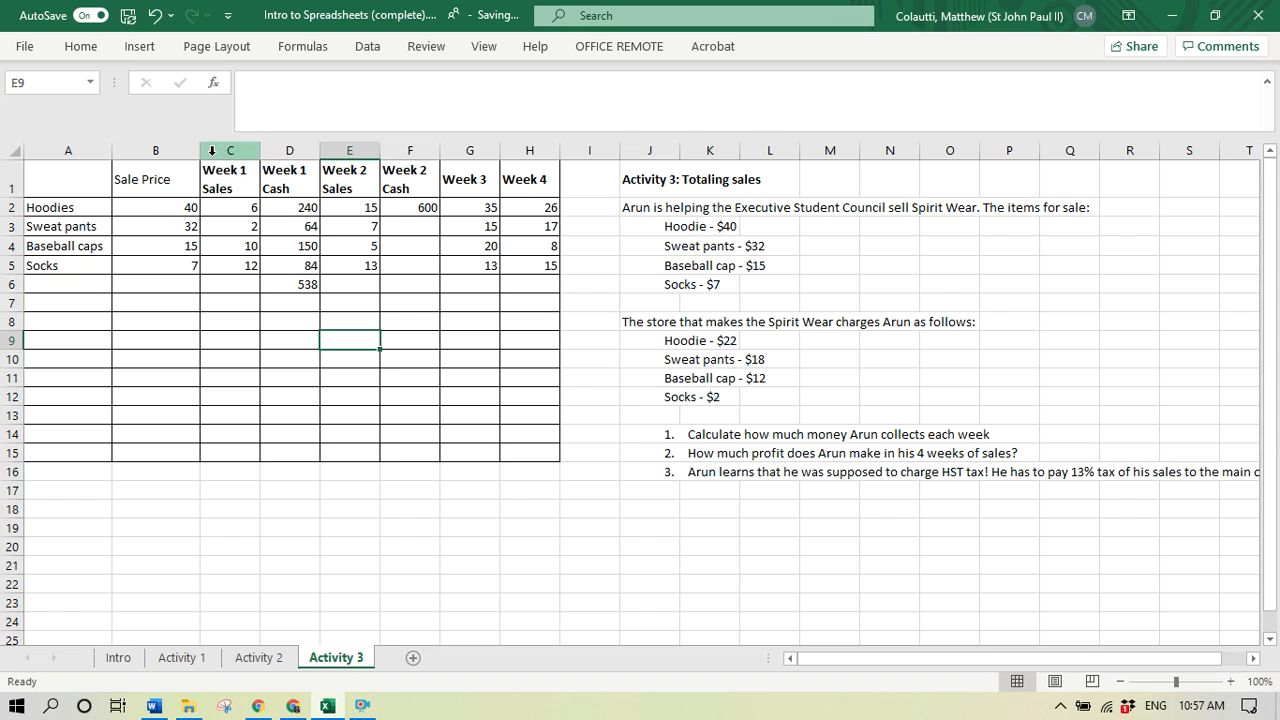
key(ctrl+z)
- Make the item names and the Sale Price column in cells A1 through B5 bold
drag(177, 180, 74, 265)
key(ctrl+b)
click(160, 320)
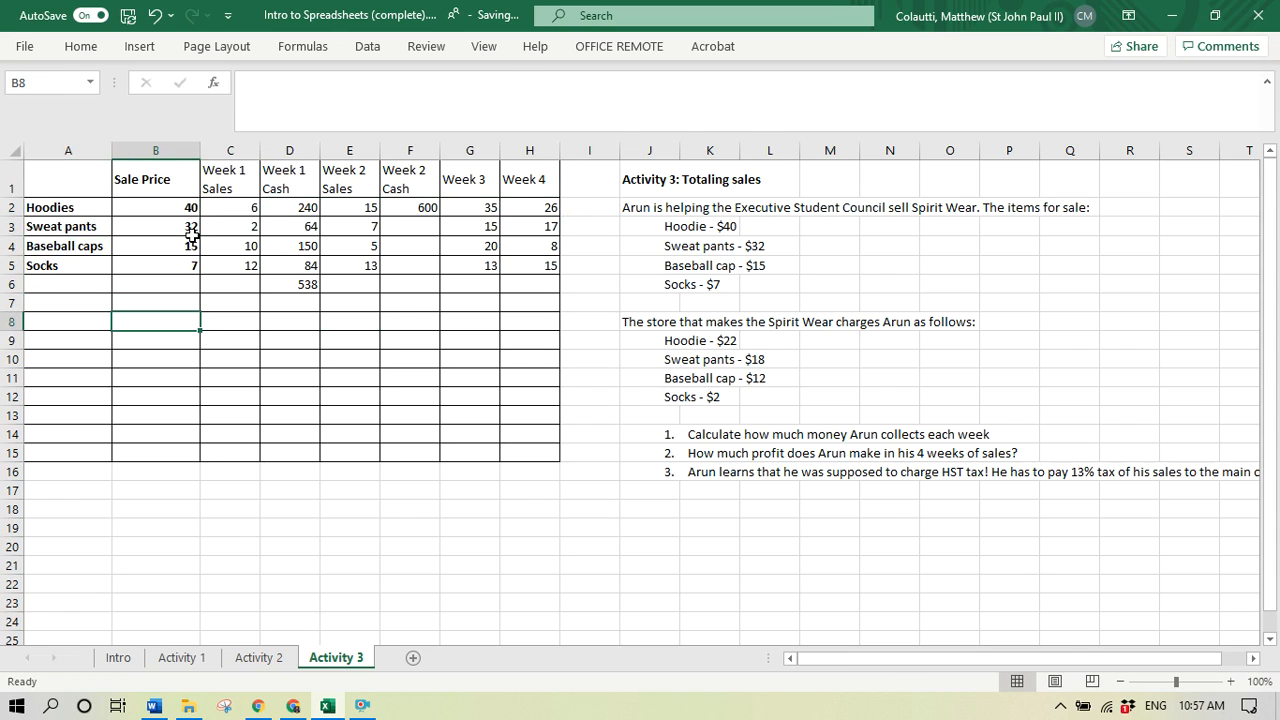
- Calculate the Week 2 sweat pants cash in cell F3 with the formula =E3*B3
click(420, 206)
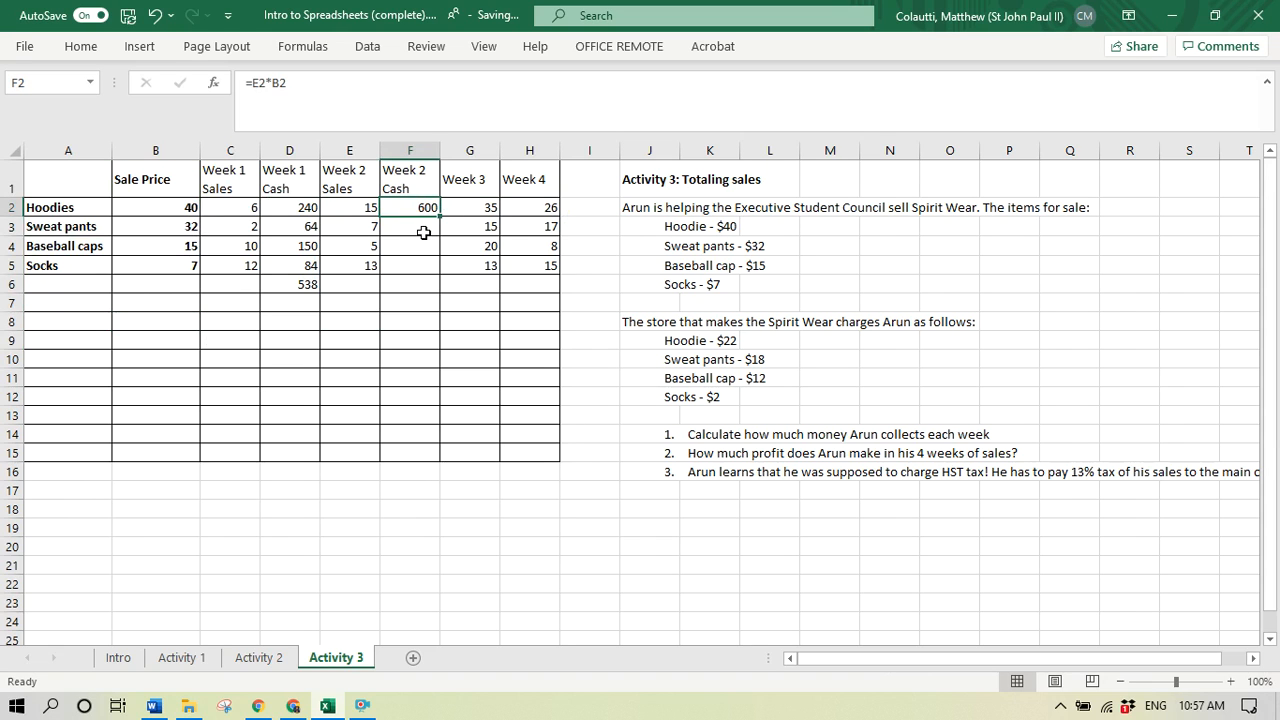
click(420, 233)
text(=)
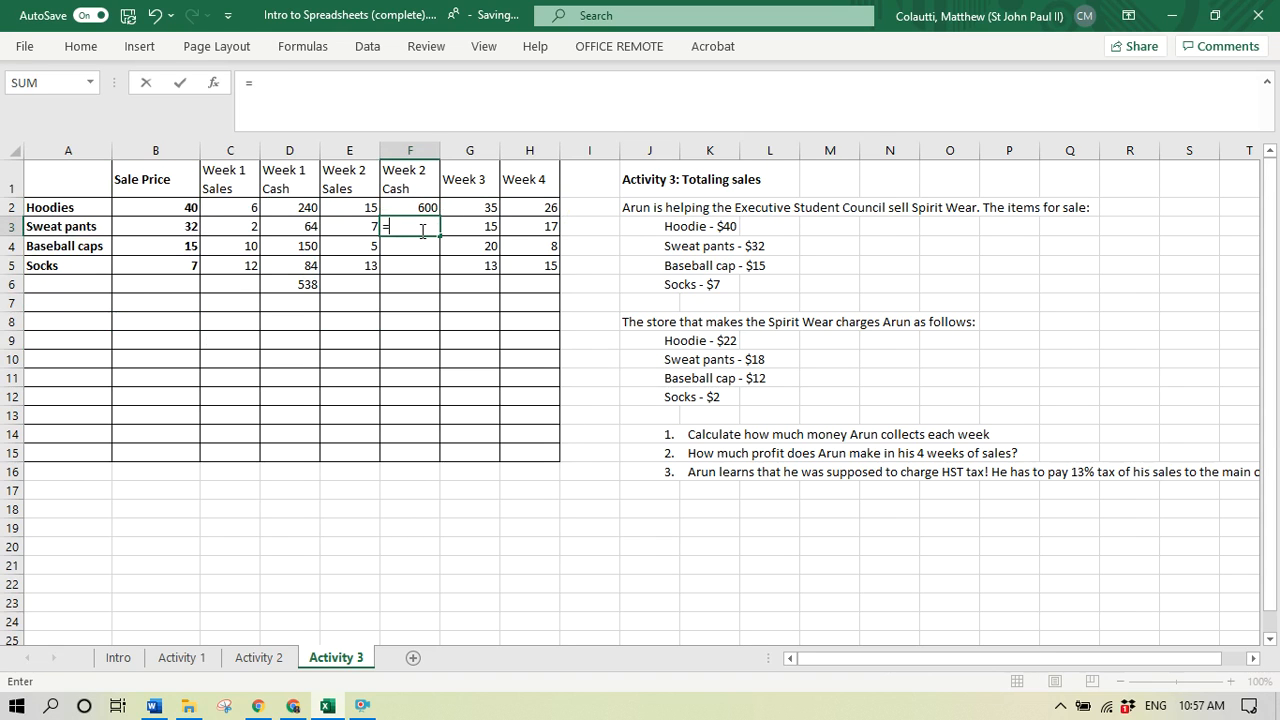
click(358, 229)
text(*)
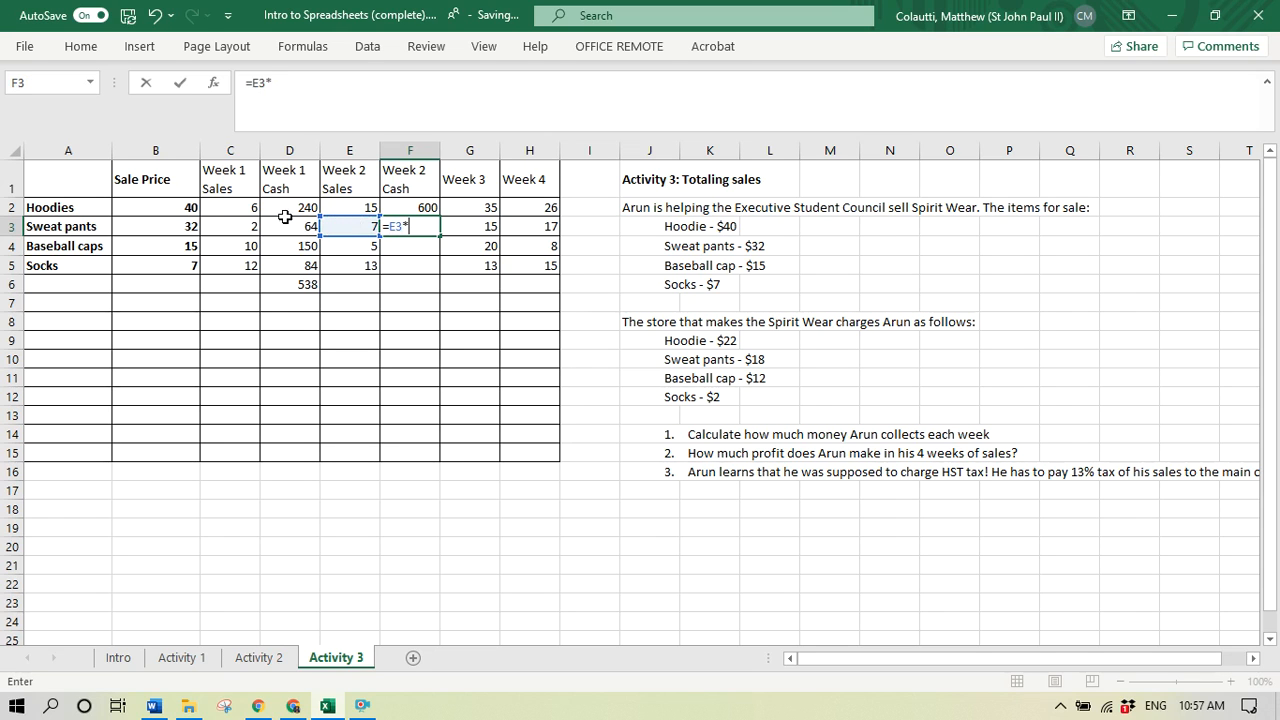
click(186, 229)
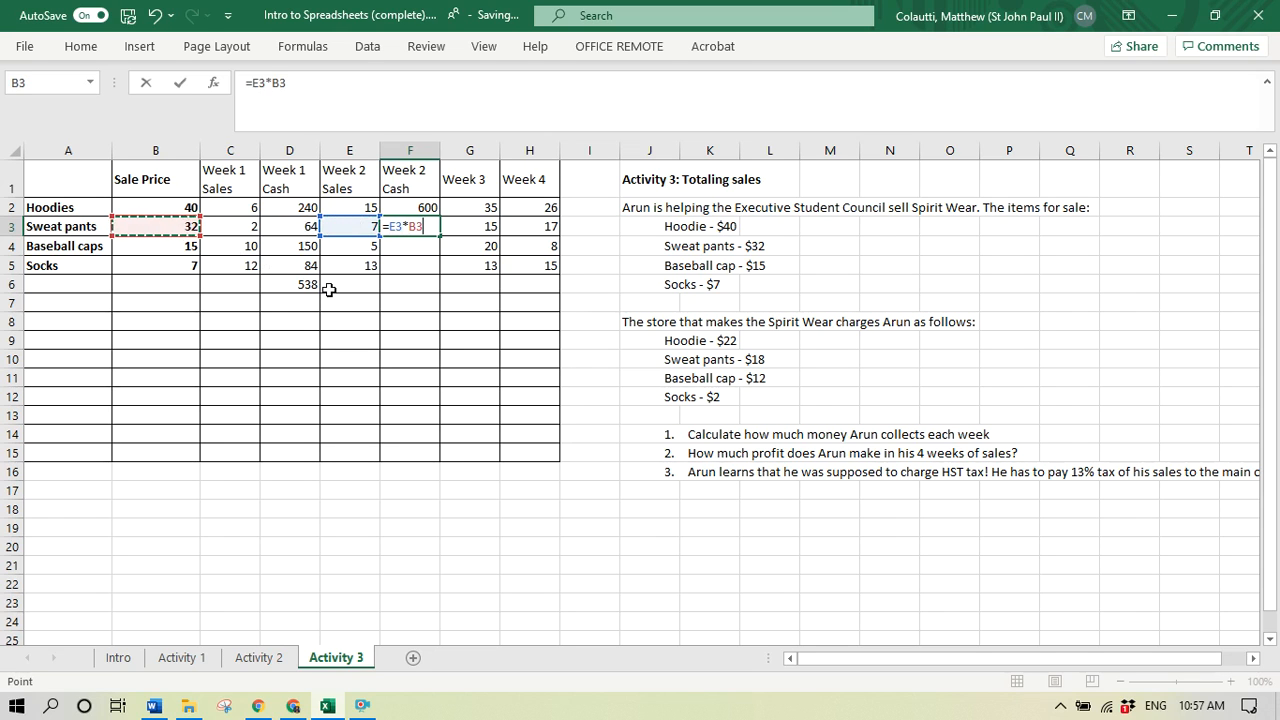
key(Return)
- Calculate the Week 2 baseball caps cash in cell F4 with the formula =E4*B4
text(=)
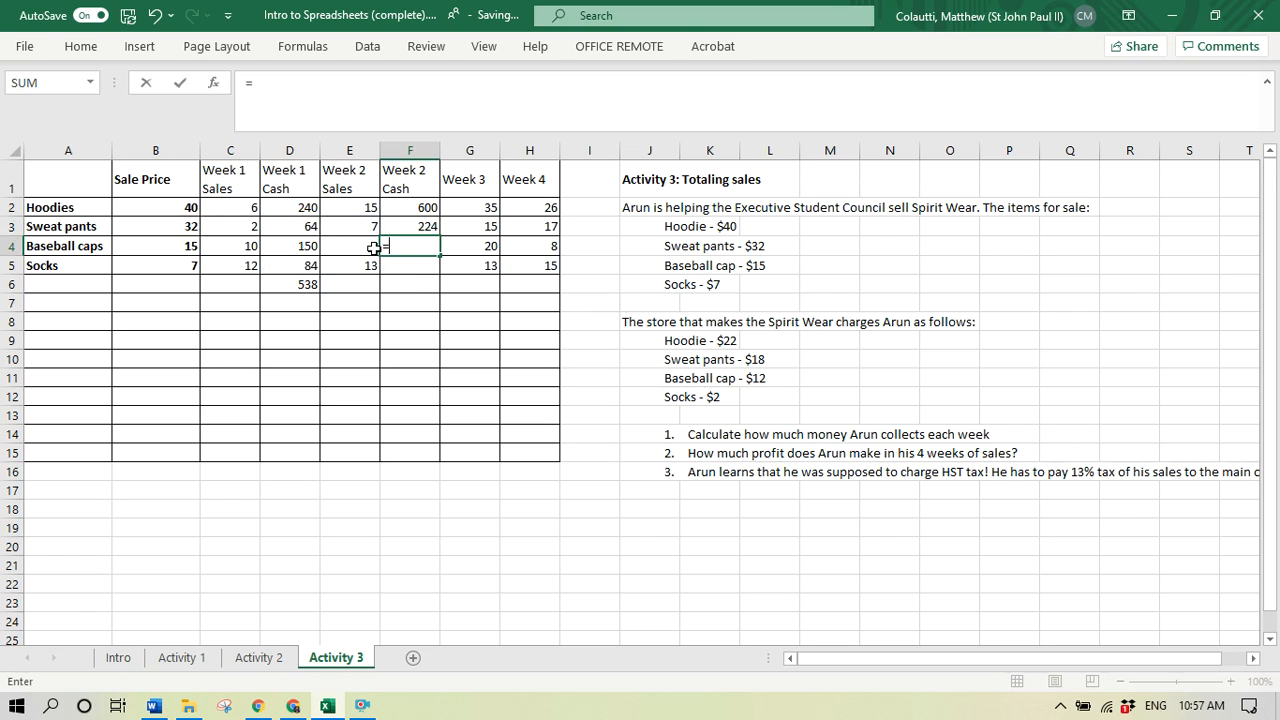
click(356, 249)
text(*)
click(192, 249)
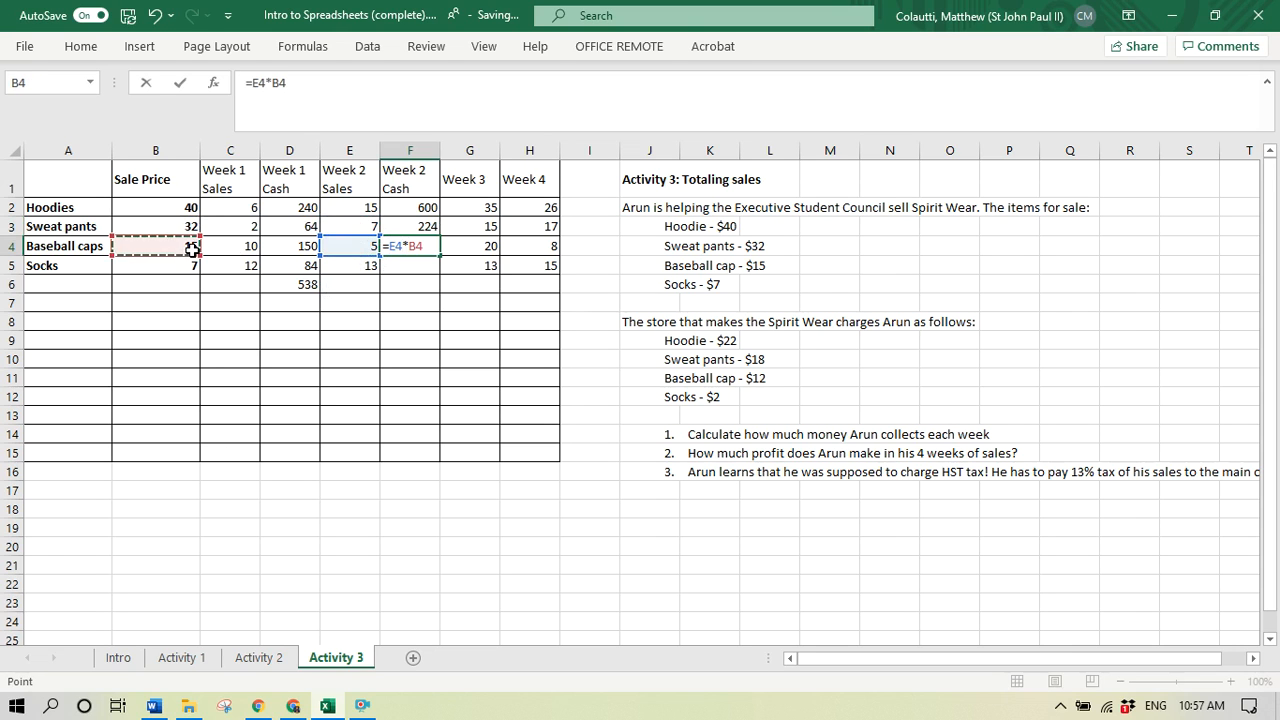
key(Return)
- Calculate the Week 2 socks cash in cell F5 with the formula =E5*B5
text(=)
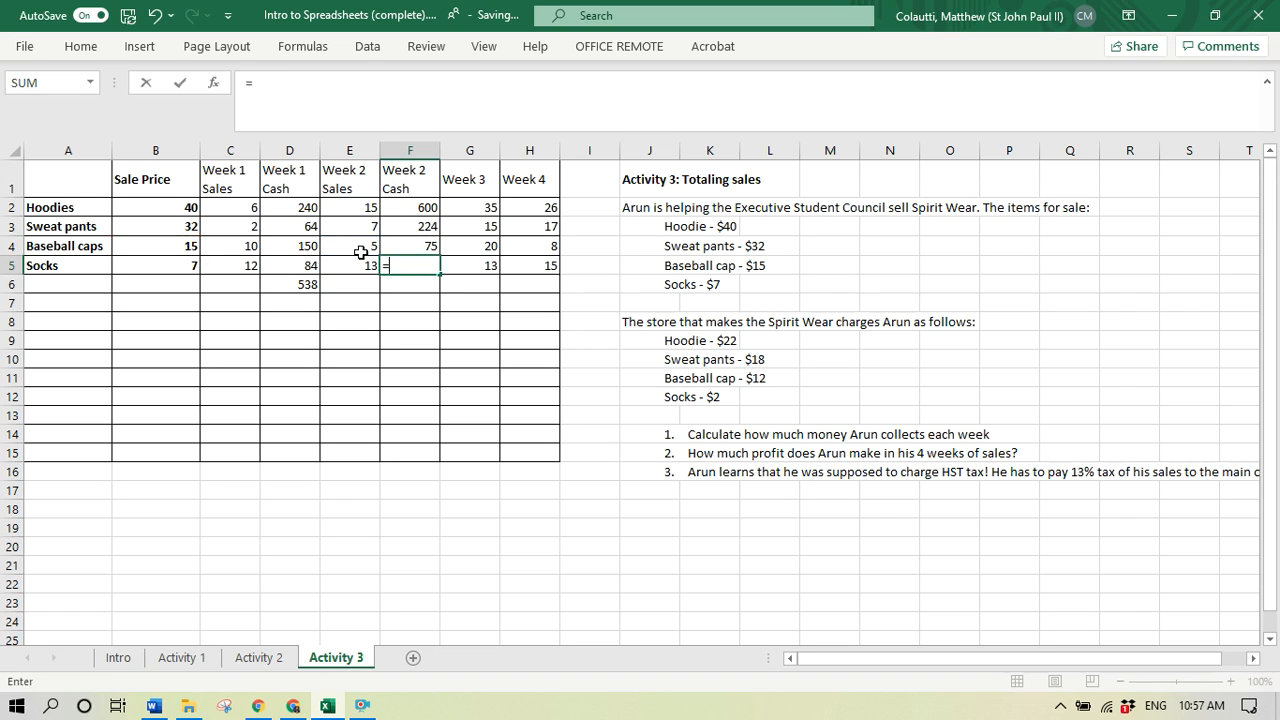
click(357, 259)
text(*)
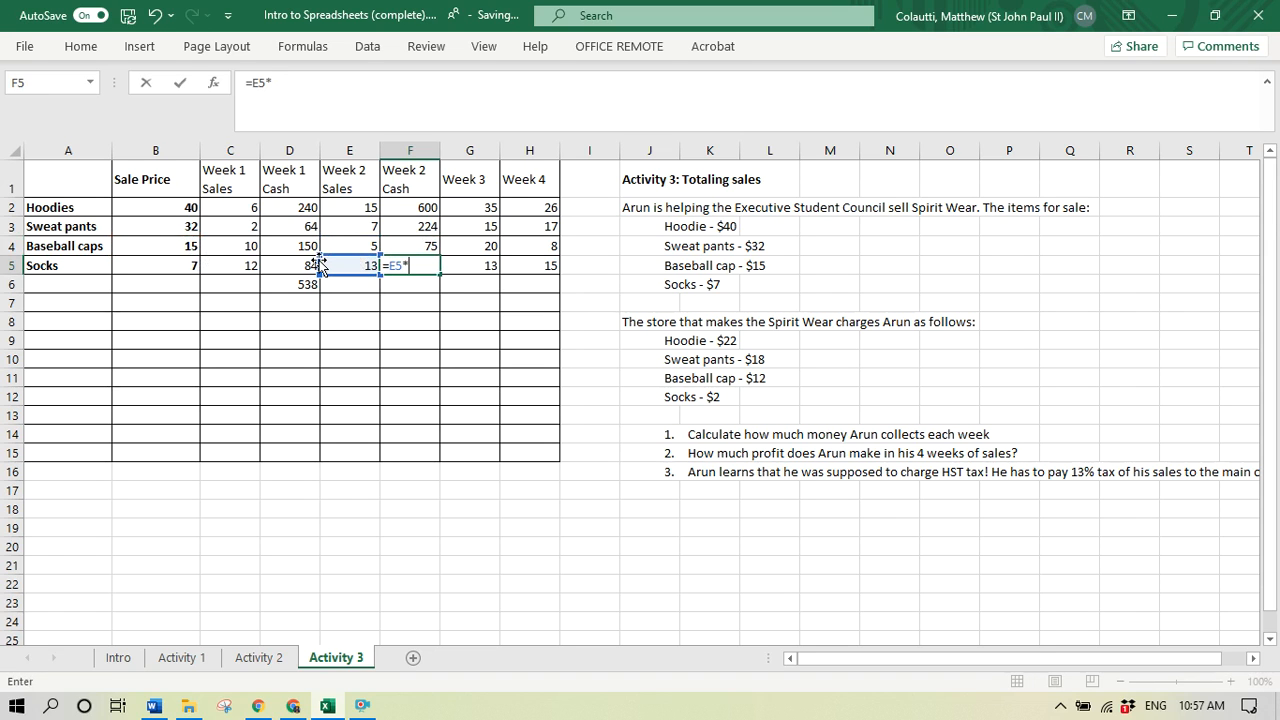
click(171, 264)
key(Return)
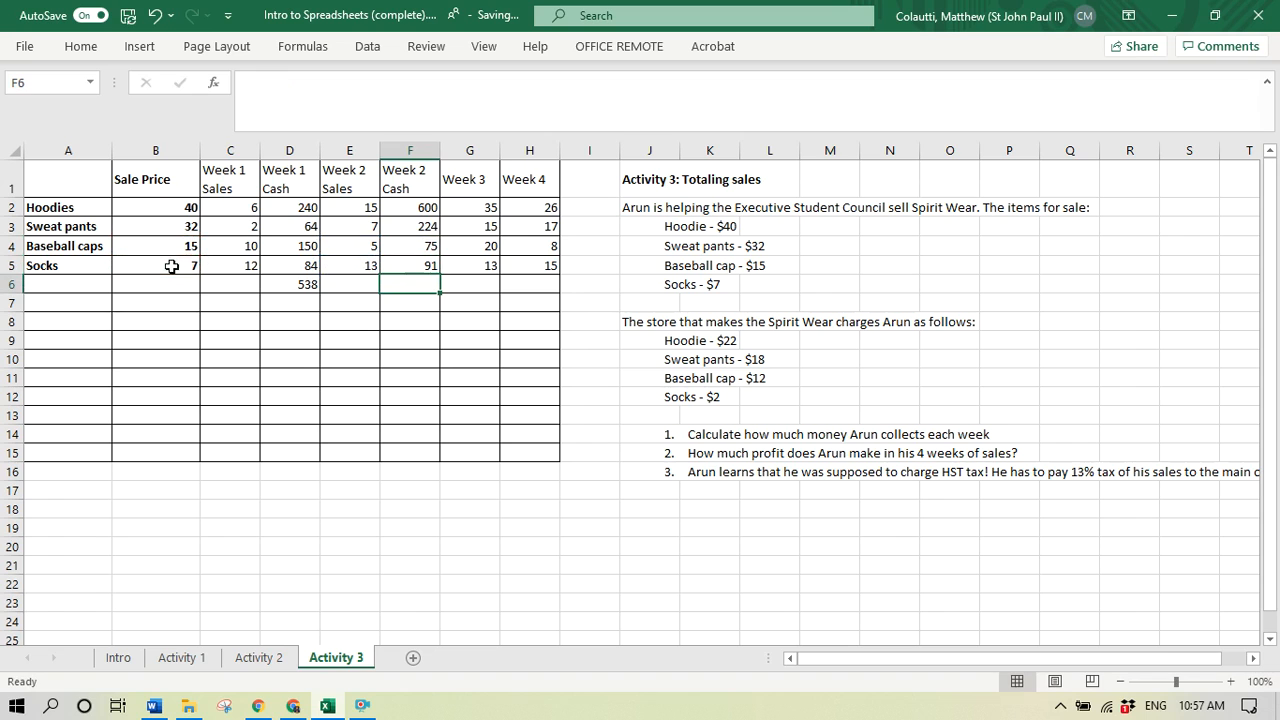
- Try a hoodie sale price of 45 in cell B2, and undo it
click(190, 207)
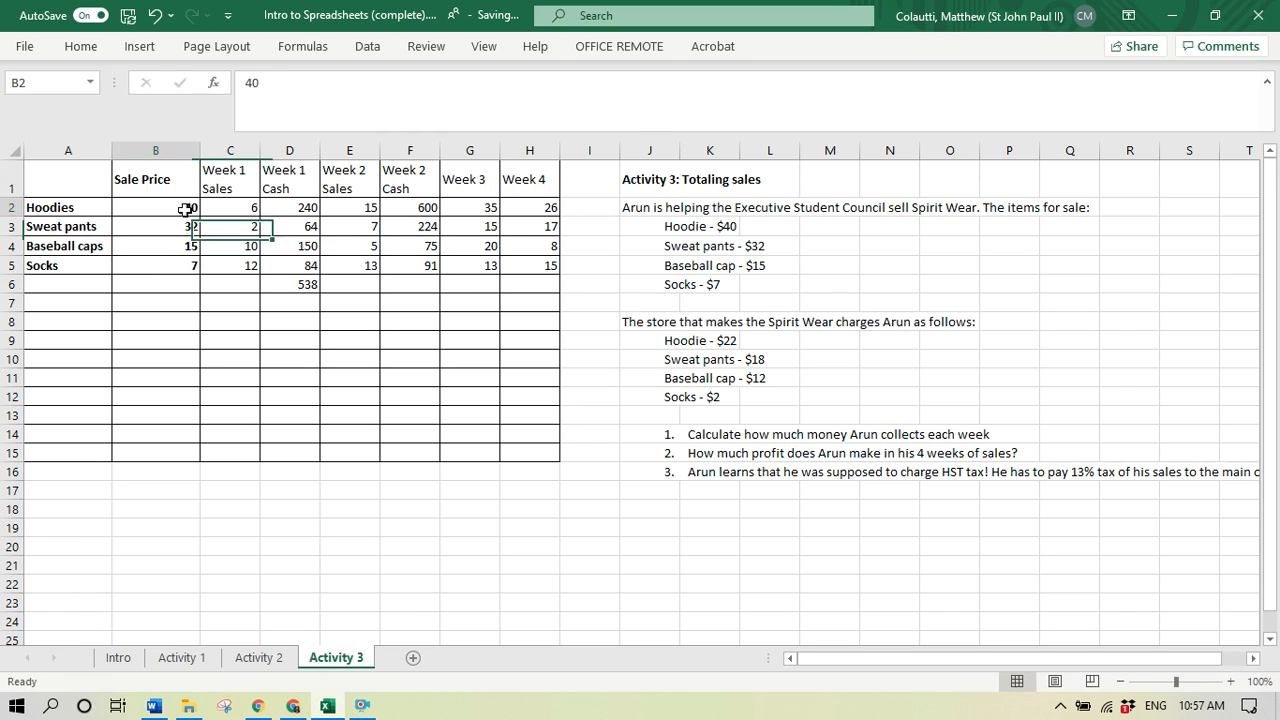
text(45)
key(Return)
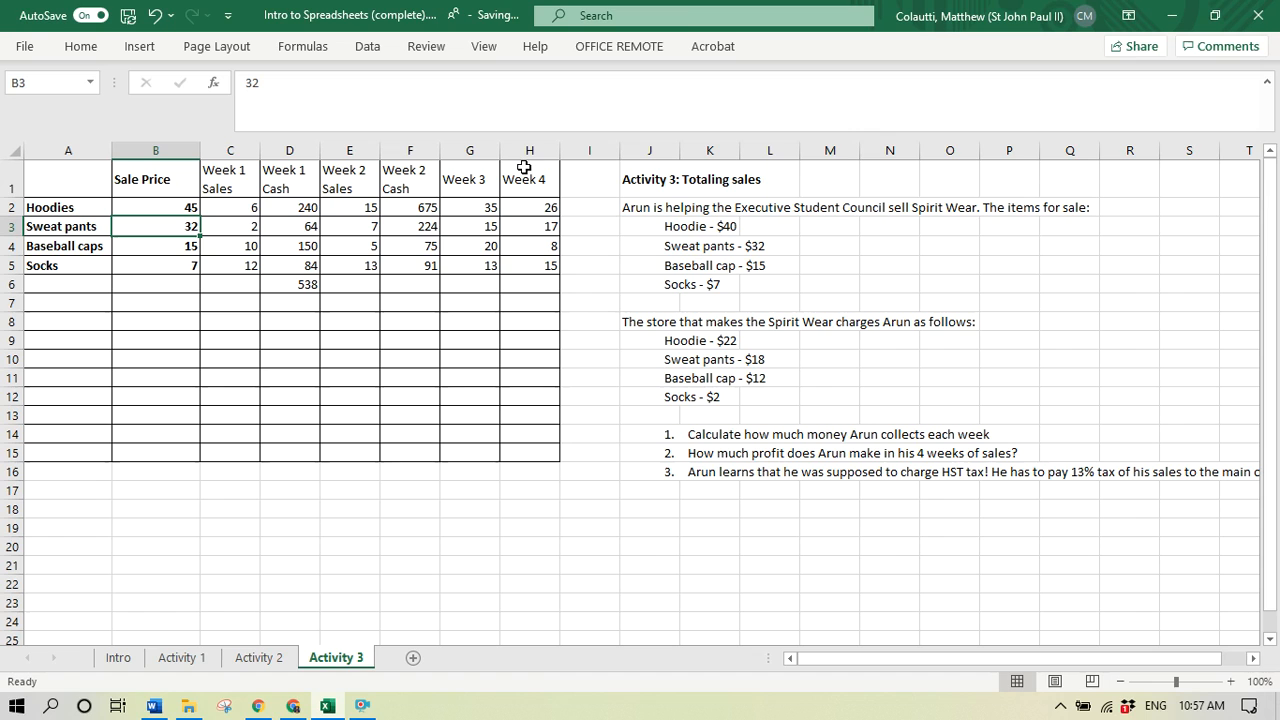
key(ctrl+z)
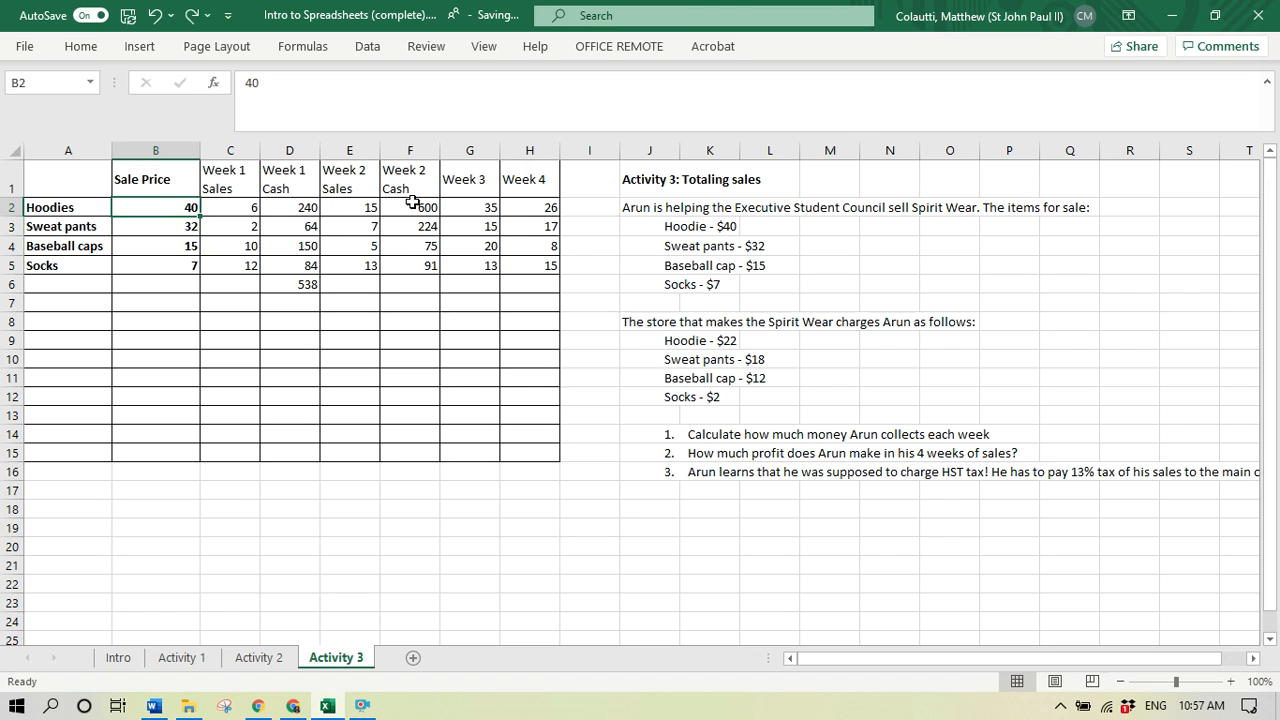
- Insert an empty column between Week 3 and Week 4 and another one directly after Week 4
click(530, 228)
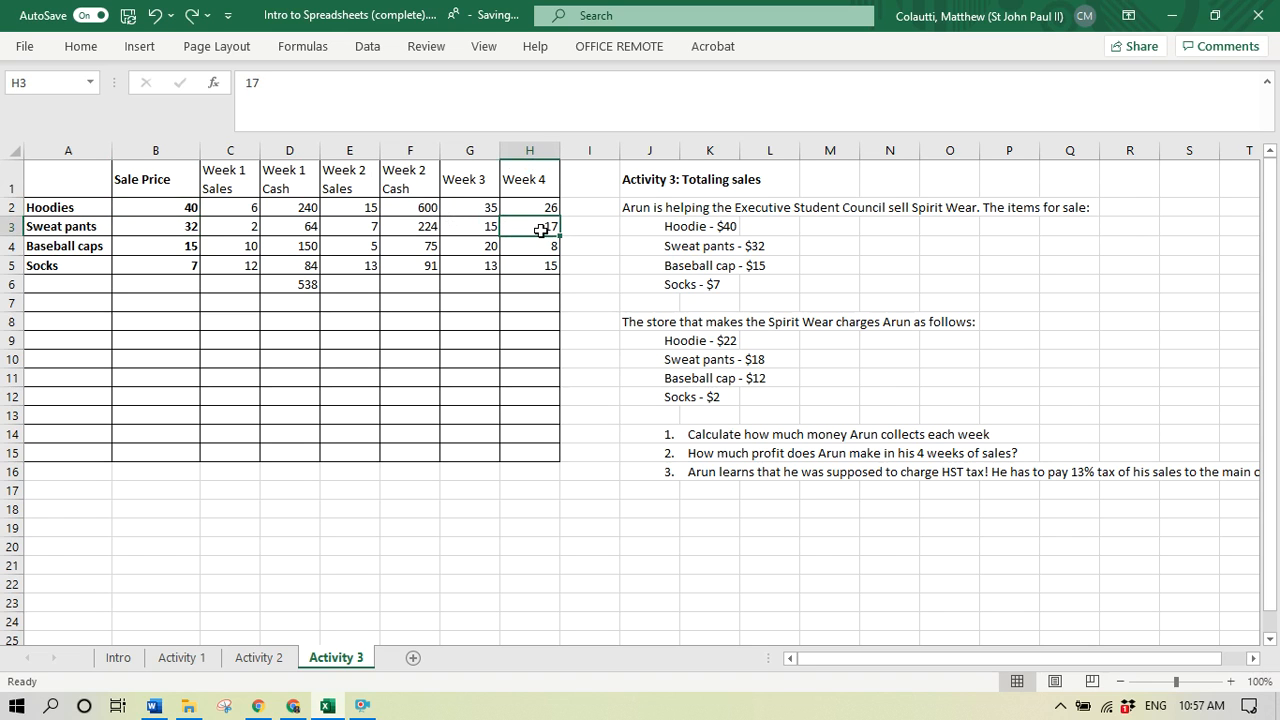
key(alt+i)
key(c)
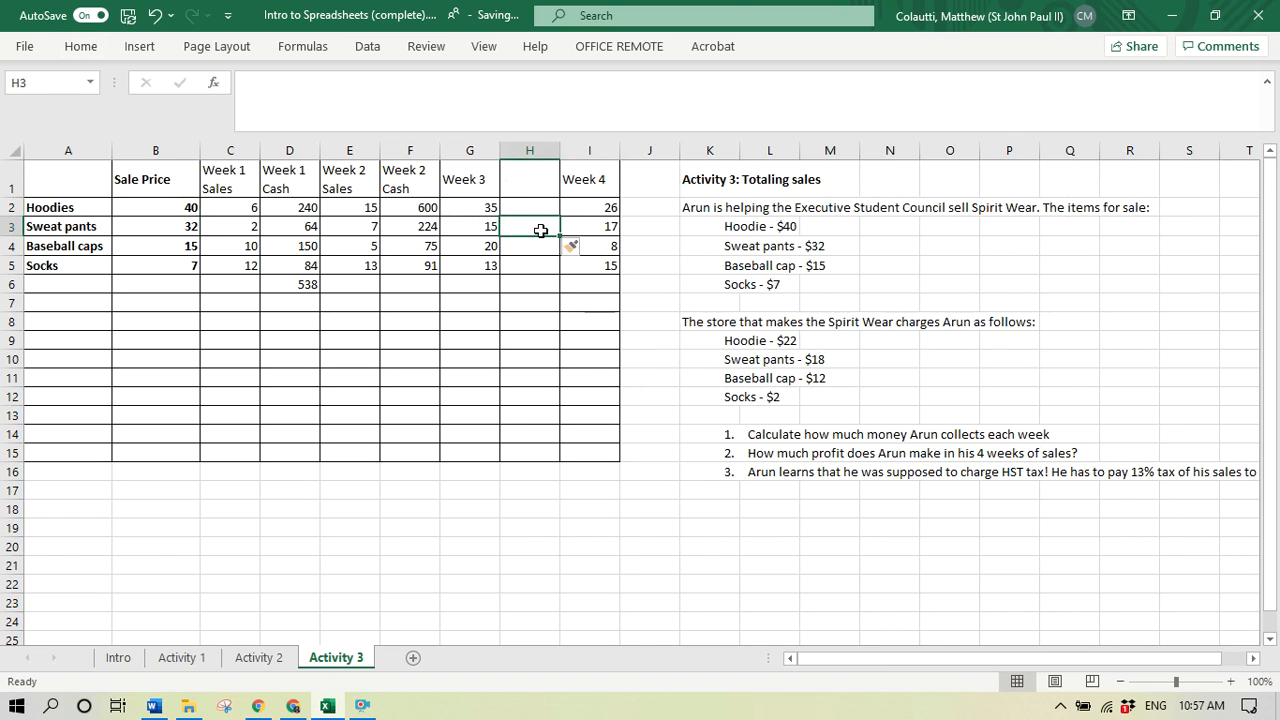
key(Right)
key(Right)
key(alt+i)
key(c)
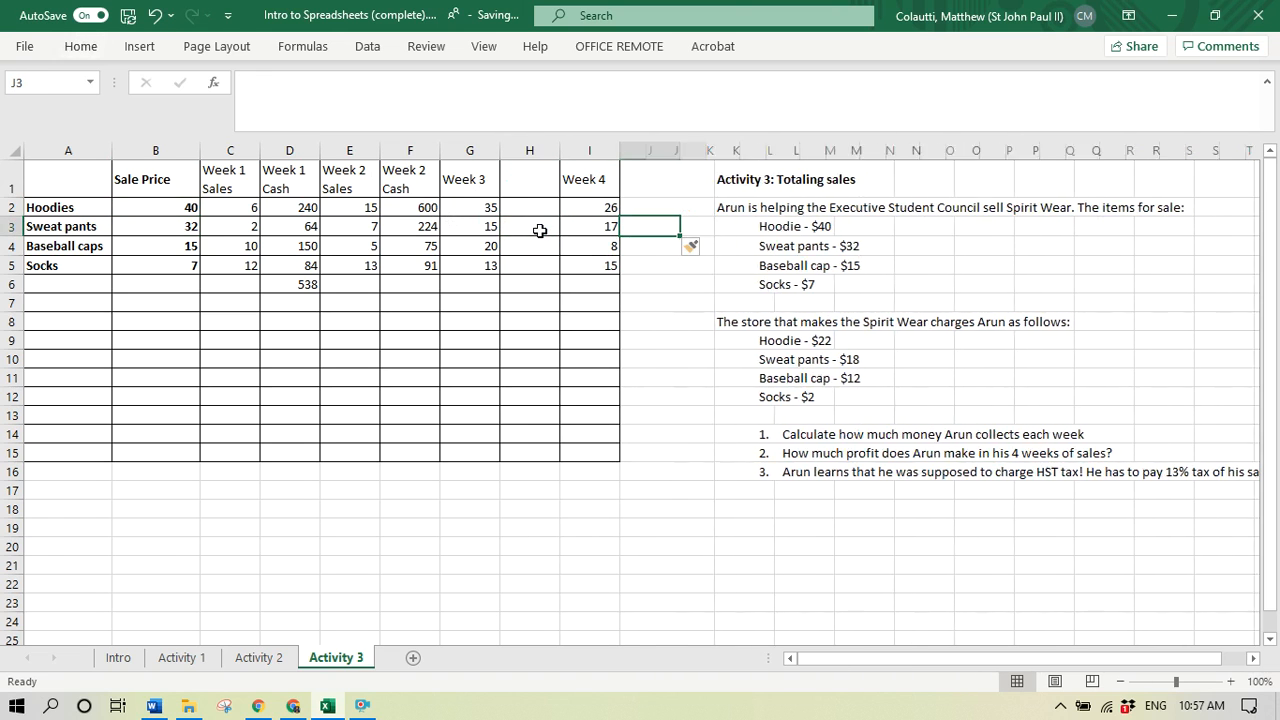
- Enter the headers "Week 3 Sales" in cell G1 and "Week 3 Cash" in cell H1
click(484, 177)
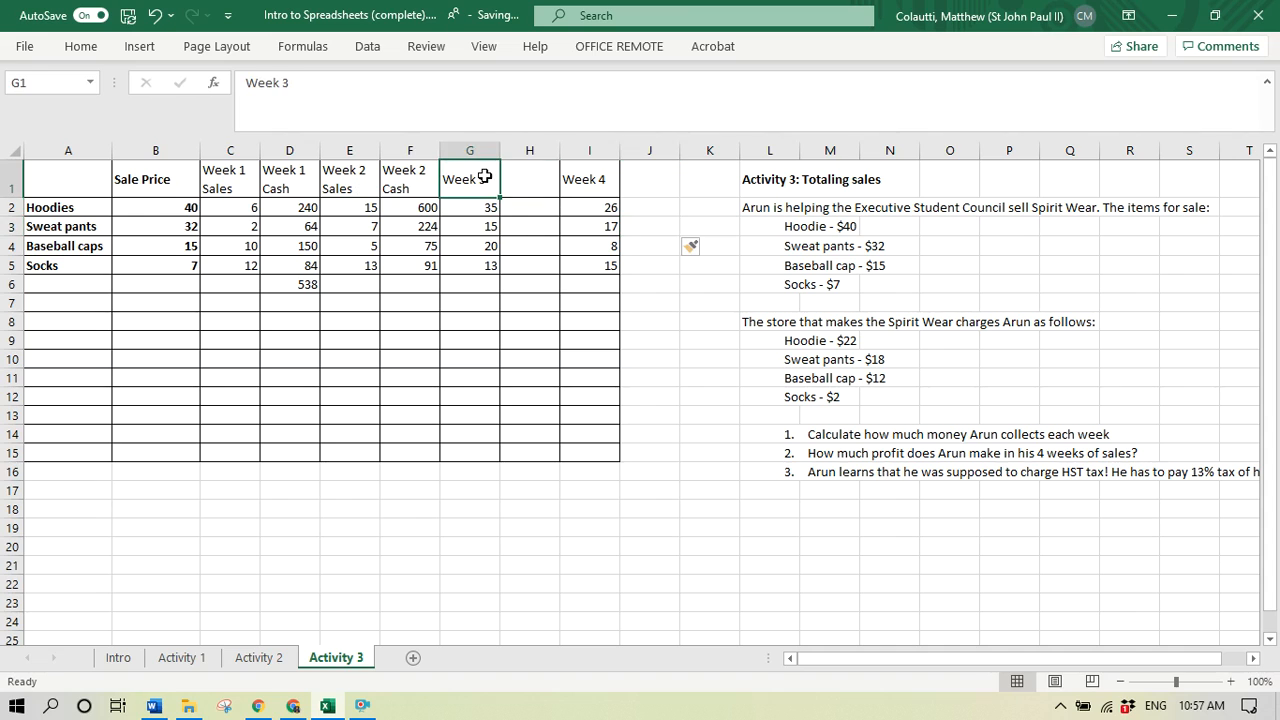
text(Week 3)
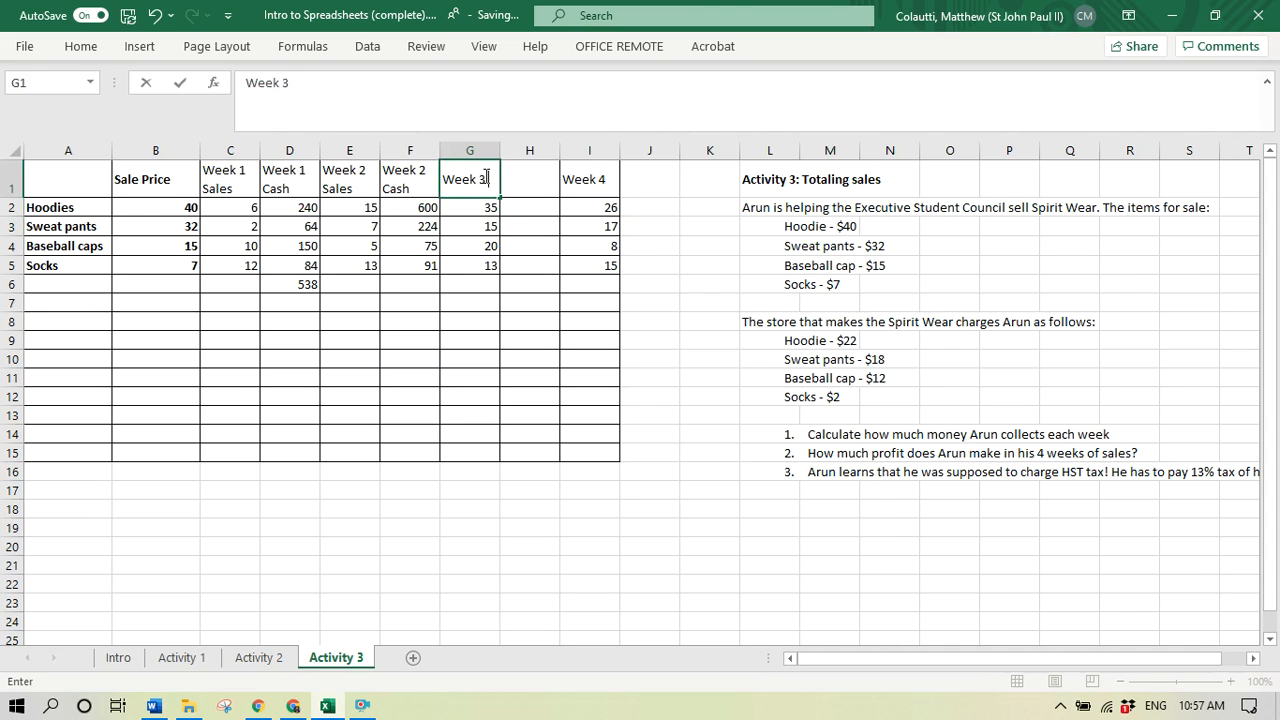
text( Sales)
key(Tab)
text(W)
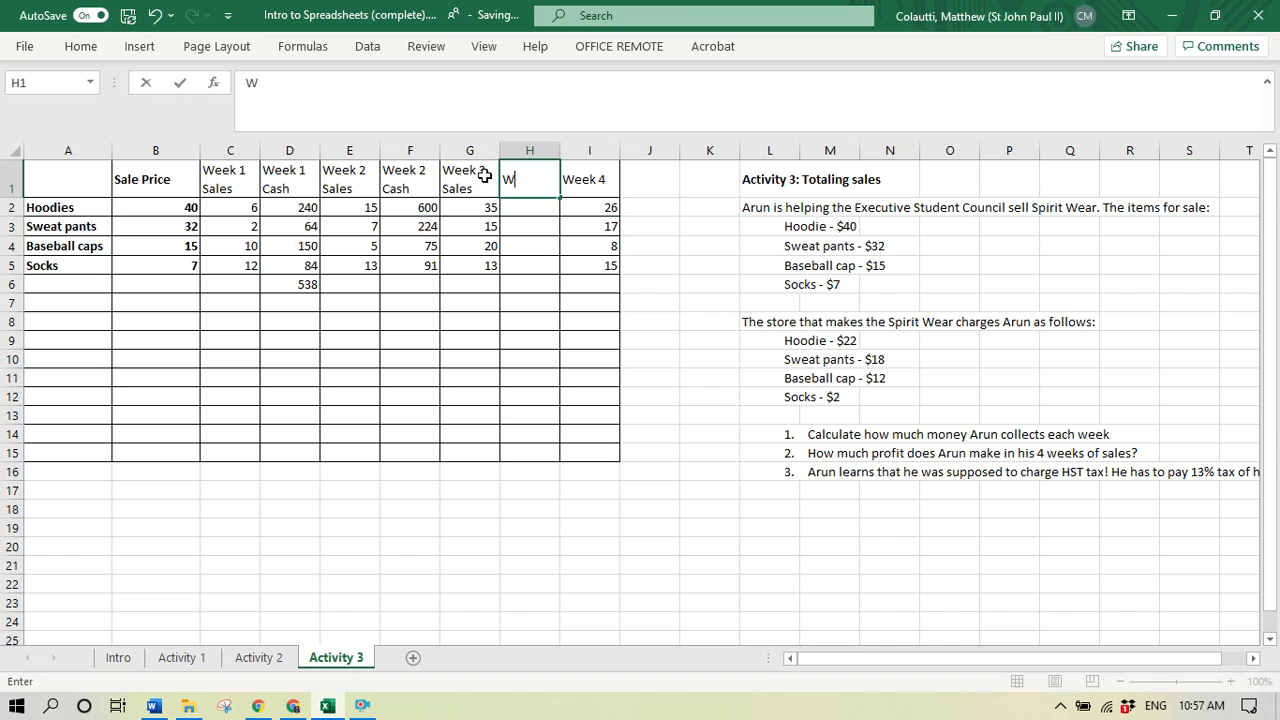
text(eek 3 Cash)
key(Tab)
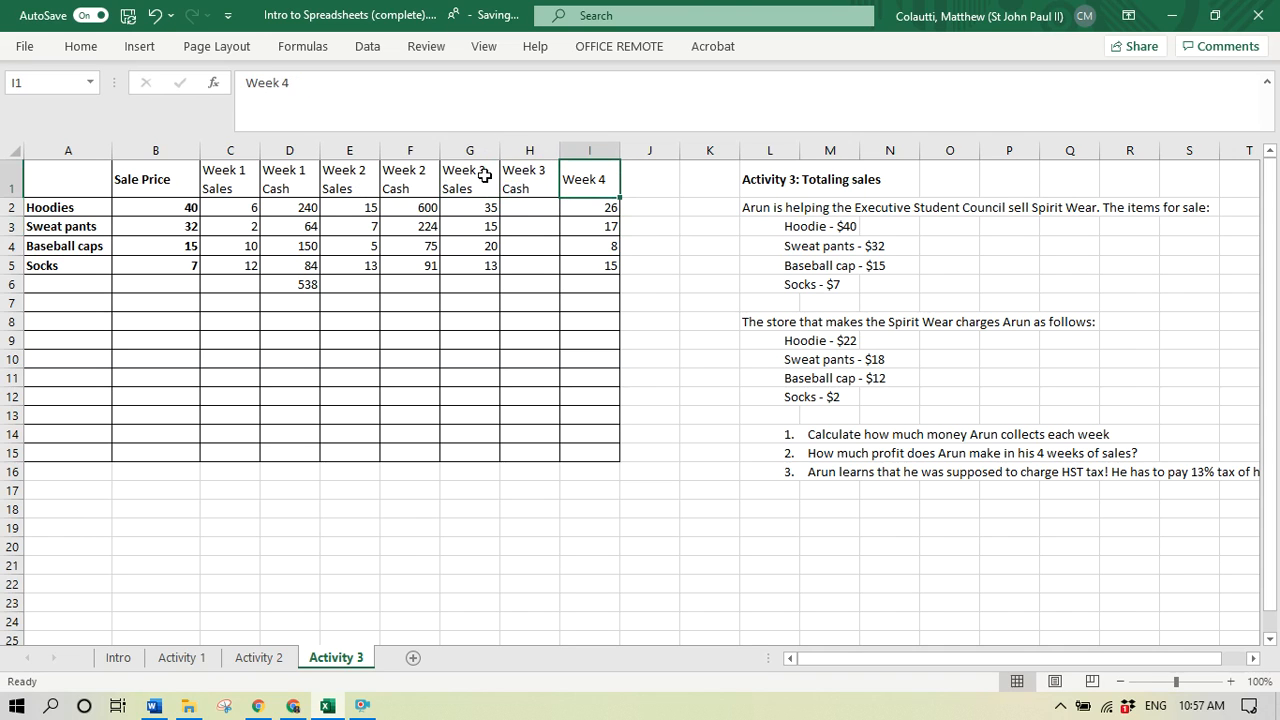
- Enter the headers "Week 4 Sale" in cell I1 and "Week 4 Cash" in cell J1
text(Week 4)
key(BackSpace)
text(4 Sale)
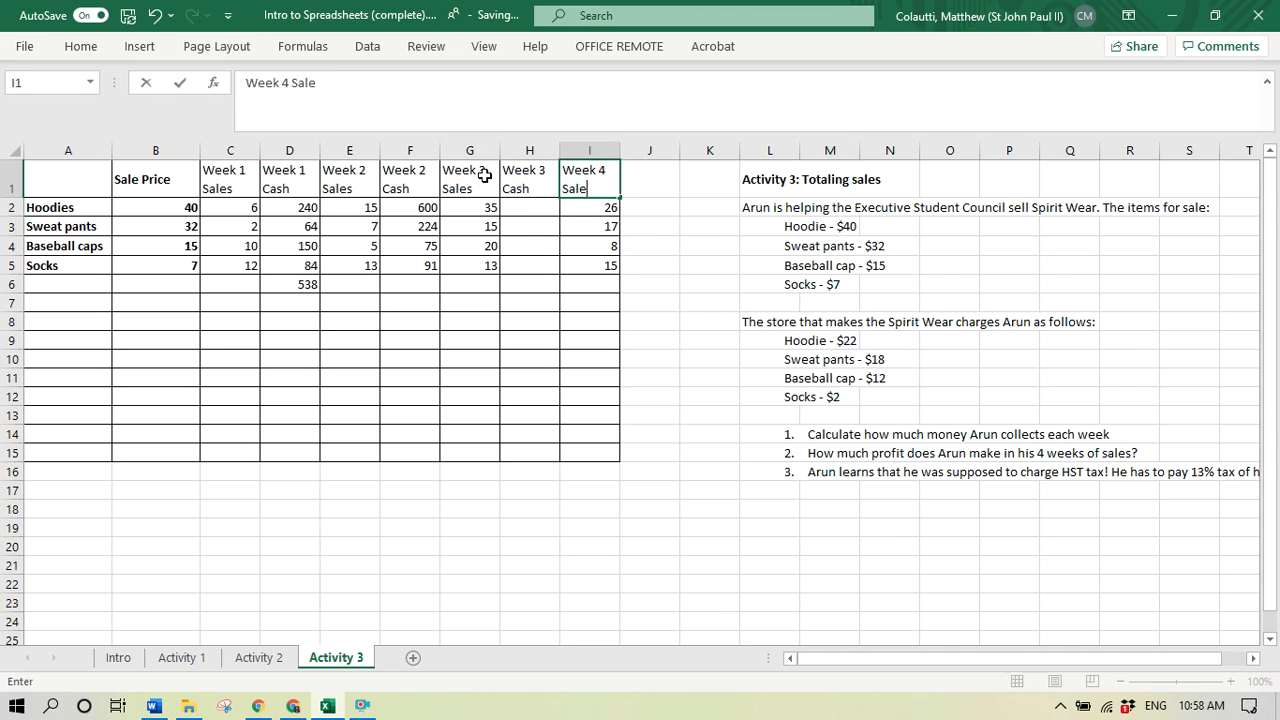
key(Tab)
text(Wee)
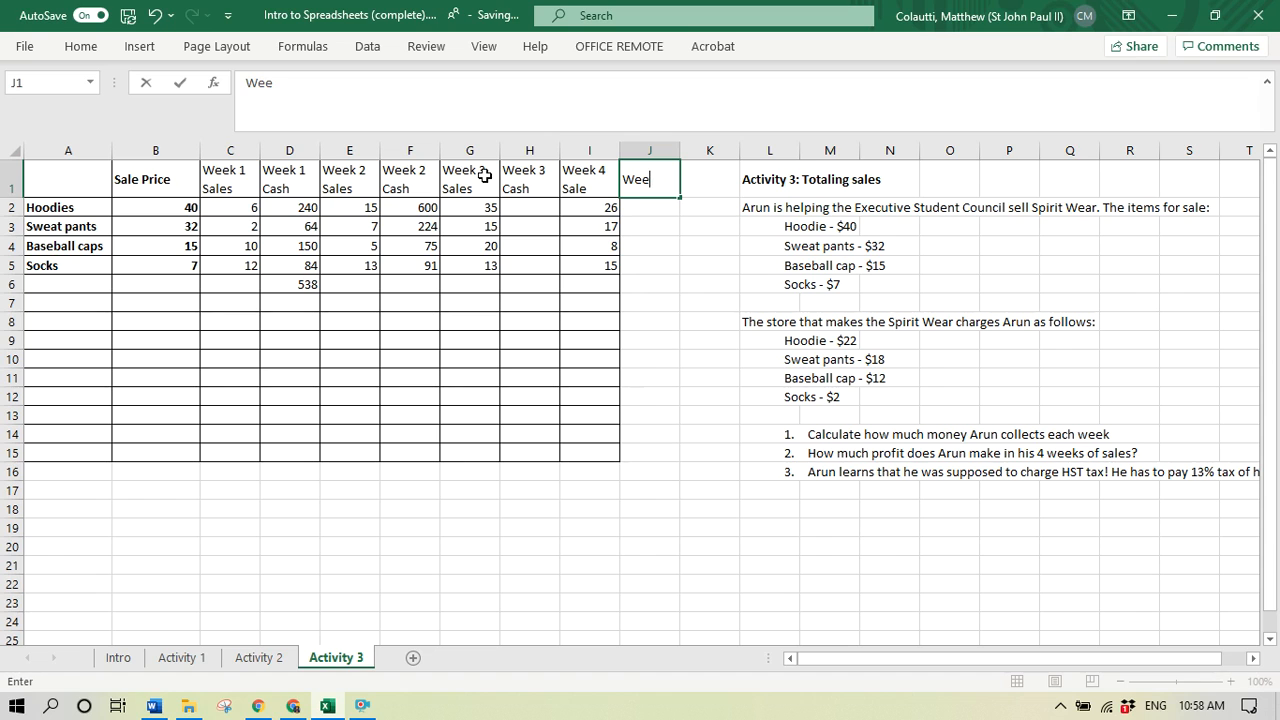
text(k 4 Cash)
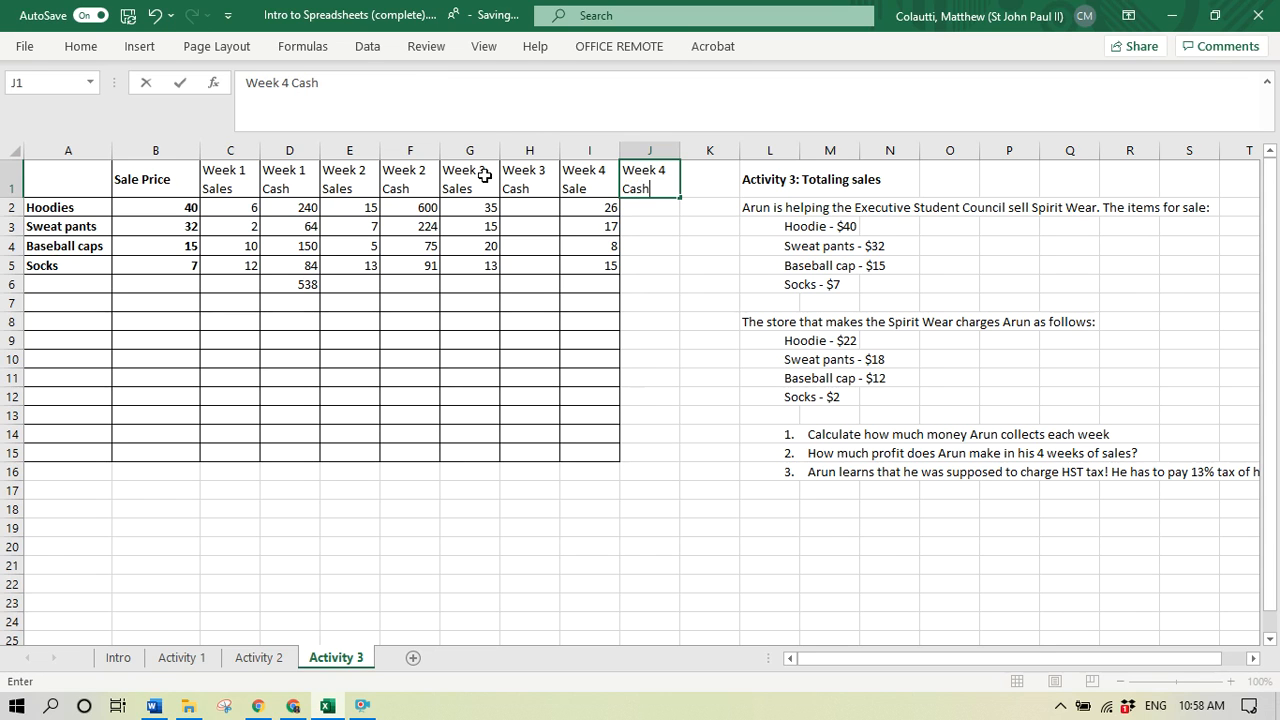
key(Return)
- Try copying the Week 2 cash formulas from cells F2 through F5 into the Week 3 Cash cells H2 through H5
drag(423, 209, 415, 267)
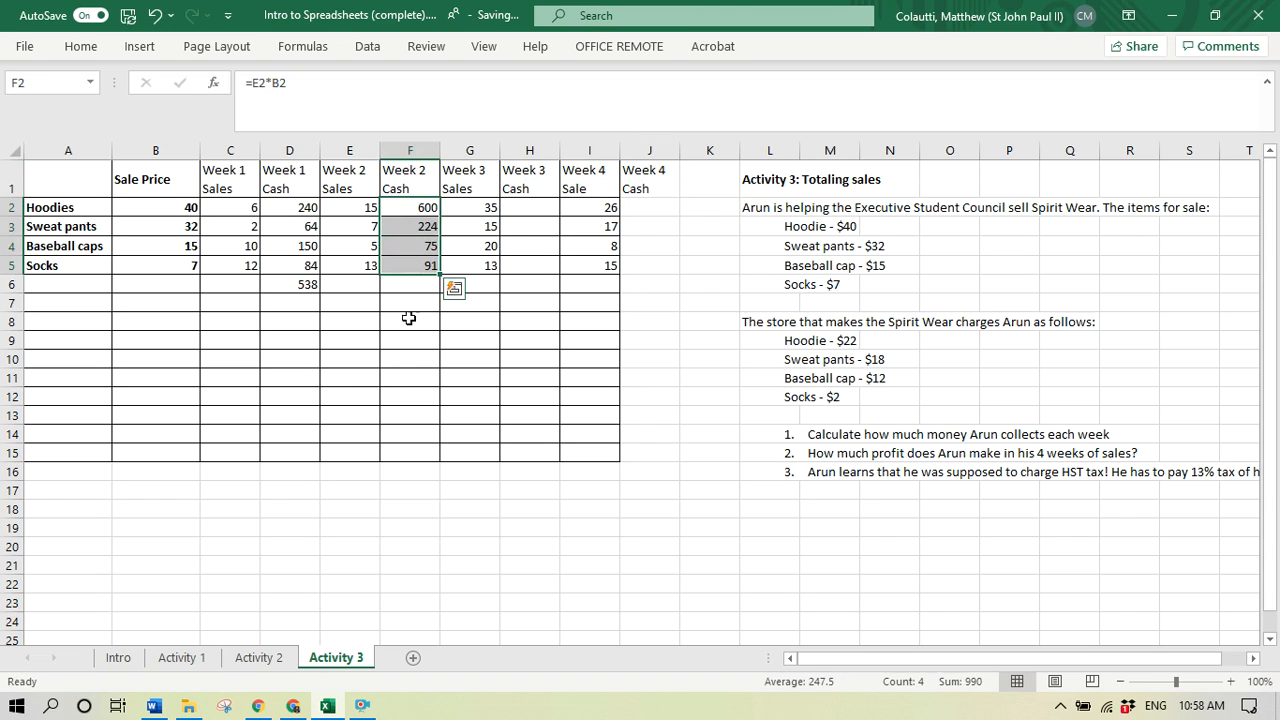
key(ctrl+c)
click(527, 208)
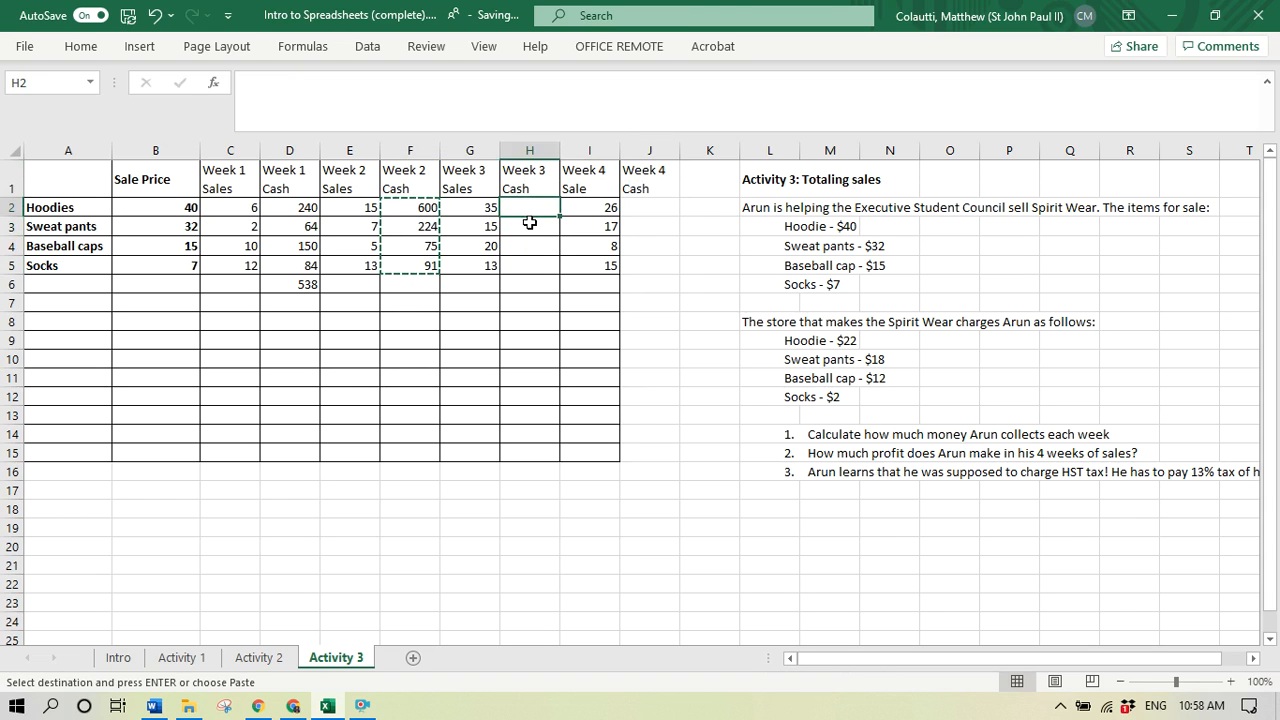
shift+click(559, 264)
key(ctrl+v)
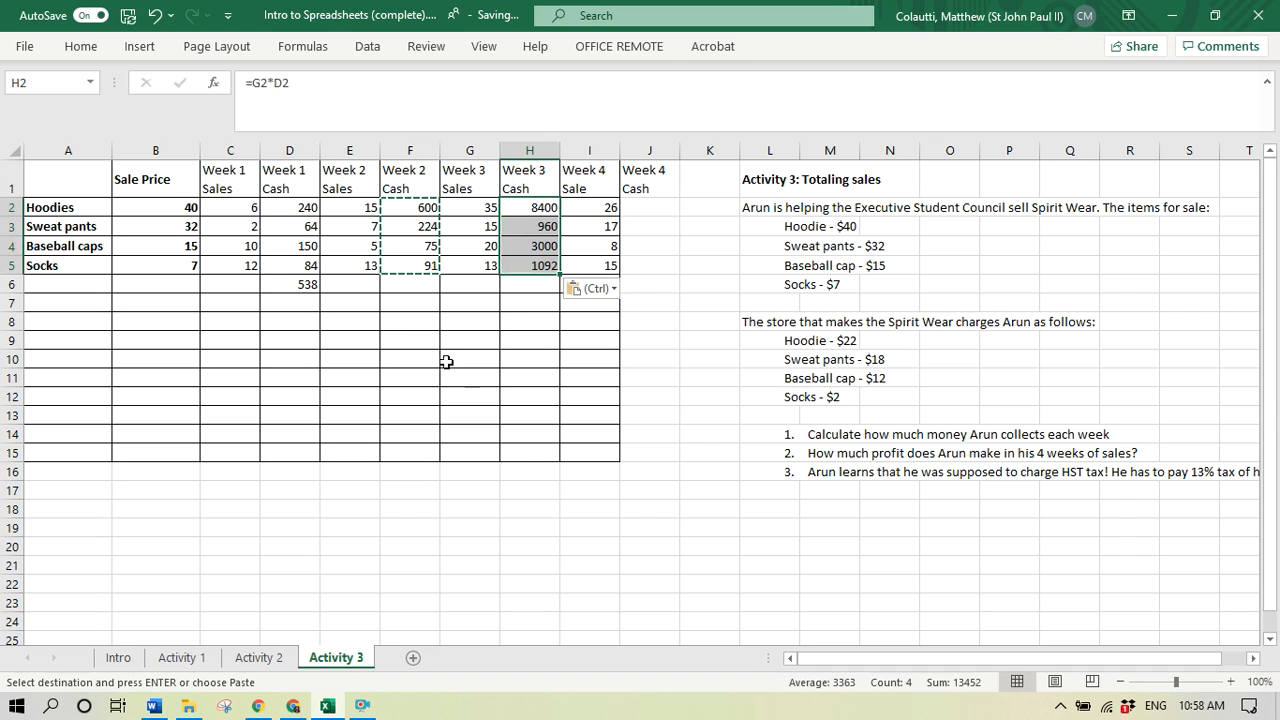
key(Escape)
- Compare the cell references in the hoodie cash formulas of Week 3 (cell H2) and Week 2 (cell F2)
click(524, 214)
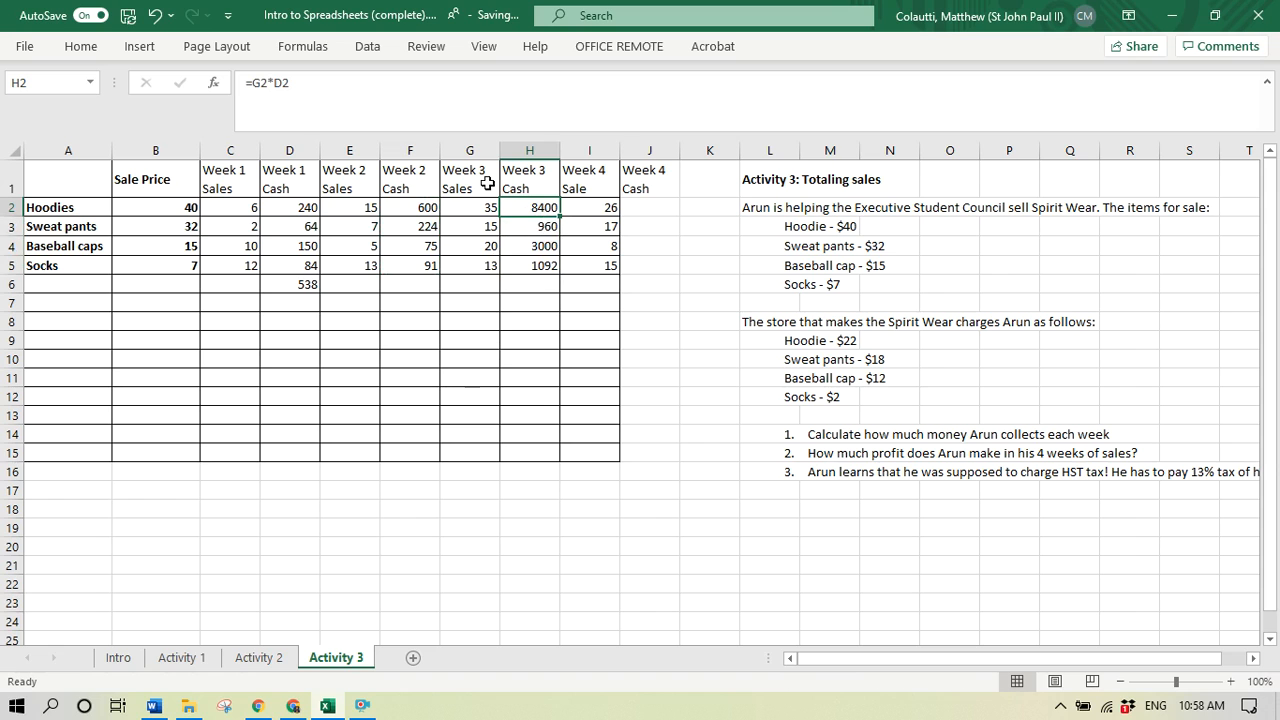
click(371, 98)
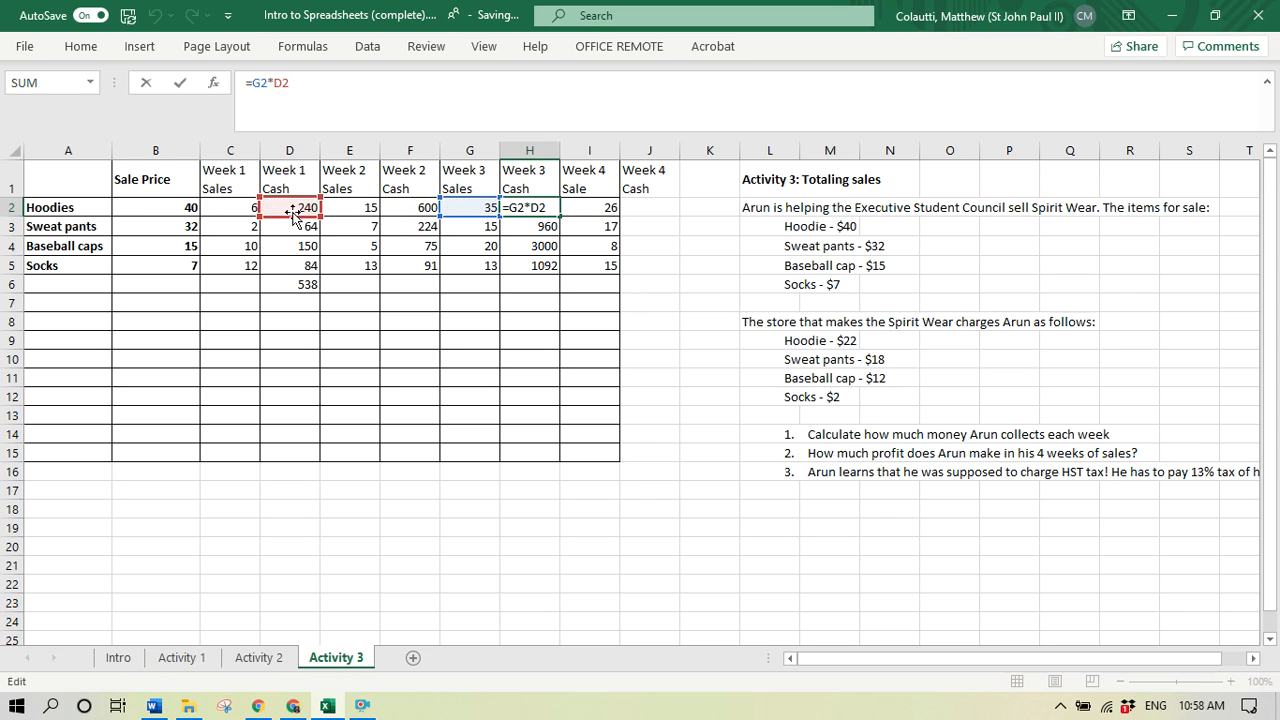
key(ctrl+Return)
click(414, 211)
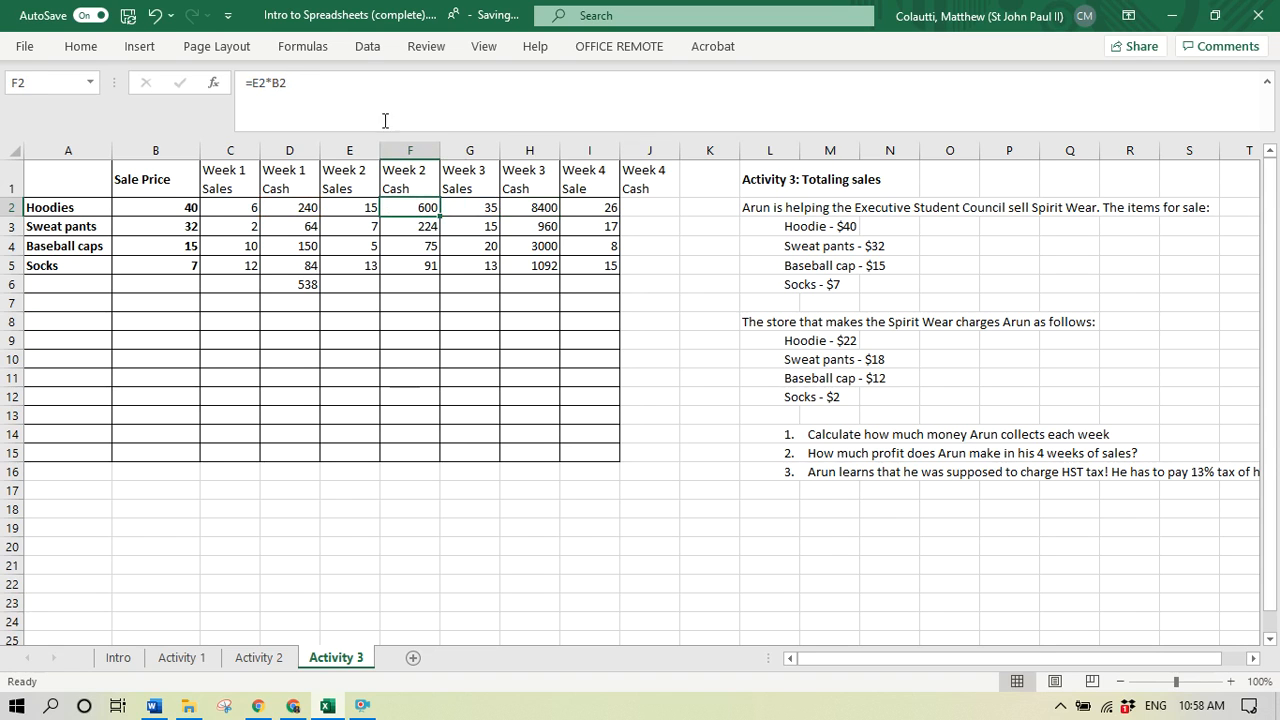
click(365, 92)
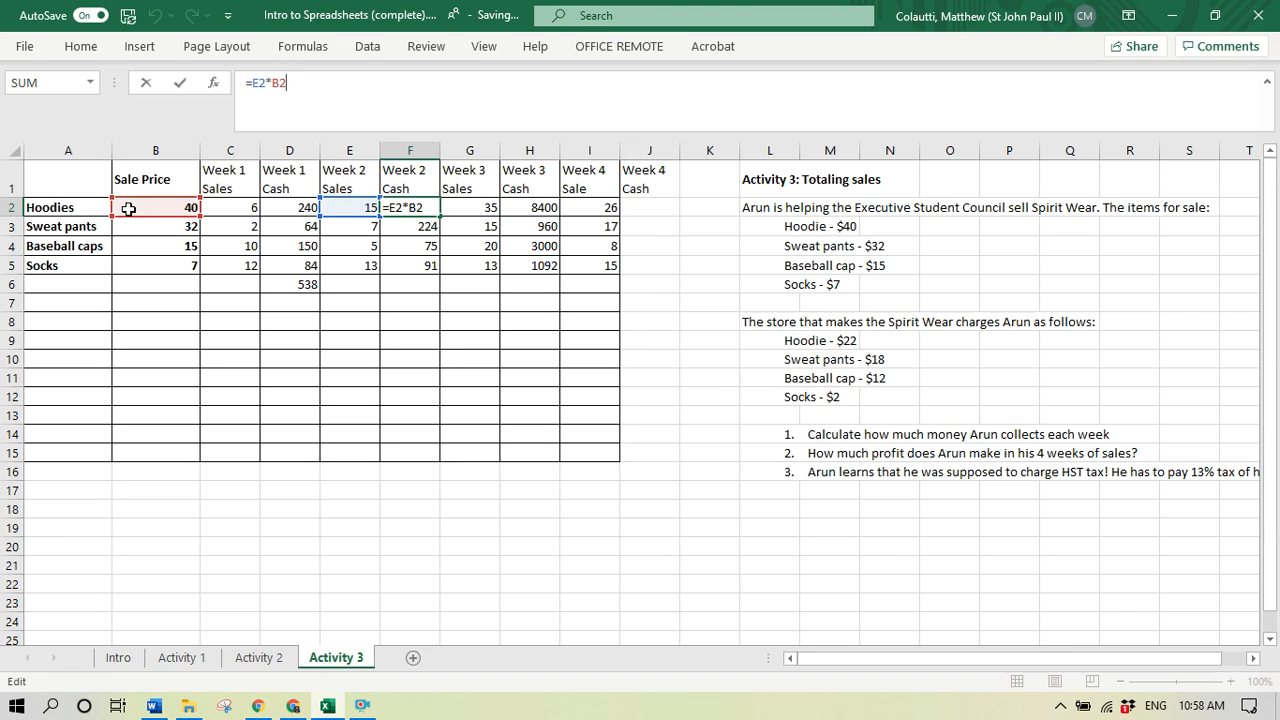
key(ctrl+Return)
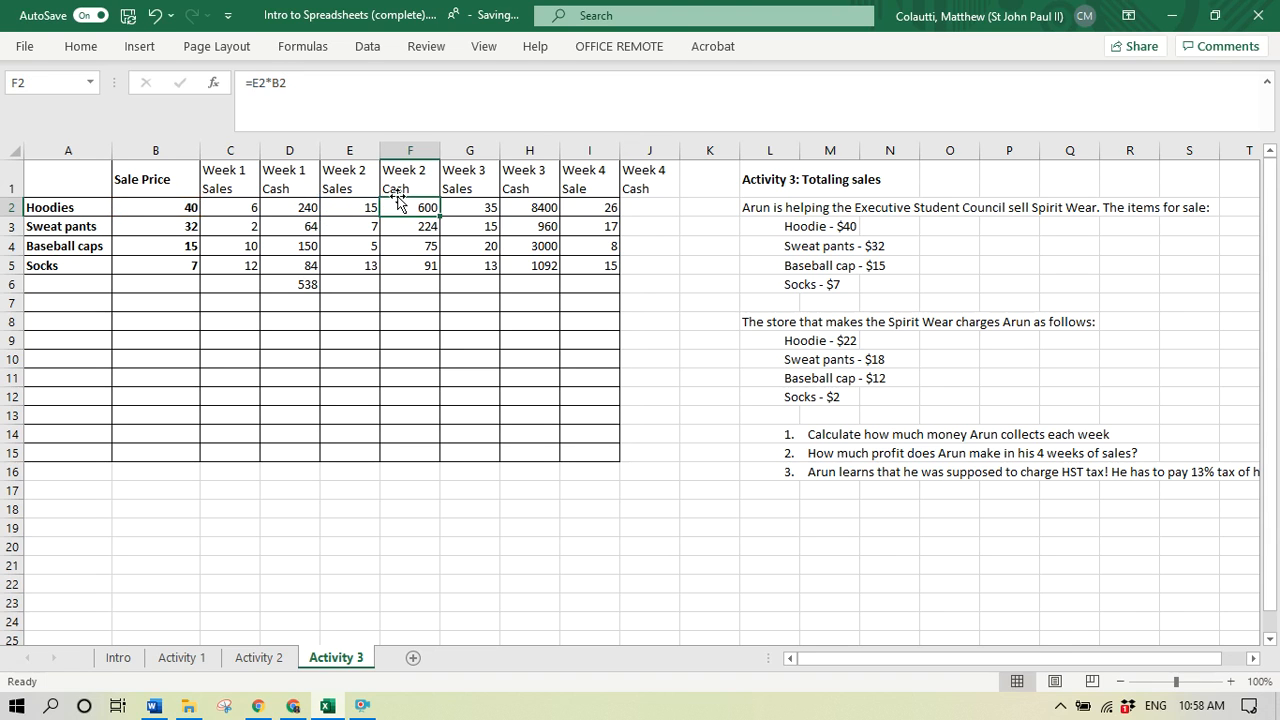
click(548, 211)
click(430, 110)
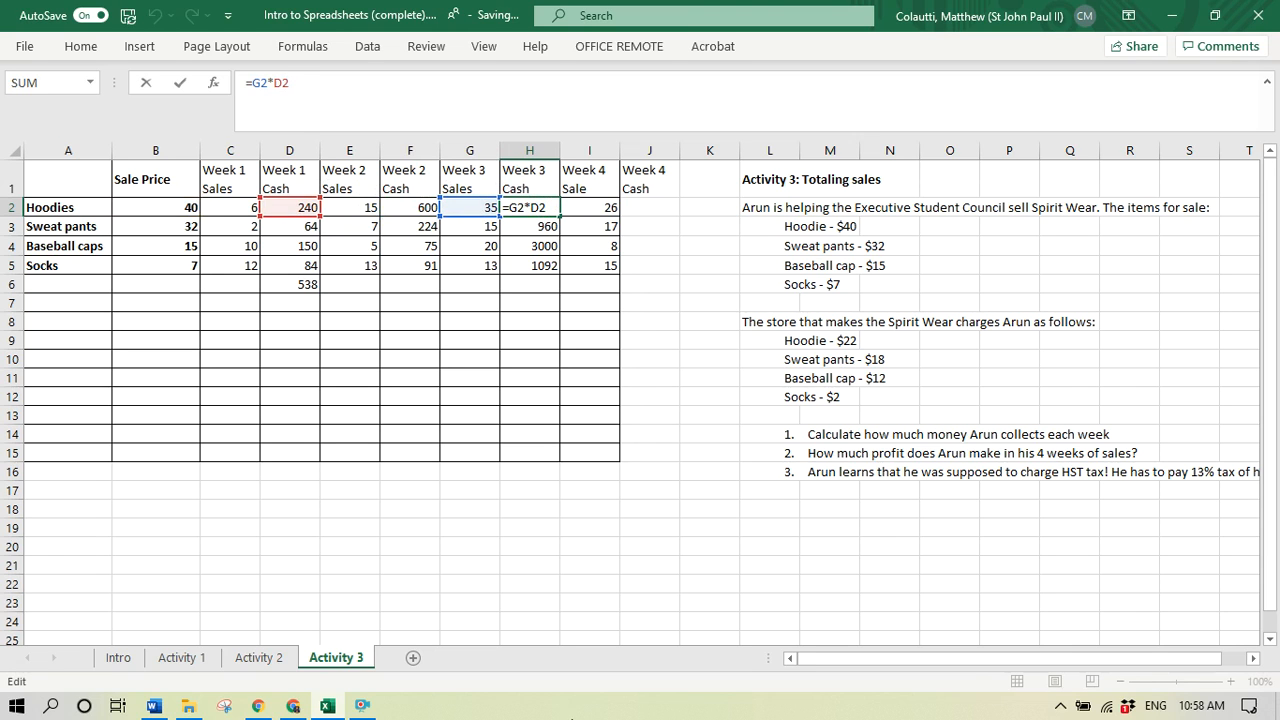
key(ctrl+Return)
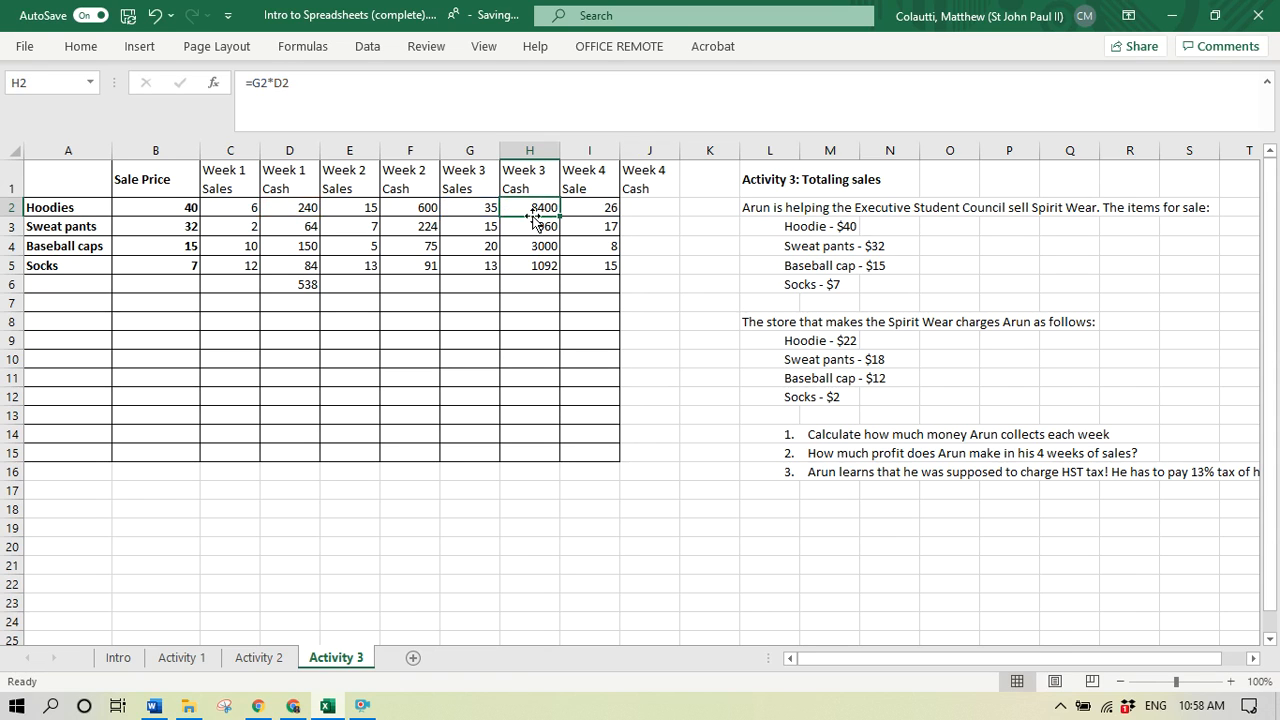
- Clear the pasted Week 3 cash formulas from cells H2 through H5
drag(533, 207, 560, 266)
text(=)
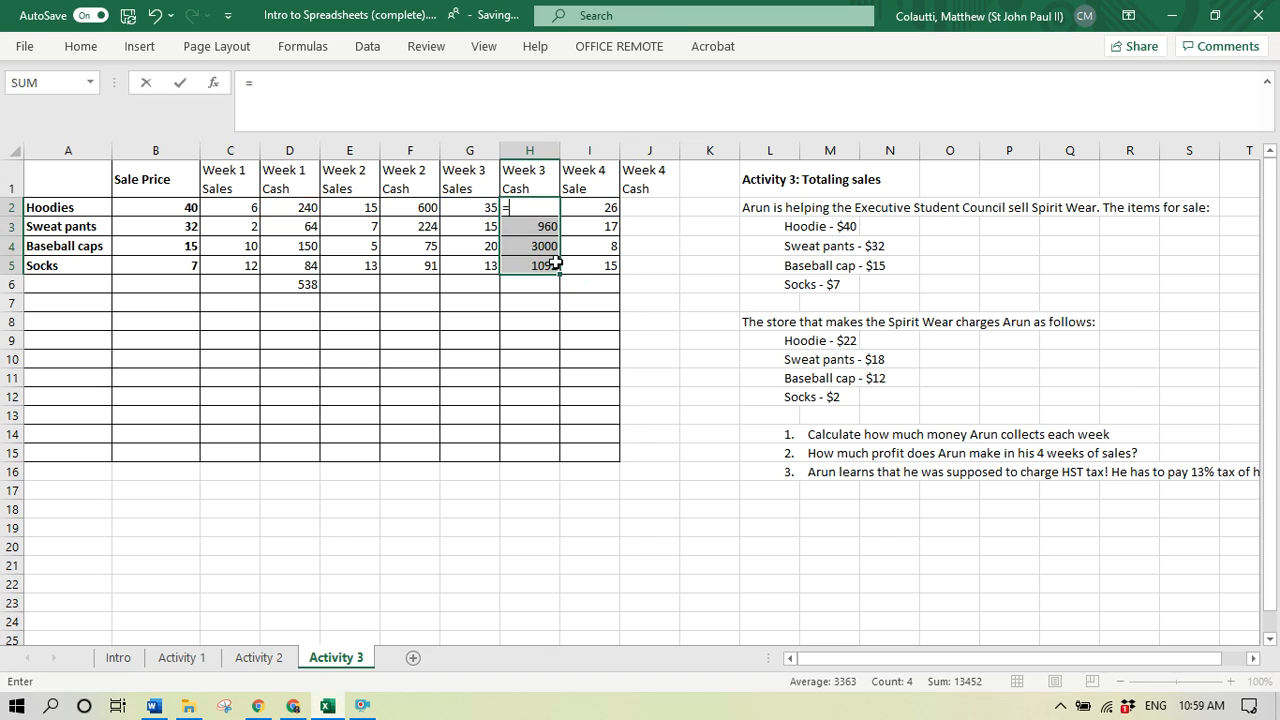
key(Escape)
key(Delete)
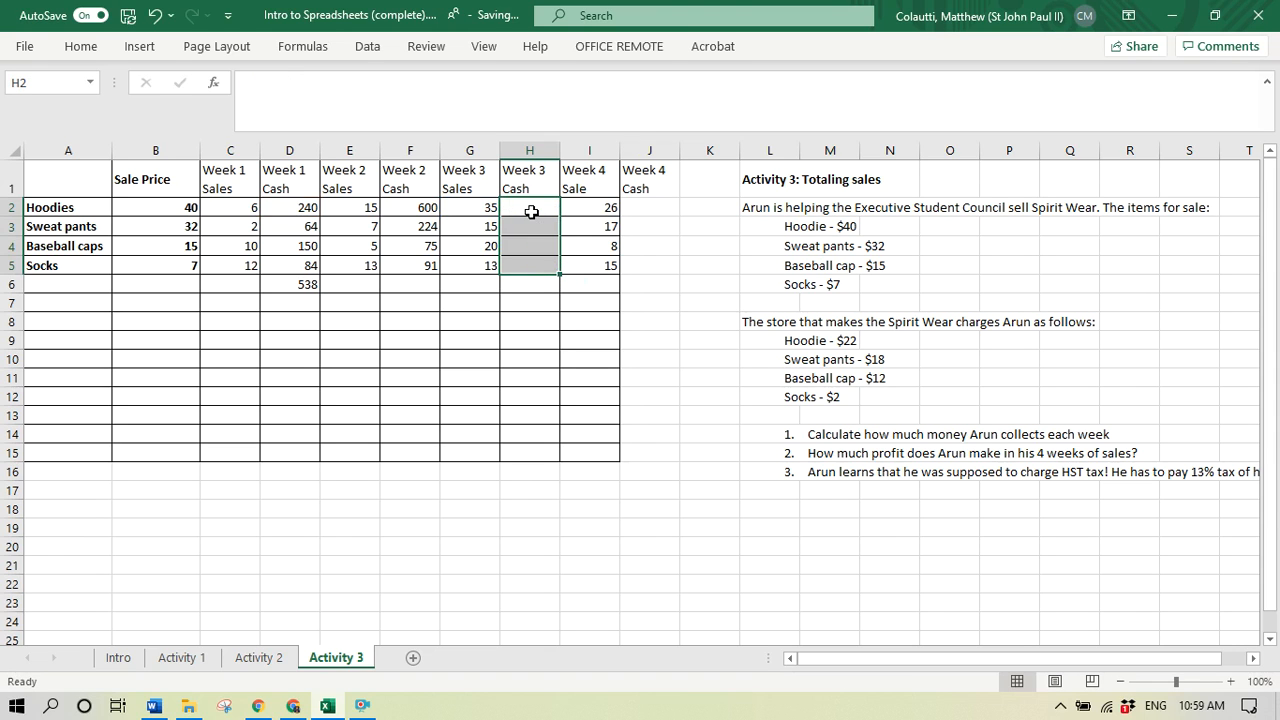
- Calculate the Week 3 hoodie cash in cell H2 with the formula =G2*B2
click(531, 209)
text(=)
click(490, 208)
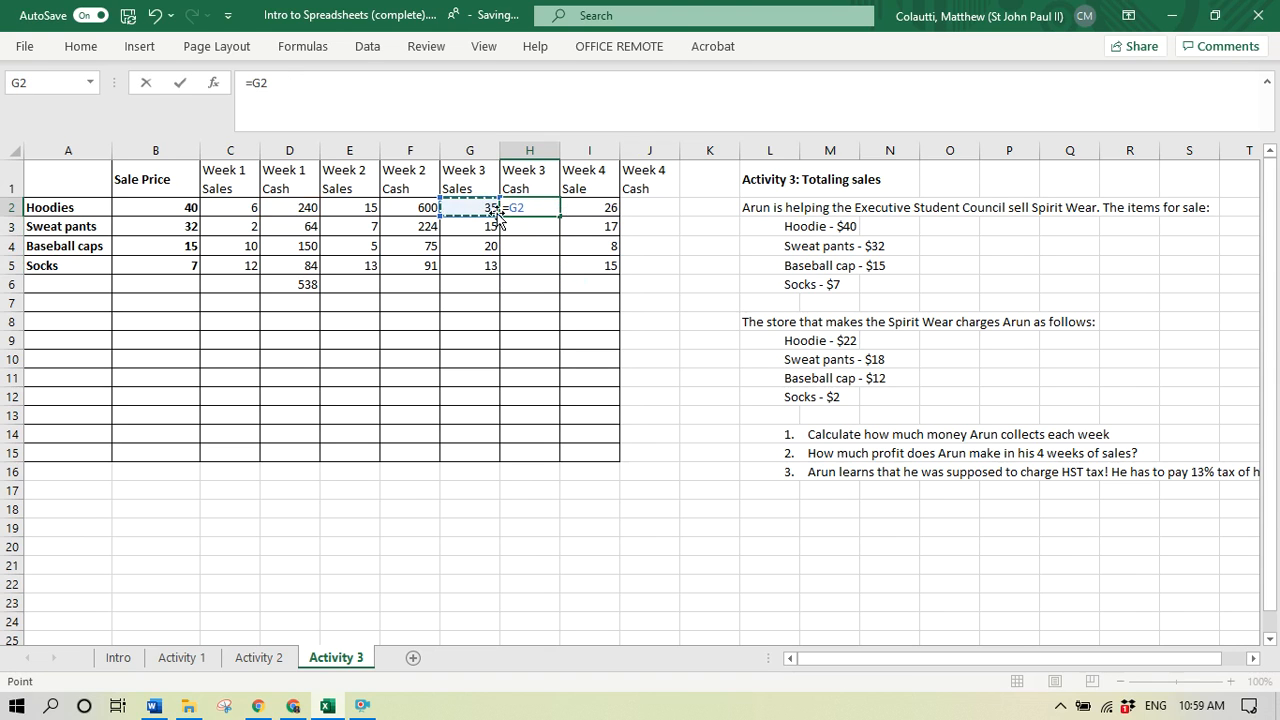
text(*)
click(168, 207)
key(Return)
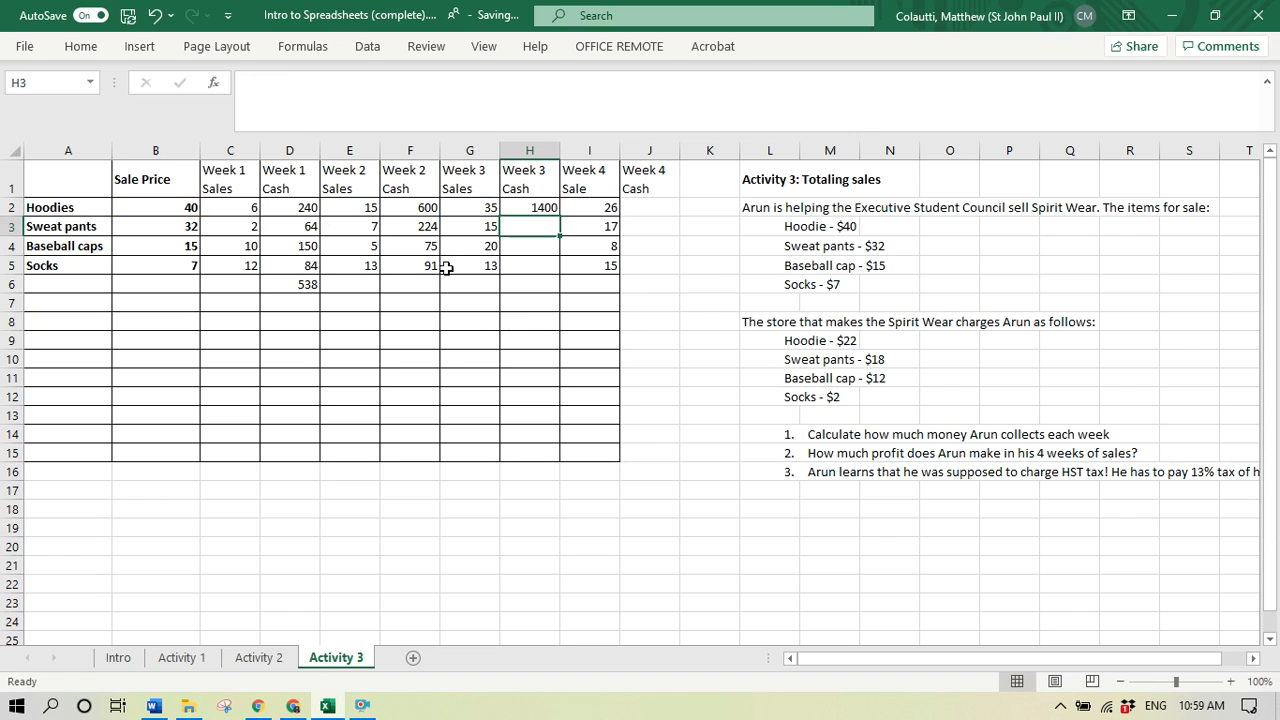
- Lock the Sale Price column in the Week 2 hoodie cash formula in cell F2, making it =E2*$B2
click(430, 205)
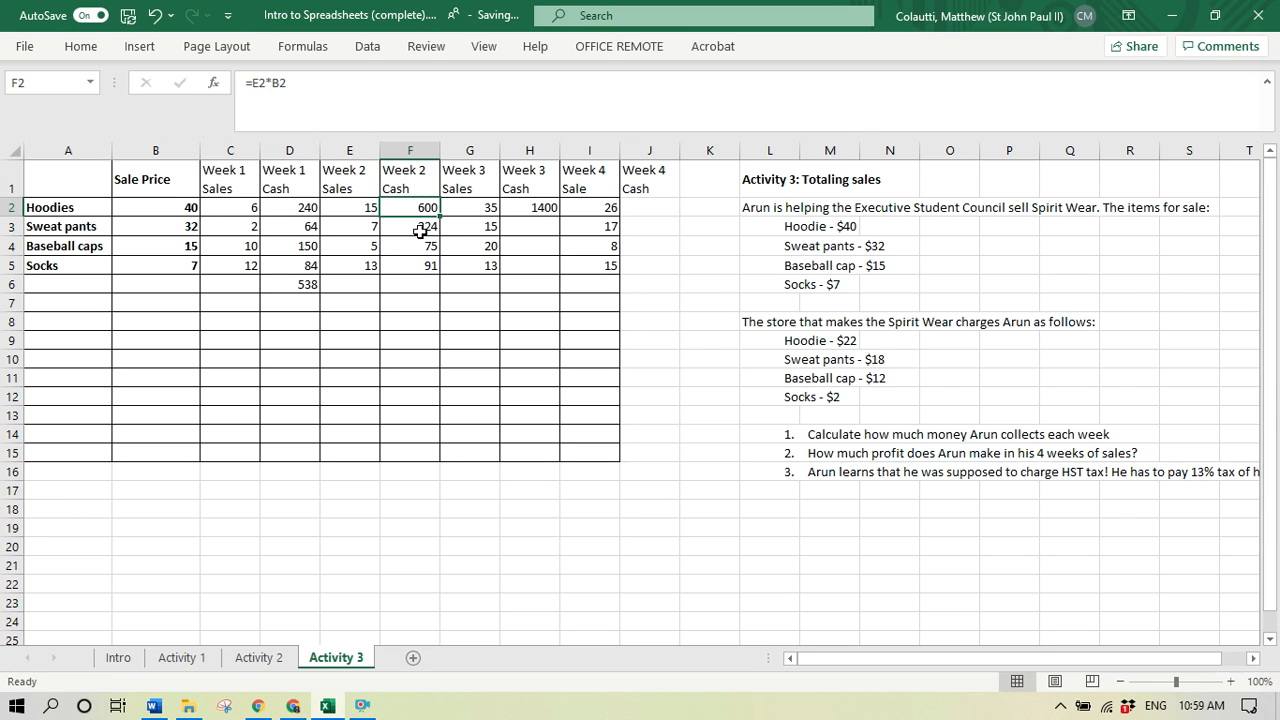
click(303, 97)
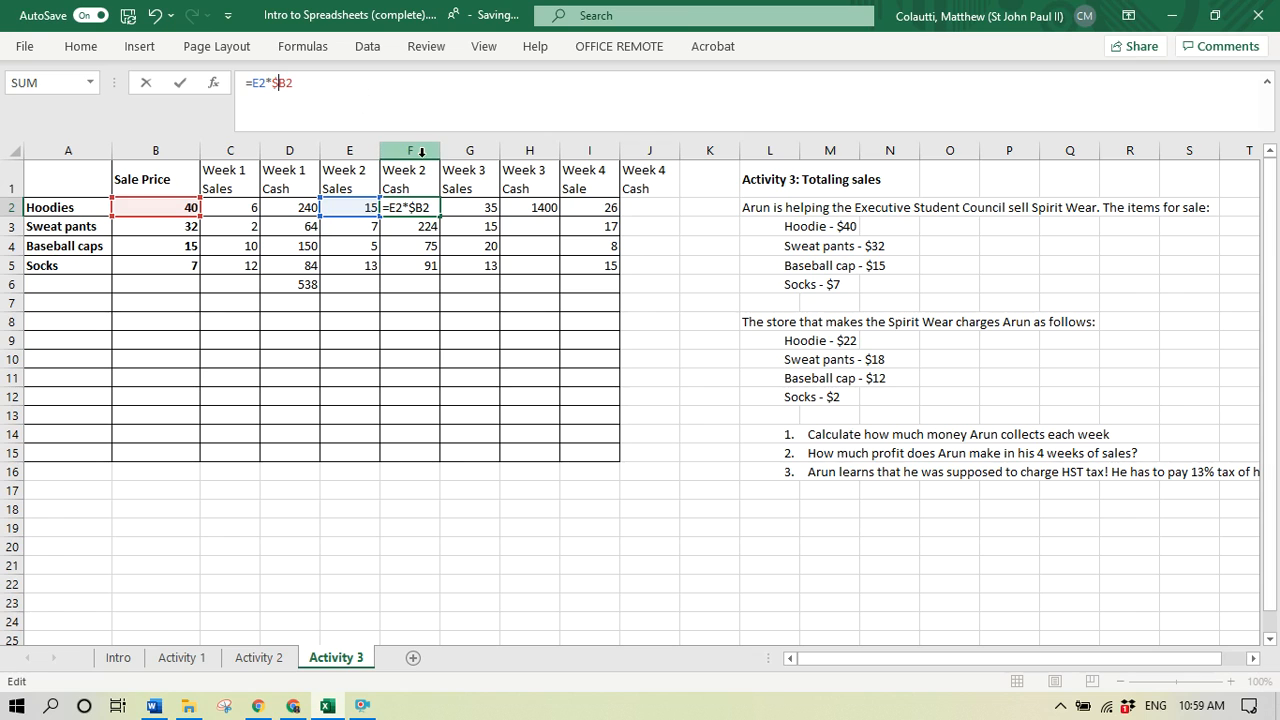
key(Return)
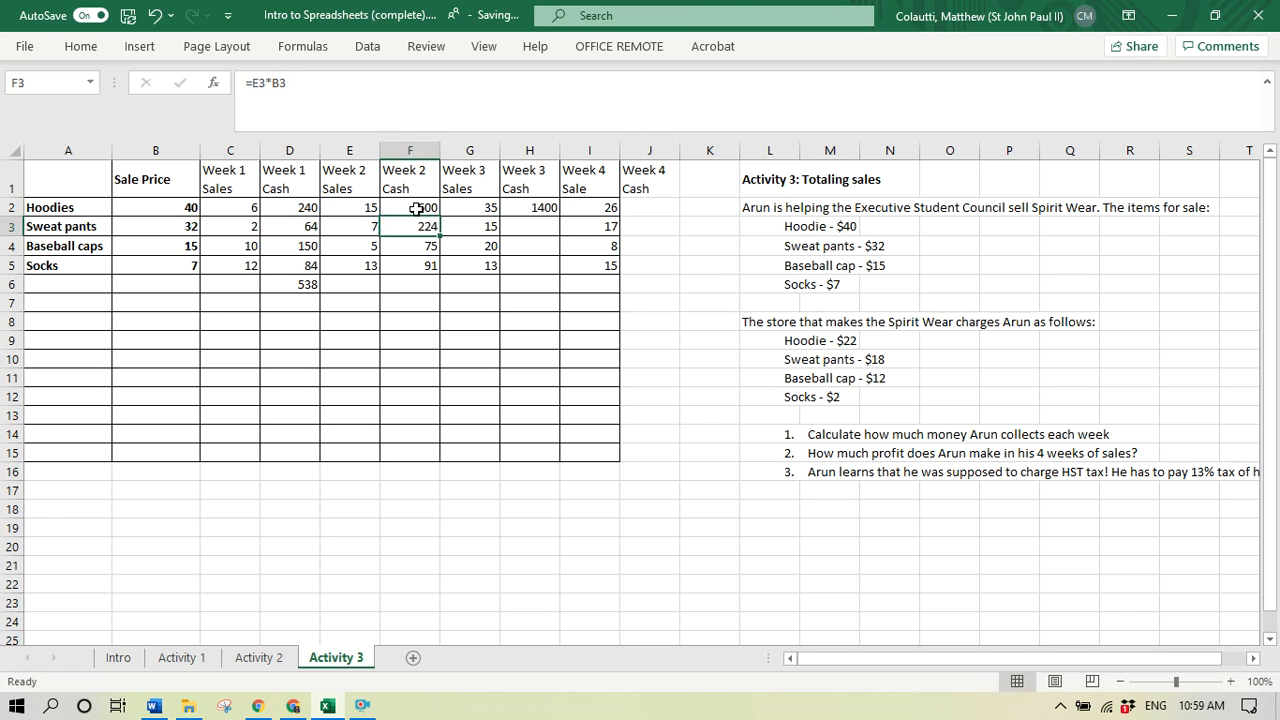
- Copy the Week 2 hoodie cash formula with the locked Sale Price column from F2 down to F3 through F5
click(423, 208)
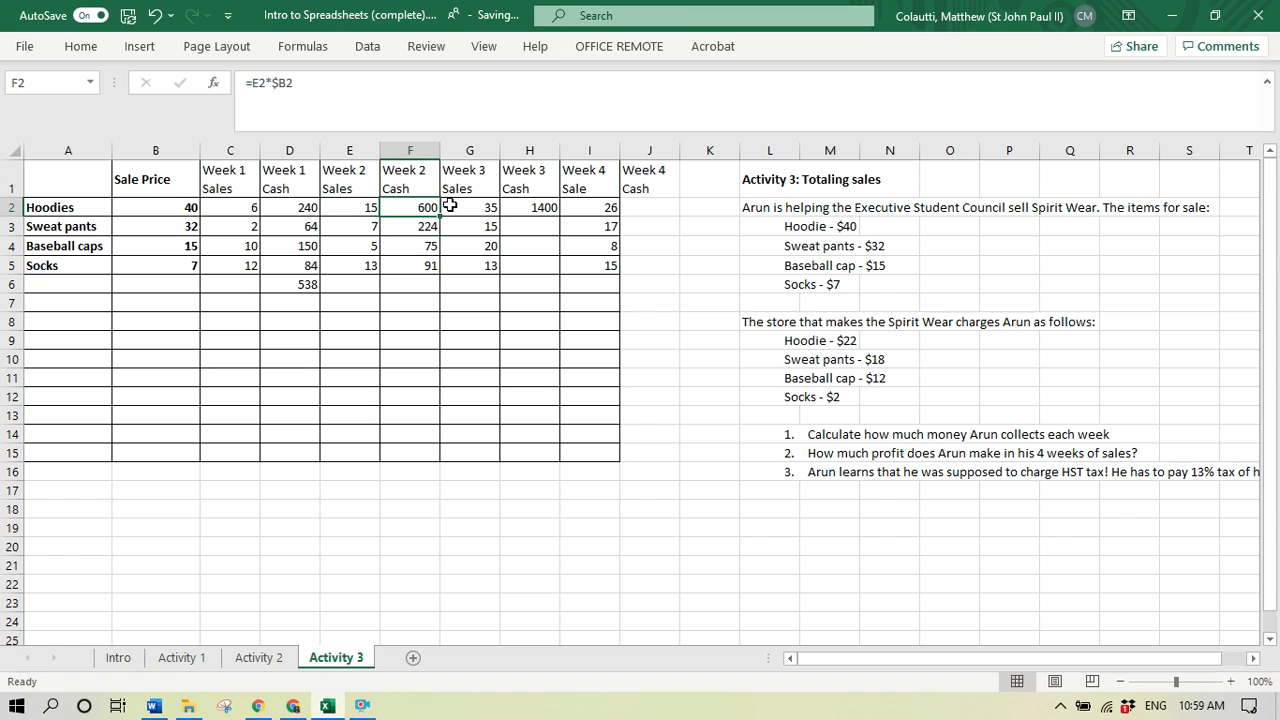
key(ctrl+c)
key(shift+Down)
key(shift+Down)
key(shift+Down)
key(ctrl+v)
key(Escape)
- Check the Sale Price references in the Week 2 cash formulas for sweat pants and baseball caps
click(414, 232)
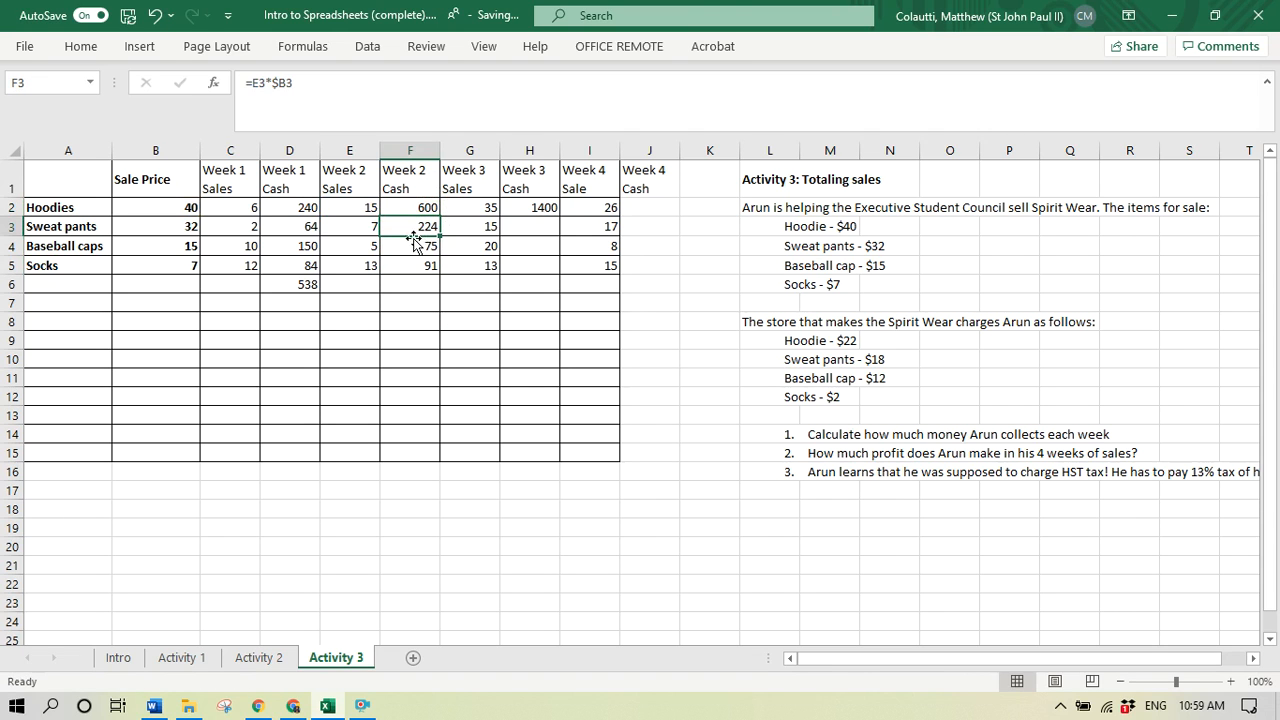
click(288, 86)
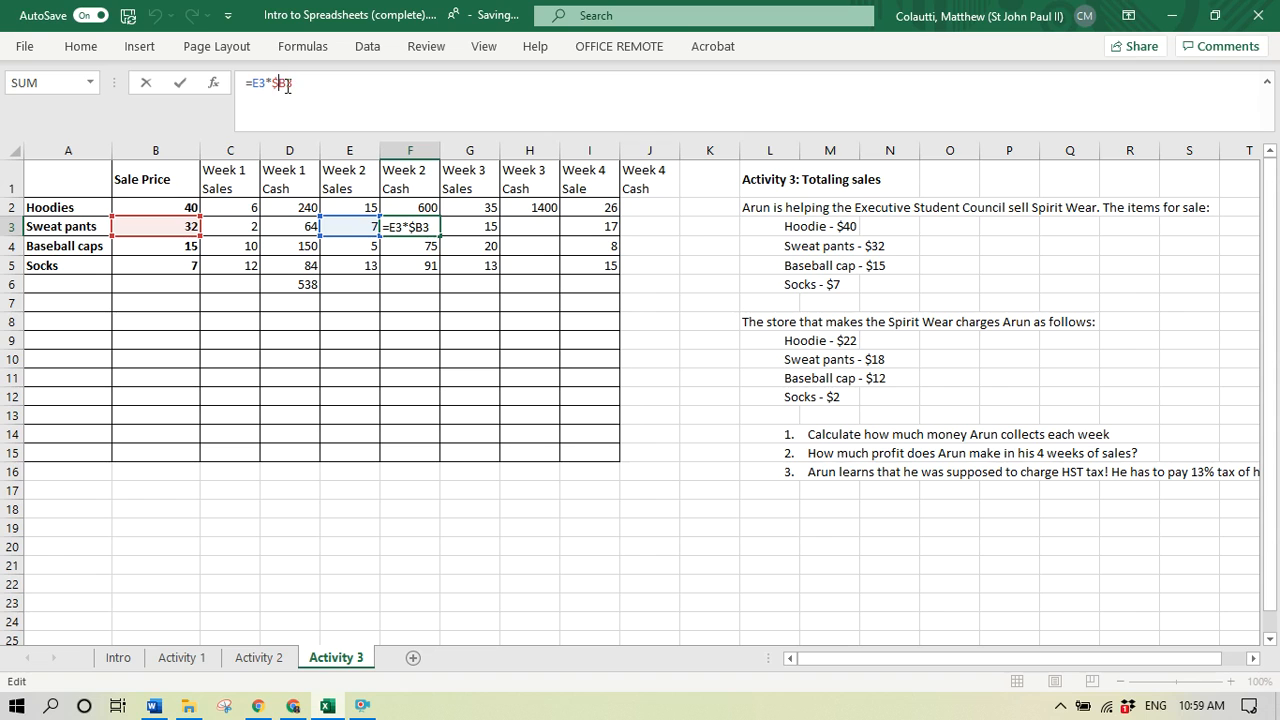
click(423, 246)
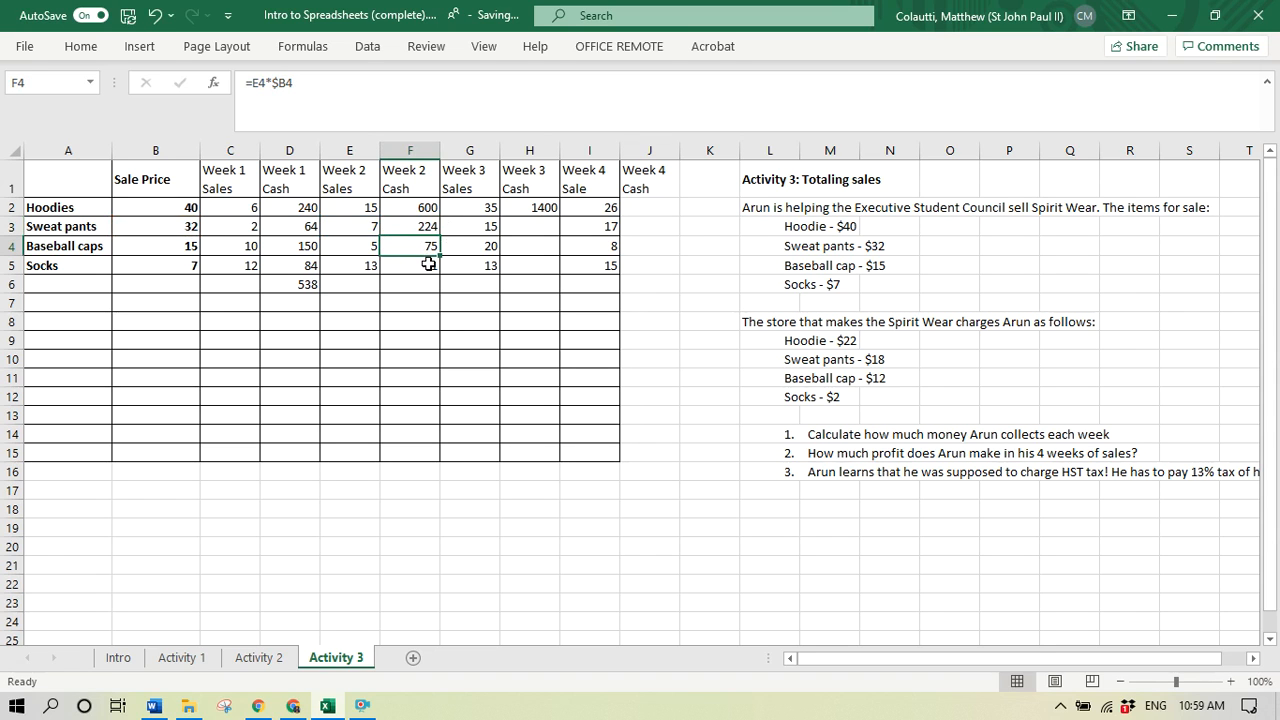
click(418, 230)
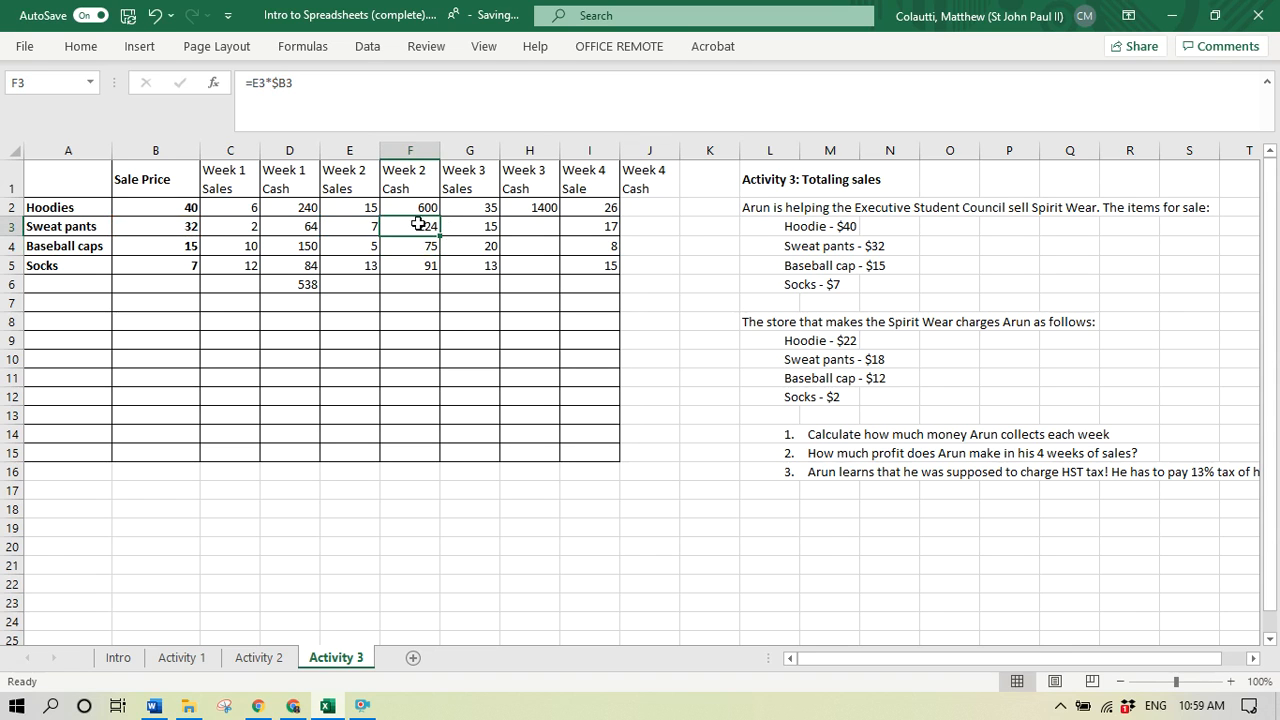
- Copy the Week 2 cash formulas from F2 through F5 into the Week 3 Cash column, starting at H2
drag(423, 207, 427, 264)
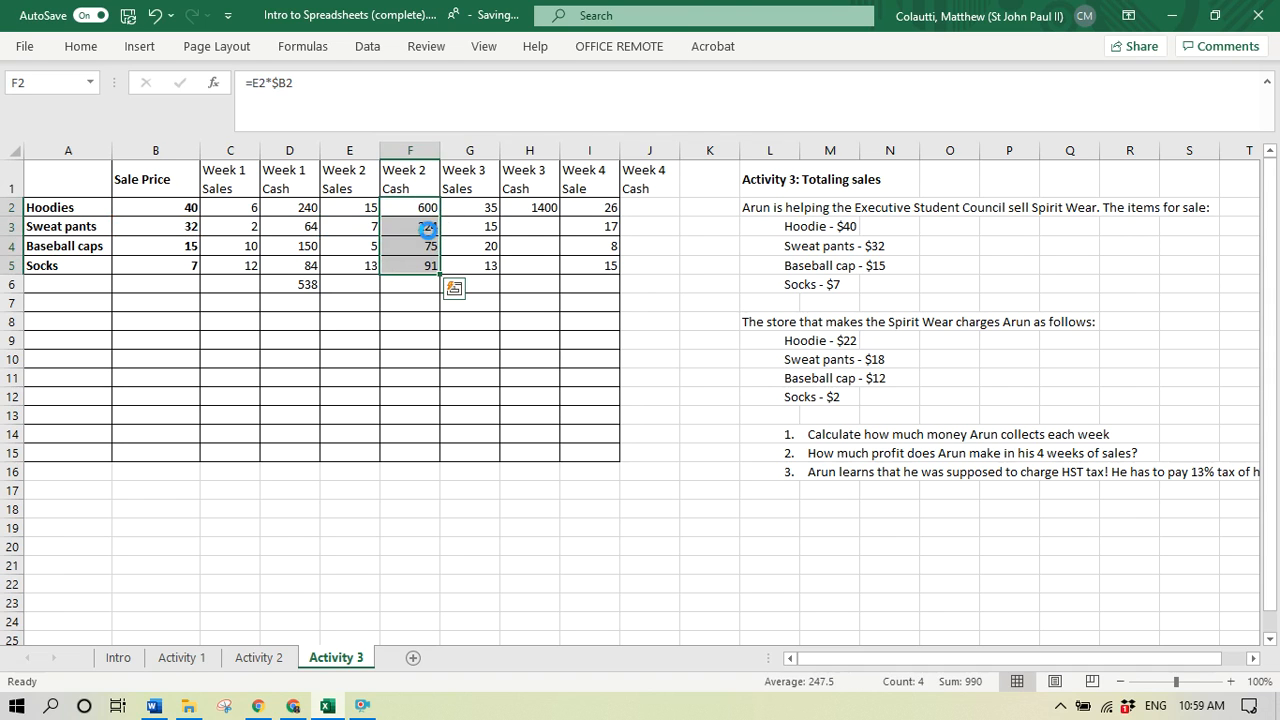
key(ctrl+c)
click(531, 212)
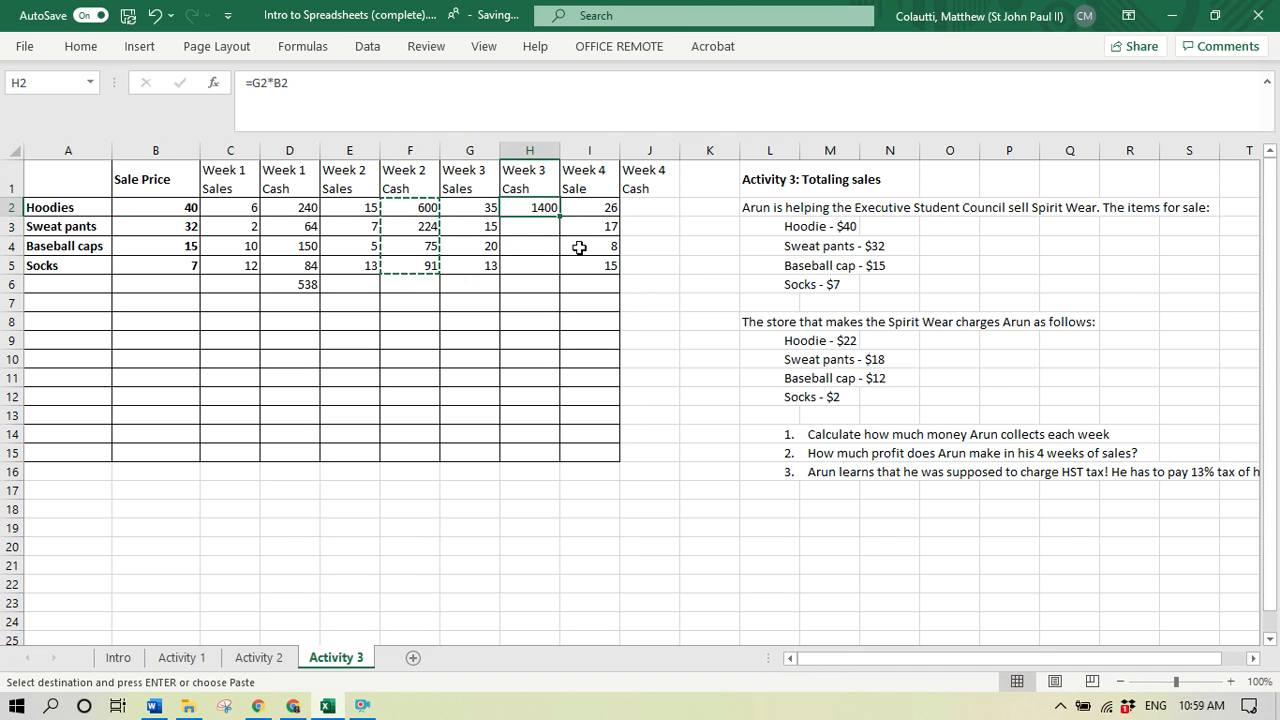
key(ctrl+v)
- Examine which cells the Week 3 hoodie cash formula in H2 refers to
click(531, 208)
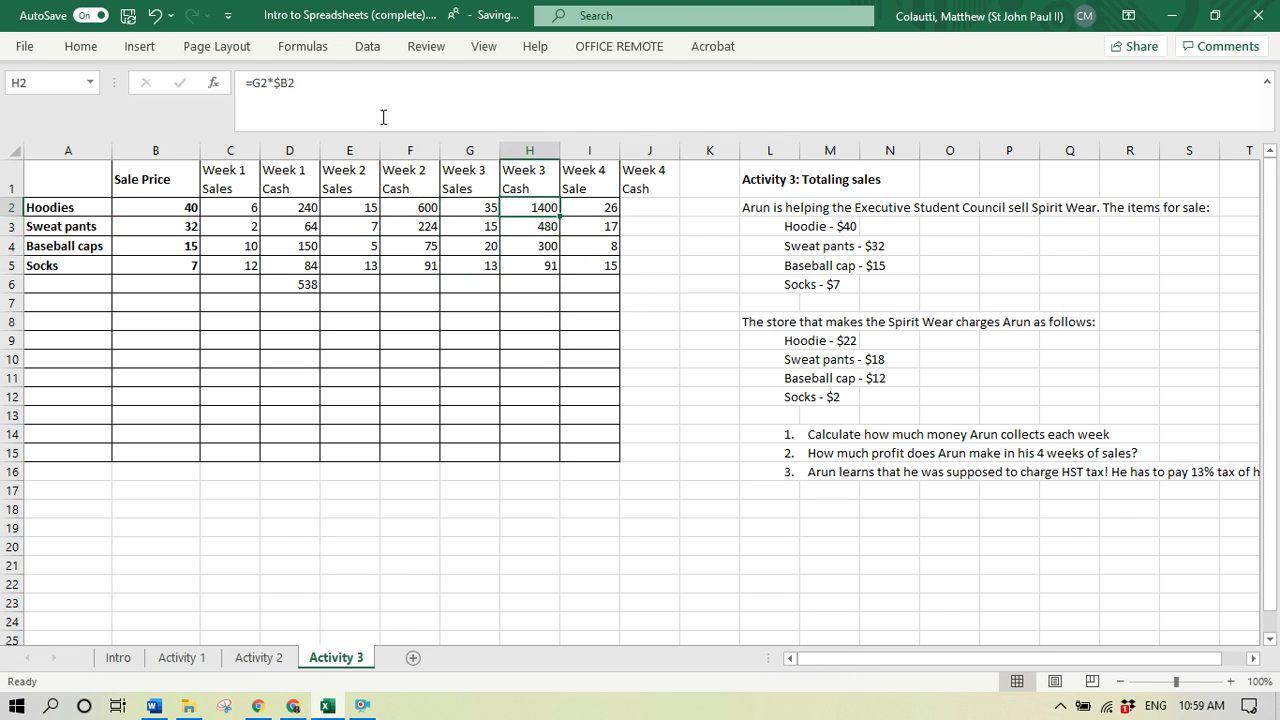
click(370, 101)
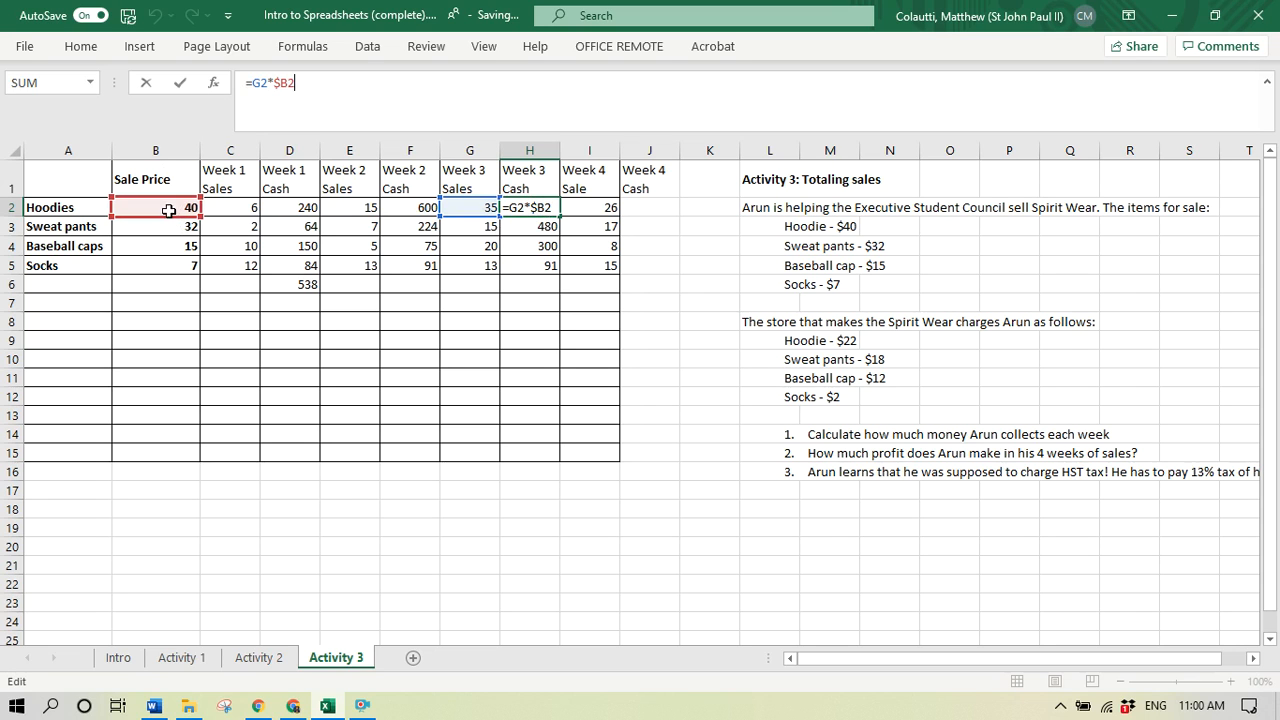
key(ctrl+Return)
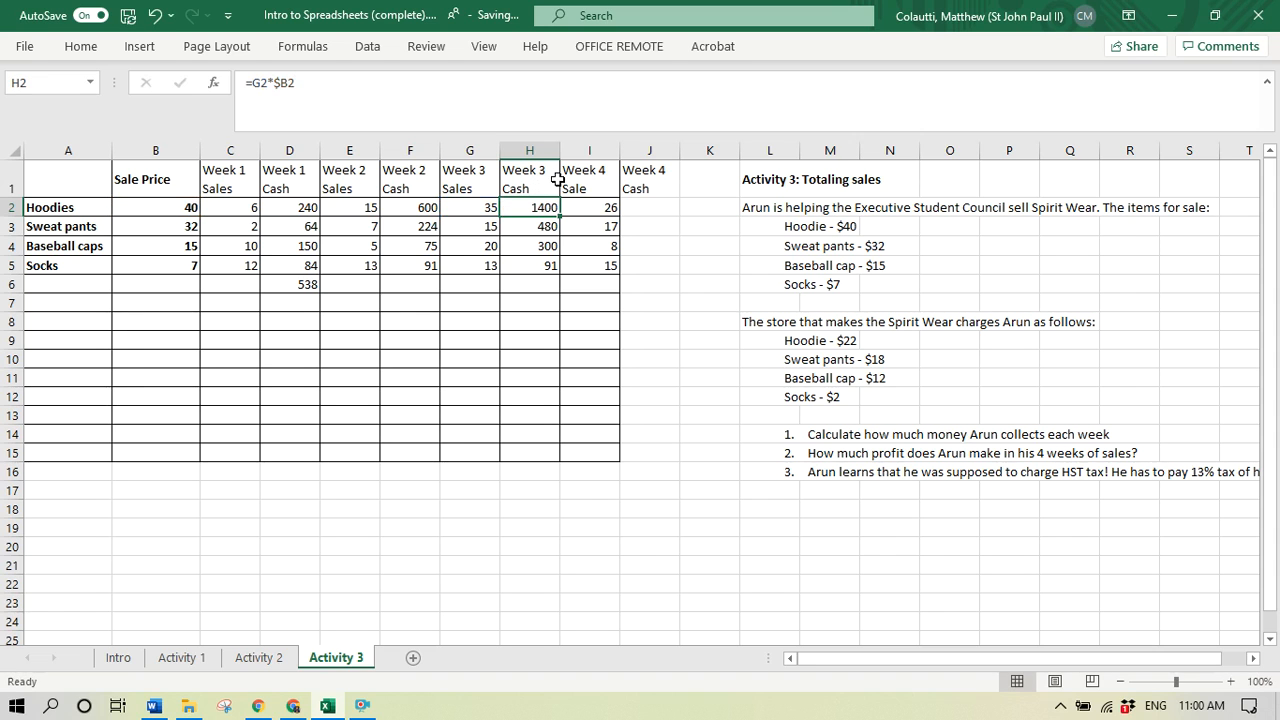
- Copy the Week 3 cash formulas from H2 through H5 into the Week 4 Cash cells J2 through J5
drag(532, 207, 532, 266)
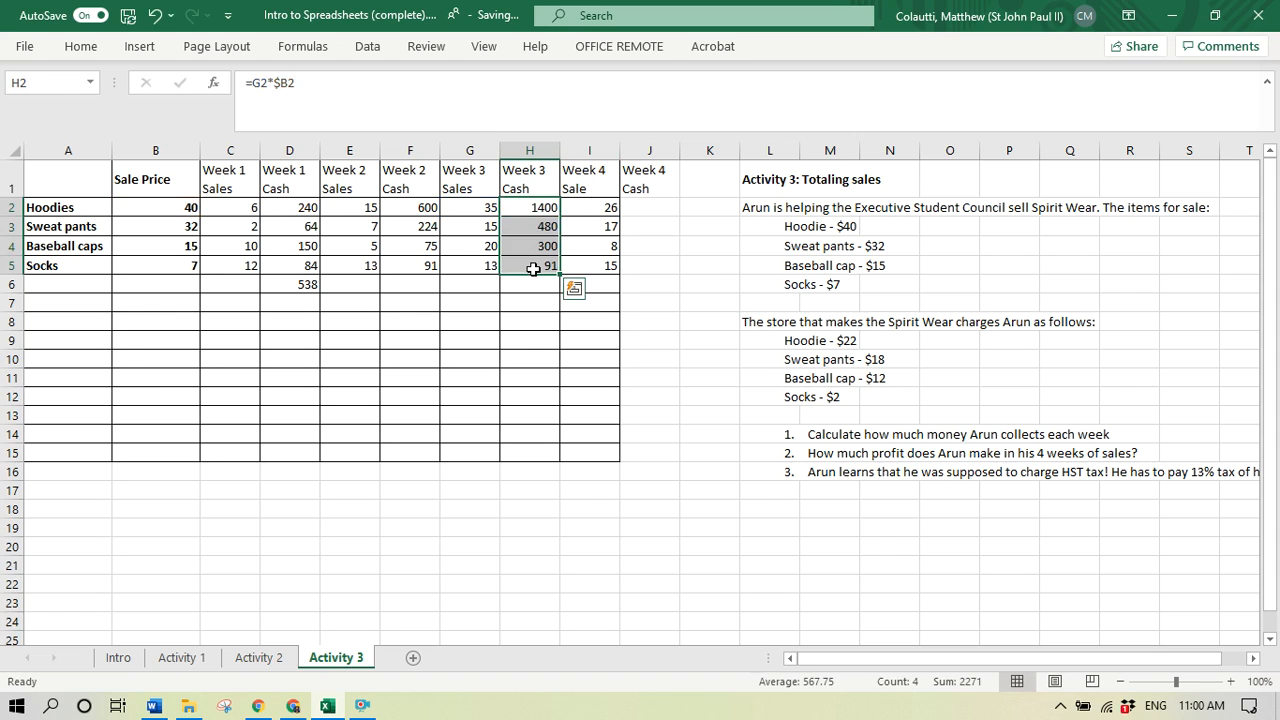
key(ctrl+c)
click(652, 207)
drag(652, 207, 655, 265)
key(ctrl+v)
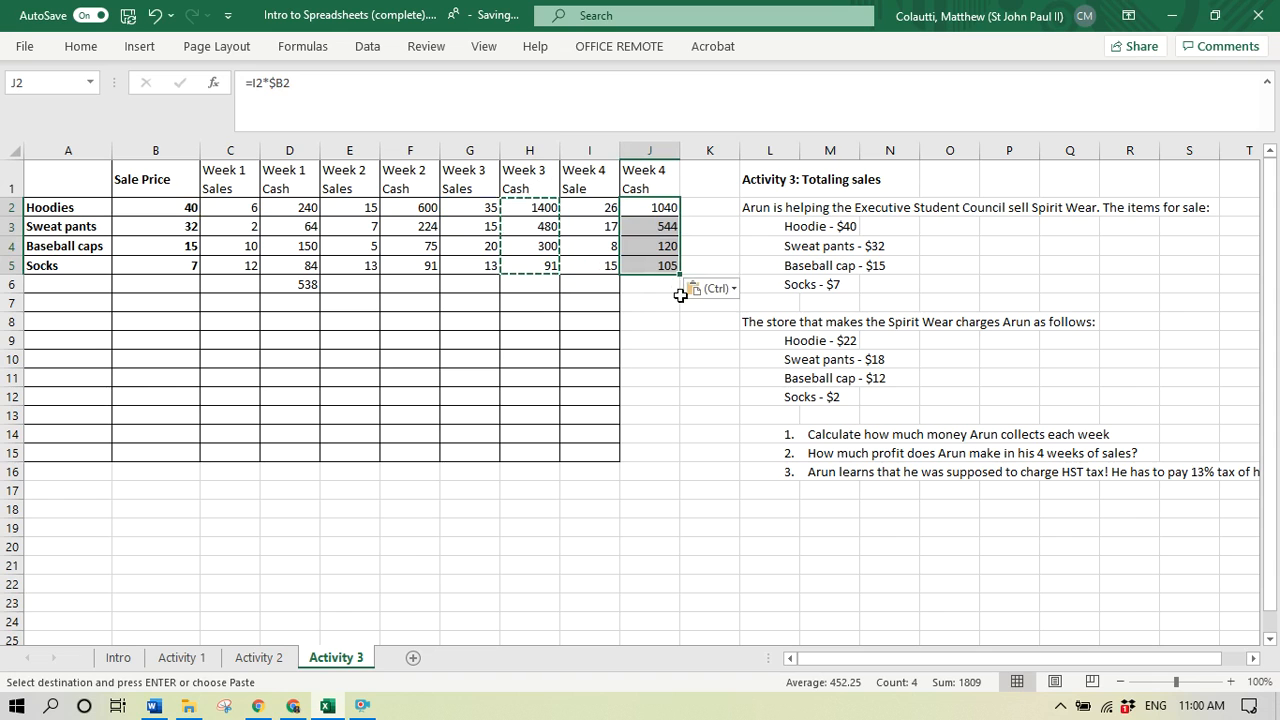
key(Escape)
- Add cell borders to the Week 4 Cash column from J1 through J15, matching the rest of the table
drag(653, 175, 627, 452)
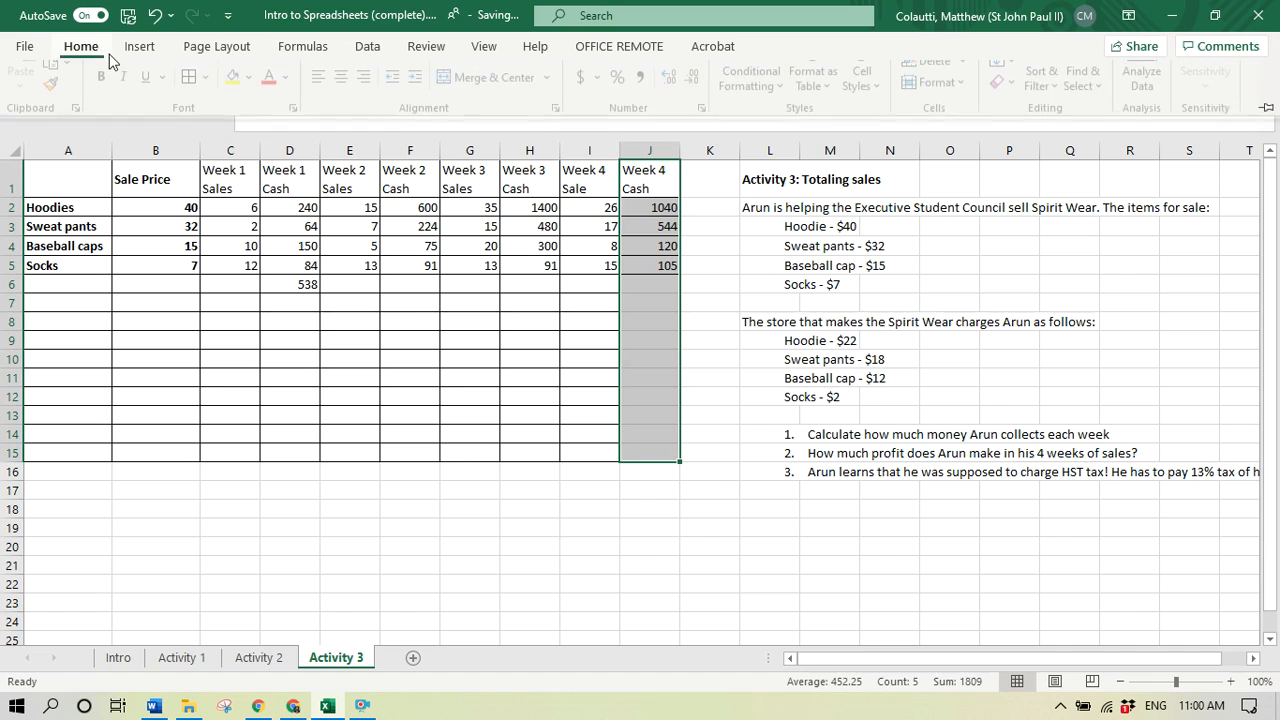
click(81, 48)
click(601, 383)
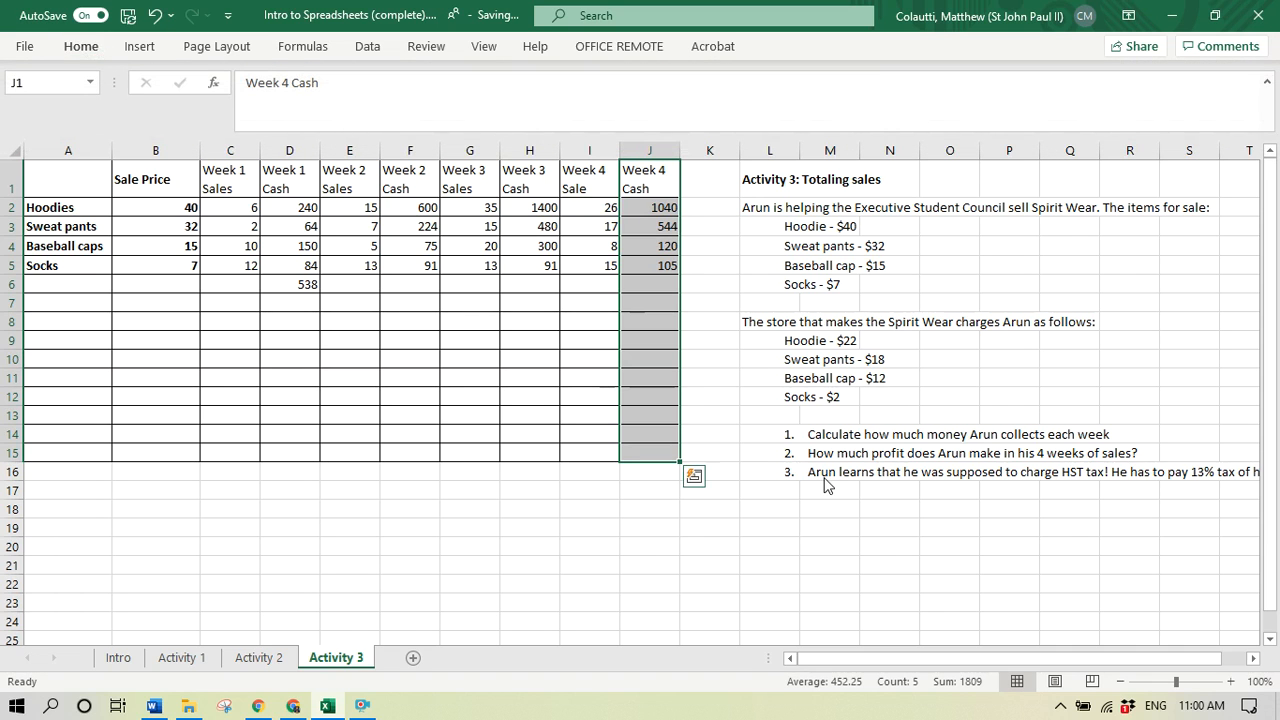
click(897, 507)
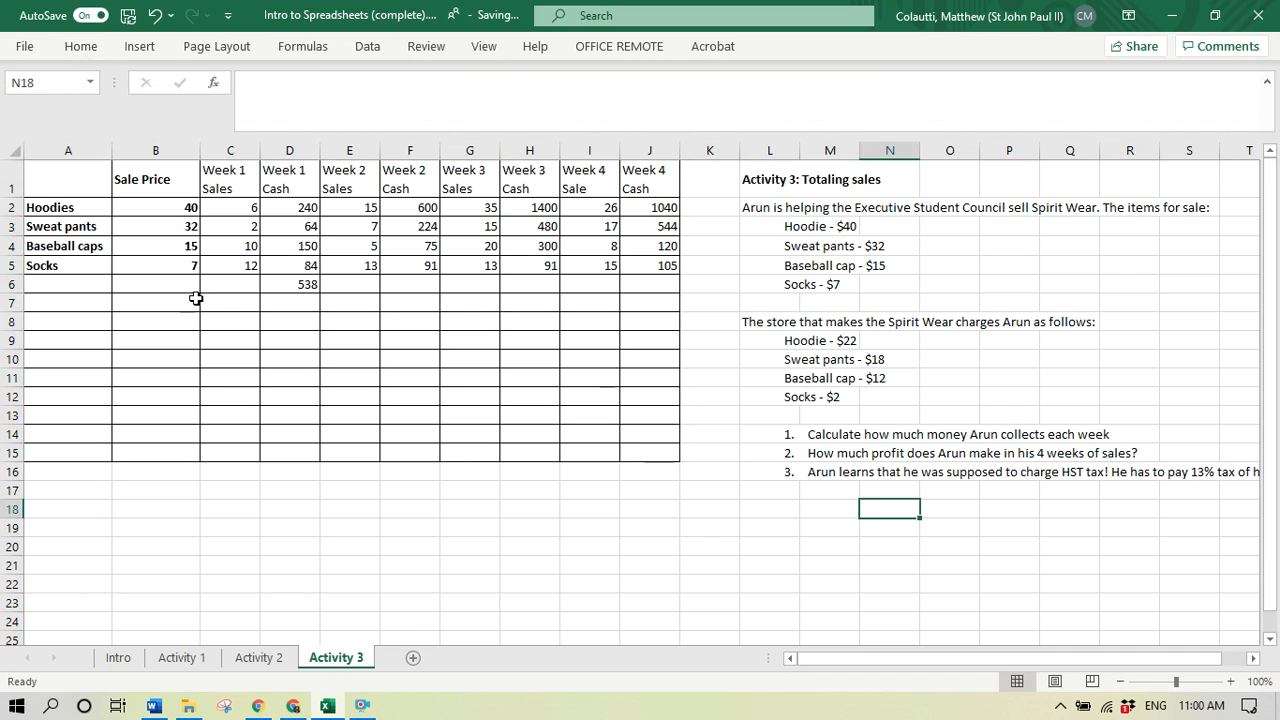
- Copy the Week 1 cash total formula from D6 into the Week 2, Week 3 and Week 4 total cells F6, H6 and J6
click(420, 285)
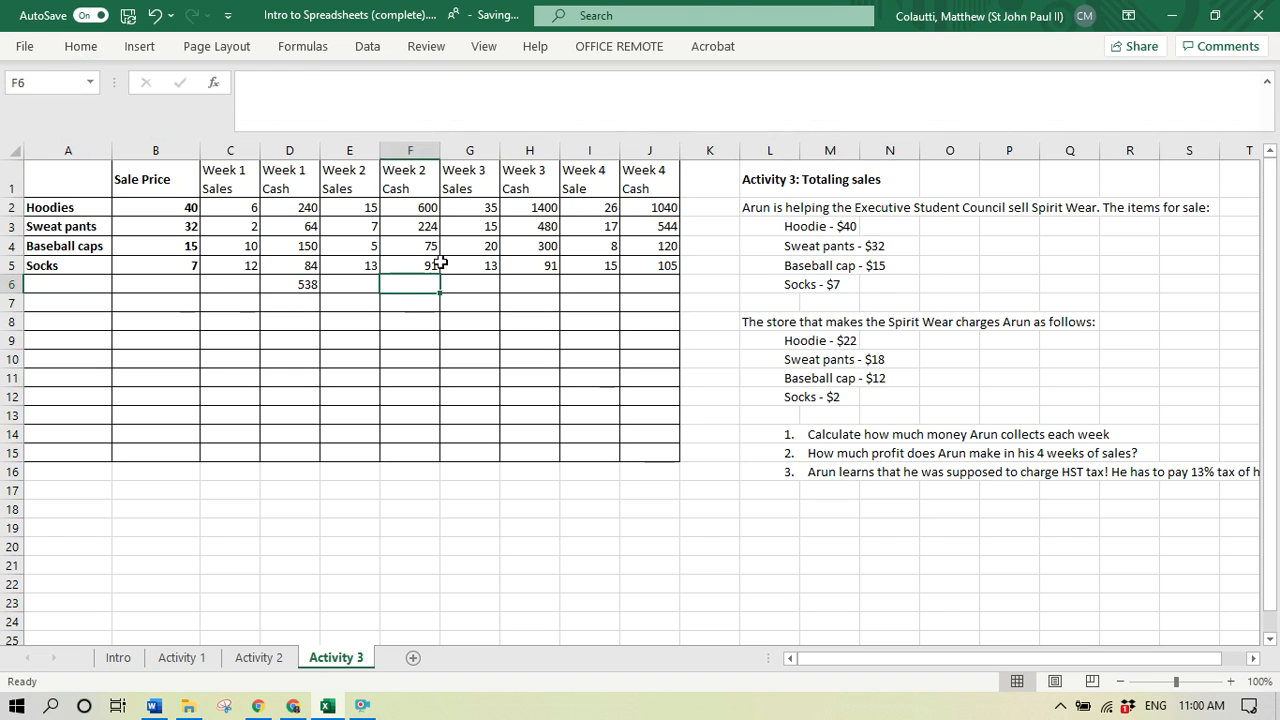
key(Left)
key(Left)
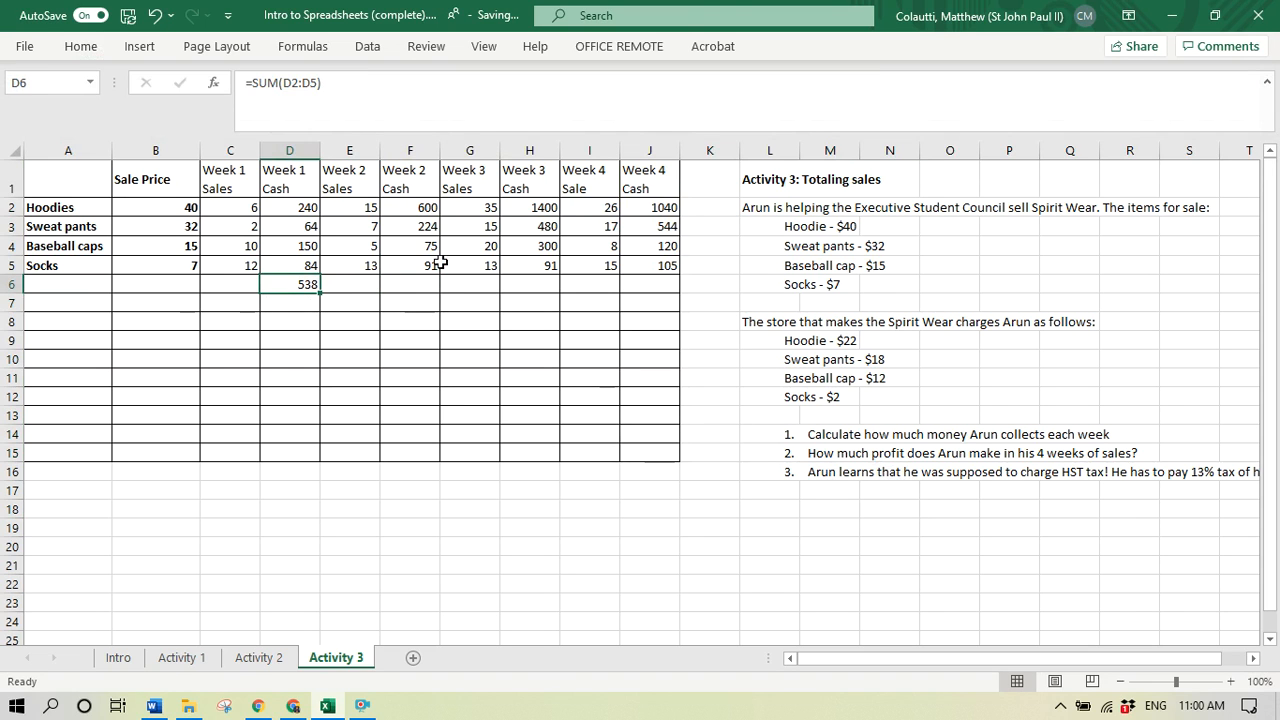
key(ctrl+c)
key(Right)
key(Right)
key(ctrl+v)
key(Right)
key(Right)
key(ctrl+v)
key(Right)
key(Right)
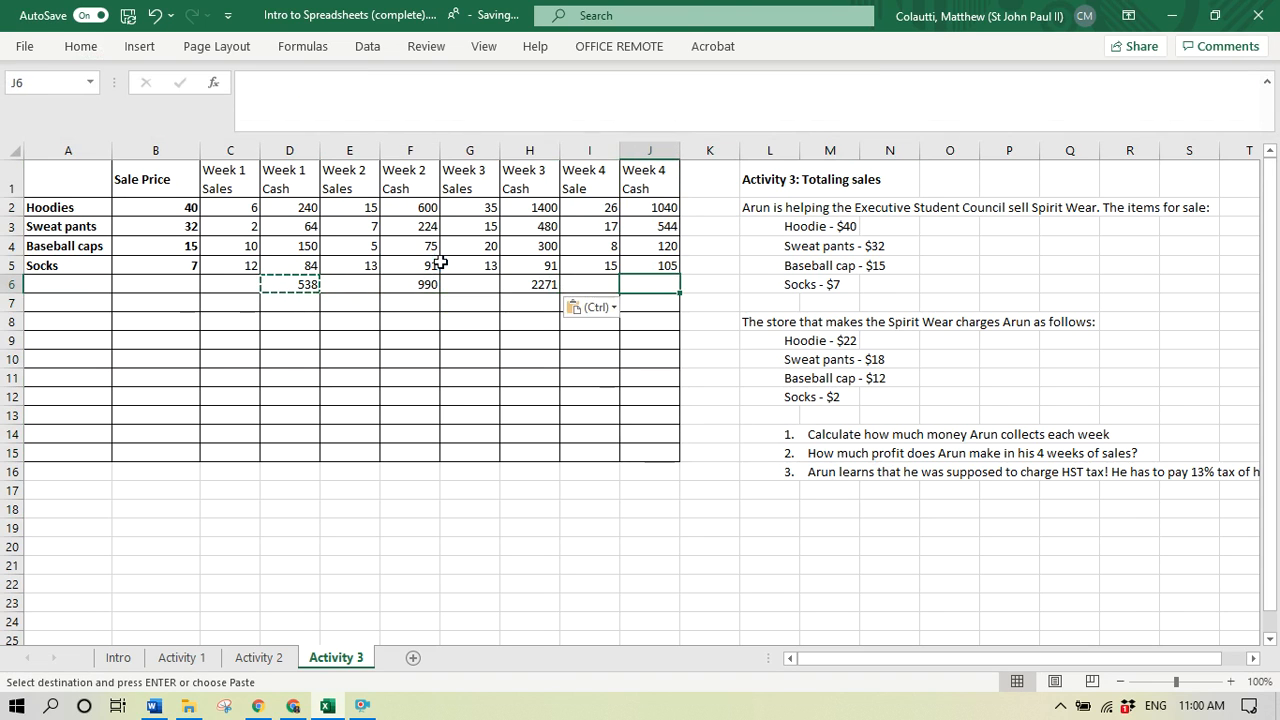
key(ctrl+v)
key(Down)
key(Down)
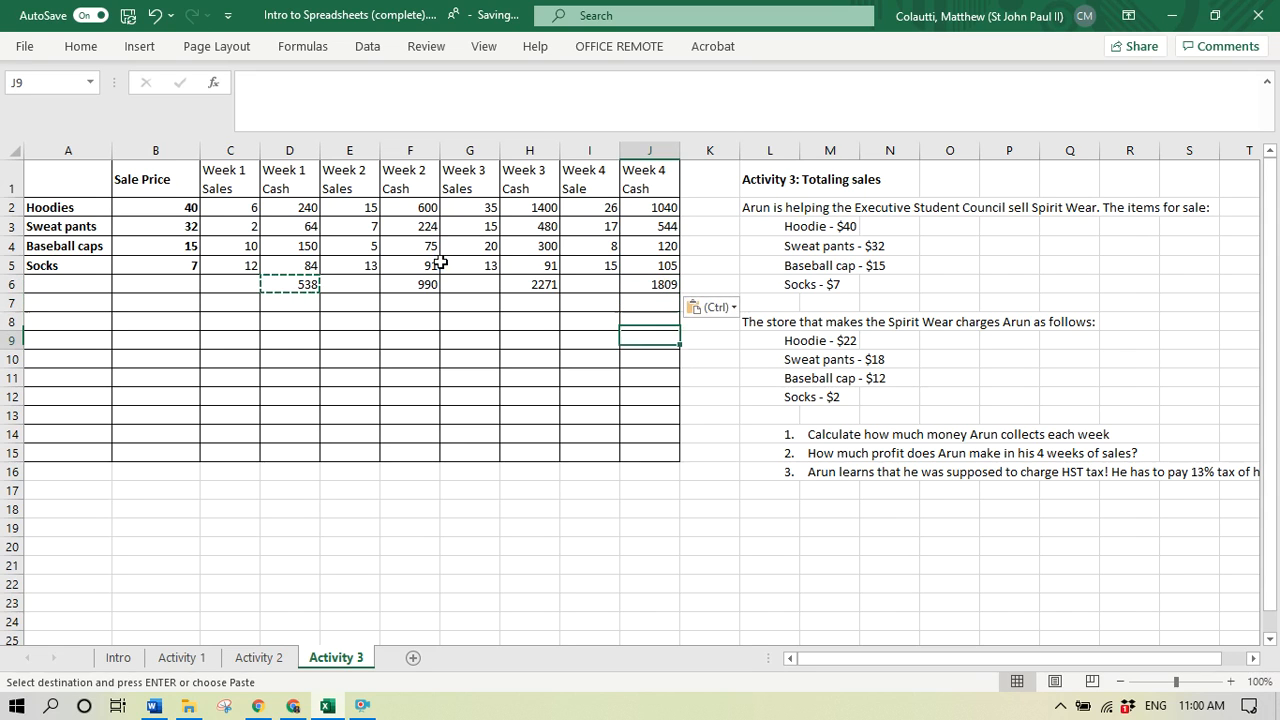
key(Escape)
key(Down)
key(Left)
key(Left)
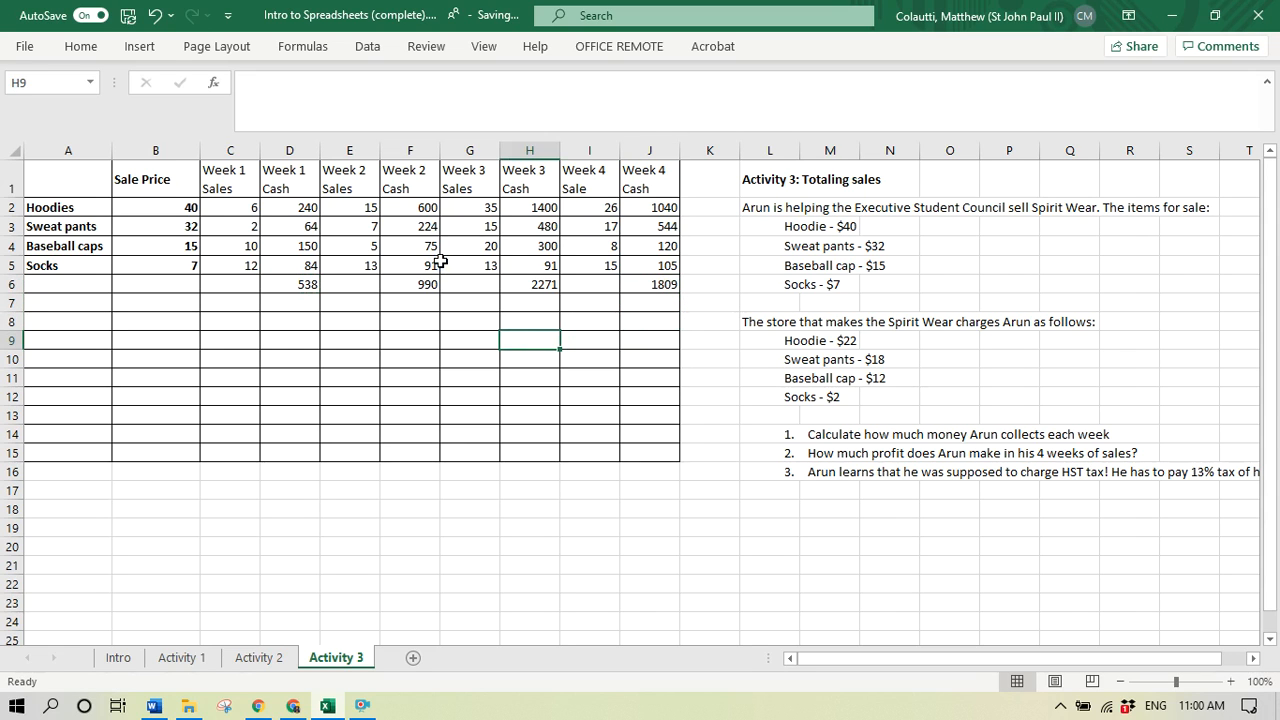
key(Left)
key(Left)
key(Up)
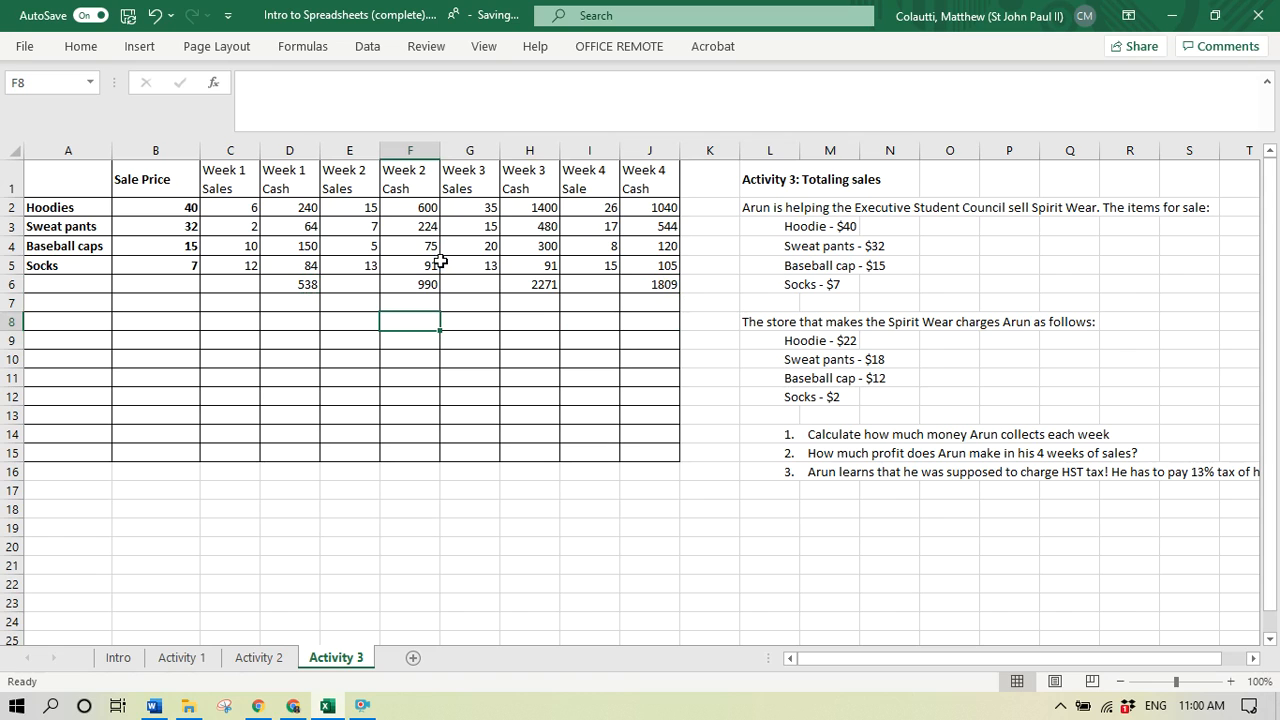
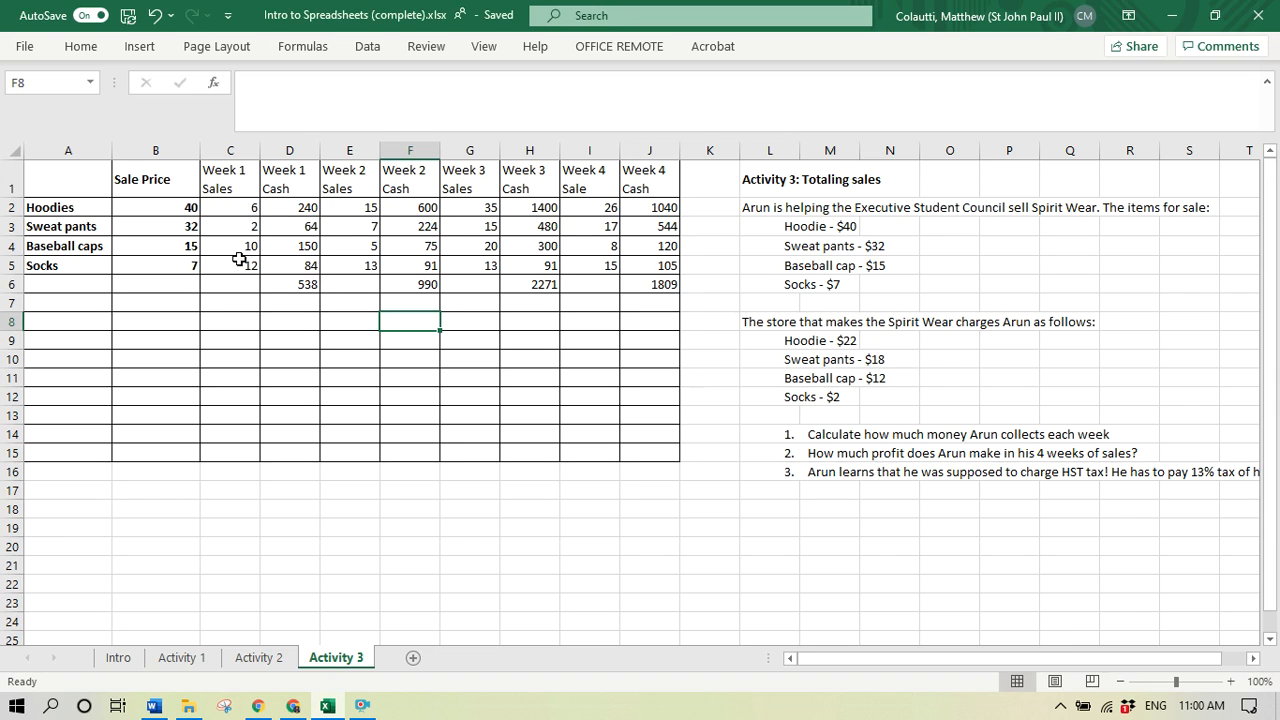
- Insert a column between Week 1 Cash and Week 2 Sales and title it "Week 1 Costs" in E1
click(347, 226)
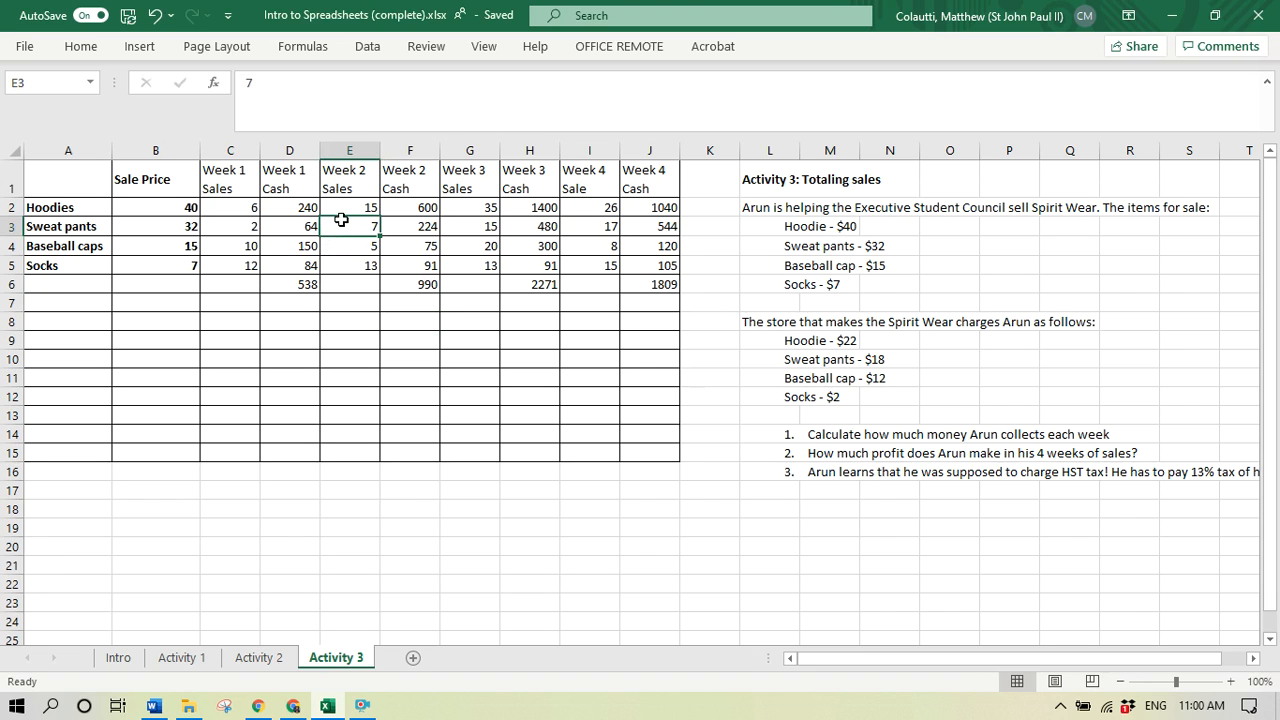
key(alt+h)
key(i)
key(c)
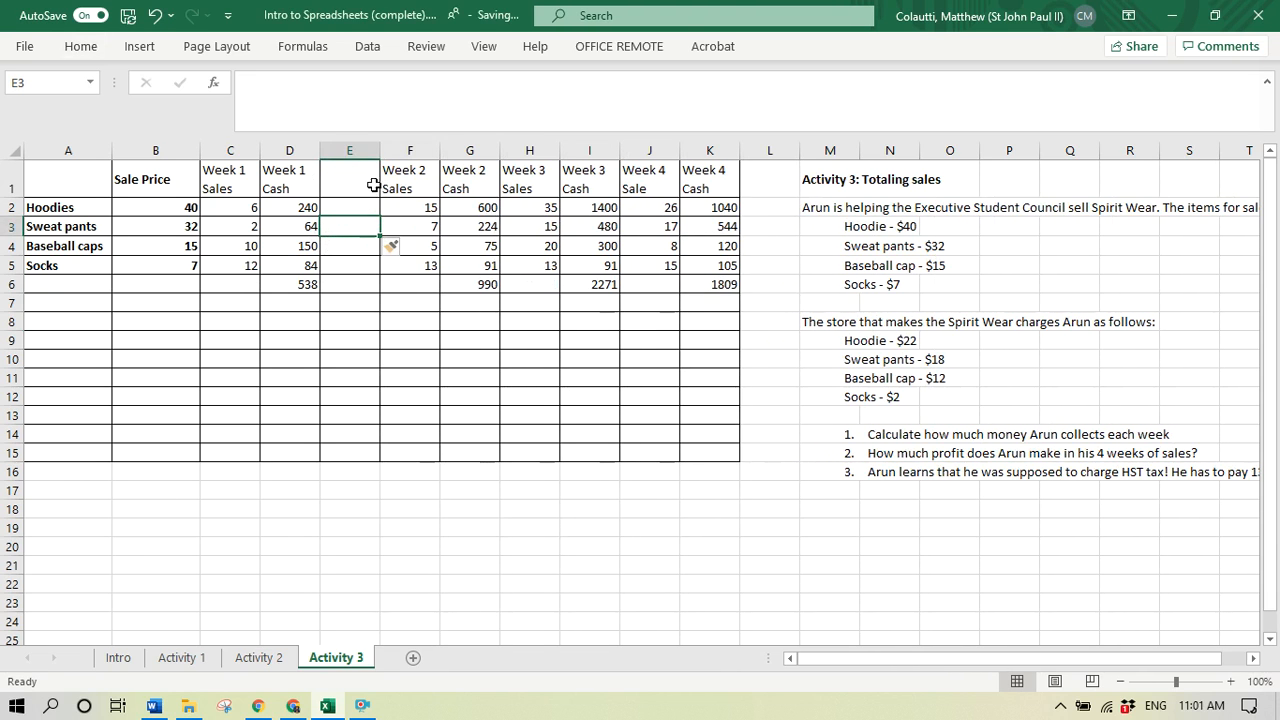
click(356, 184)
text(Week)
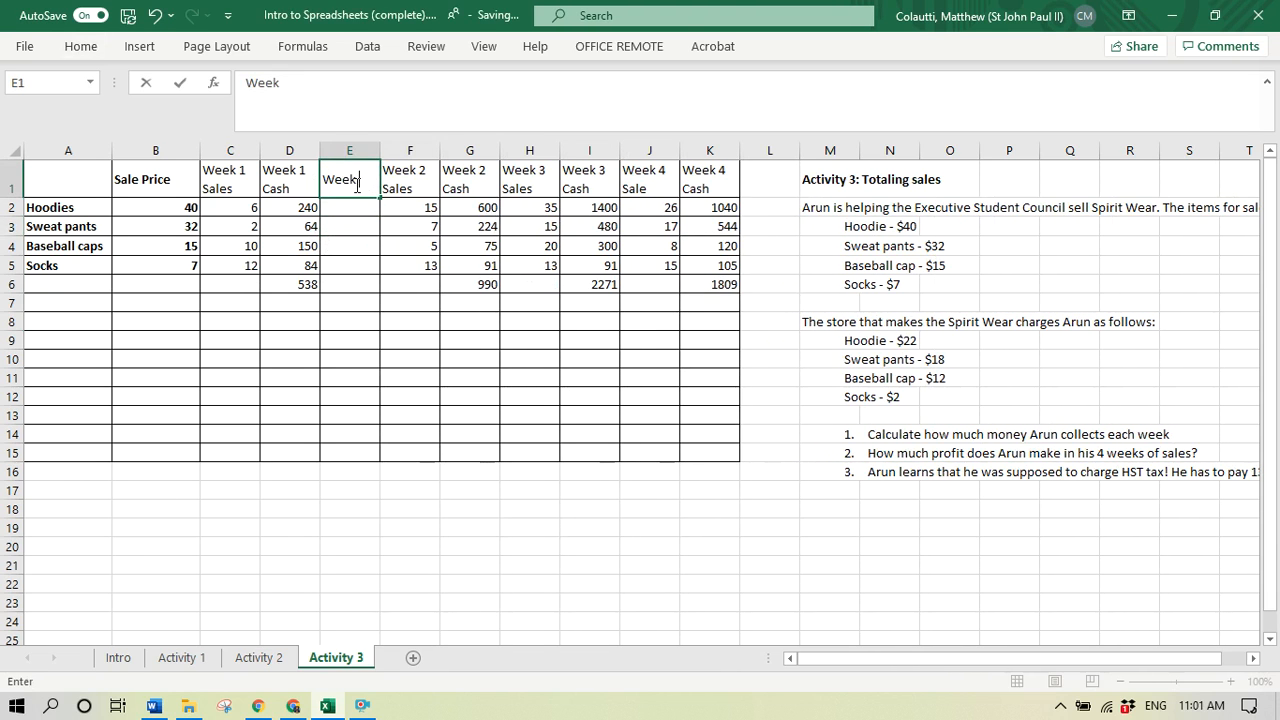
text( 1 Costs)
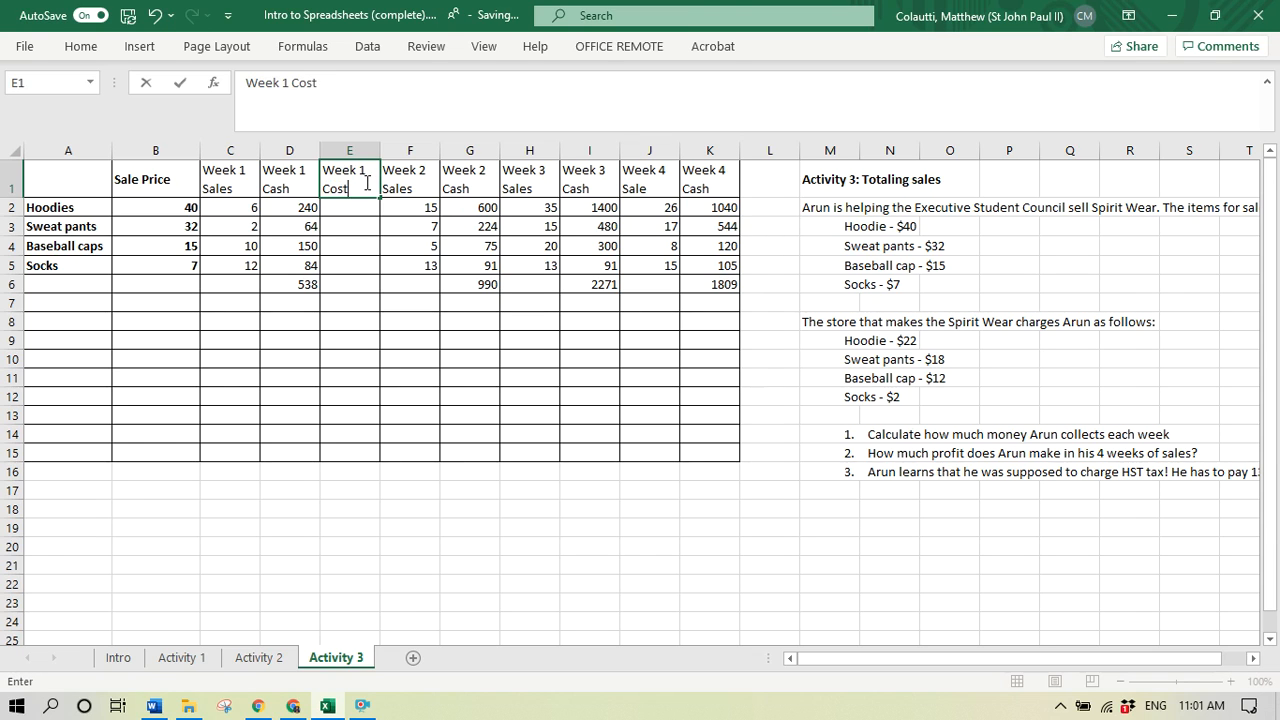
key(Return)
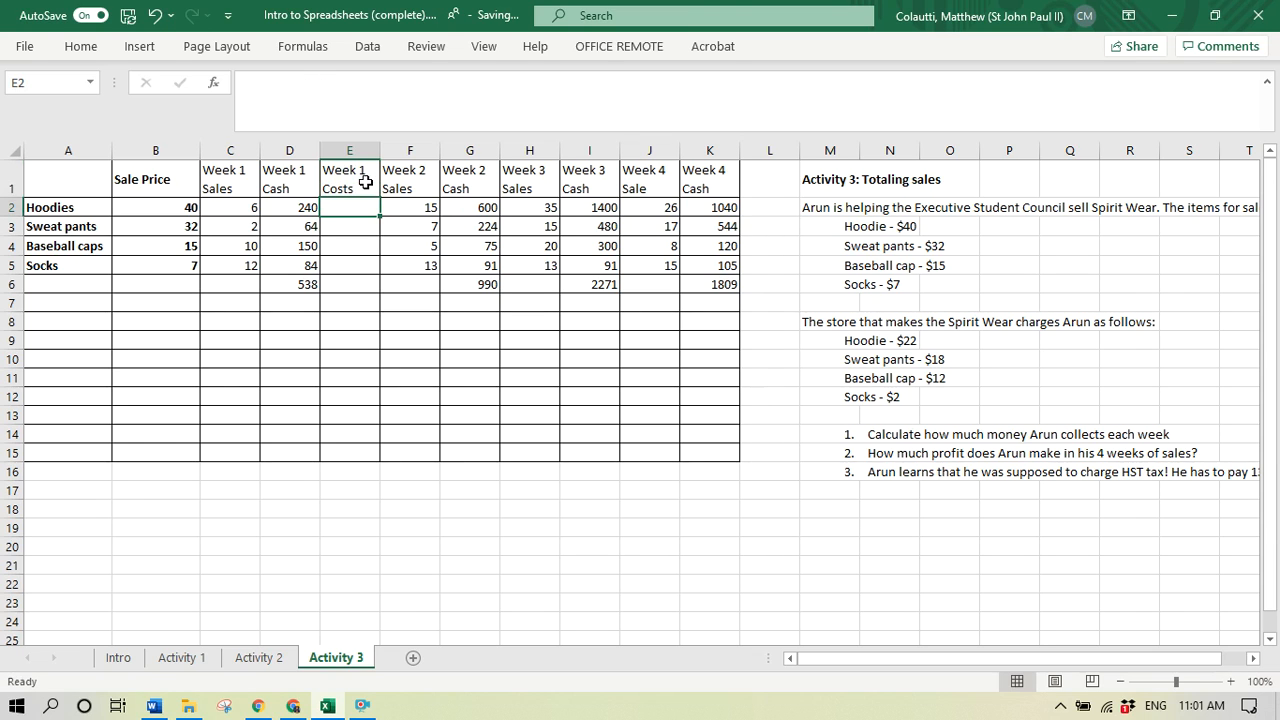
- Calculate the Week 1 hoodie cost in E2 with the formula =C2*22
text(=)
key(Left)
key(Left)
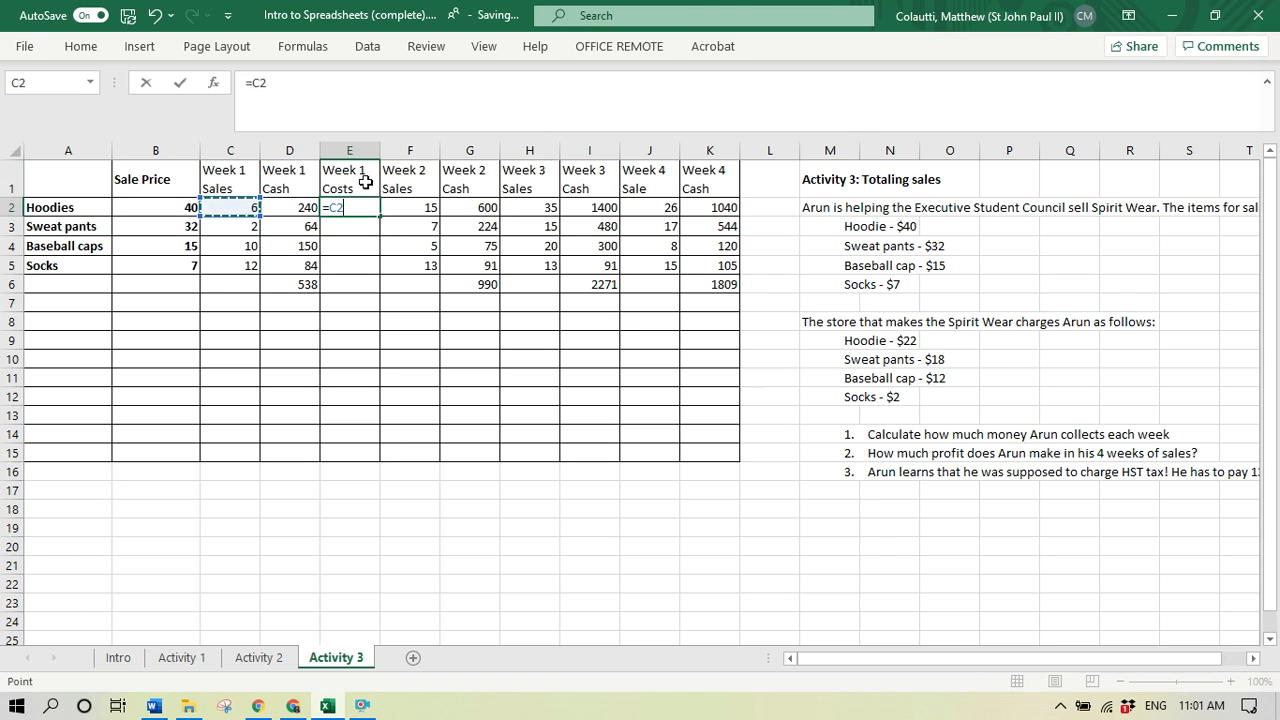
text(*22)
key(Return)
- Calculate the Week 1 sweat pants cost in E3 with the formula =C3*18
text(=)
key(Left)
key(Left)
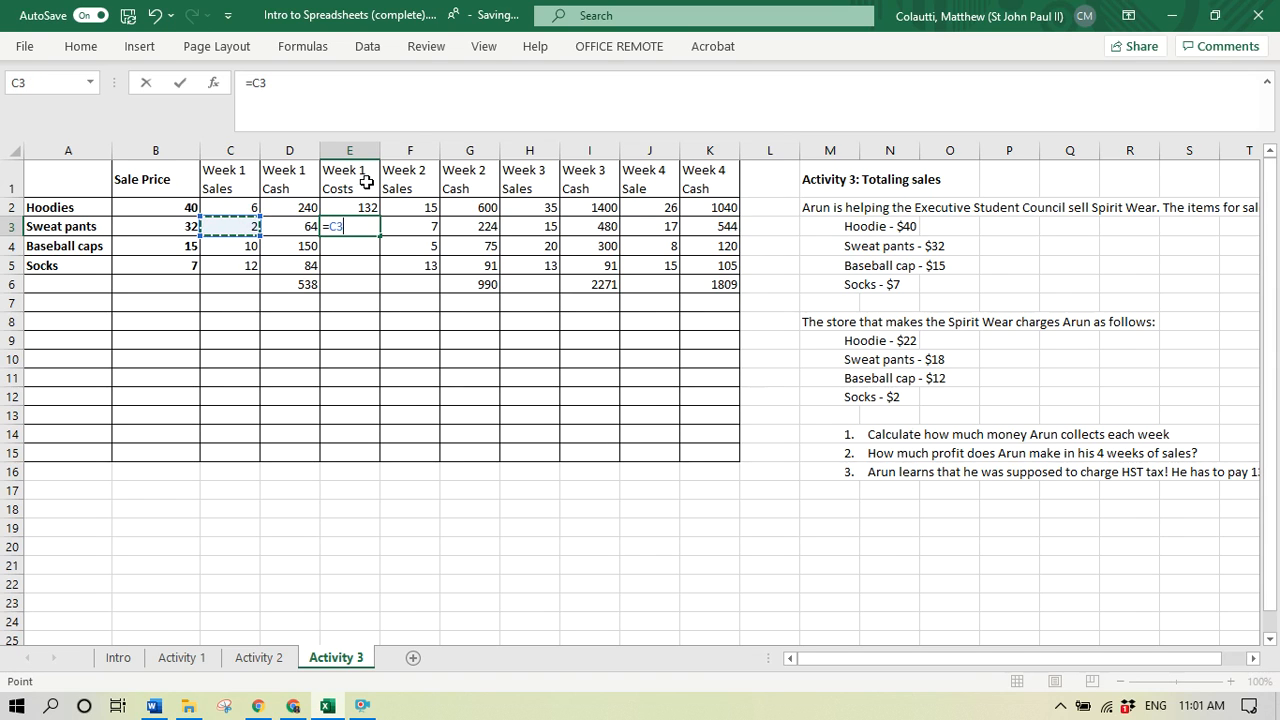
text(*18)
key(Return)
- Calculate the Week 1 baseball cap cost in E4 with the formula =C4*12
text(=)
key(Left)
key(Left)
text(*1)
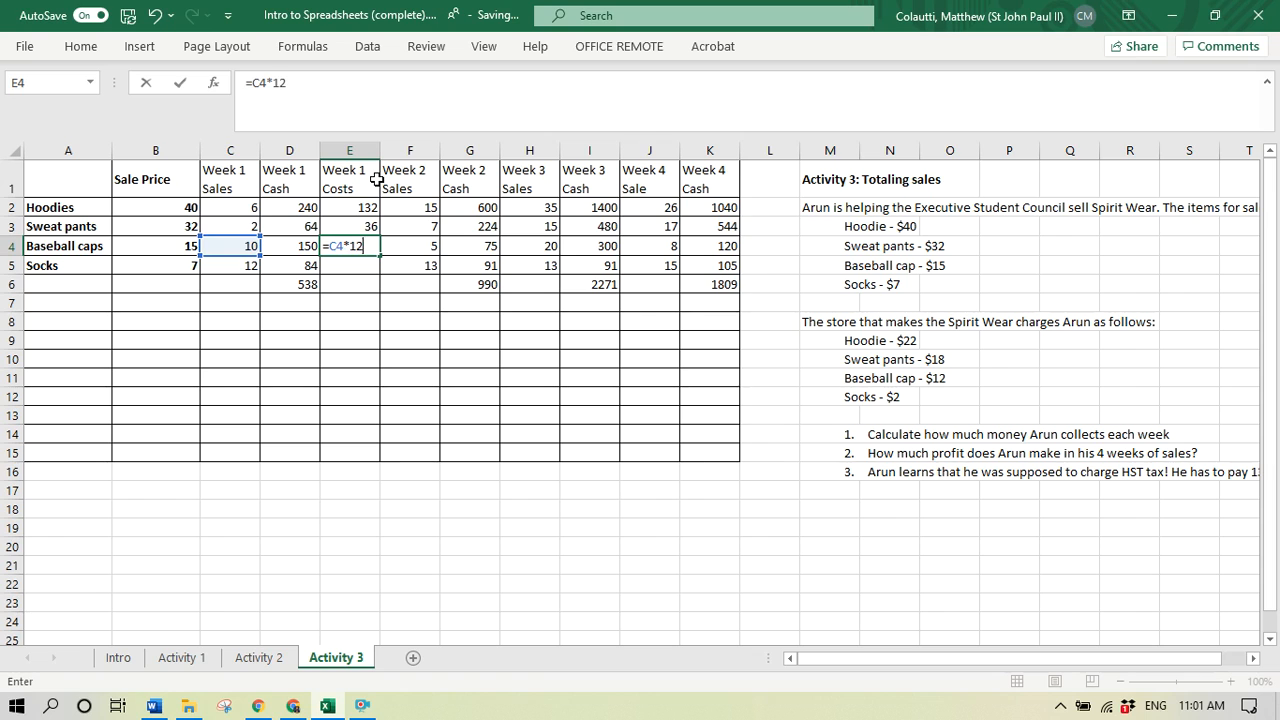
text(2)
key(Return)
key(Up)
key(Up)
key(Down)
key(Down)
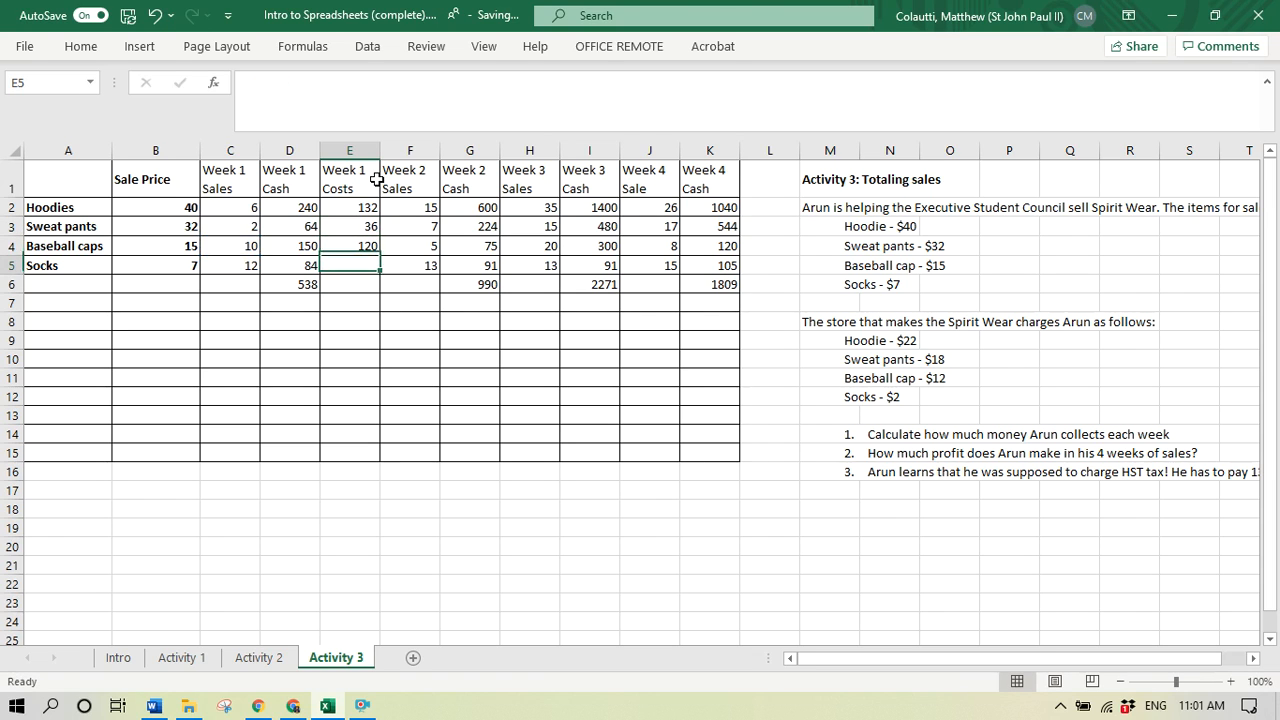
- Calculate the Week 1 socks cost in E5 with the formula =C5*2
text(=)
key(Left)
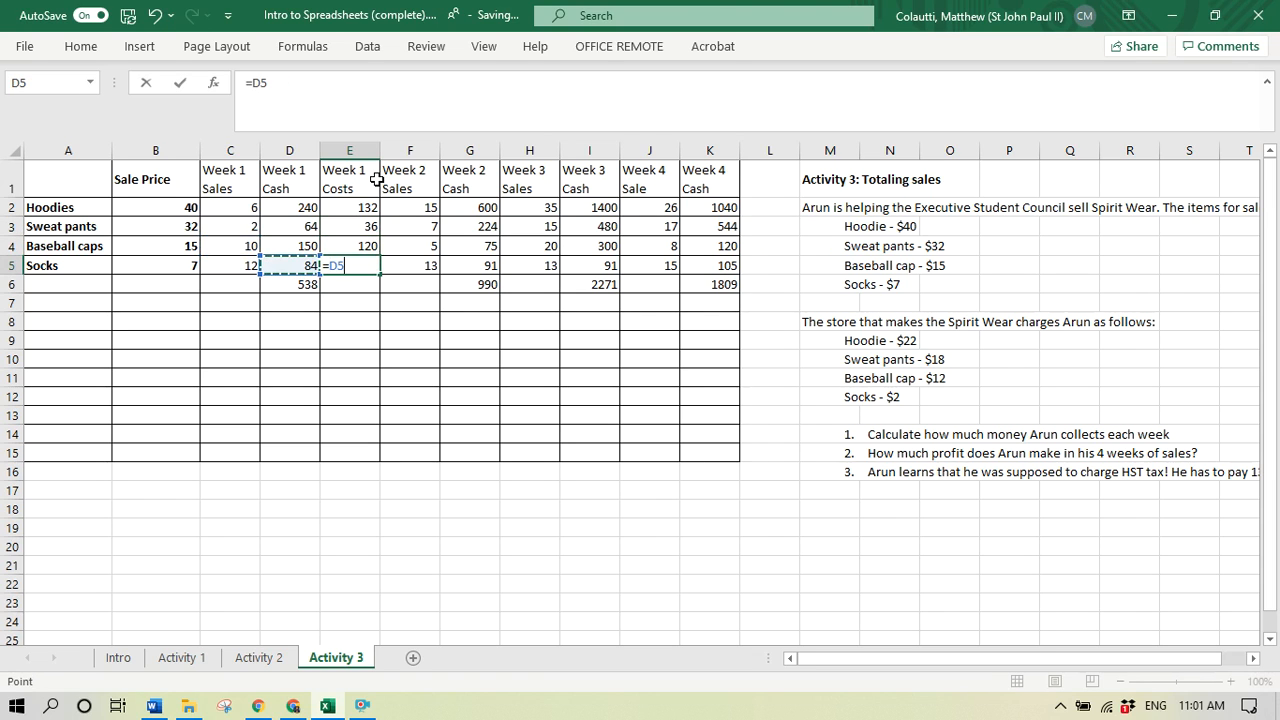
key(Left)
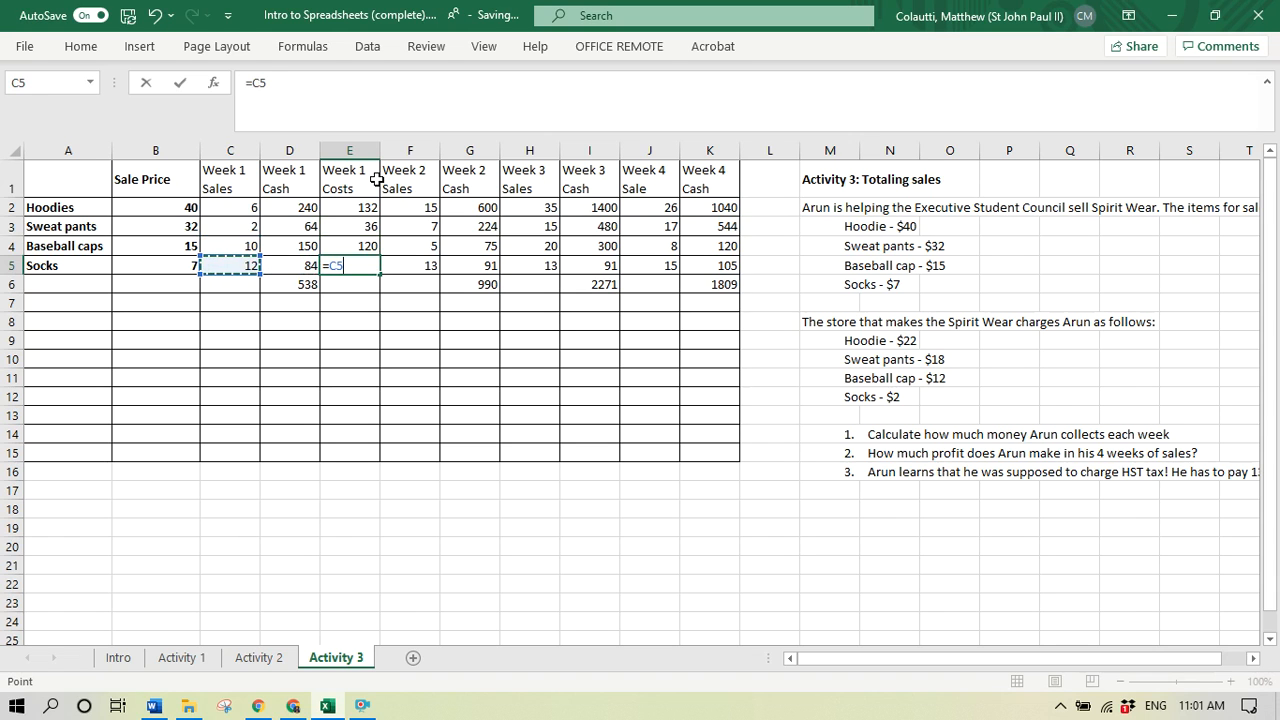
text(*2)
key(Return)
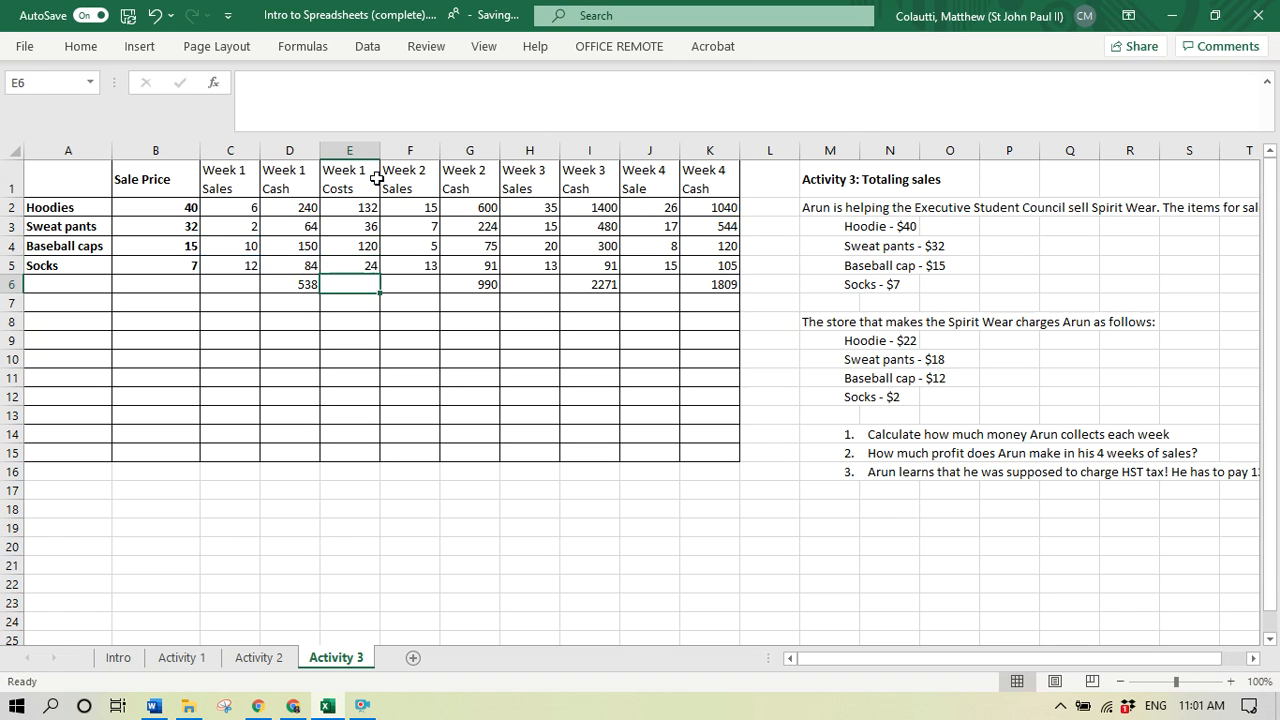
- Total the Week 1 costs in E6 with a SUM of E2:E5
text(=sum()
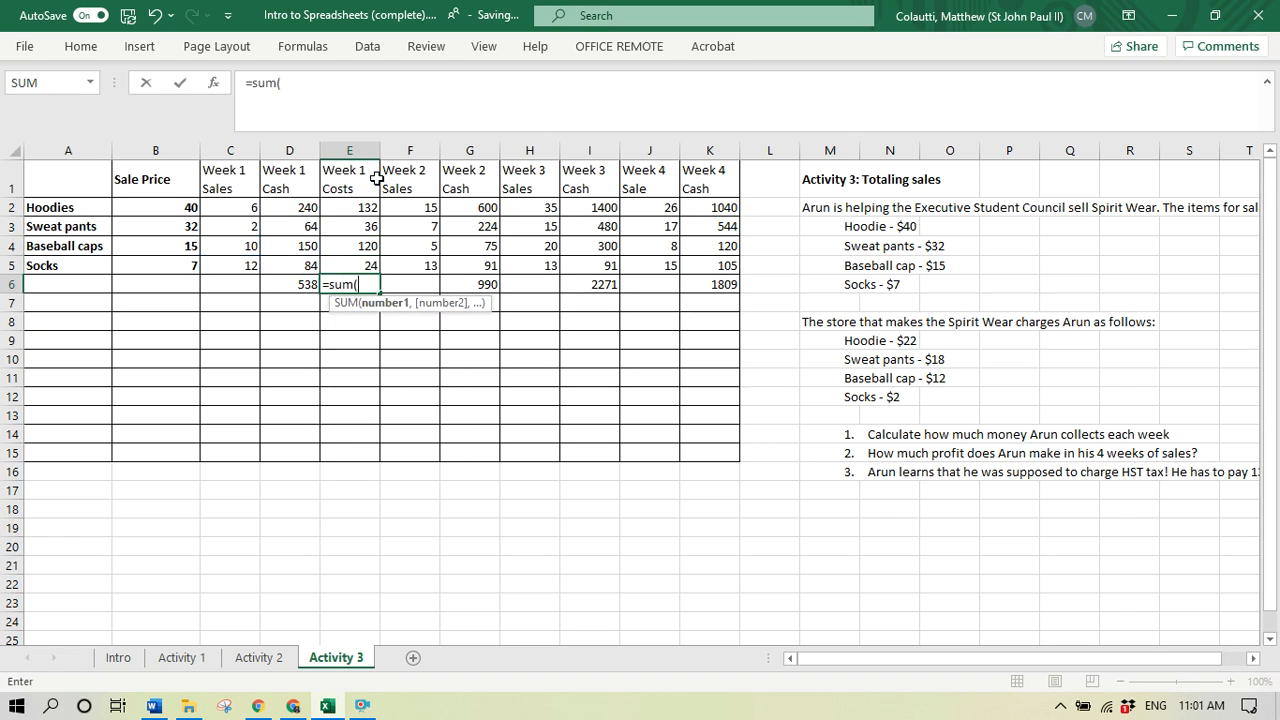
key(Up)
key(shift+Up)
key(shift+Up)
key(shift+Up)
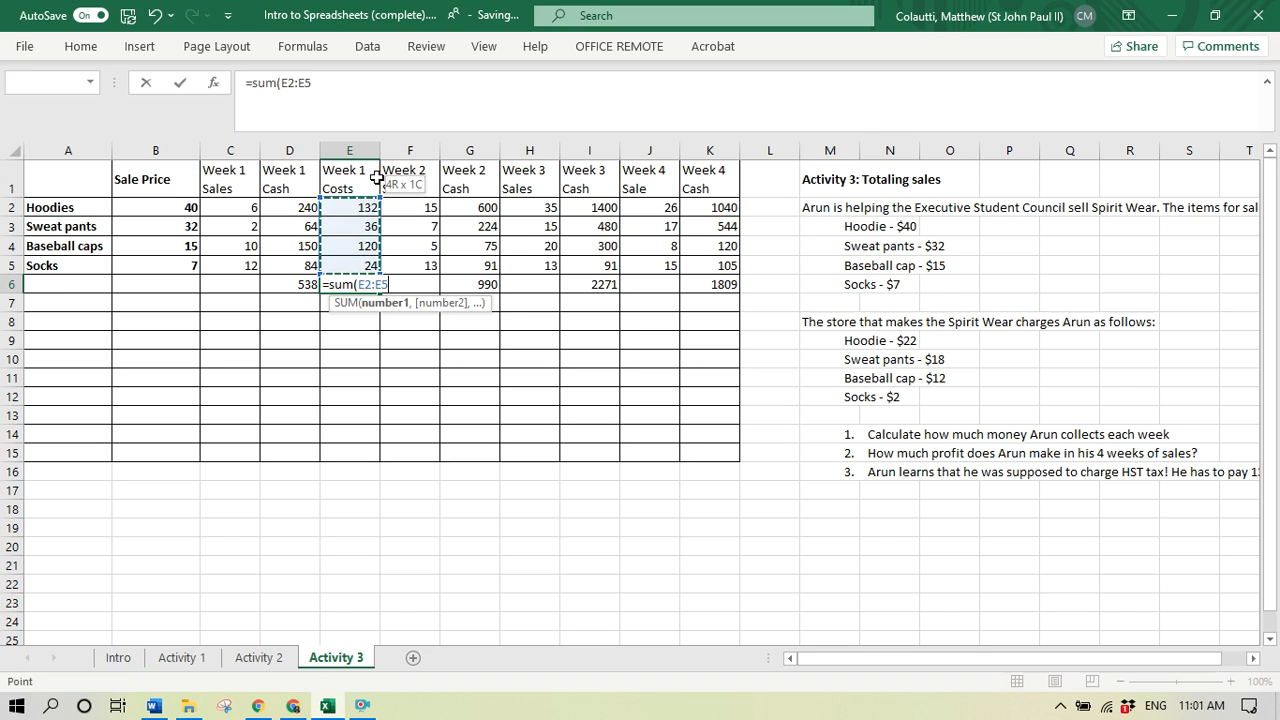
text())
key(Return)
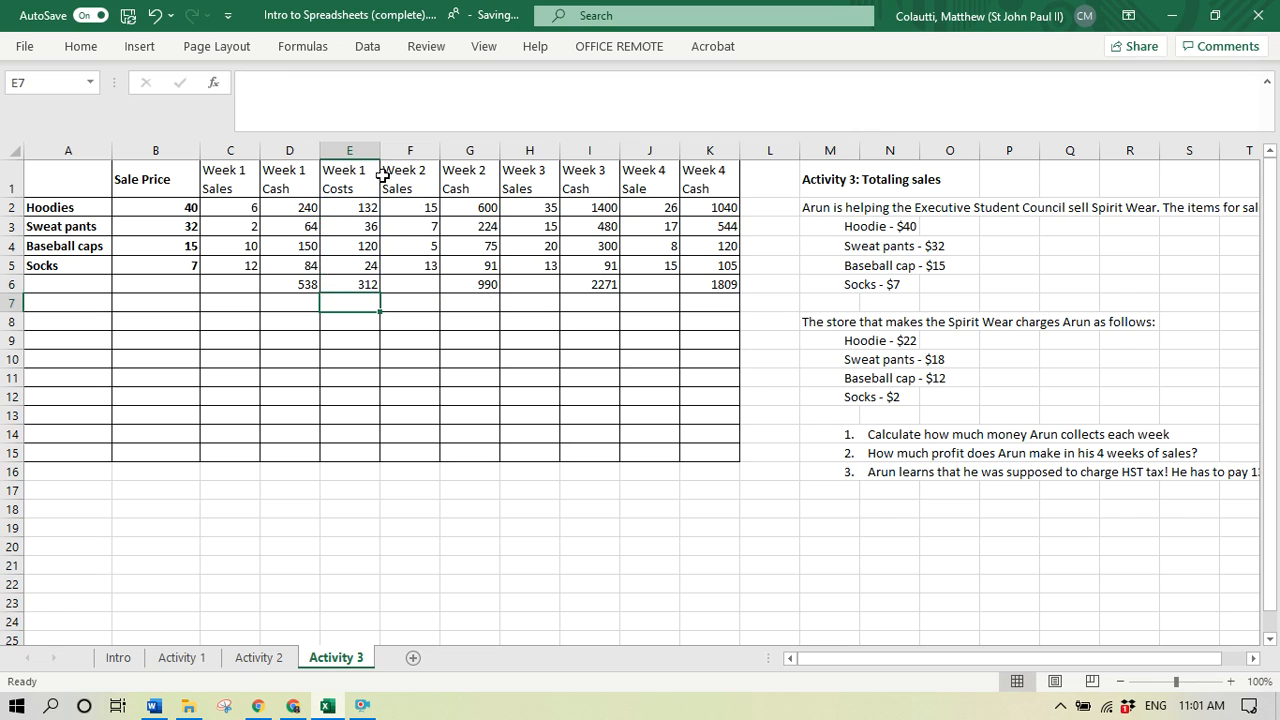
- Label row 7 as "Profit" in cell A7
key(Left)
key(Left)
key(Home)
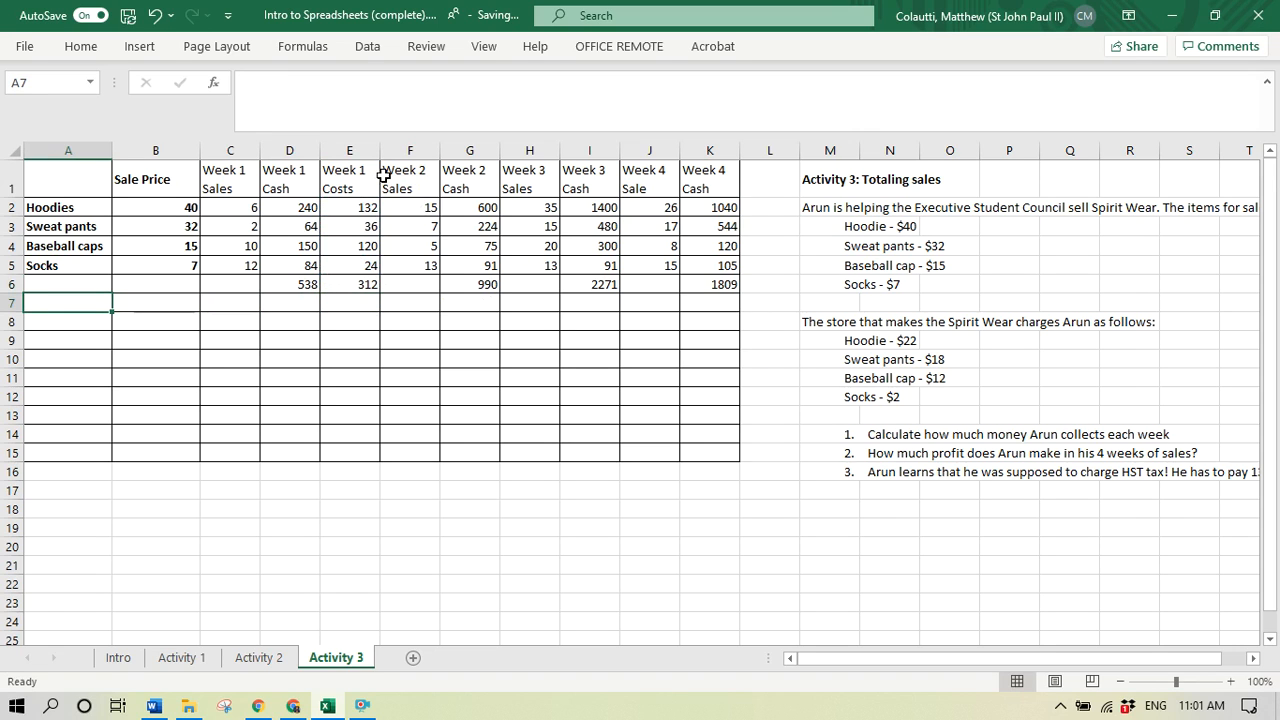
text(Profit)
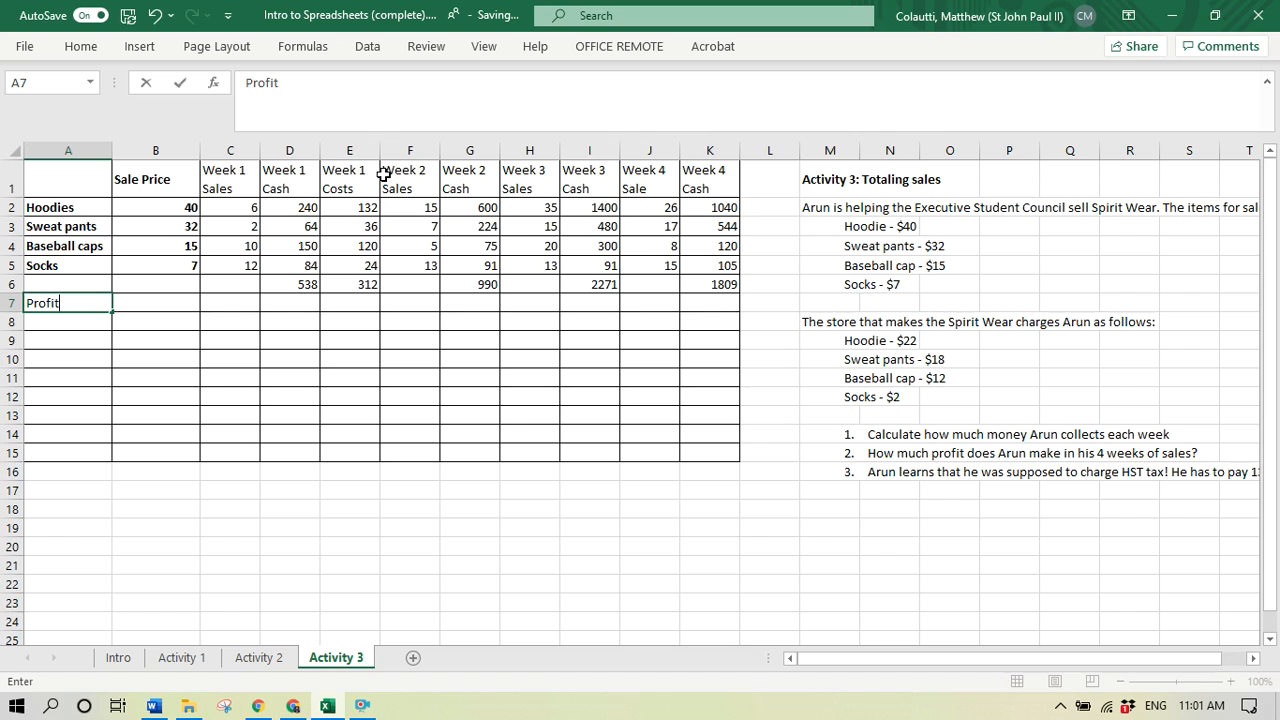
key(Right)
key(Right)
key(Right)
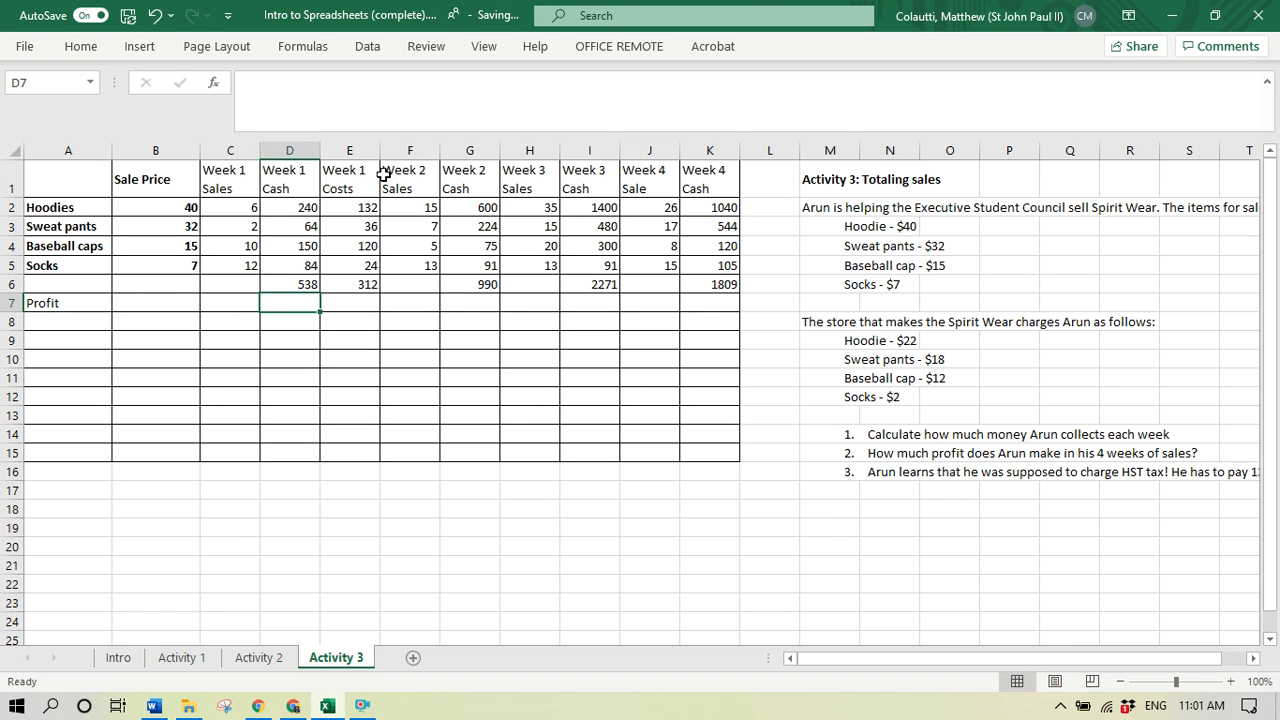
- Calculate the Week 1 profit in E7 by subtracting total costs from total cash with =D6-E6
key(Right)
text(=)
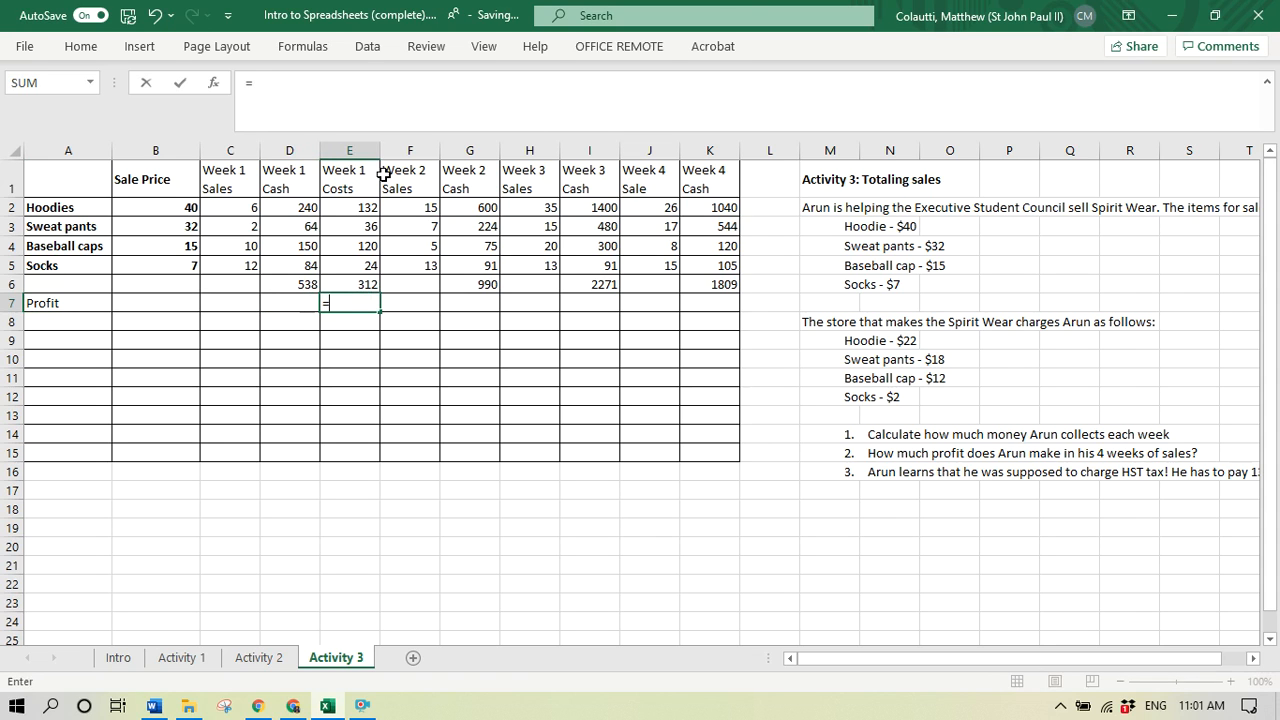
key(Up)
key(Left)
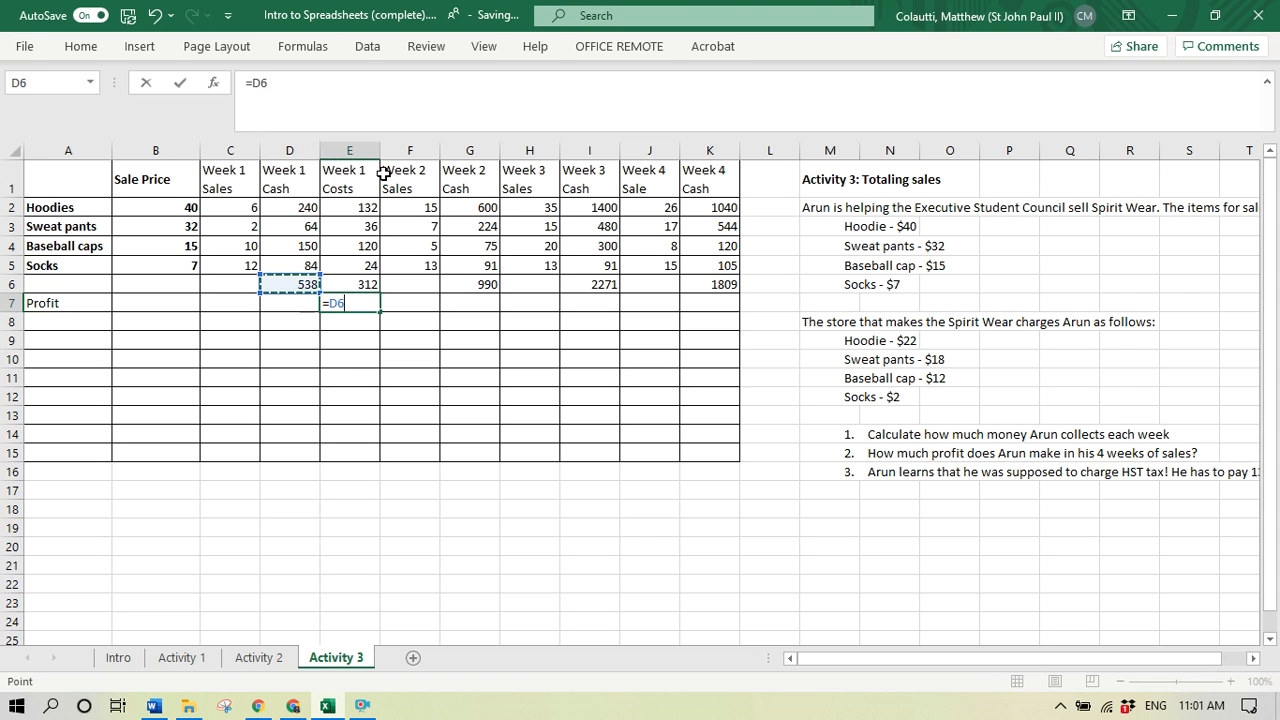
text(-)
key(Up)
key(Return)
- Label the profit value by entering "Week 1" in D7, beside it
key(Up)
key(Left)
text(W)
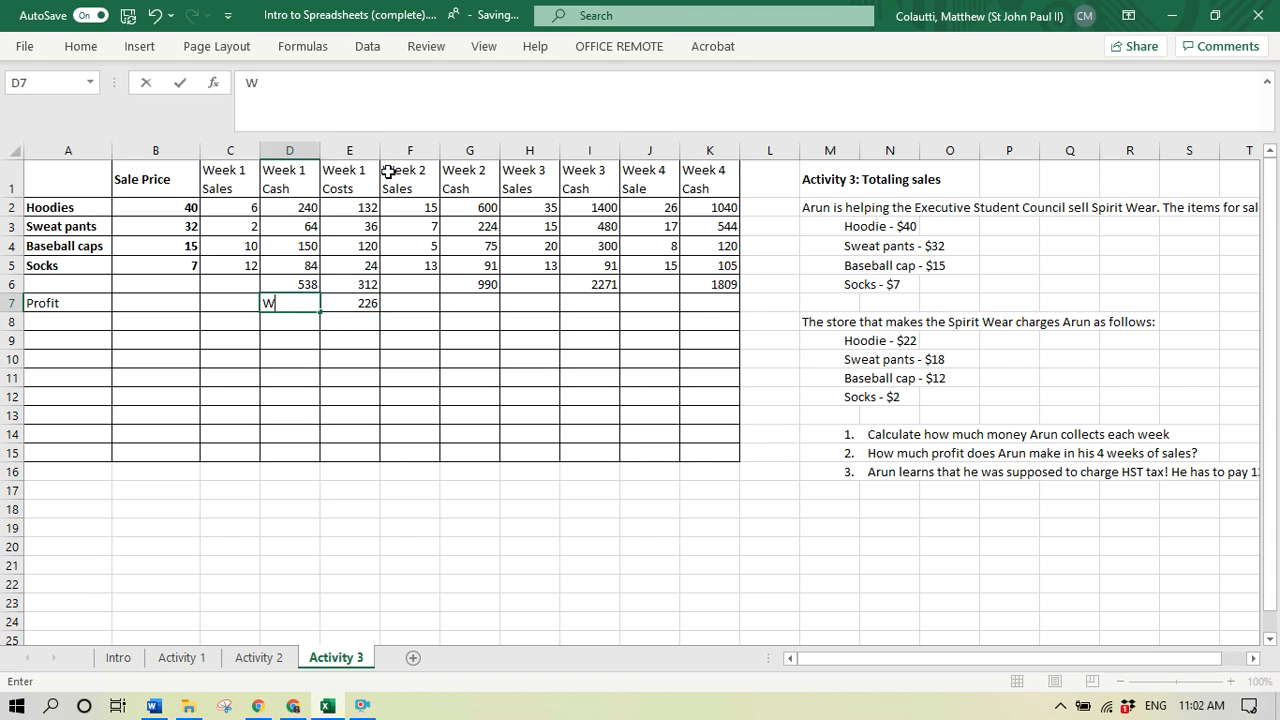
text(eek 1)
key(Right)
key(Right)
key(Right)
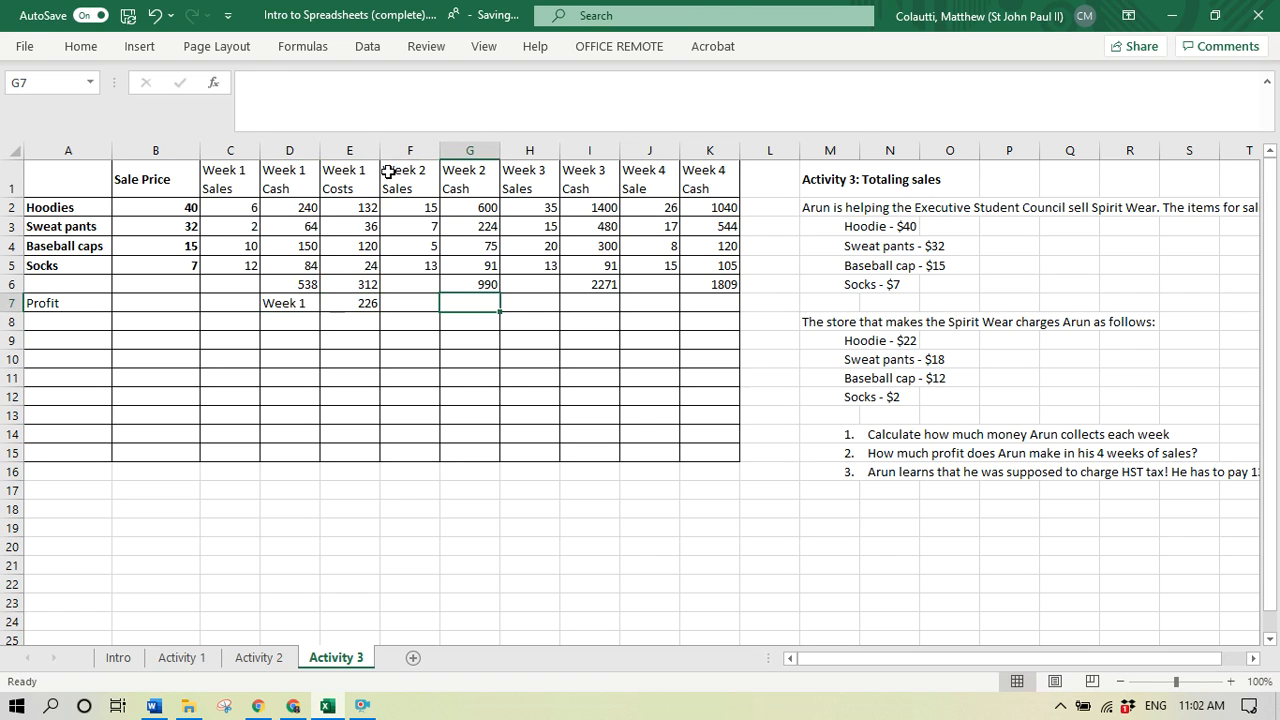
key(Left)
key(Right)
- Insert an empty row above the table's heading row
click(265, 175)
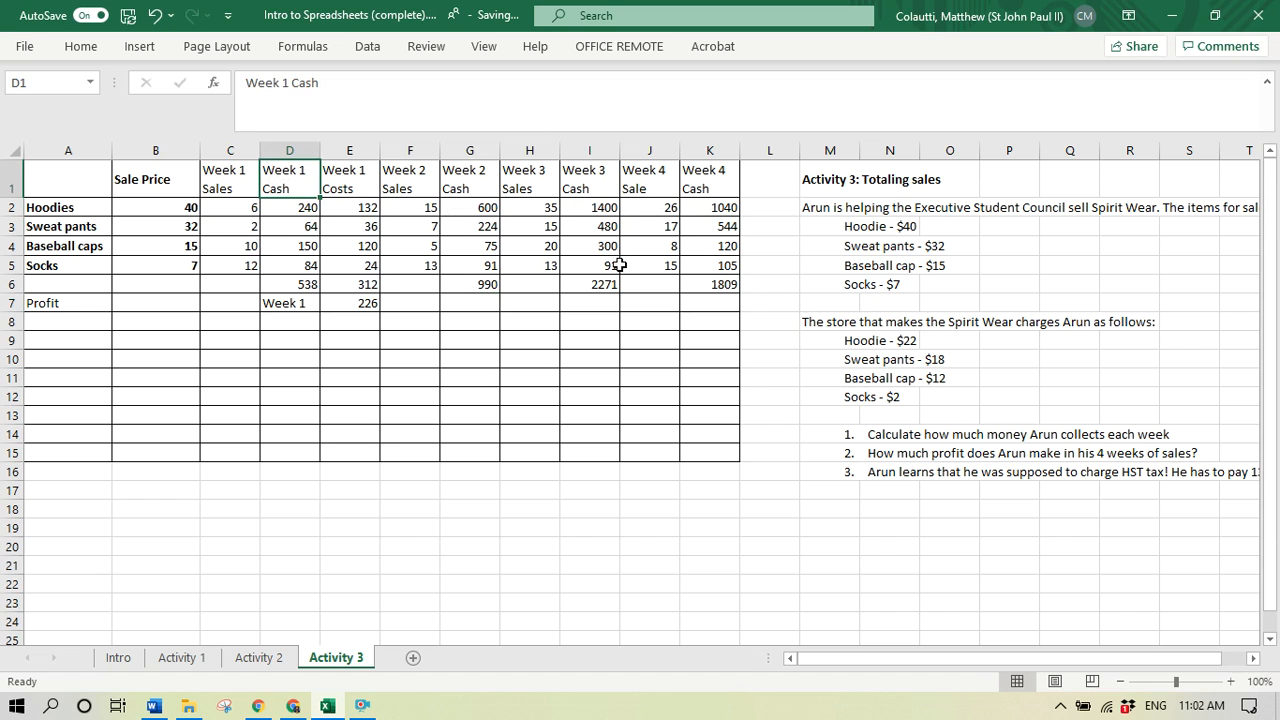
key(i)
key(r)
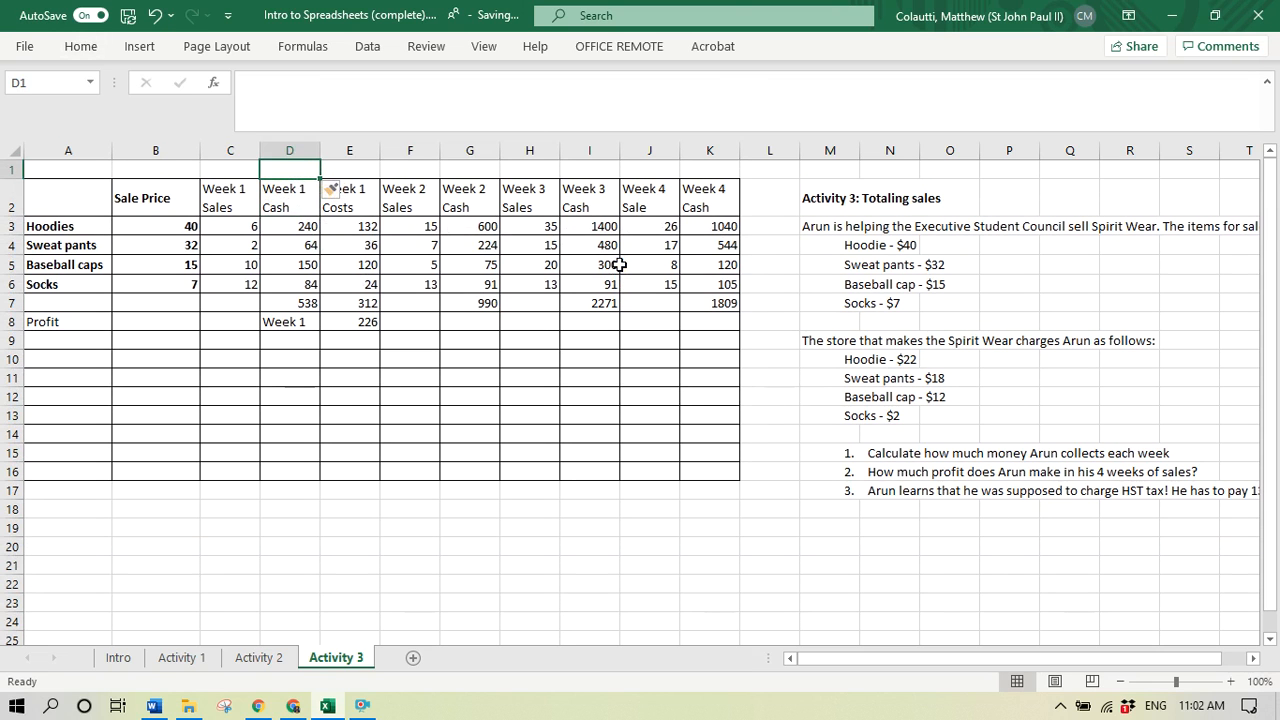
- Merge and center C1 through E1 and enter the heading "Week 1" above the three Week 1 columns
key(Down)
key(Left)
key(Up)
key(shift+Right)
key(shift+Right)
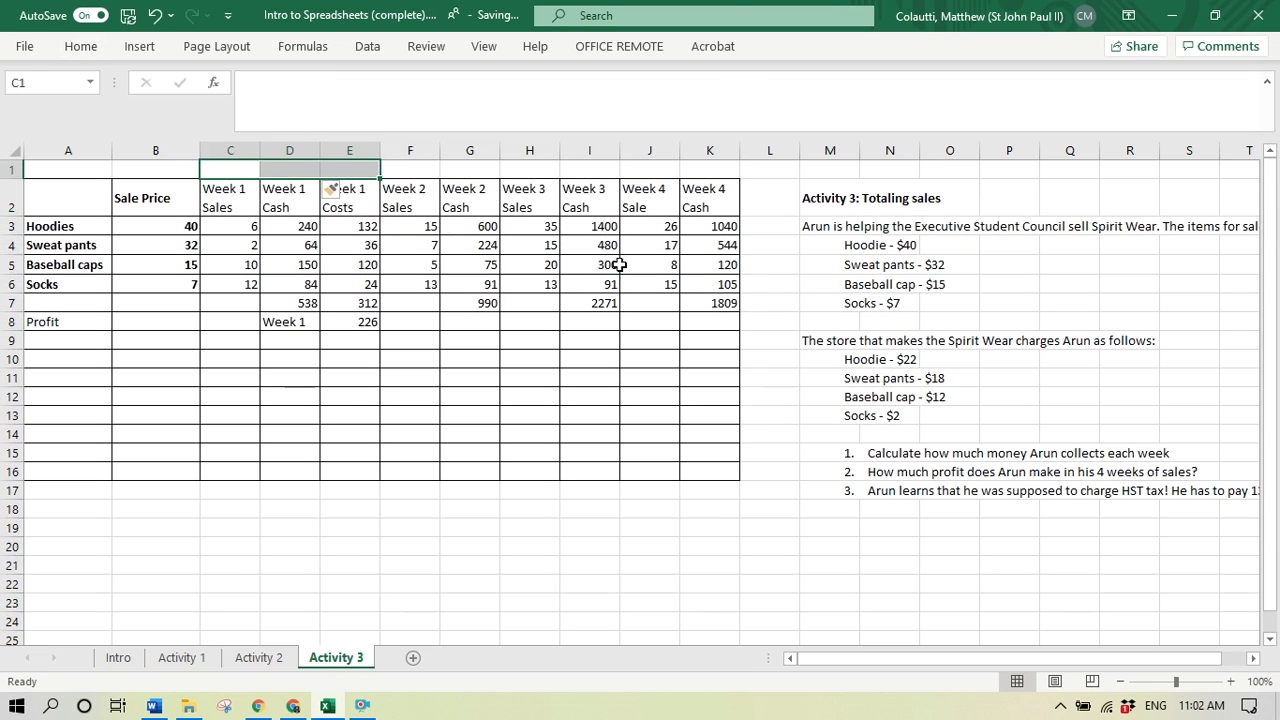
click(79, 46)
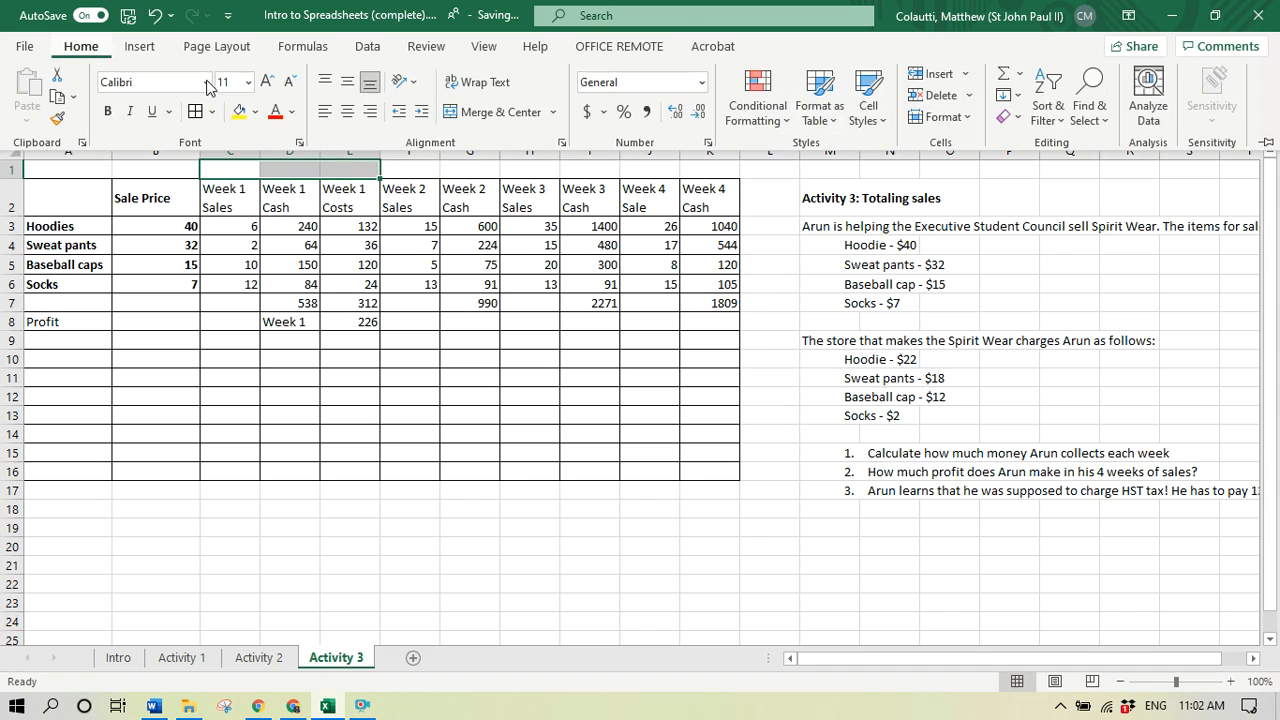
click(476, 112)
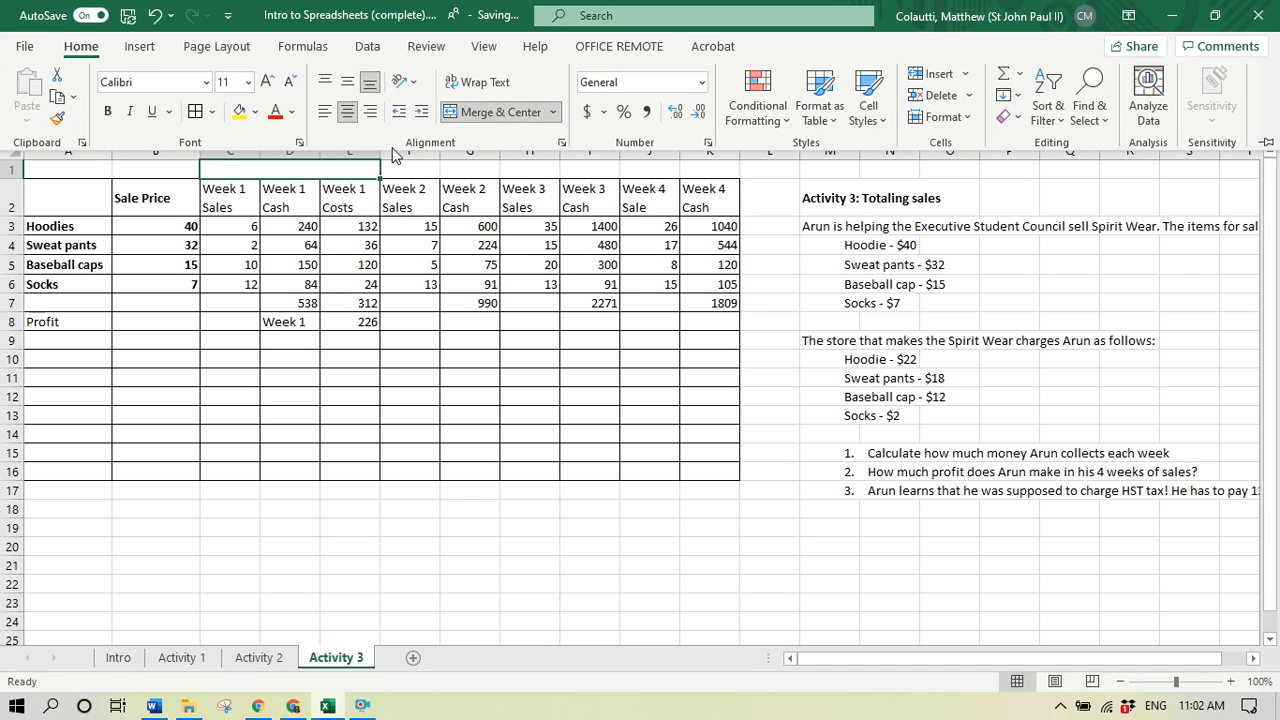
text(Week 1)
key(Delete)
key(Right)
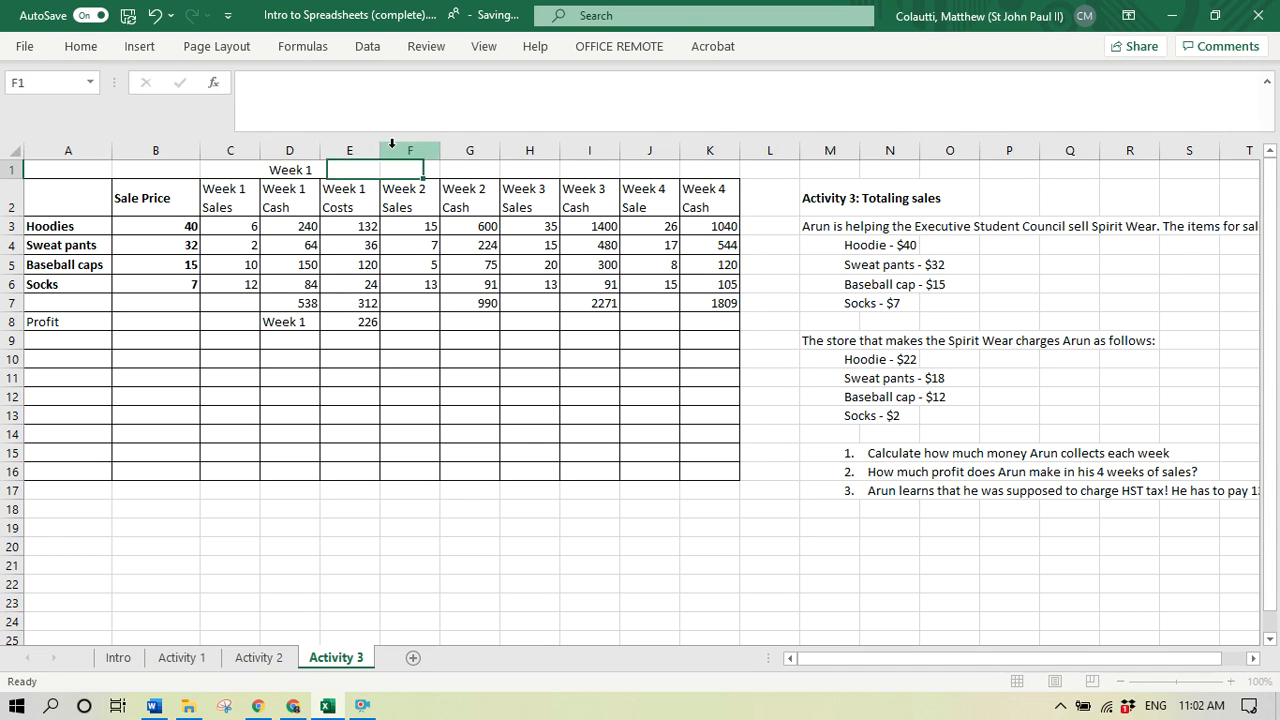
- Shorten the Week 1 column headings in C2, D2 and E2 to "Sales", "Cash" and "Costs"
key(shift+Right)
key(Left)
key(Down)
key(Right)
key(Right)
key(Right)
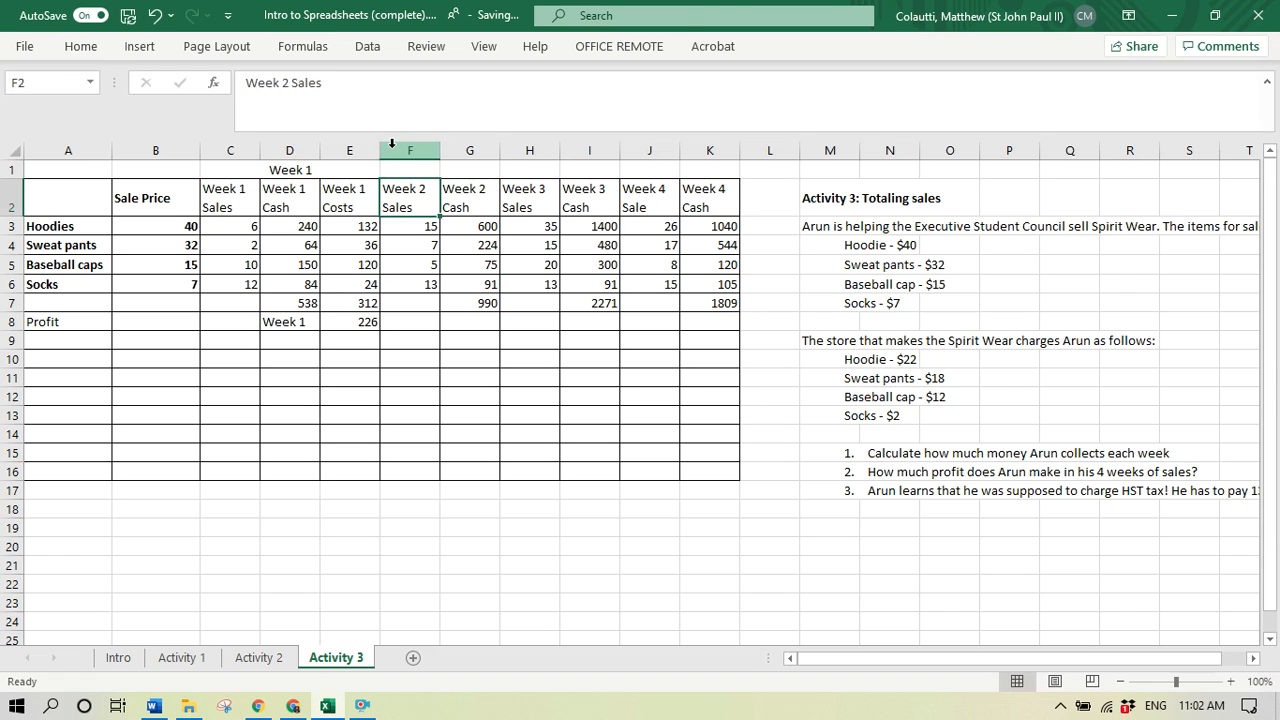
key(Right)
key(Down)
key(Up)
key(Left)
key(Left)
key(Left)
key(Left)
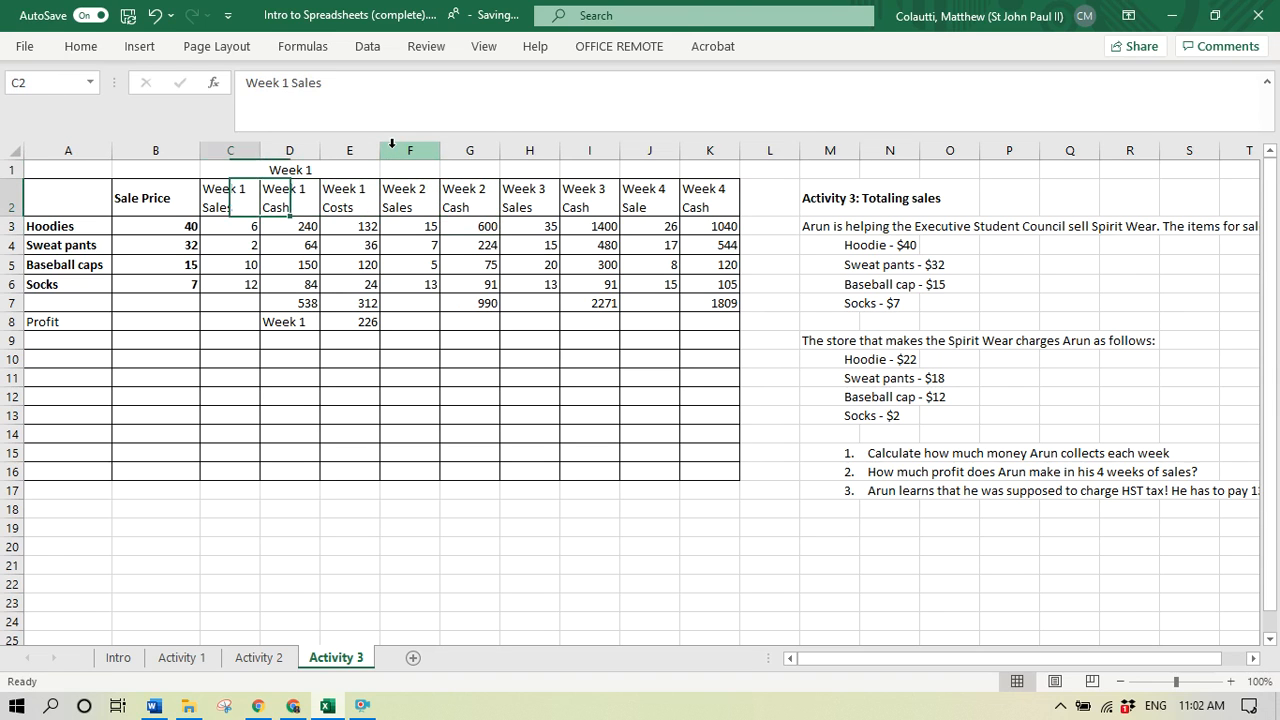
text(Sales)
key(Right)
text(Cash)
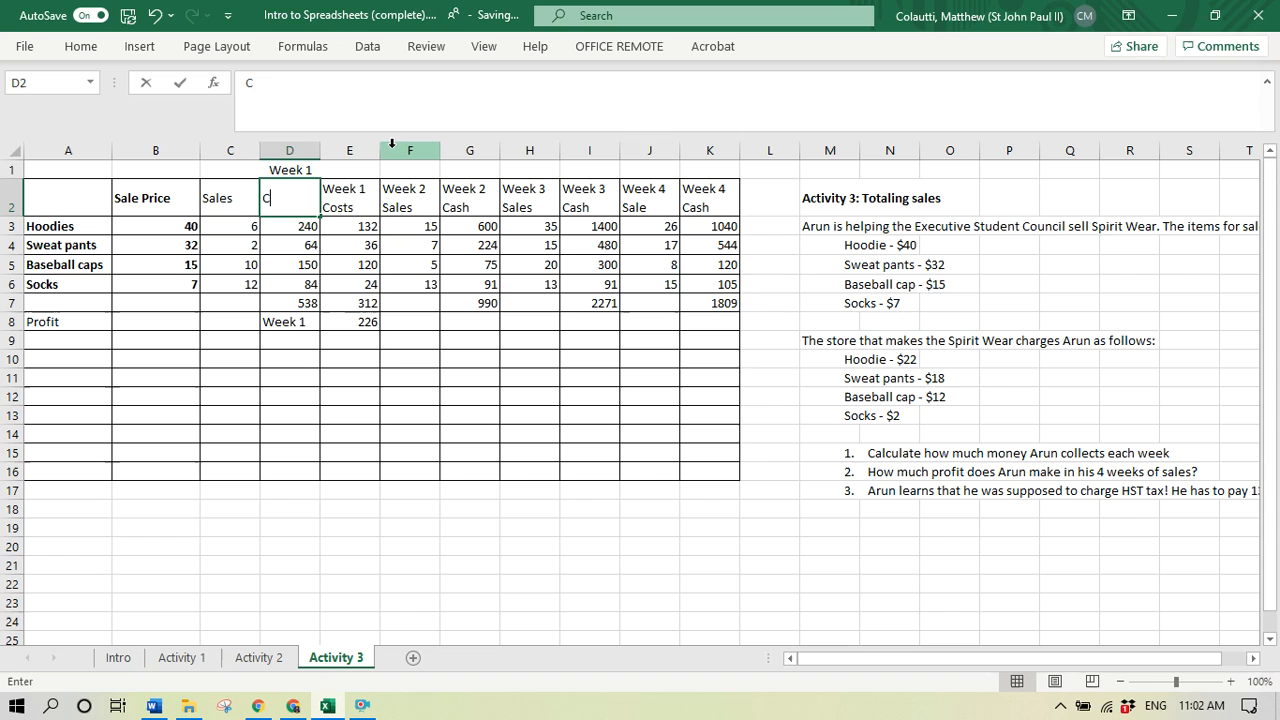
key(Right)
text(Co)
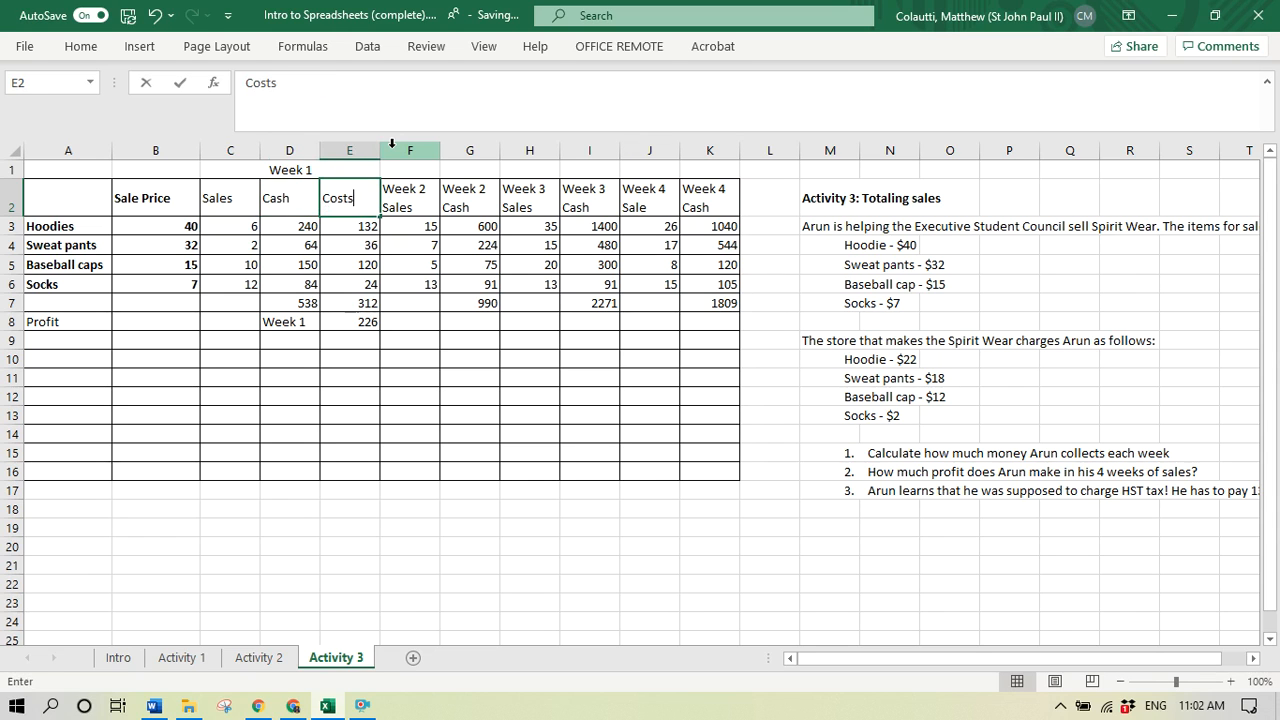
text(sts)
key(Right)
- Insert an empty column between Week 3 Cash and Week 4 Sale
key(Right)
key(Right)
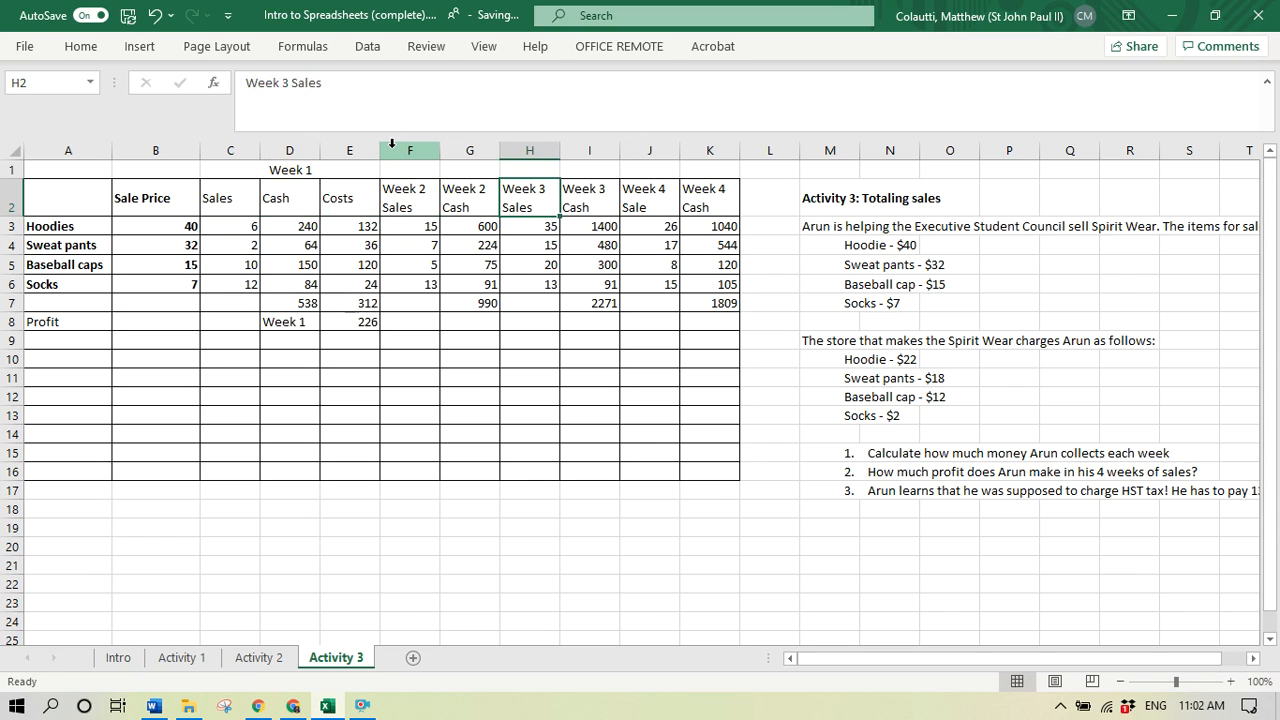
- Insert an empty column between Week 2 Cash and Week 3 Sales
key(alt+i)
key(c)
key(Right)
key(Right)
key(Right)
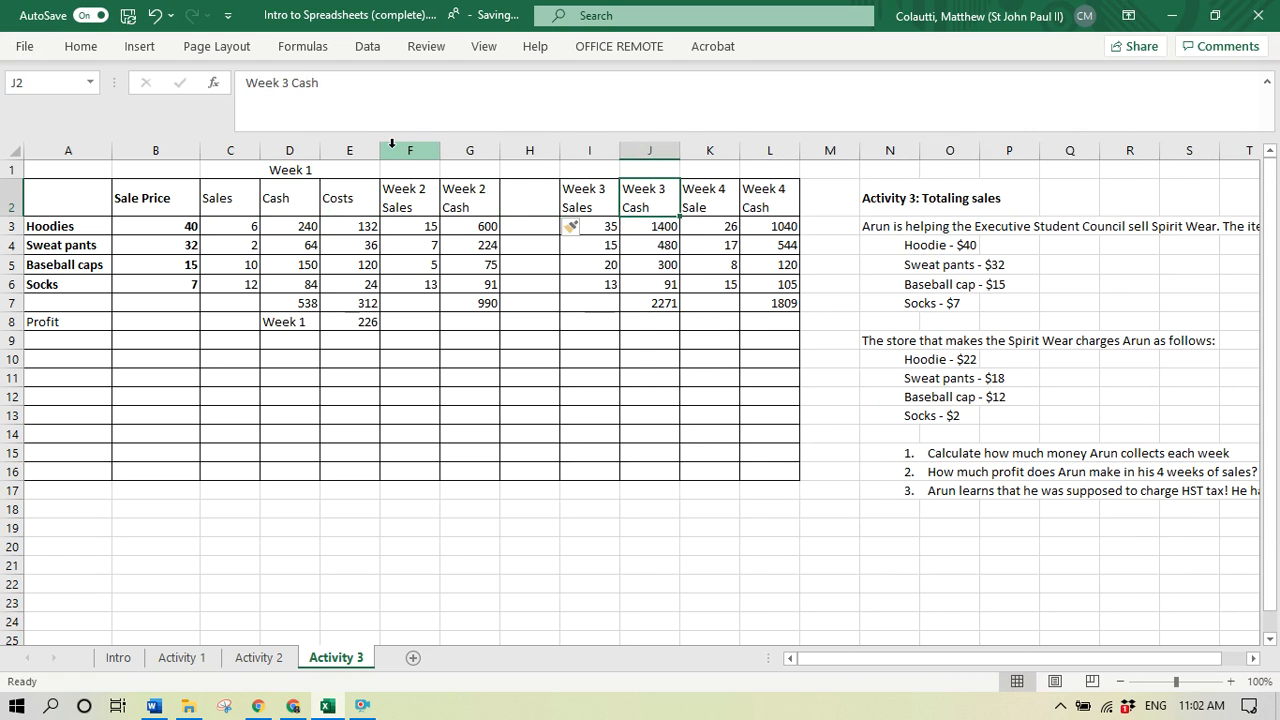
key(alt)
key(i)
key(c)
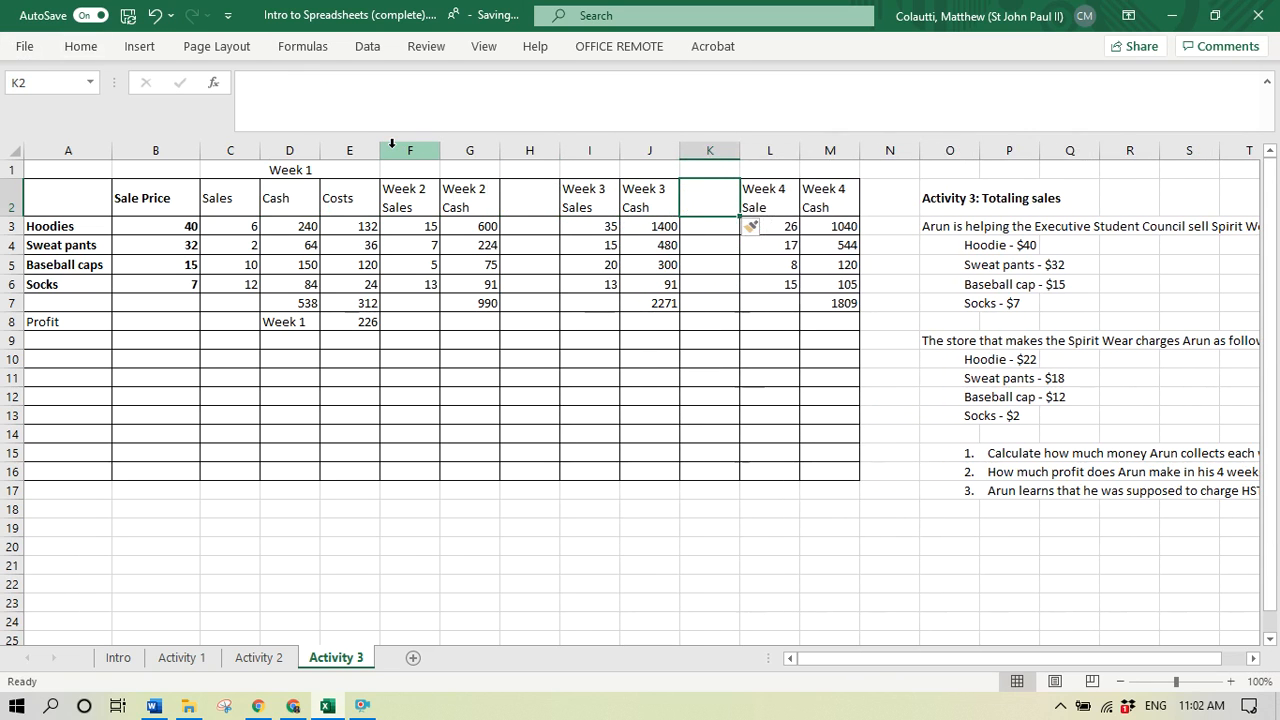
- Insert an empty column after Week 4 Cash, at column N
key(Right)
key(Right)
key(Right)
key(alt+i)
key(c)
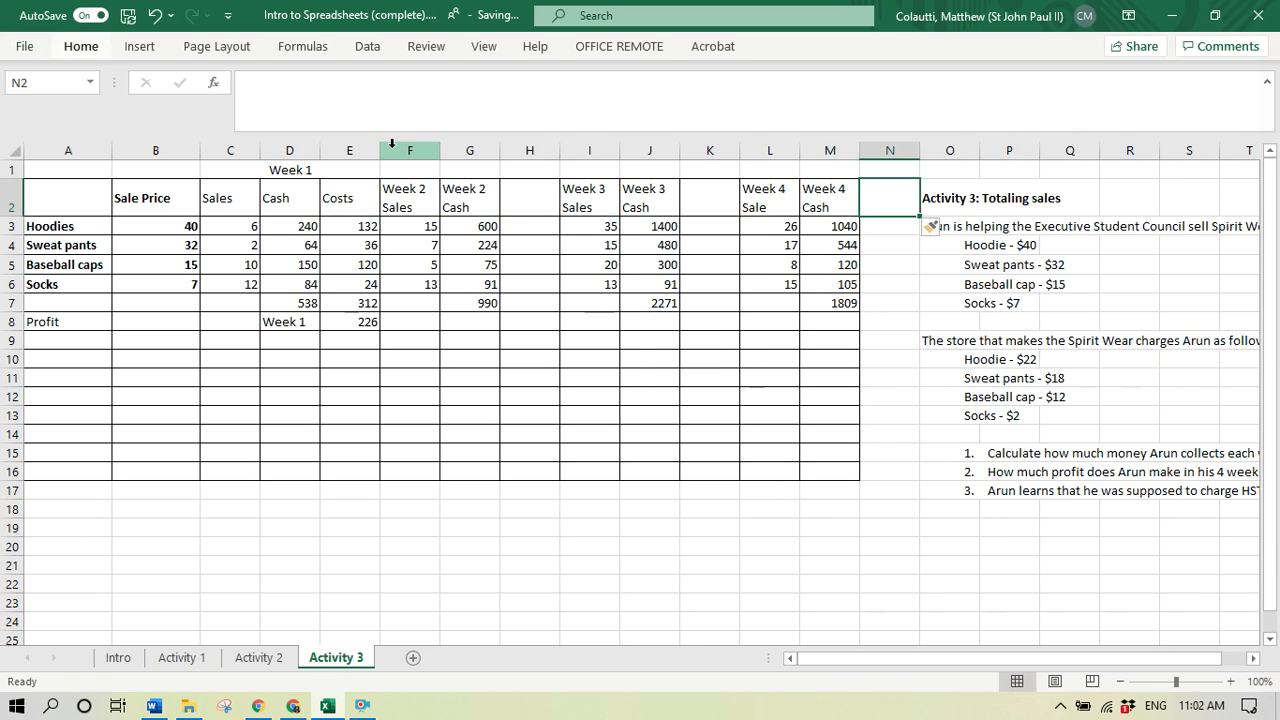
- Copy the merged "Week 1" heading to F1, I1 and L1, above the other three weeks' columns
key(Left)
key(Left)
key(Left)
key(Left)
key(Left)
key(Left)
key(Left)
key(Left)
key(Up)
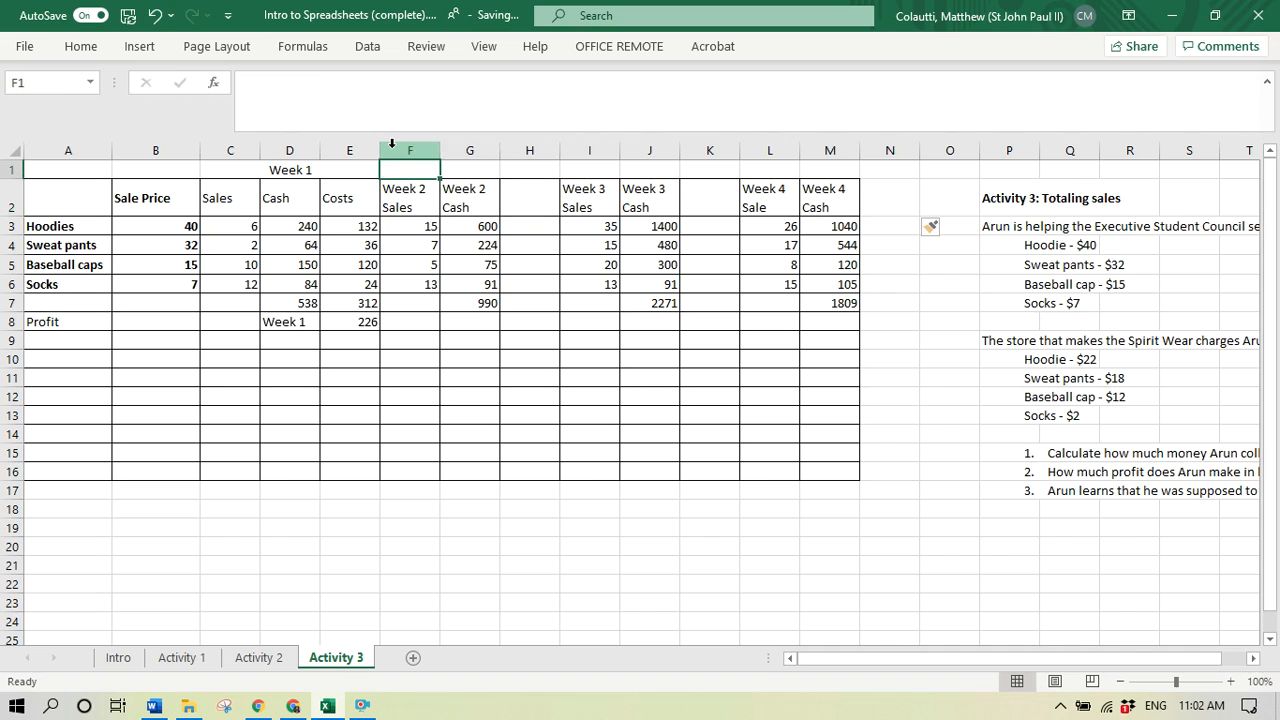
key(shift+Right)
key(shift+Right)
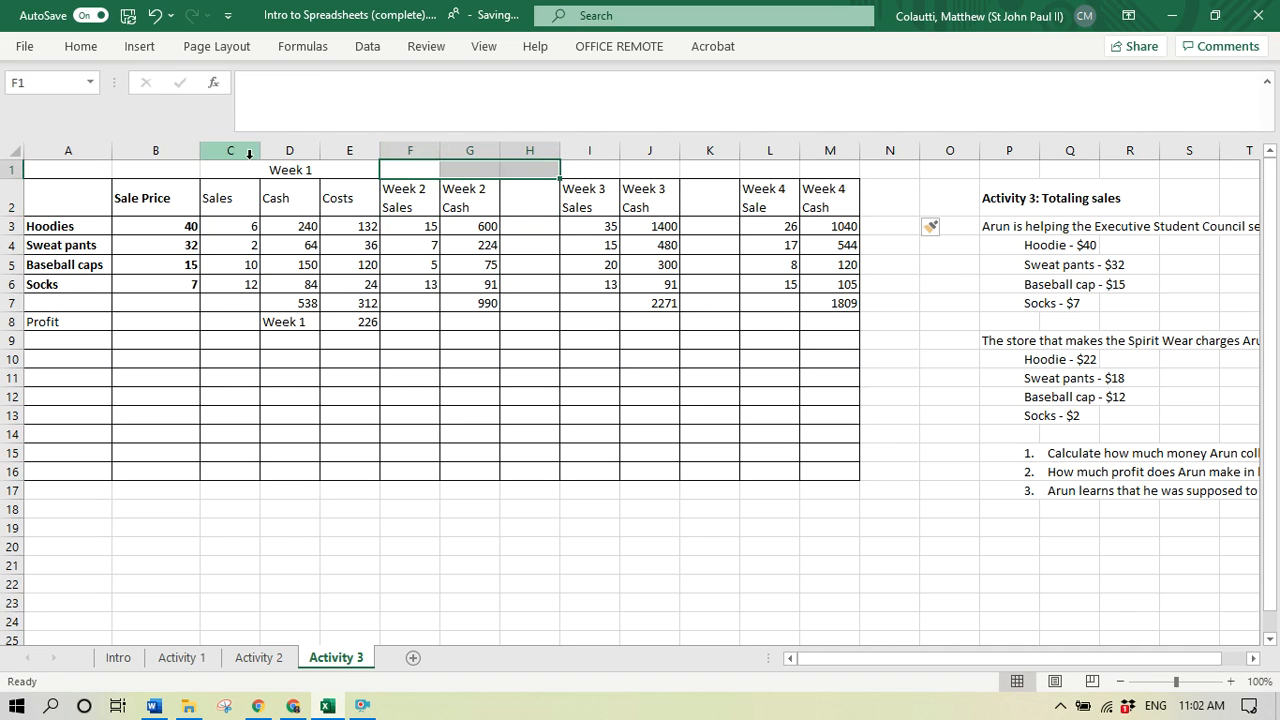
click(251, 170)
key(ctrl+c)
click(426, 168)
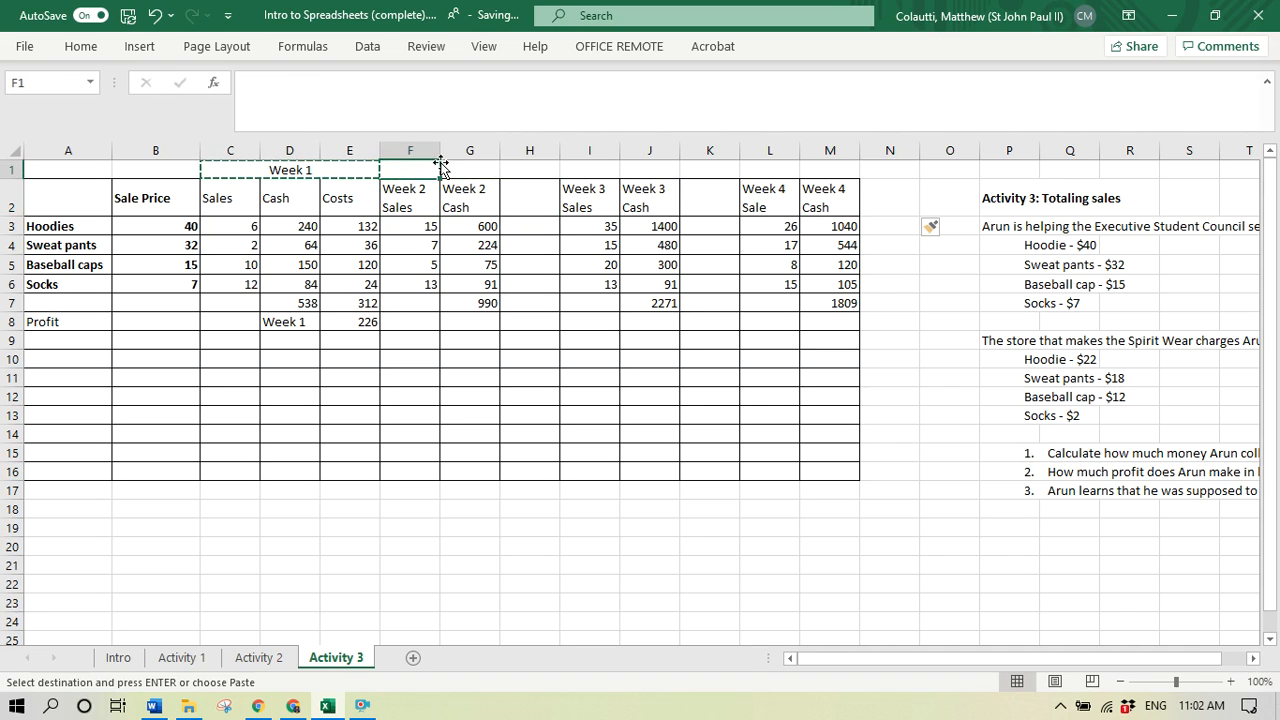
key(ctrl+v)
click(583, 170)
key(ctrl+v)
click(743, 169)
key(ctrl+v)
- Change the merged heading starting at F1 to "Week 2"
click(505, 172)
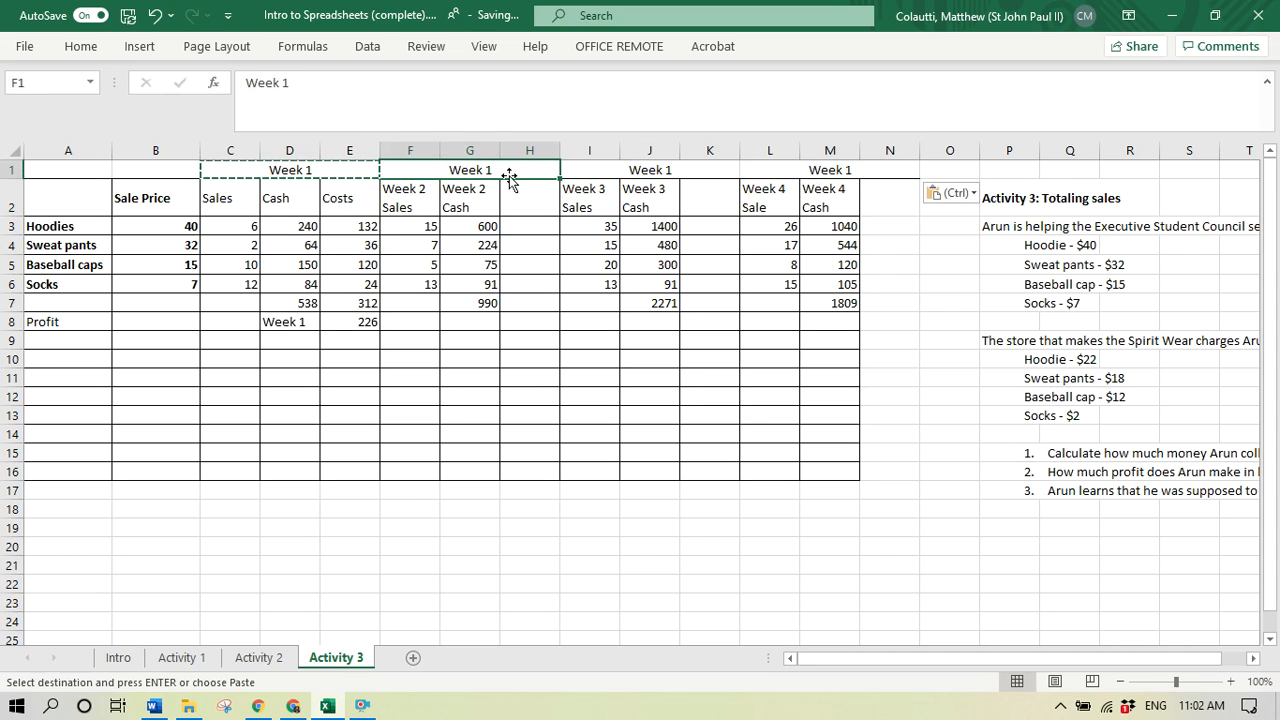
click(433, 104)
key(BackSpace)
text(2 Sales)
key(Tab)
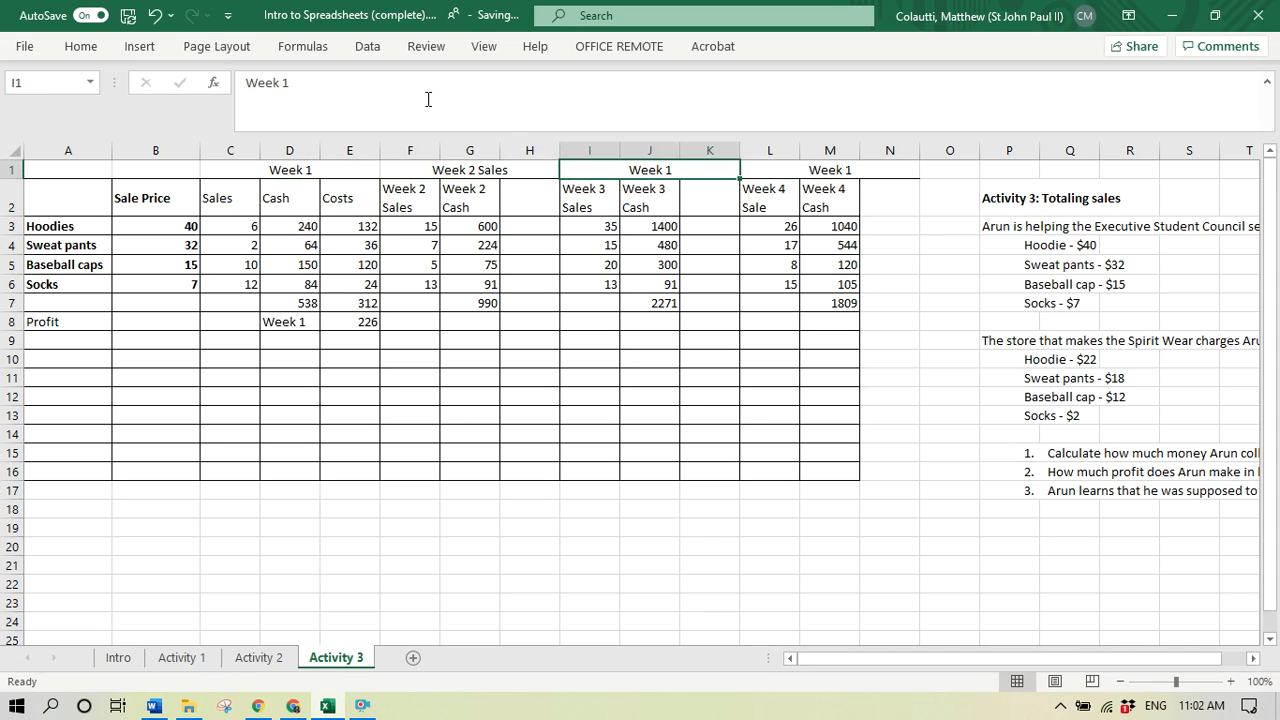
click(432, 170)
click(360, 80)
key(BackSpace)
key(BackSpace)
key(BackSpace)
key(BackSpace)
key(BackSpace)
key(Return)
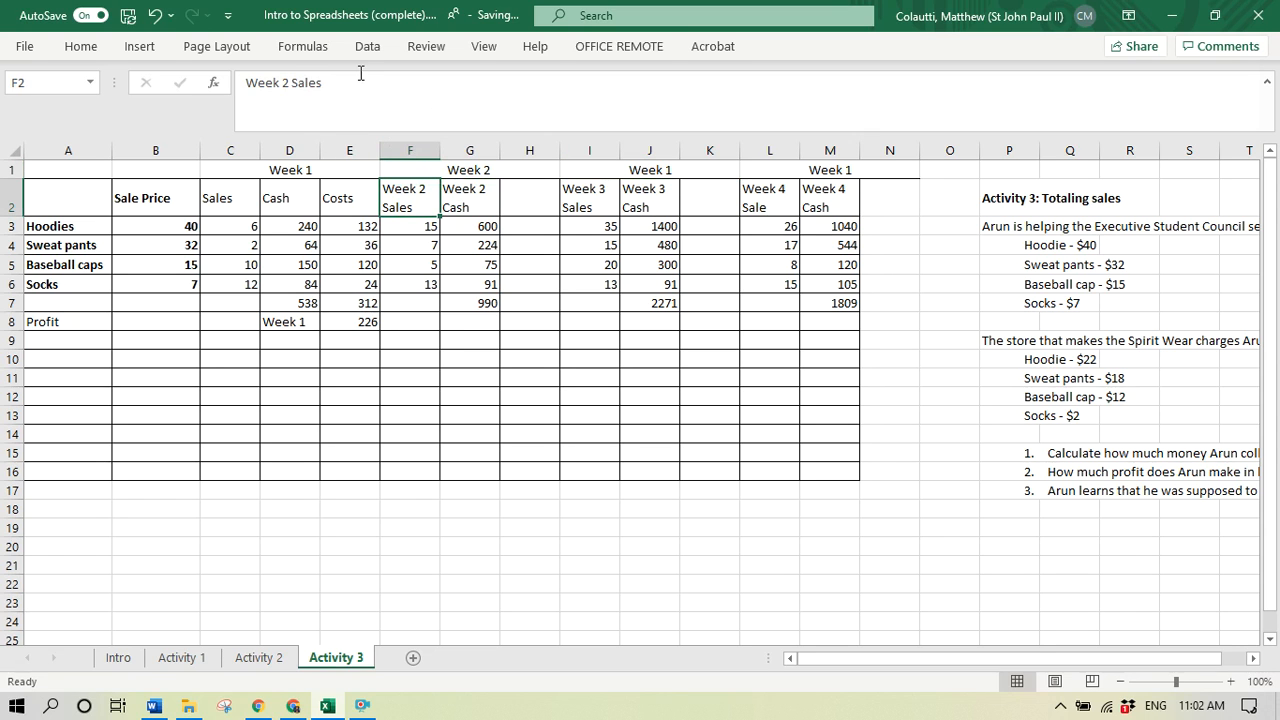
- Change the merged heading starting at I1 to "Week 3"
click(675, 170)
click(350, 80)
key(BackSpace)
text(2)
key(BackSpace)
text(3)
key(Delete)
key(Return)
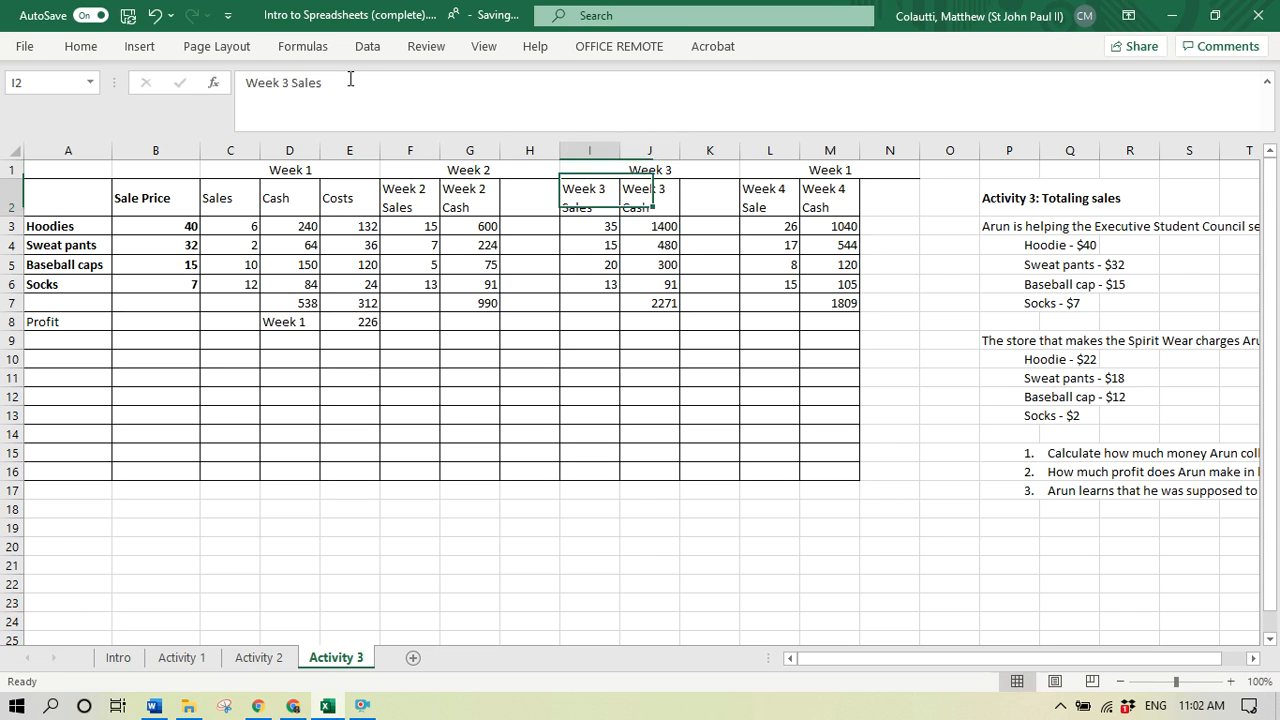
- Change the merged heading starting at L1 to "Week 4"
click(810, 172)
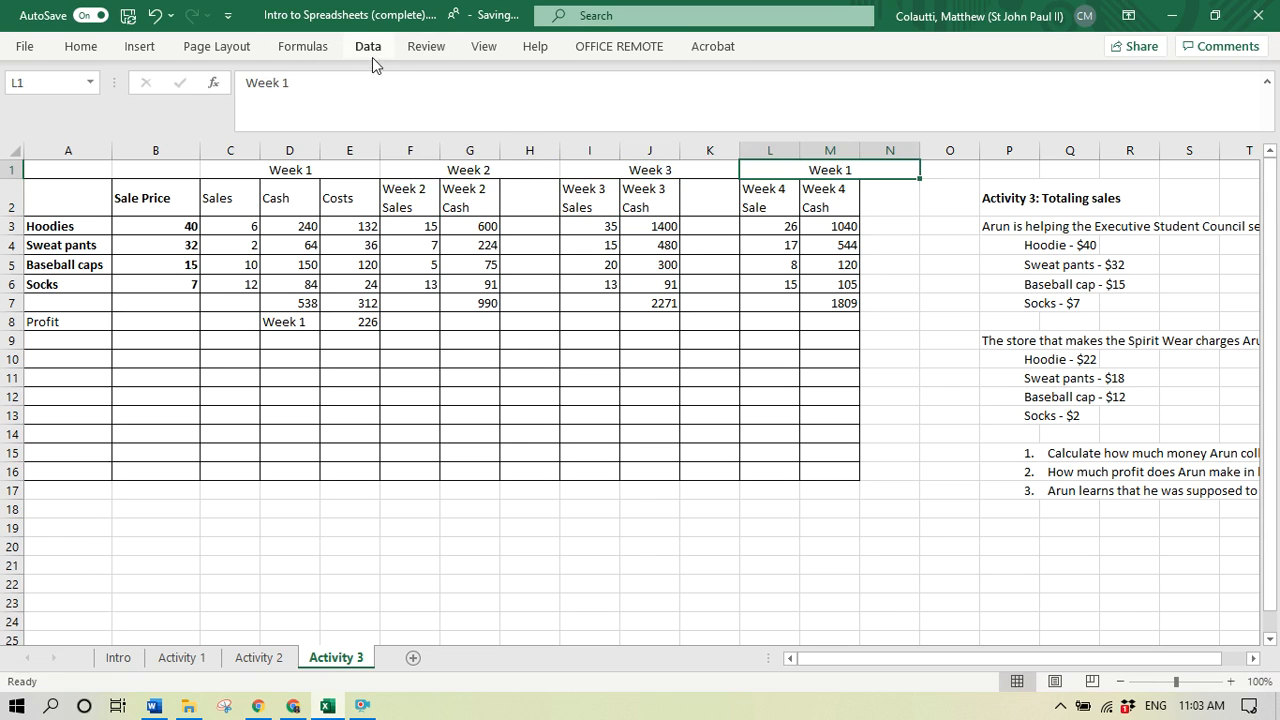
click(379, 76)
key(BackSpace)
text(4)
key(Return)
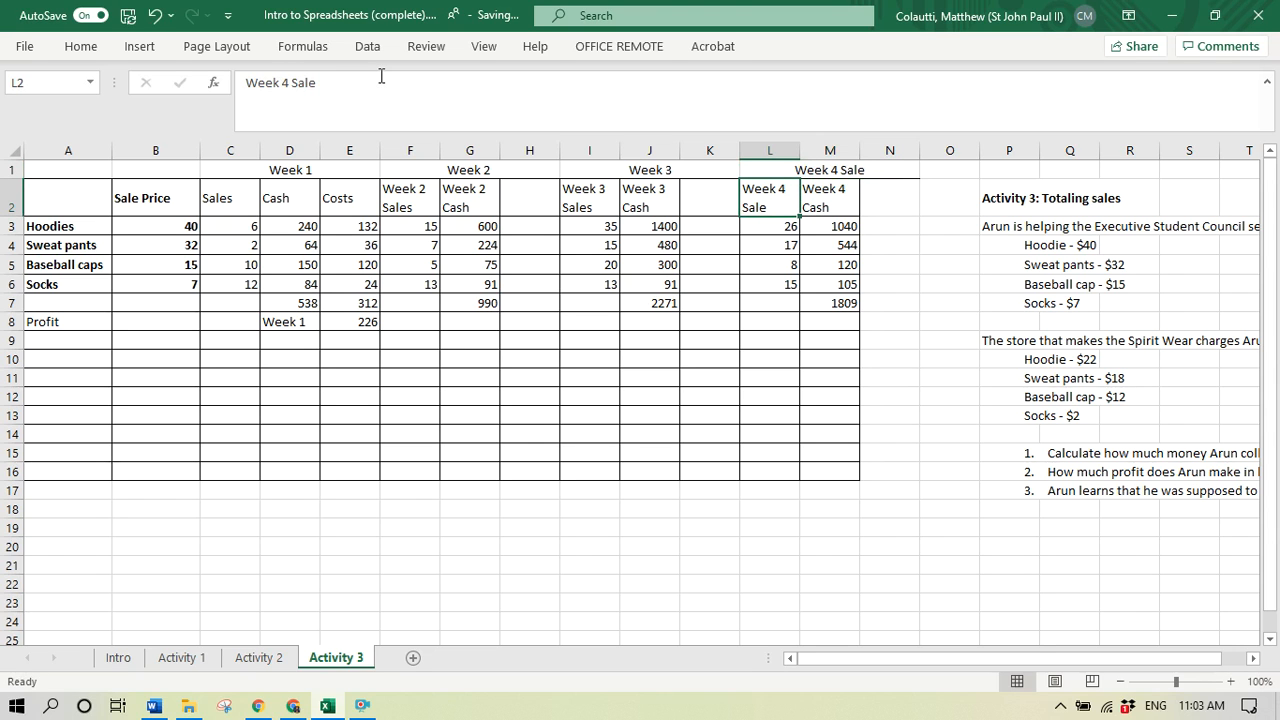
click(798, 168)
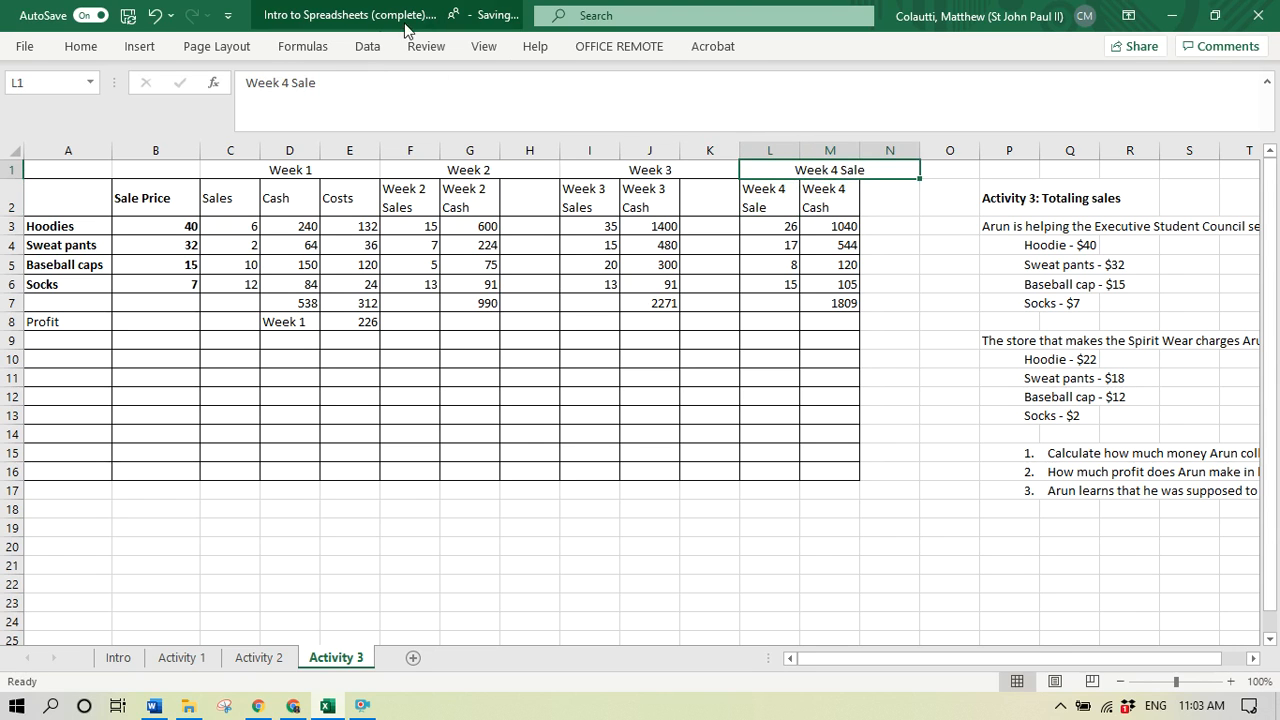
click(372, 82)
key(BackSpace)
key(BackSpace)
key(BackSpace)
key(BackSpace)
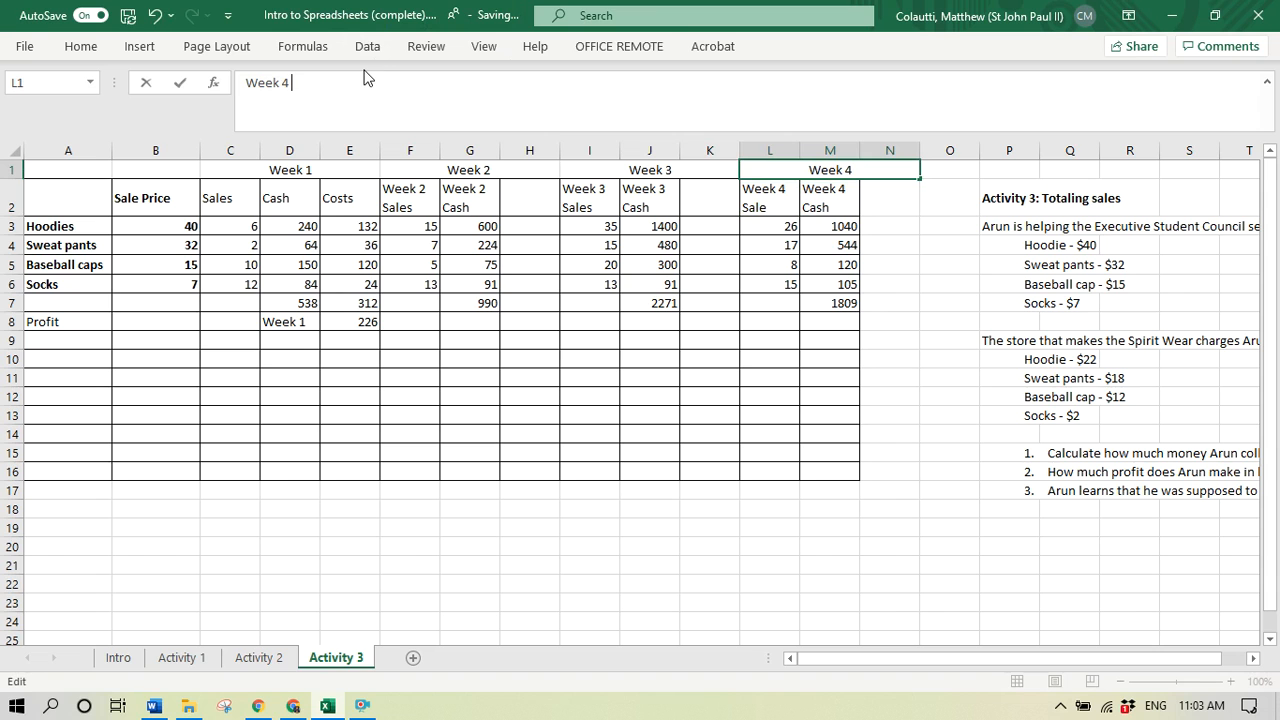
key(Return)
- Copy the Sales, Cash and Costs headings from C2:E2 onto the Week 2, Week 3 and Week 4 columns in row 2
drag(234, 200, 351, 194)
key(ctrl+c)
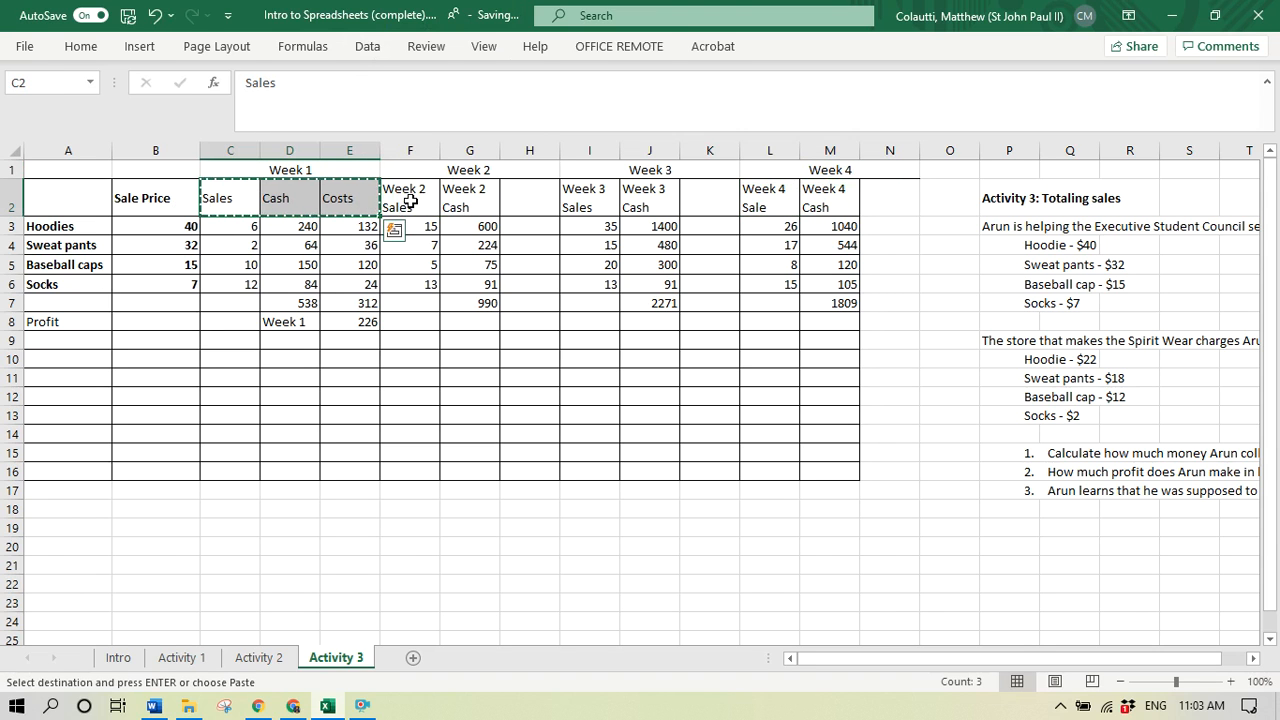
click(410, 200)
key(ctrl+v)
click(586, 200)
key(ctrl+v)
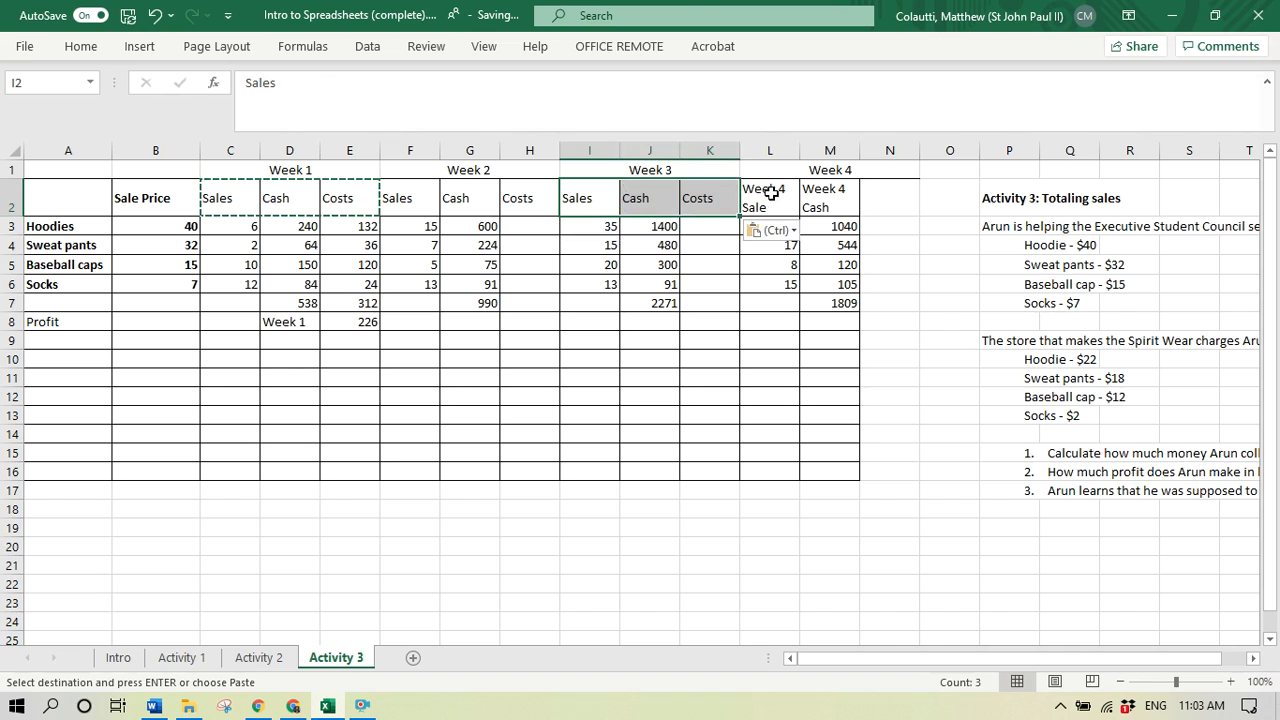
click(771, 194)
key(ctrl+v)
click(928, 262)
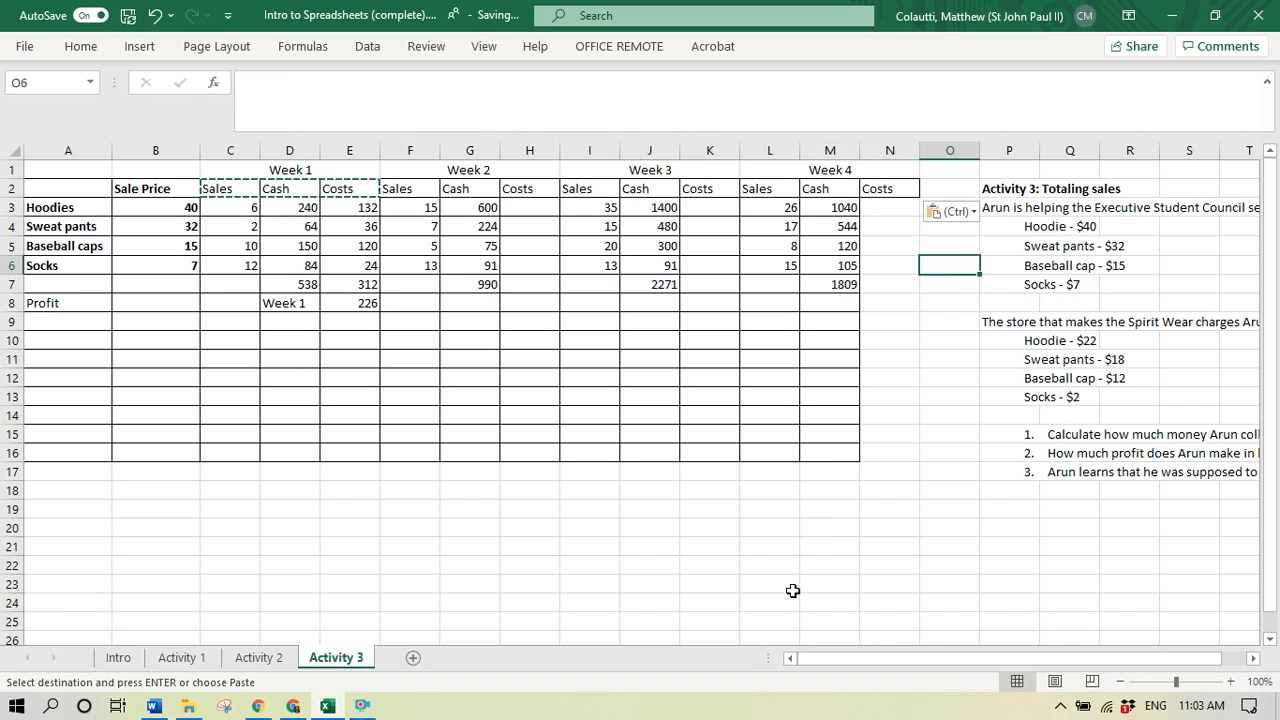
- Apply all borders to the whole table range A1:N16
drag(86, 171, 884, 457)
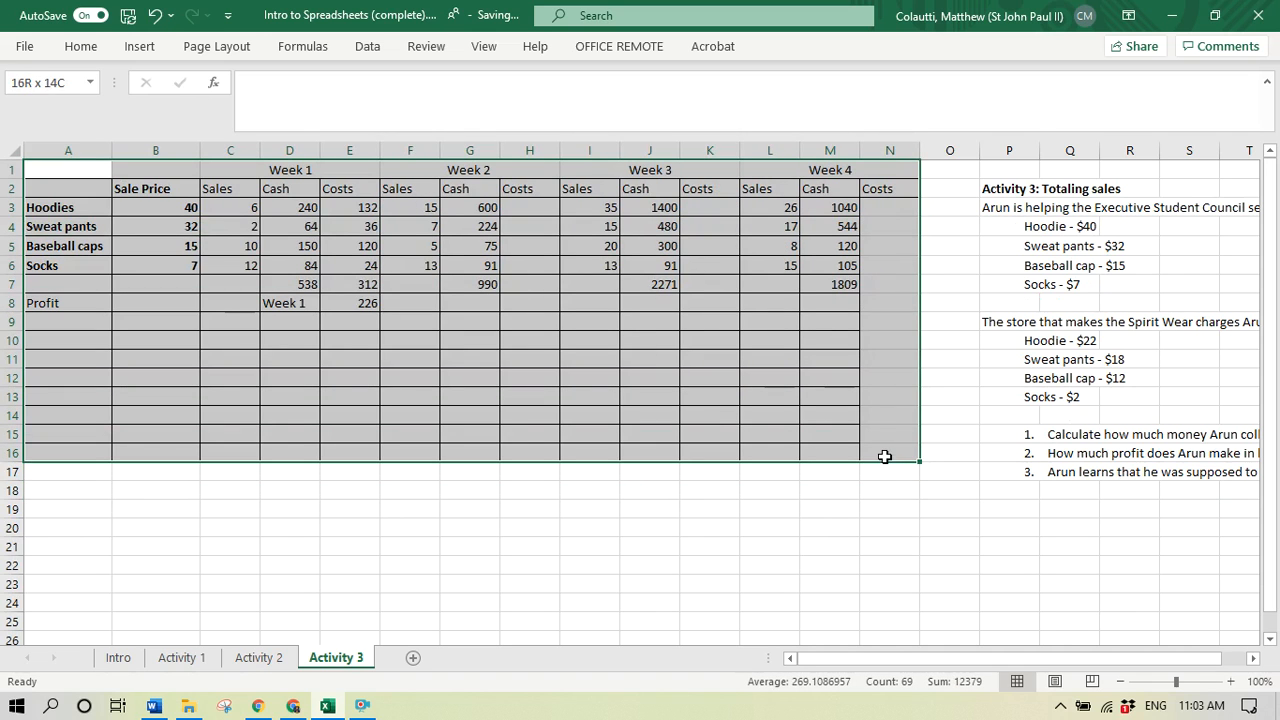
click(93, 51)
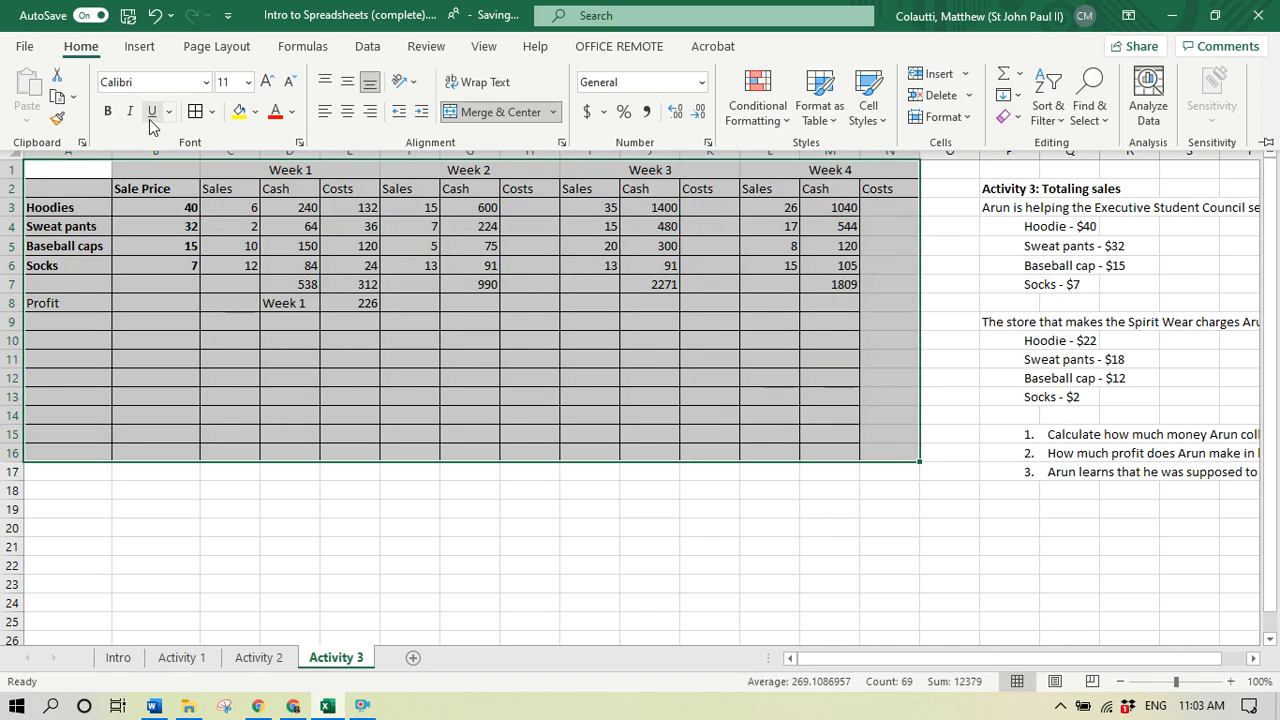
click(148, 187)
- Make the two heading rows in A1:N2 bold
drag(84, 172, 828, 186)
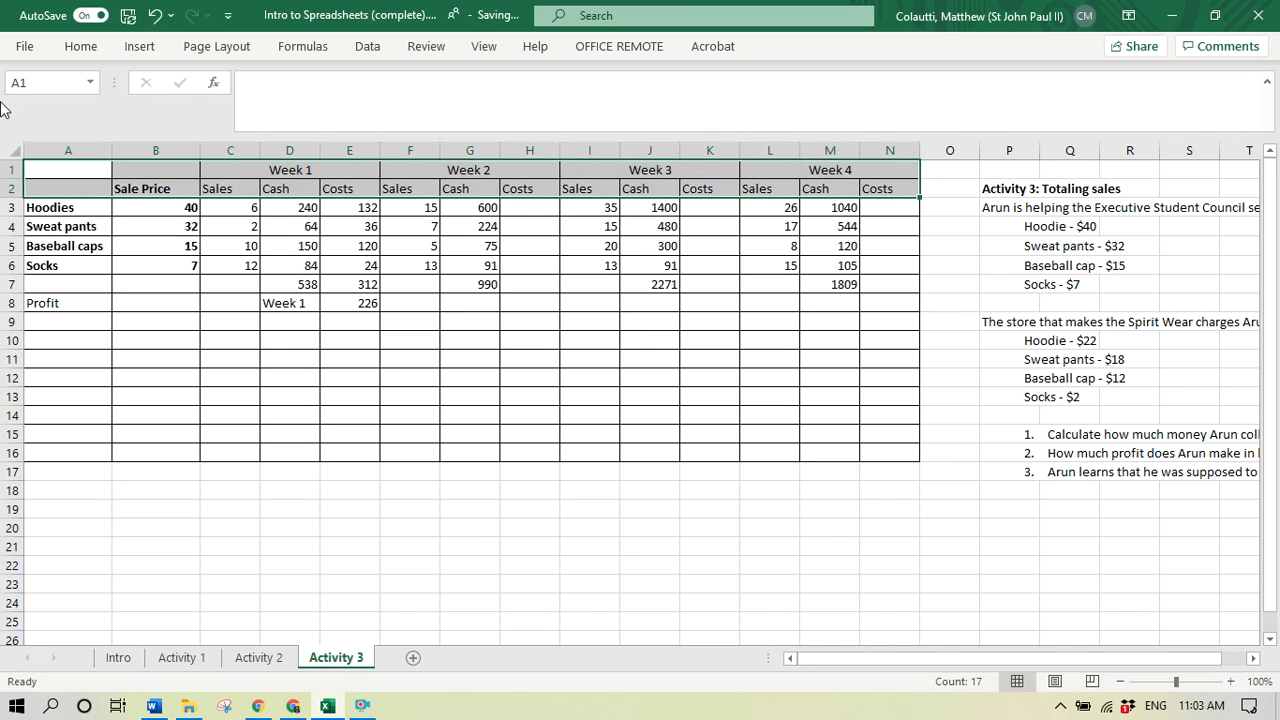
key(ctrl+b)
click(262, 215)
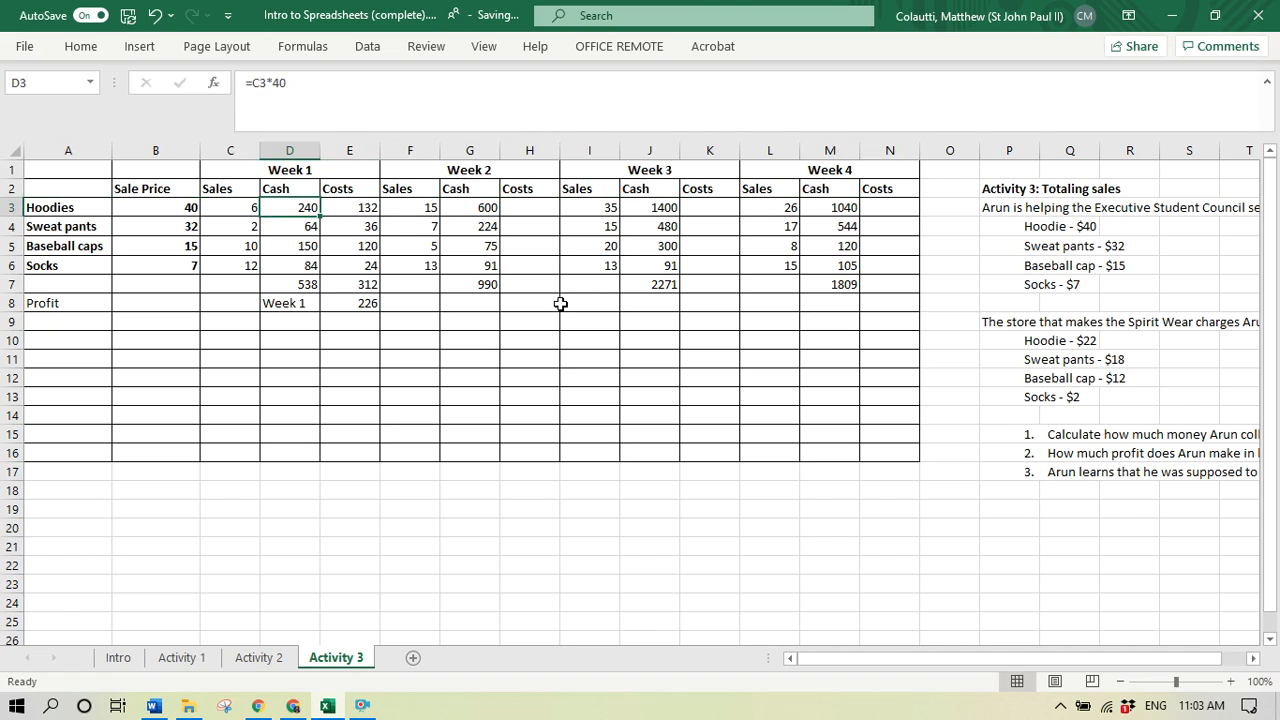
click(548, 286)
click(522, 207)
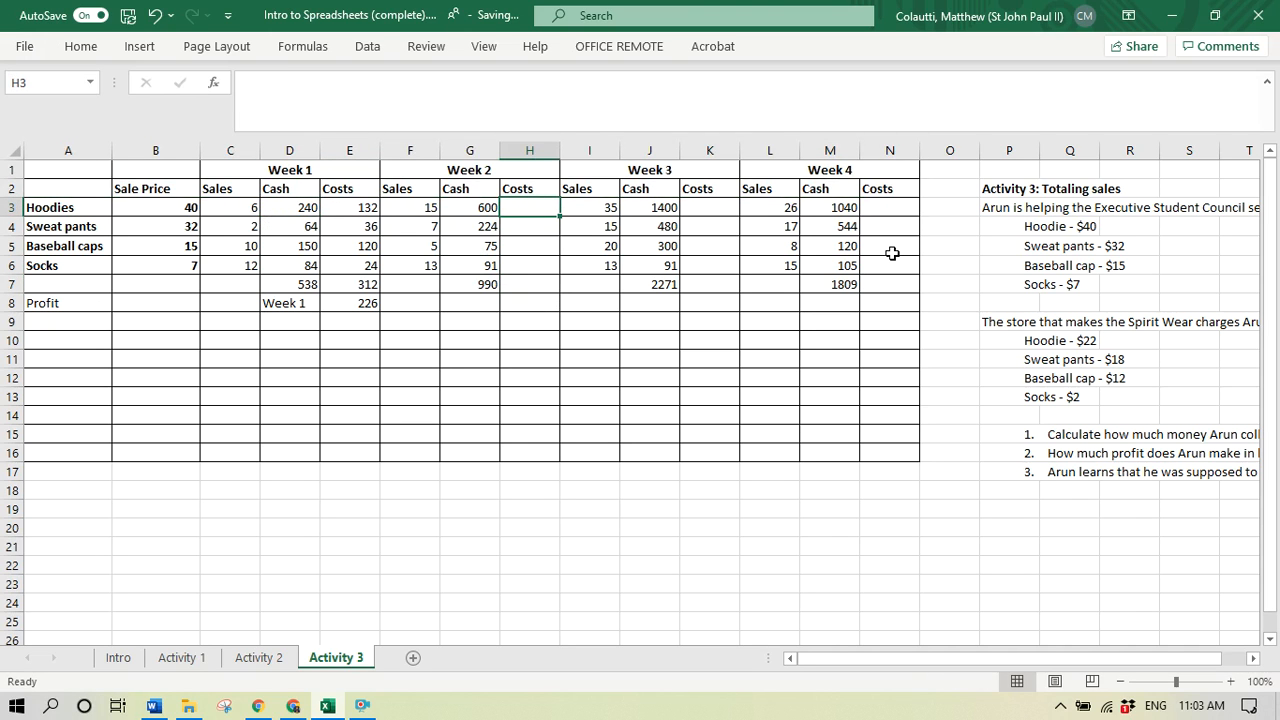
key(Left)
key(Left)
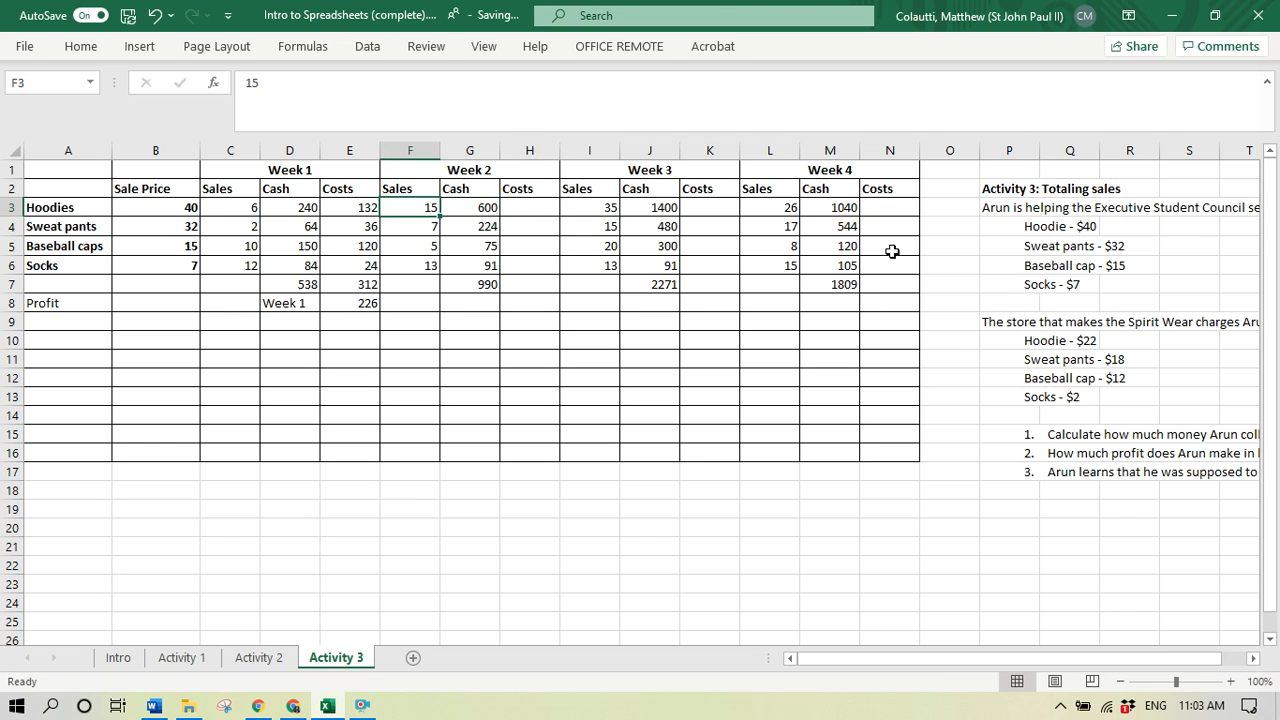
key(Right)
key(Right)
- Insert a new column before Week 1 Sales and enter the heading "Cost per item" in C2
key(Left)
key(Left)
key(Left)
key(Left)
key(Left)
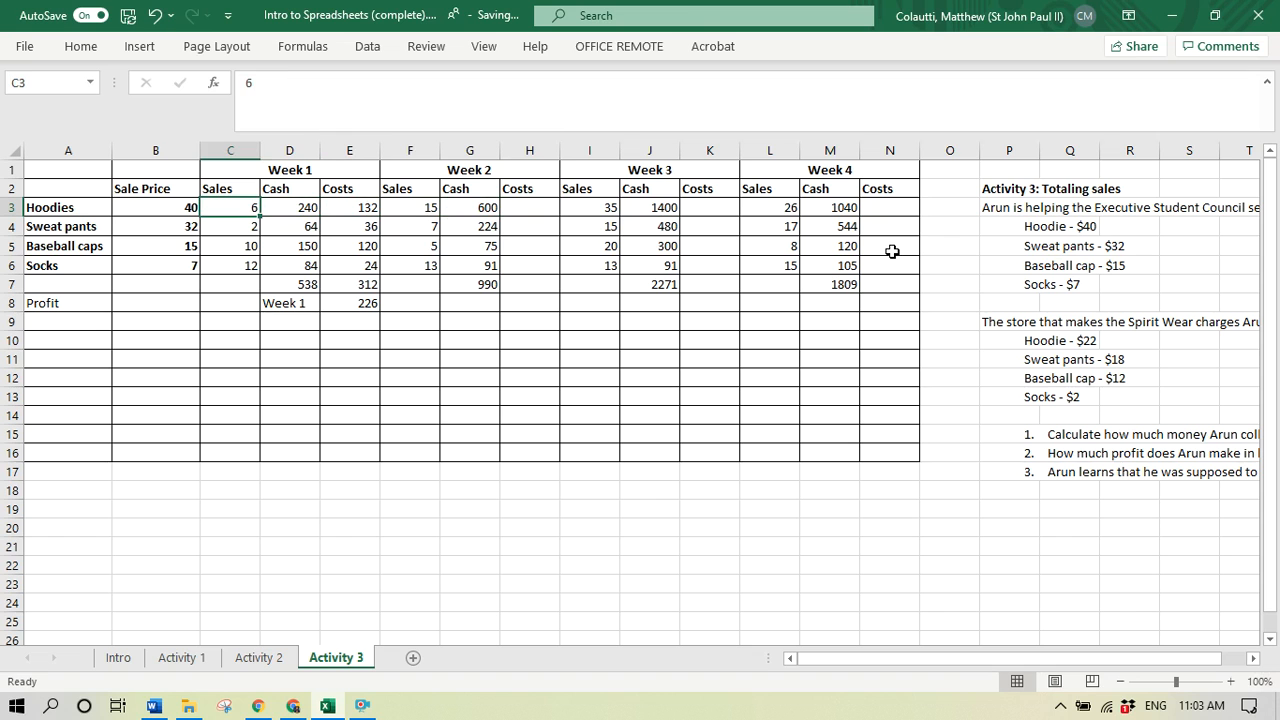
key(alt+h)
key(i)
key(c)
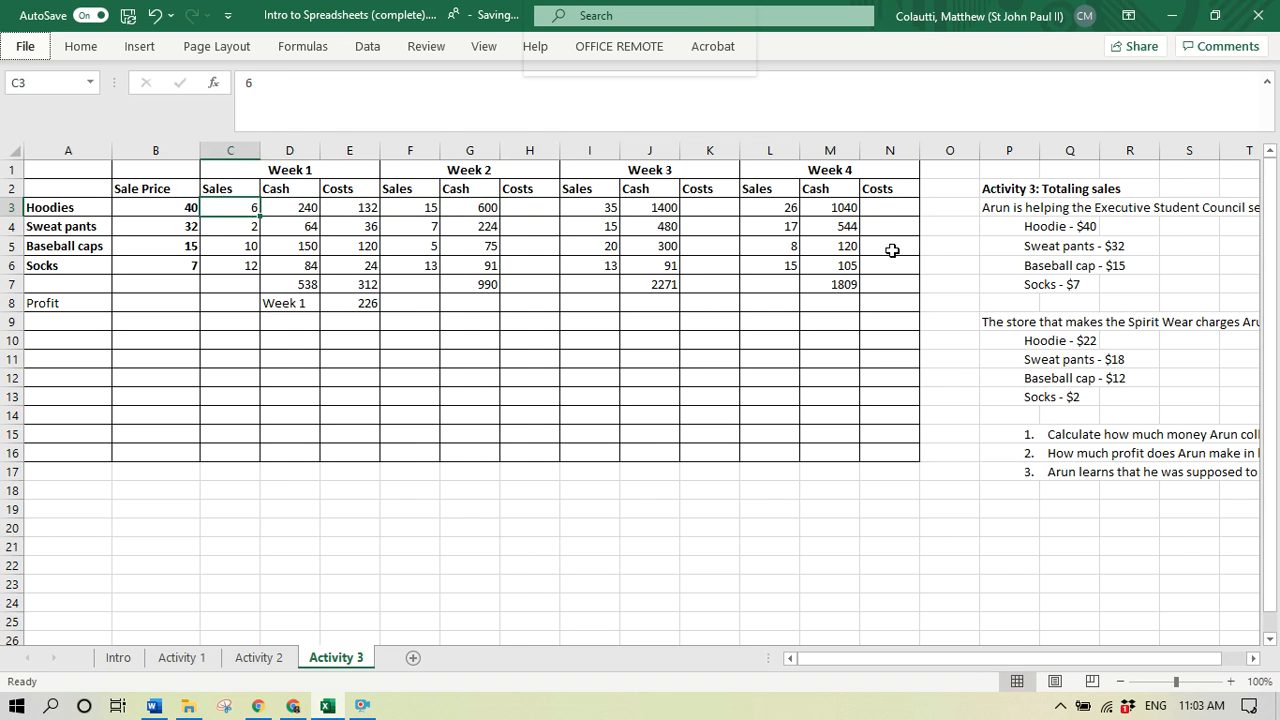
key(Up)
text(Cost)
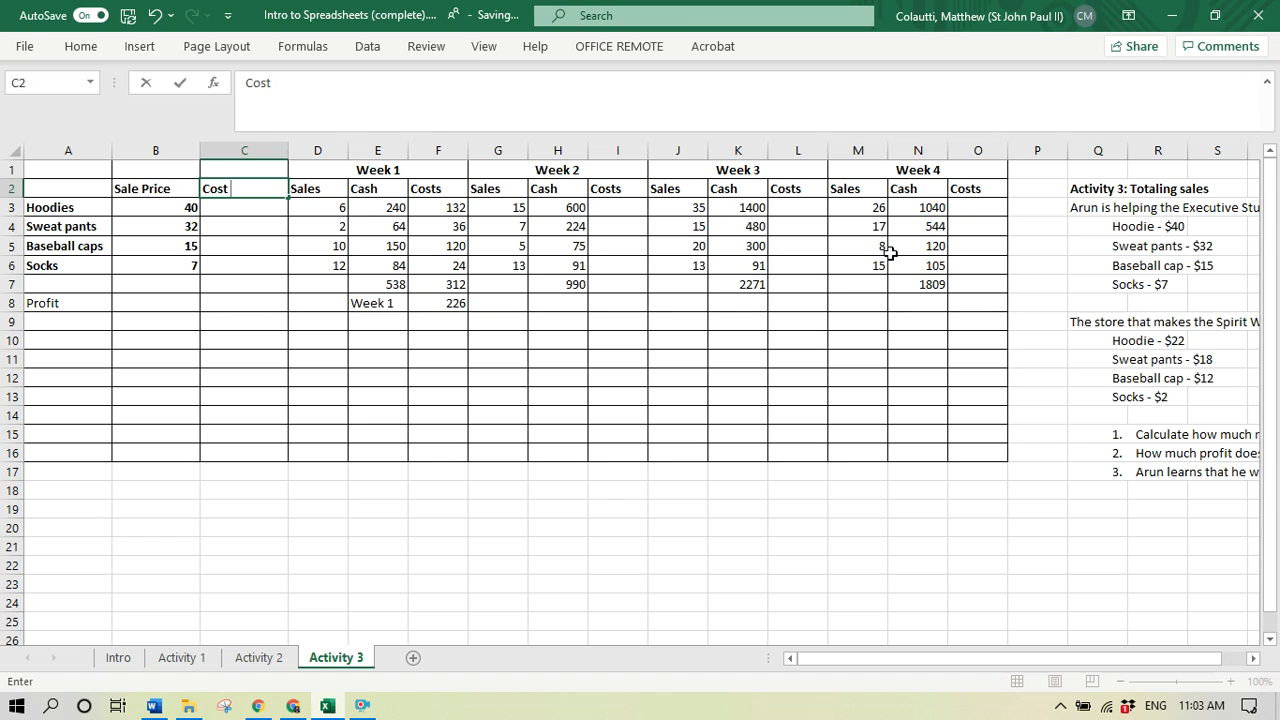
text( per item)
key(Return)
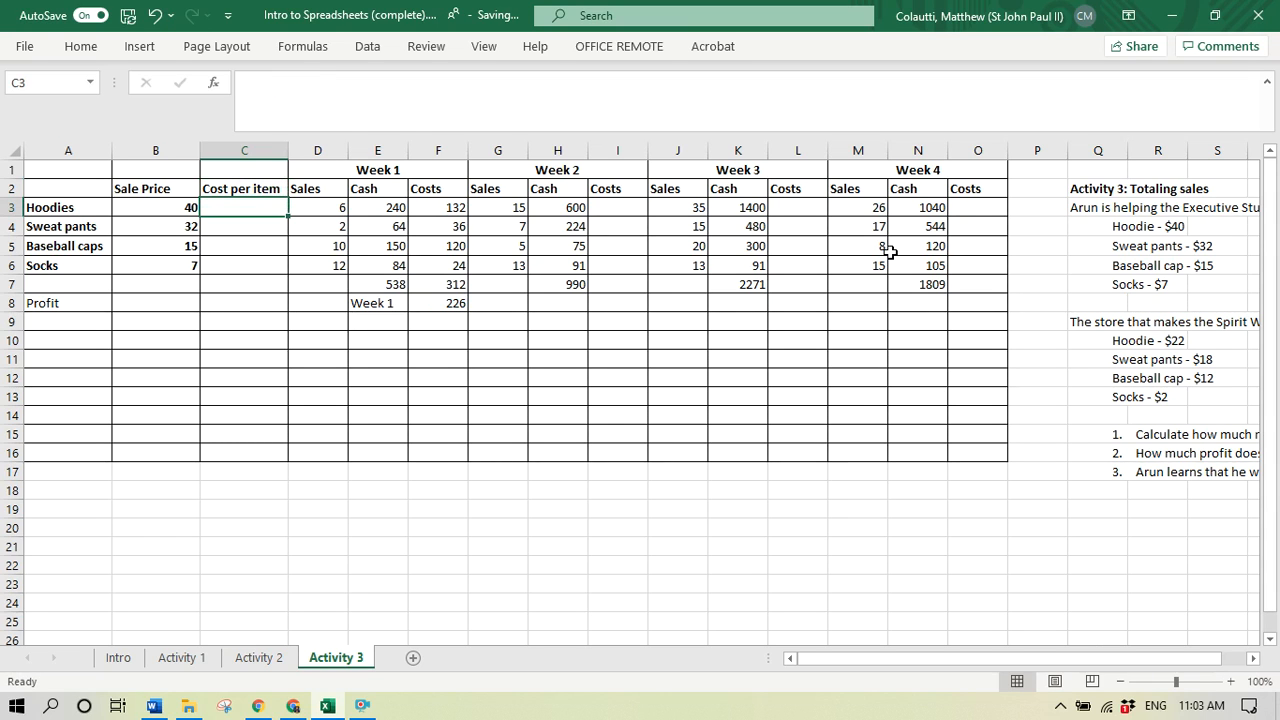
- Enter the costs per item in C3:C6: 22 for hoodies, 18 for sweat pants, 12 for baseball caps and 2 for socks
text(22)
key(Return)
text(18)
key(Return)
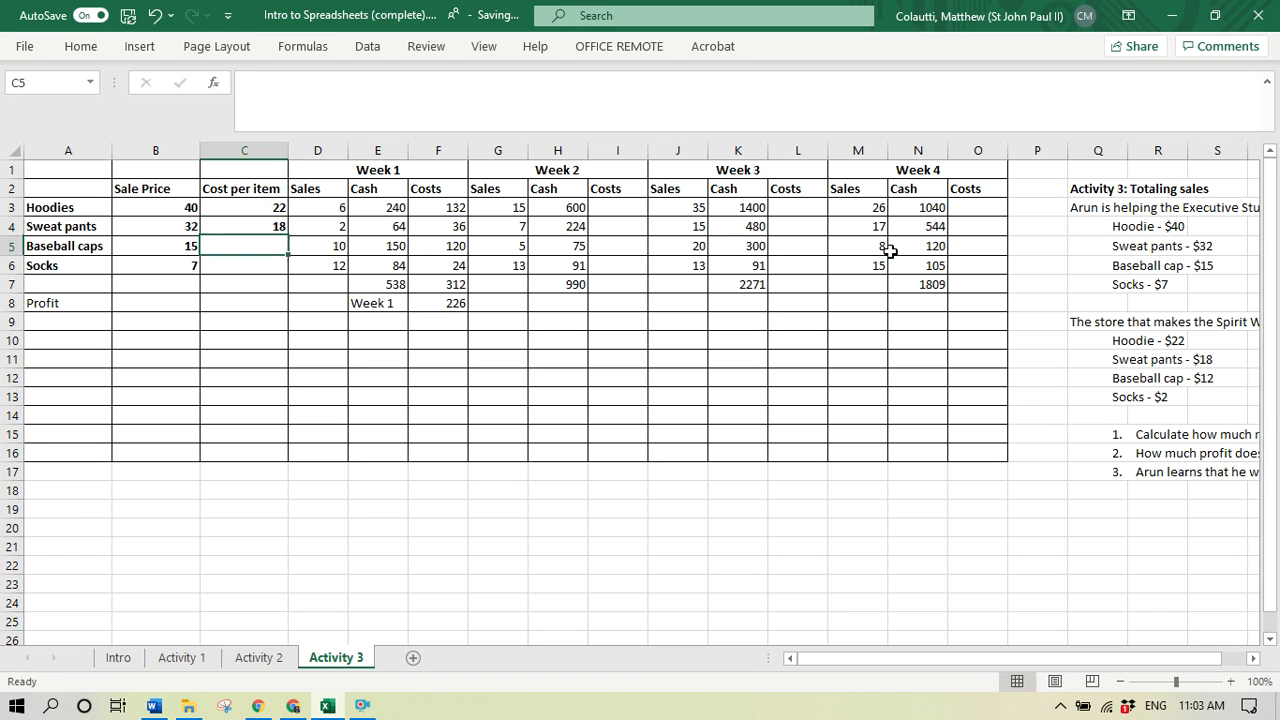
text(12)
key(Return)
text(2)
key(Return)
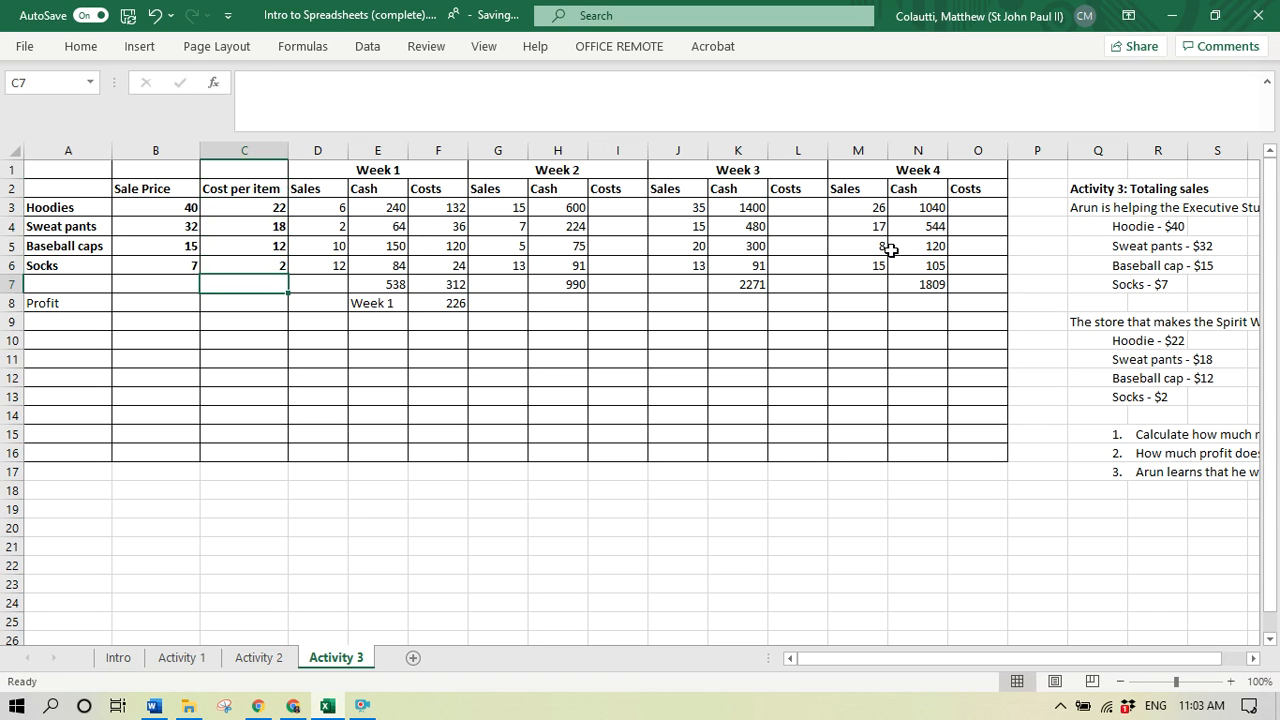
- Calculate the Week 2 hoodie costs in I3 with the formula =G3*C3
click(618, 209)
text(=)
key(Left)
key(Left)
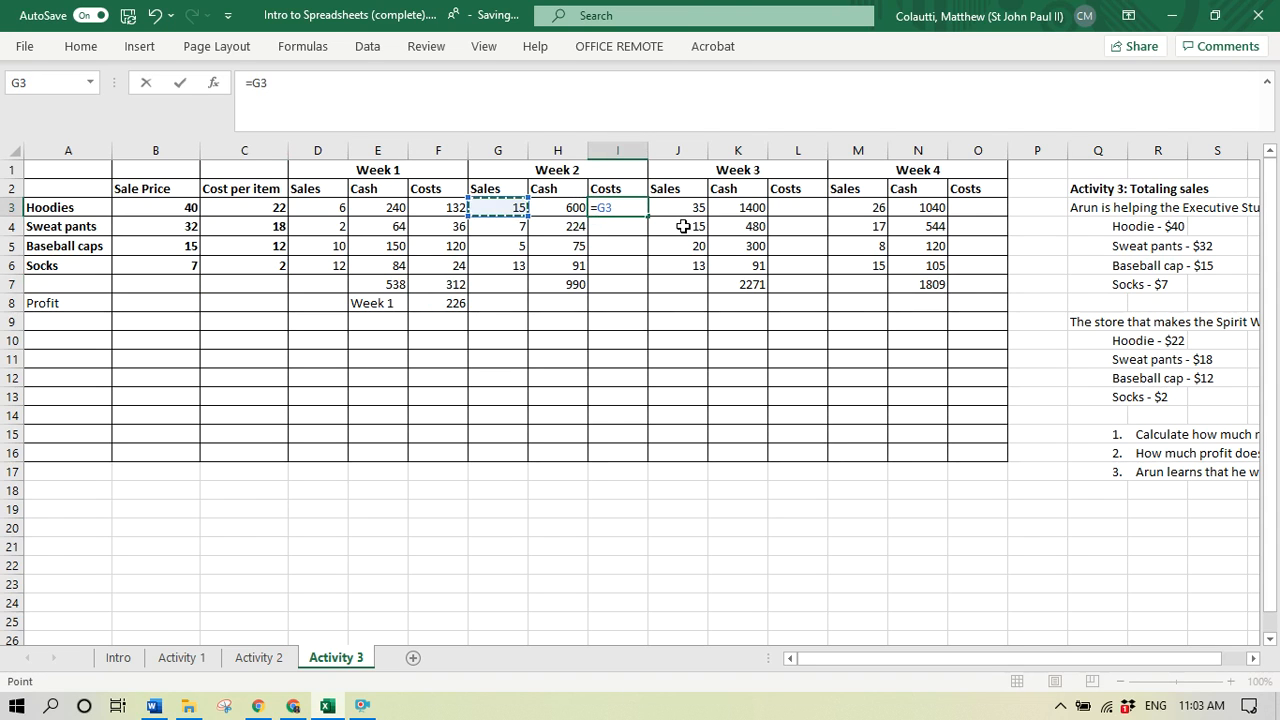
text(*)
key(Left)
key(Left)
key(Left)
key(Left)
key(Left)
key(Left)
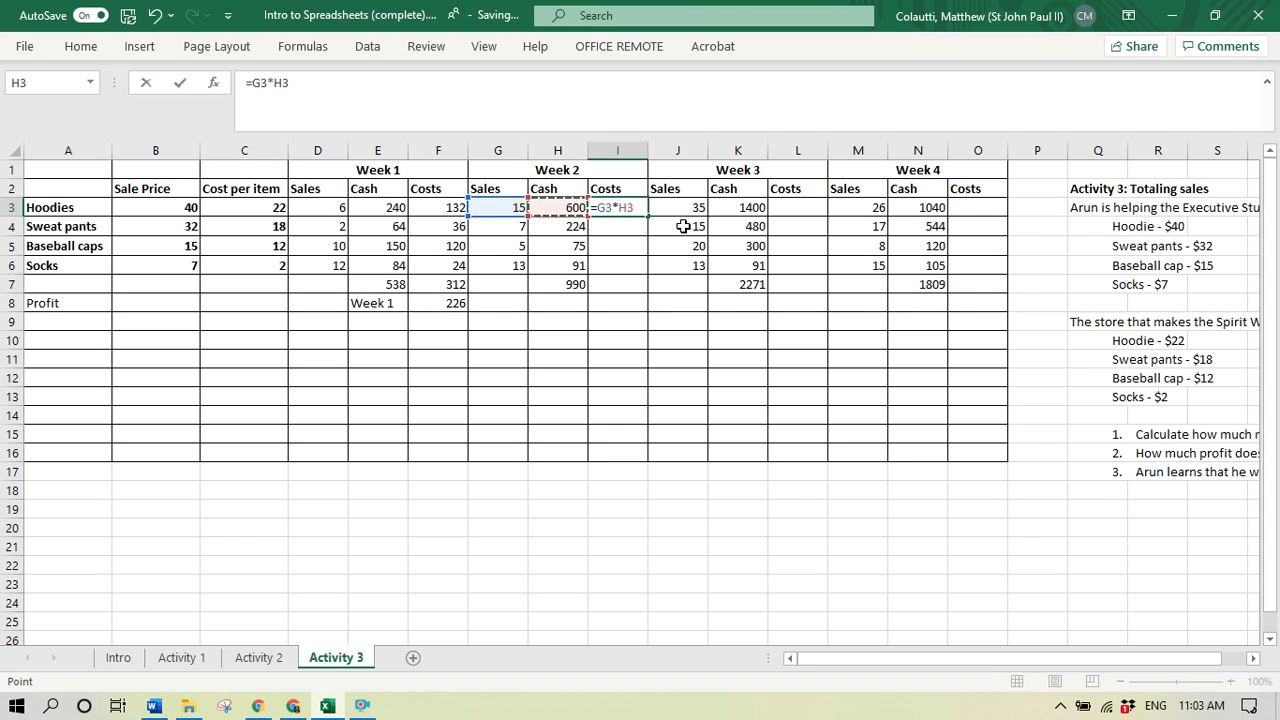
key(Return)
key(Up)
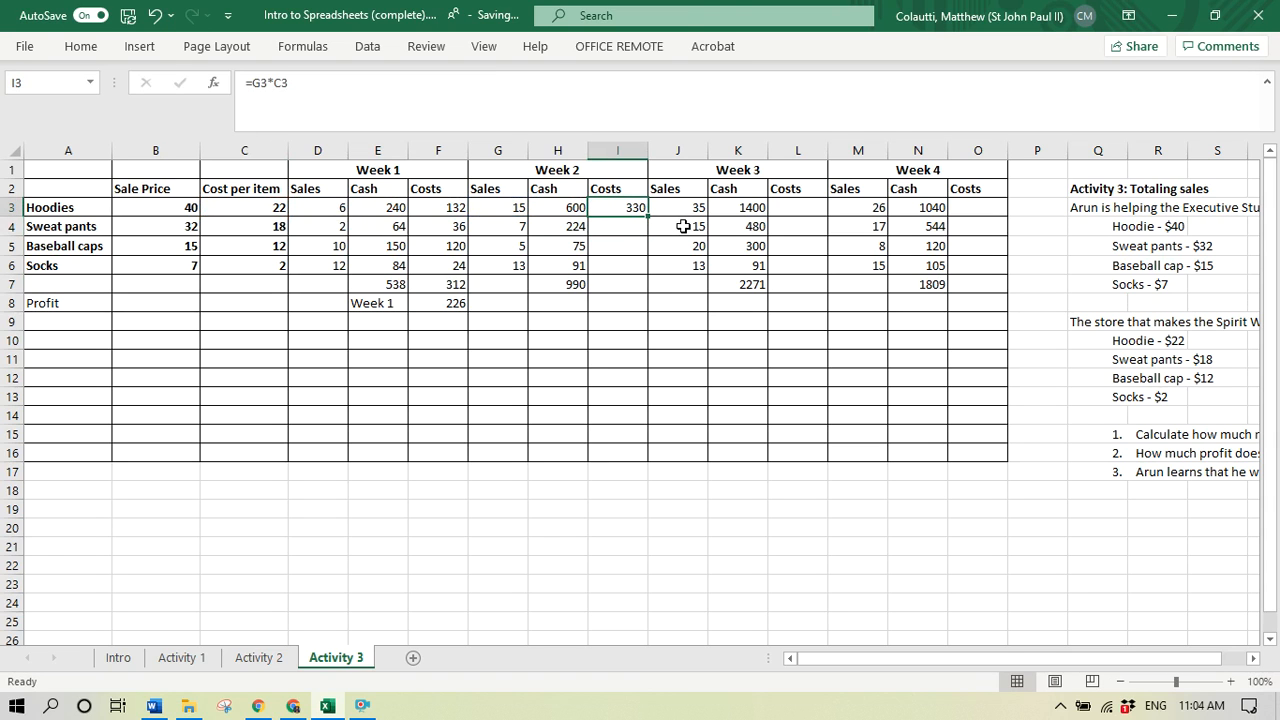
- Make the cost-per-item reference in I3 absolute so the formula is =G3*$C$3
key(Left)
key(Left)
key(Right)
key(Right)
click(290, 80)
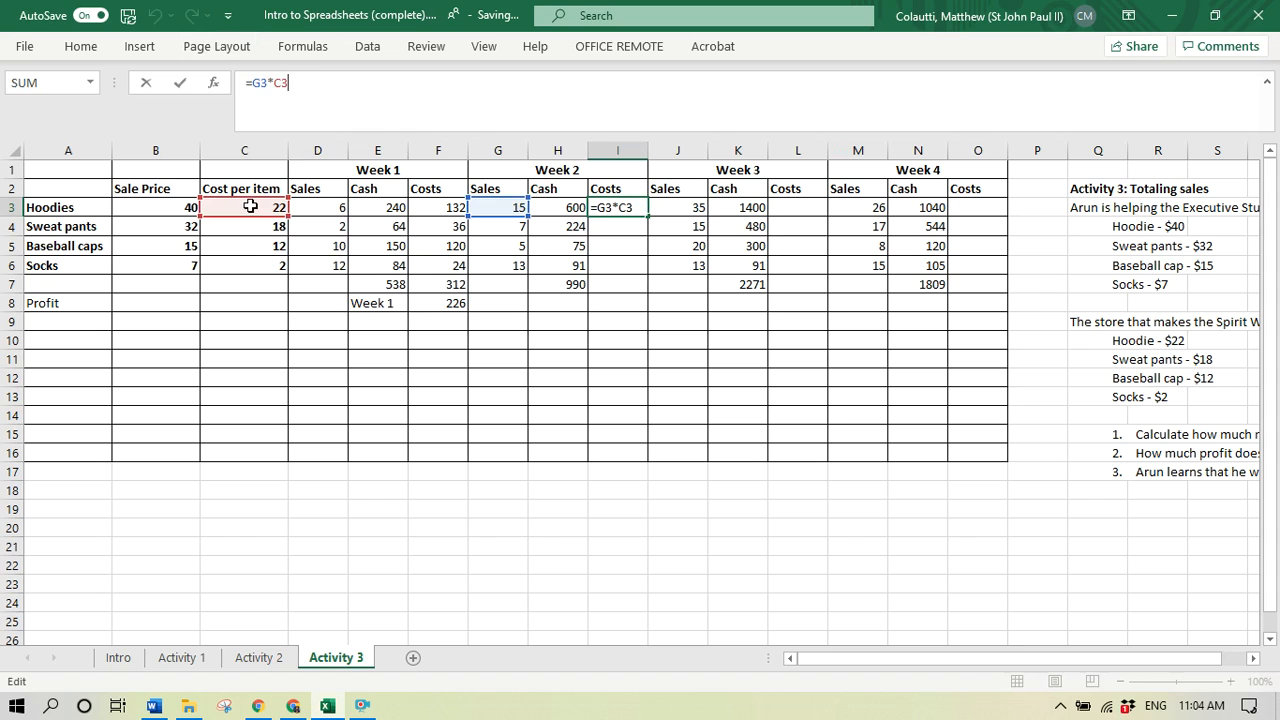
key(ctrl+Return)
click(276, 84)
text($)
key(ctrl+Return)
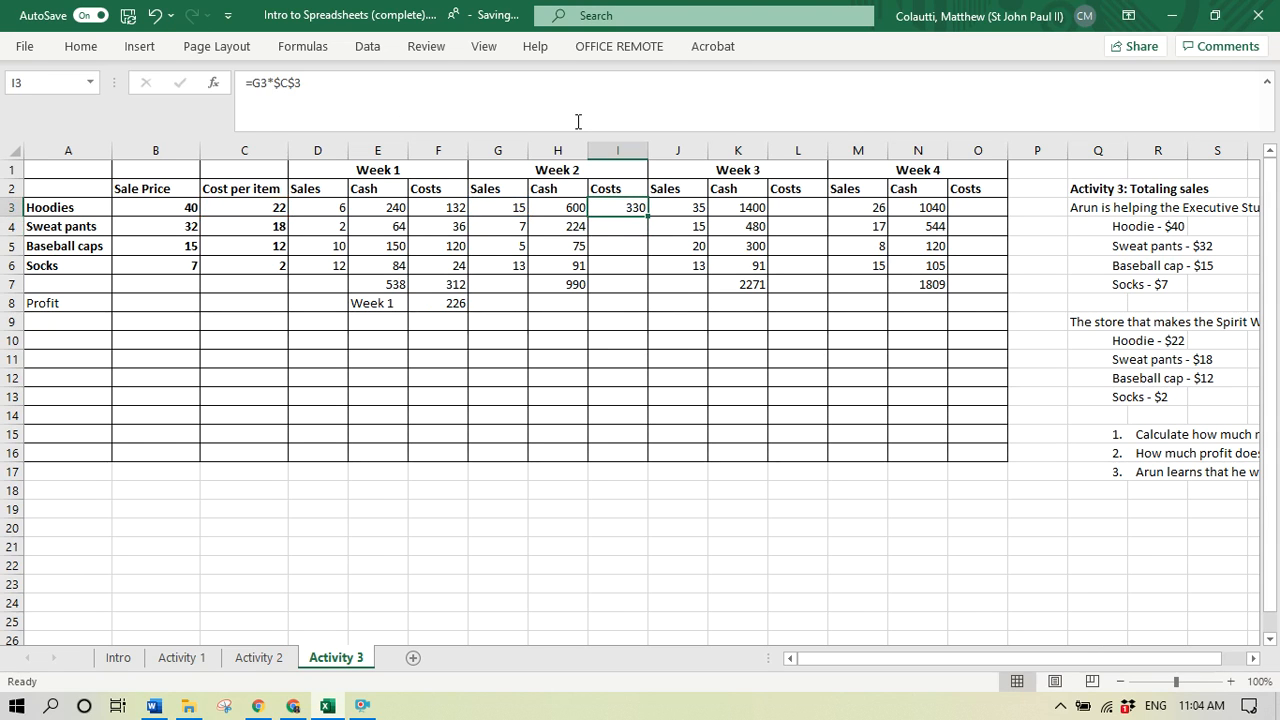
- Copy the Week 2 hoodie cost formula from I3 down through I6
key(ctrl+c)
key(shift+Down)
key(shift+Down)
key(shift+Down)
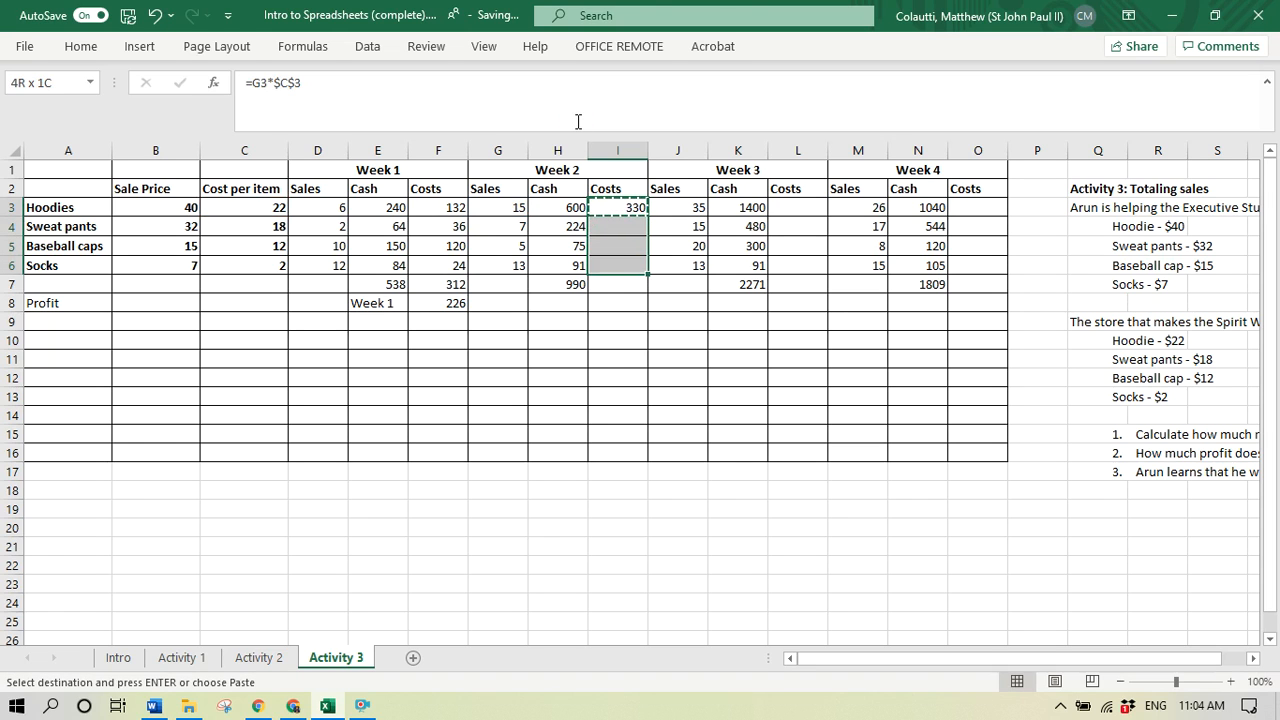
key(ctrl+v)
key(Escape)
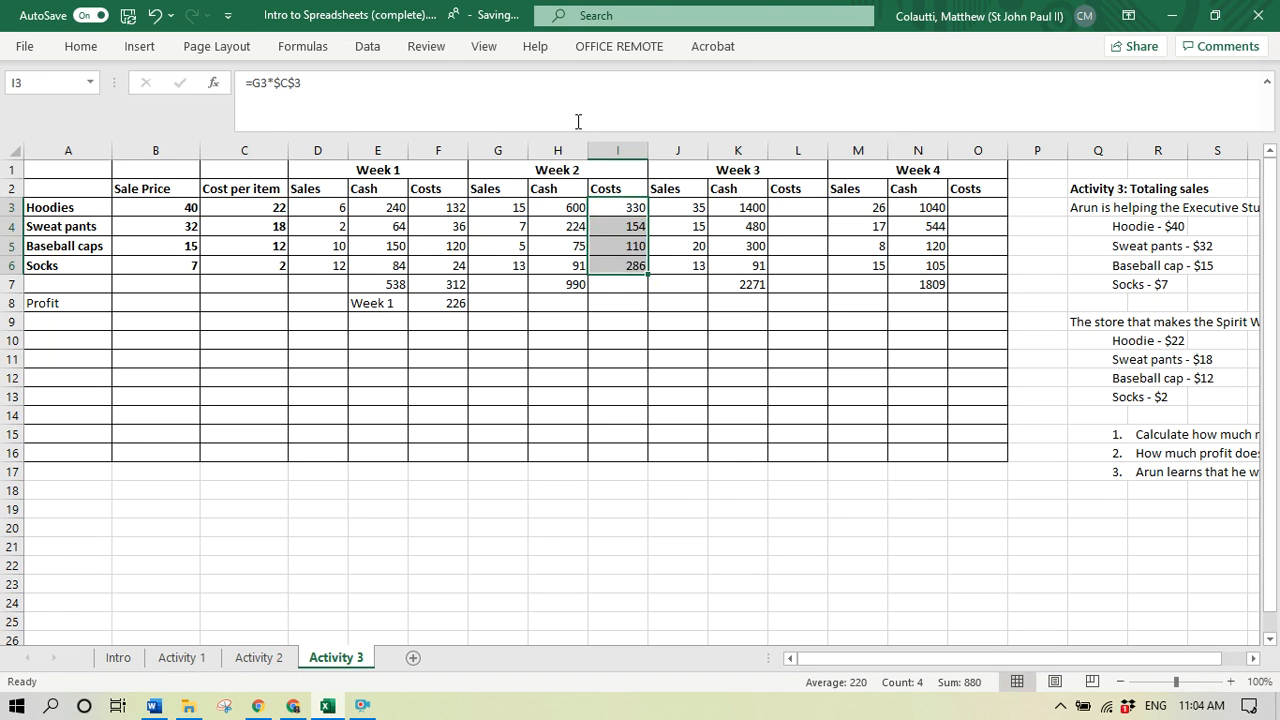
- Inspect the copied Week 2 baseball cap cost formula in I5 and the cells it references
click(614, 246)
click(371, 106)
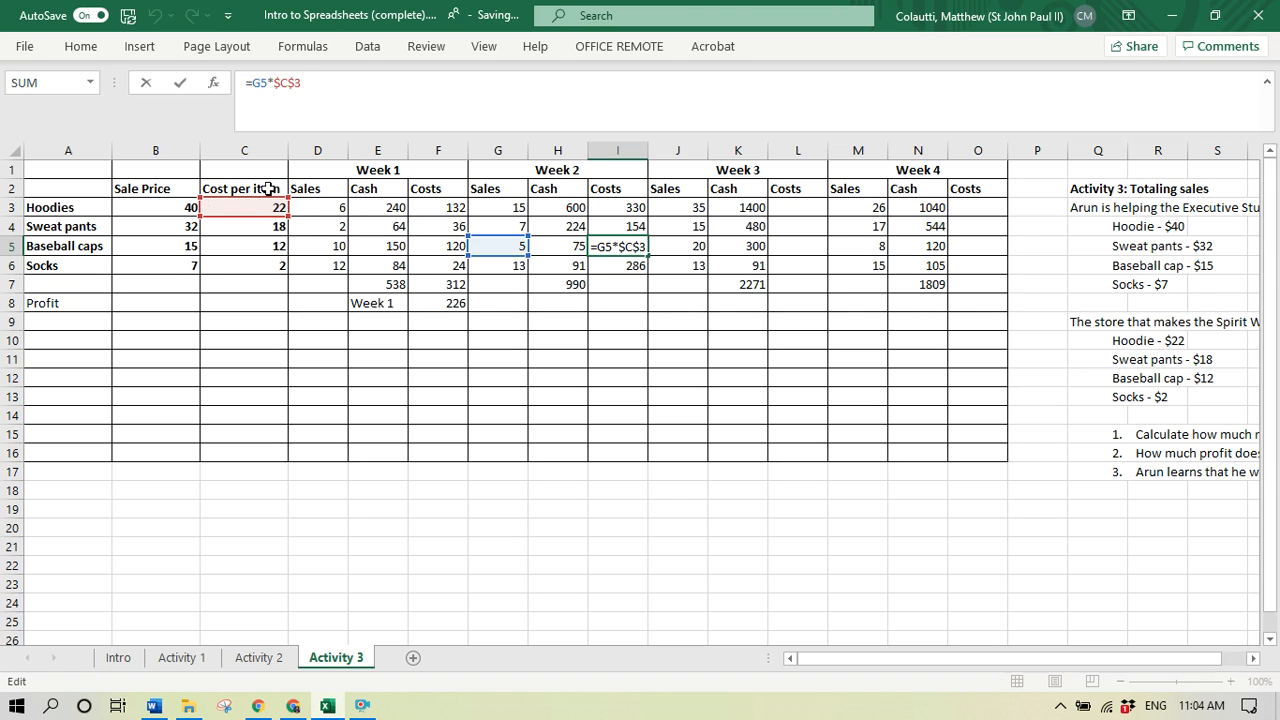
key(ctrl+Return)
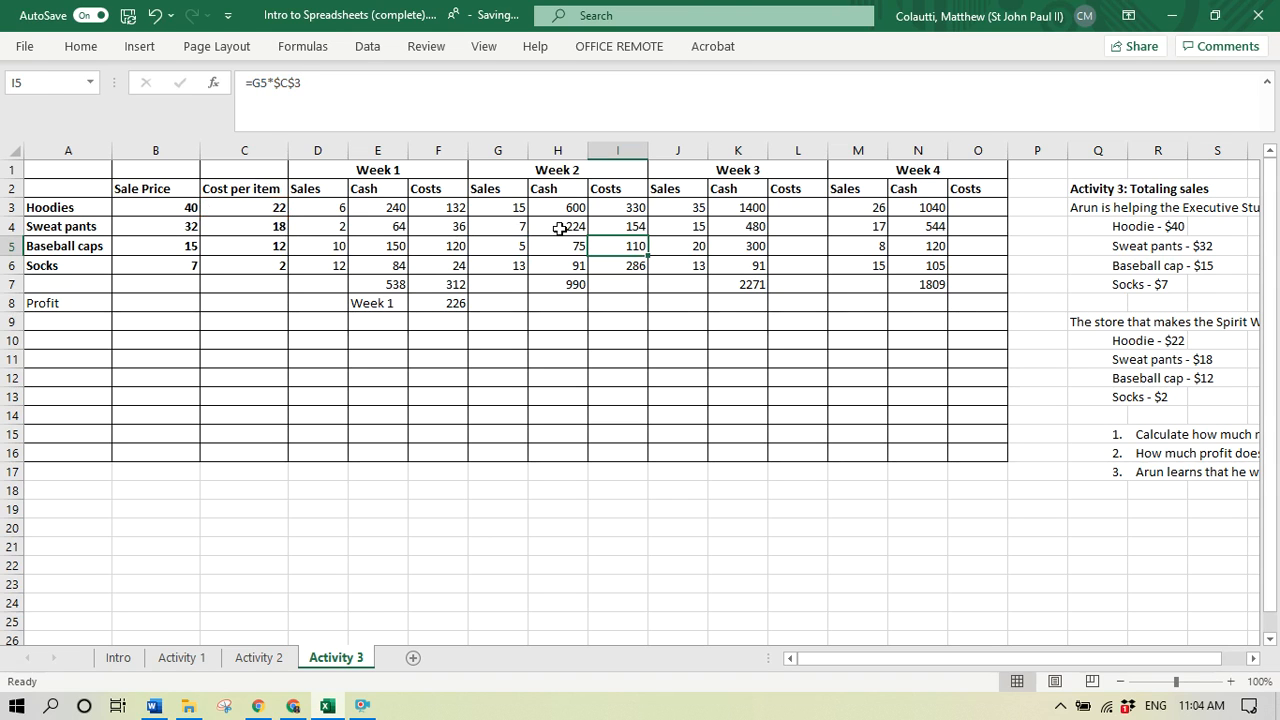
- Change the Week 2 hoodie cost formula in I3 to =G3*$C3, locking only the column of the cost reference
click(632, 206)
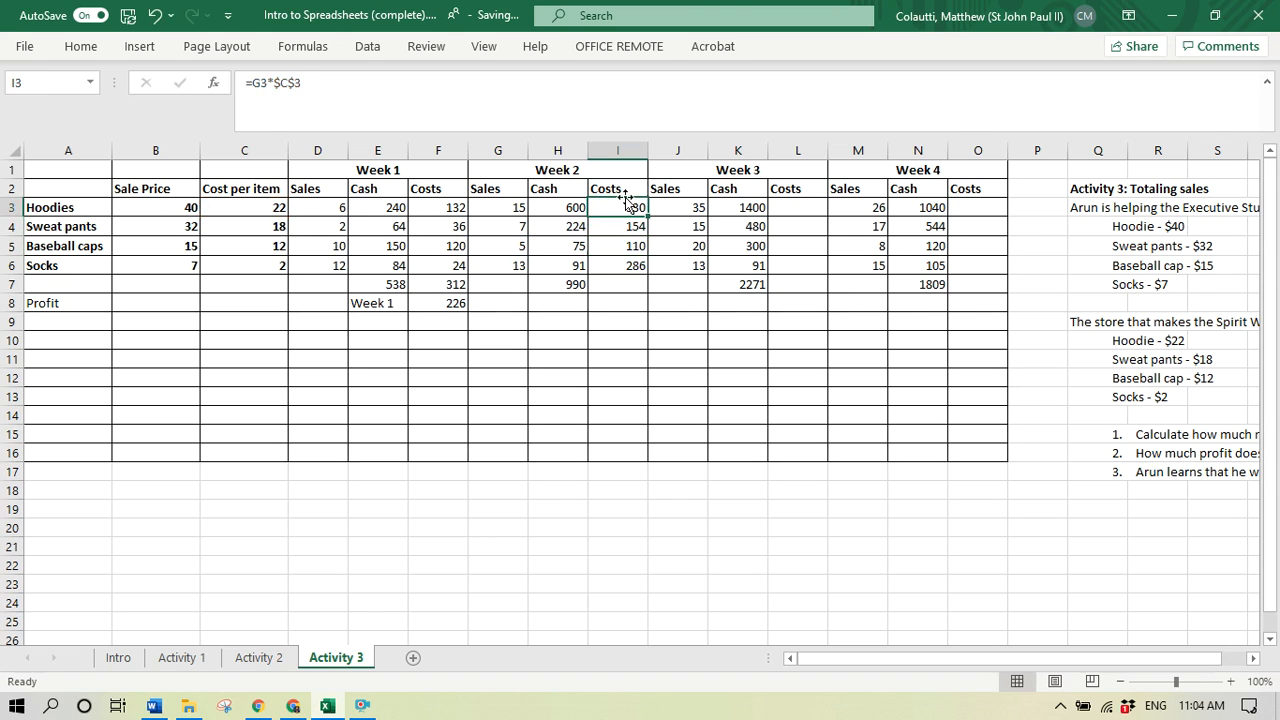
click(296, 87)
key(BackSpace)
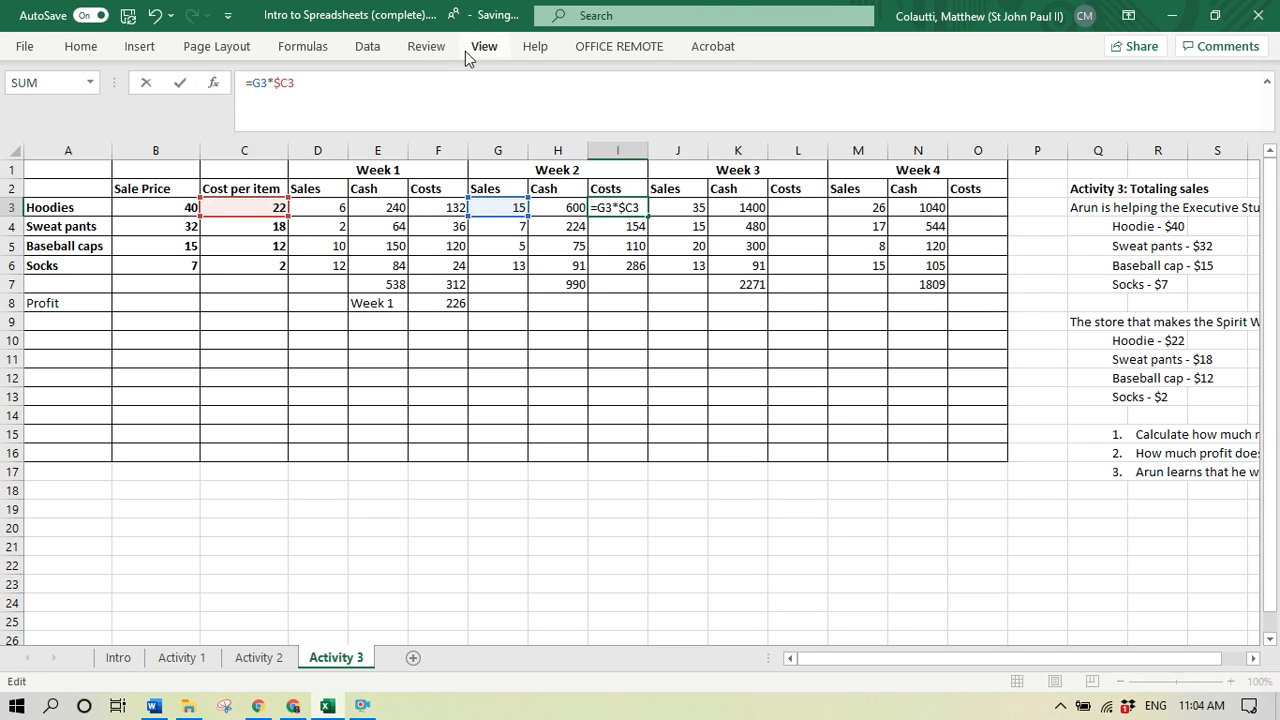
key(Return)
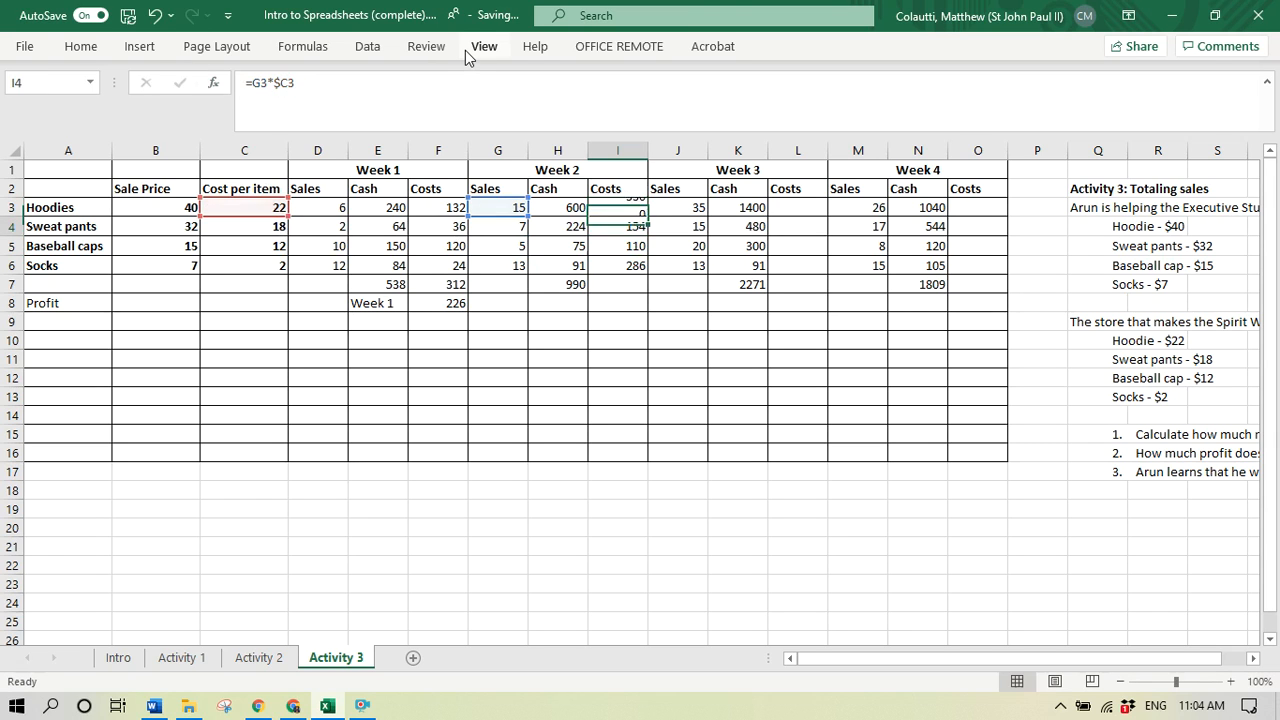
- Copy the revised hoodie cost formula from I3 down through I6, replacing the earlier Week 2 cost formulas
key(Up)
key(ctrl+c)
key(shift+Down)
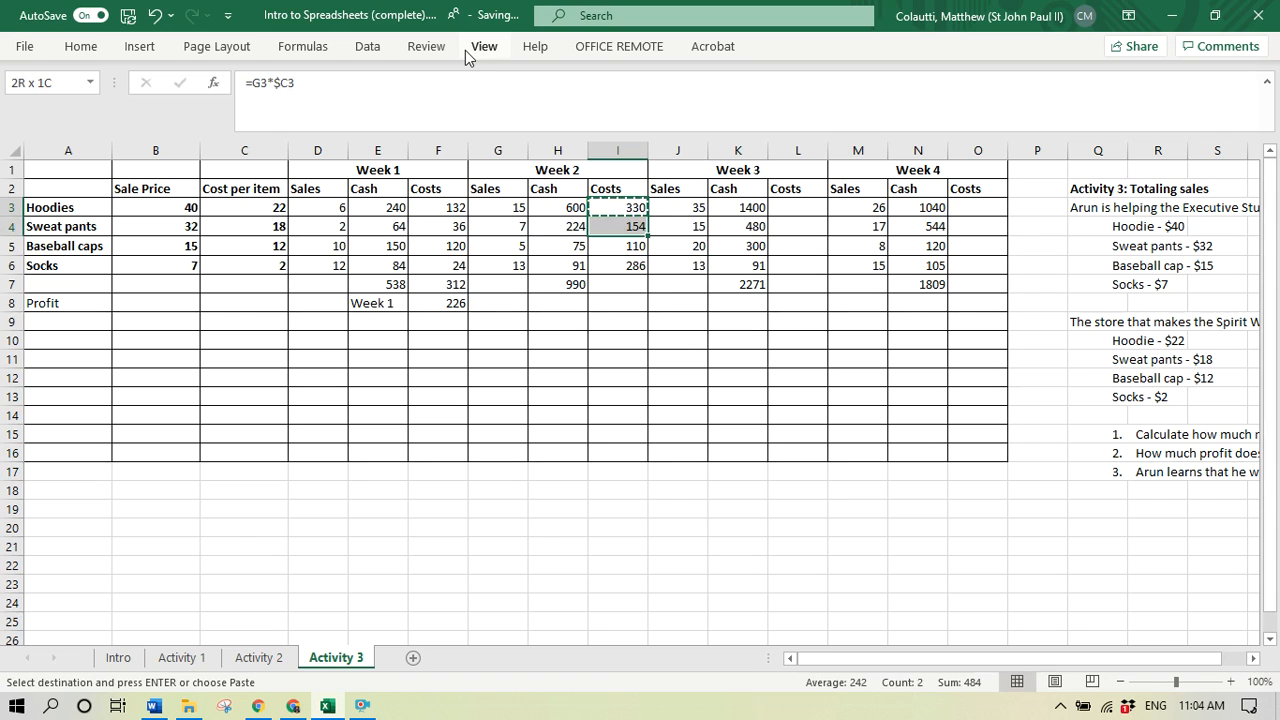
key(shift+Down)
key(shift+Down)
key(ctrl+v)
key(Escape)
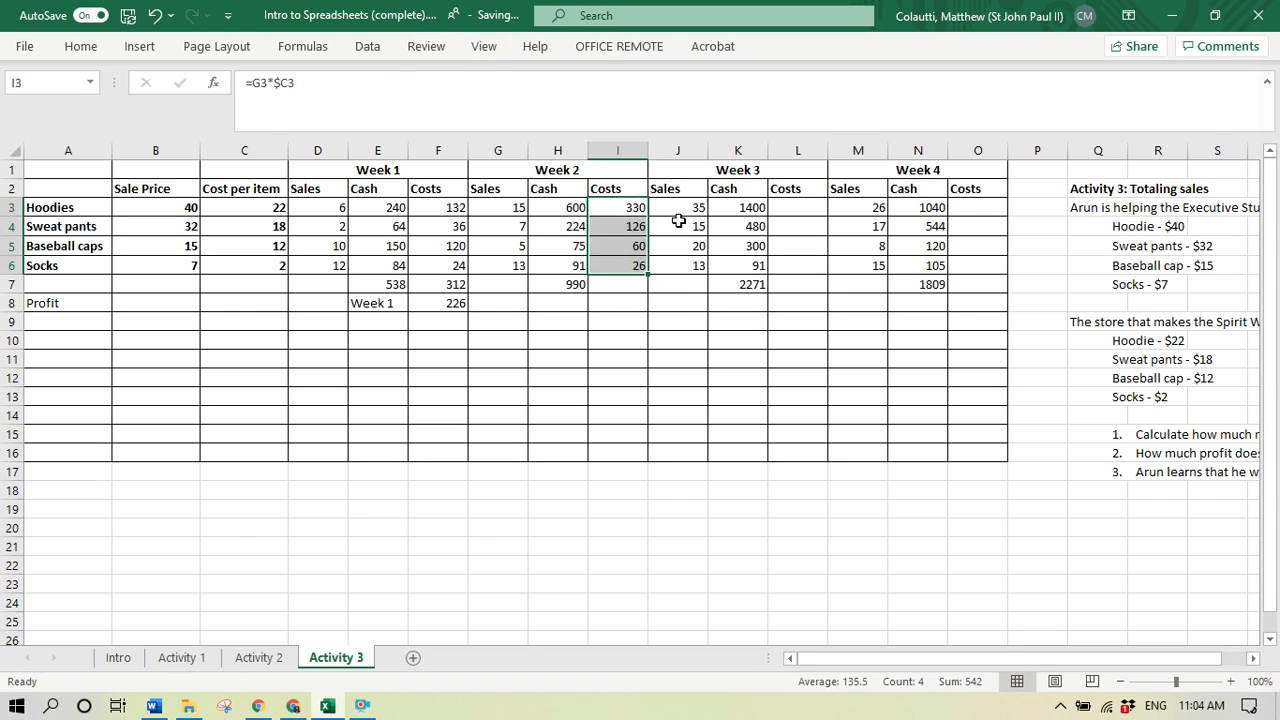
- Check which cells the updated baseball cap cost formula in I5 references
click(632, 247)
click(246, 100)
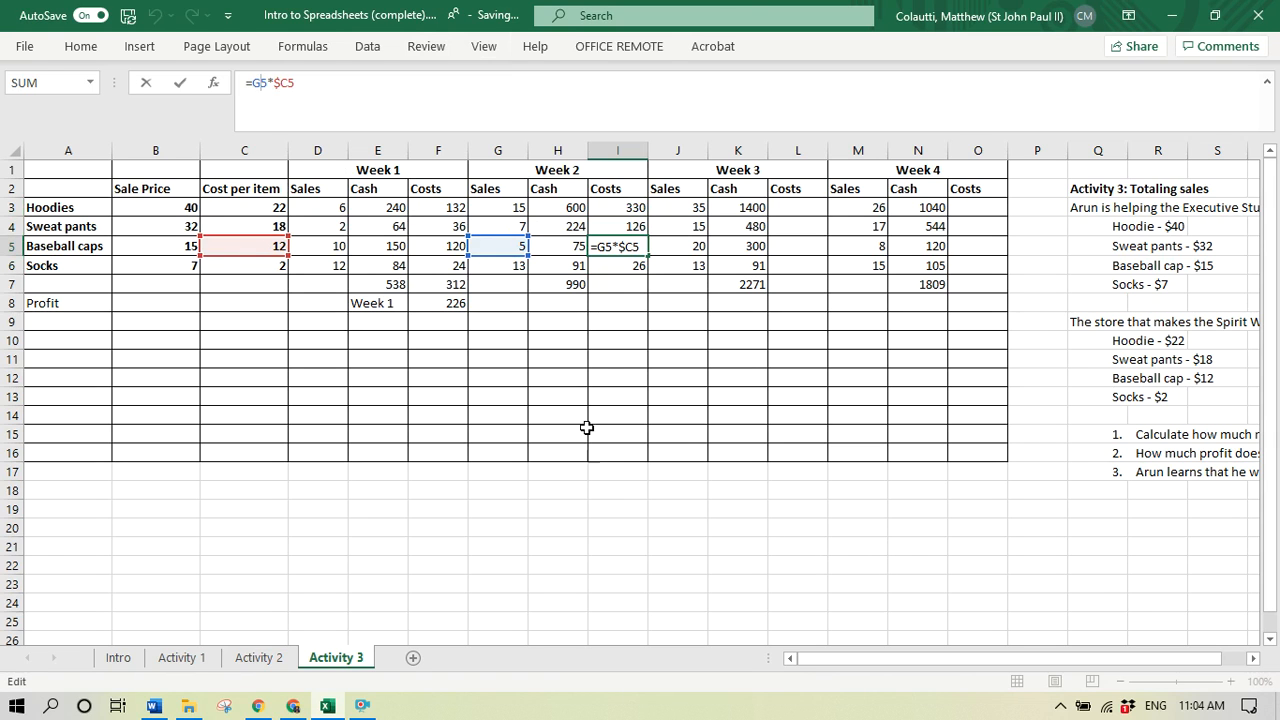
key(Return)
- Total the Week 2 costs in I7 with the formula =SUM(I3:I6)
click(634, 283)
text(=sum()
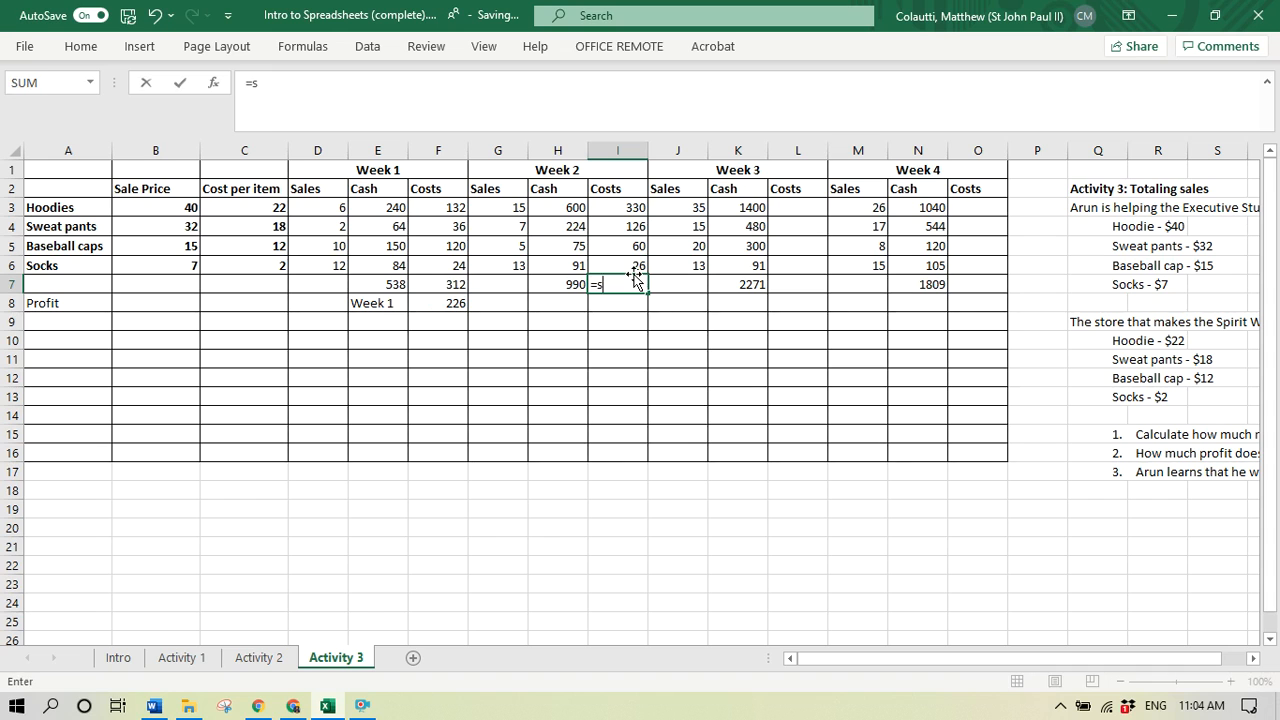
drag(634, 268, 634, 278)
key(shift+Up)
key(shift+Up)
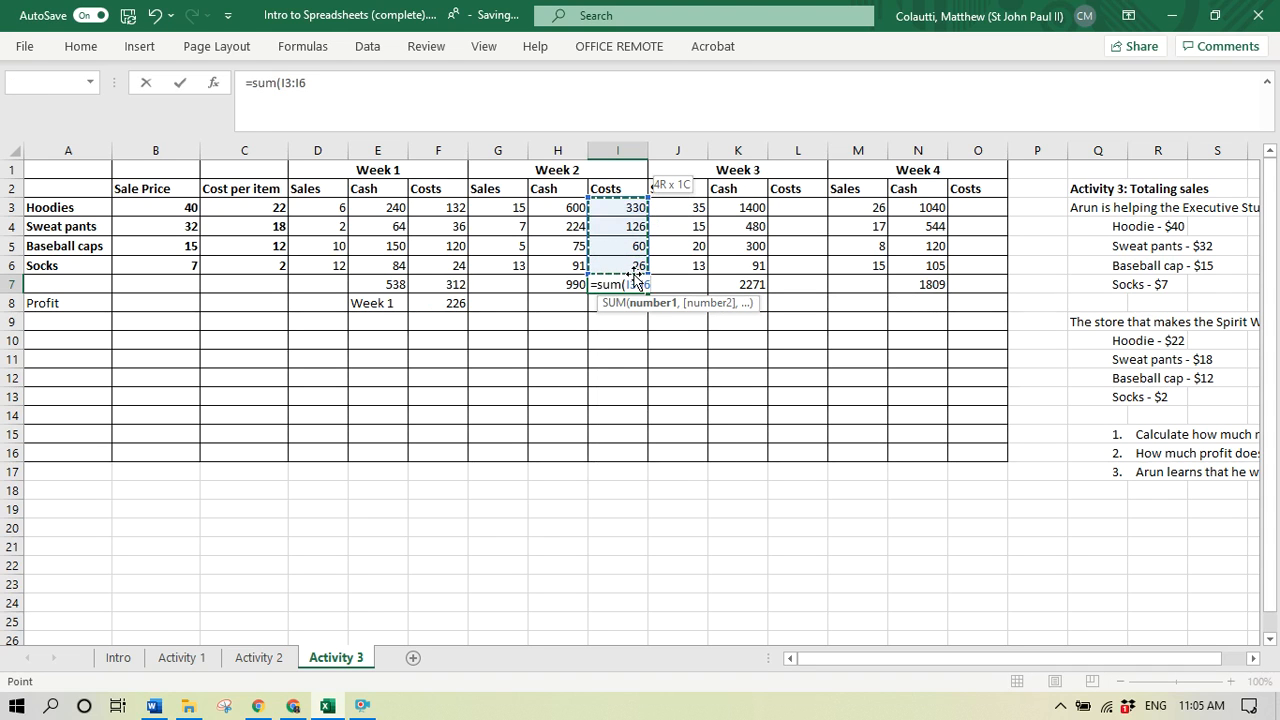
text())
key(Return)
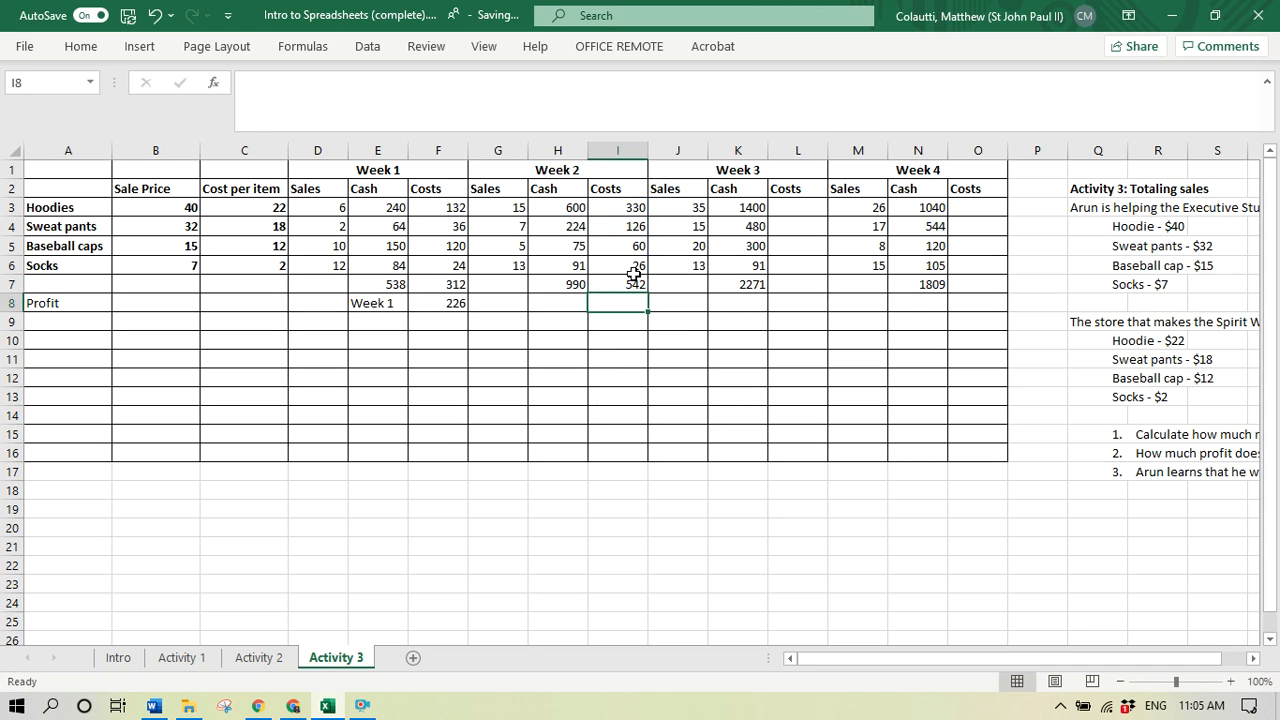
- Calculate the Week 2 profit in I8 with the formula =H7-I7
text(=)
key(Up)
key(Left)
text(-)
key(Up)
key(Return)
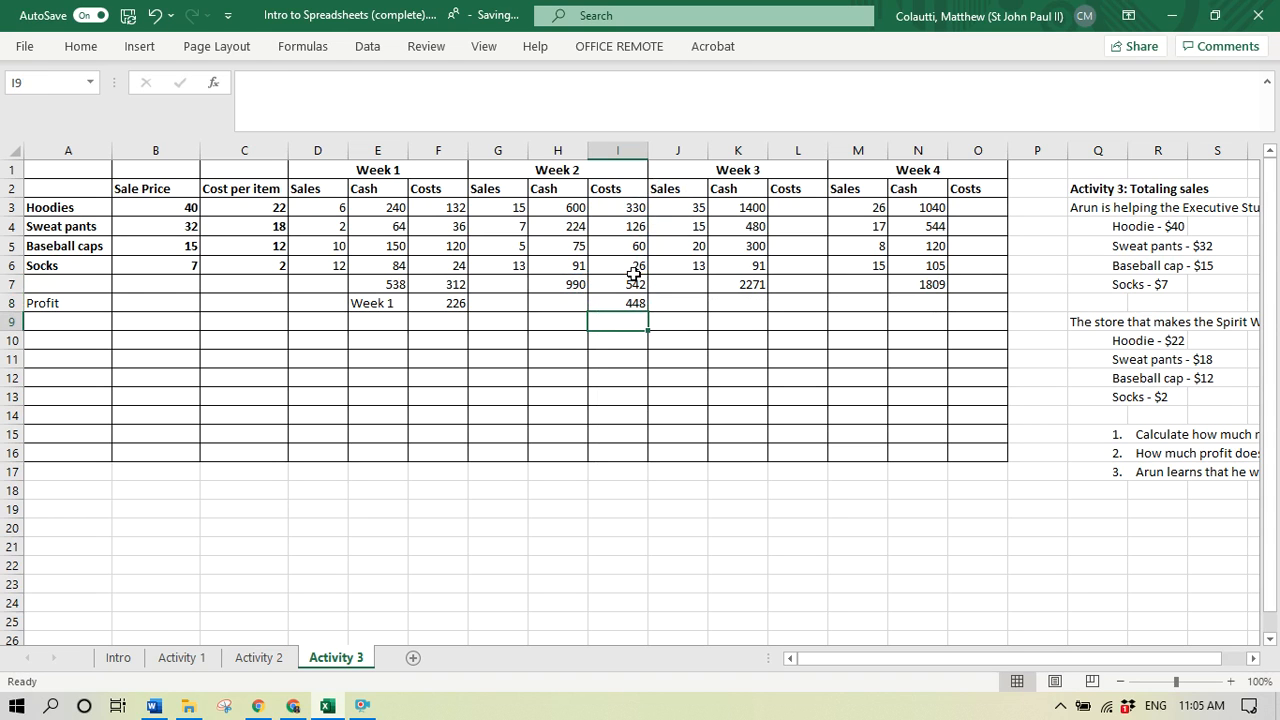
- Label the Week 2 profit by entering "Week 2" in H8
click(540, 303)
text(Week )
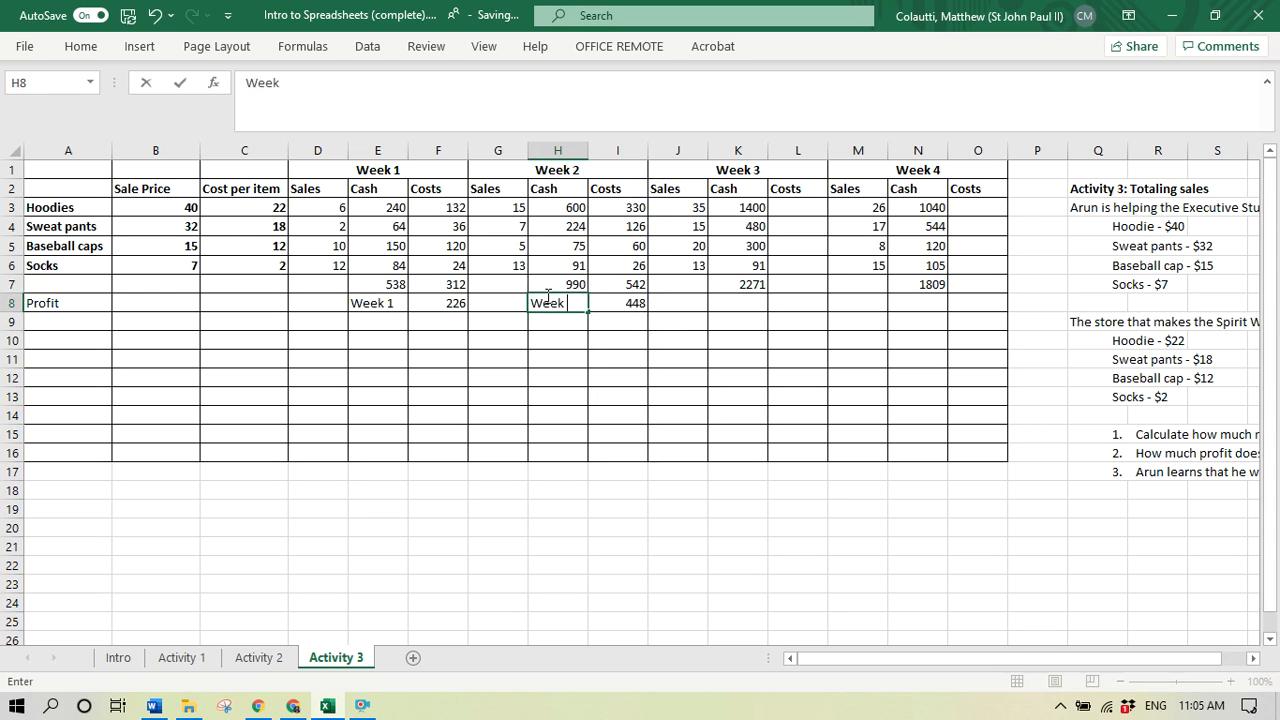
text(2)
key(Return)
- Copy the Week 2 cost formulas and total from I3:I7 into the Week 3 and Week 4 Costs columns, starting at L3 and O3
drag(633, 205, 635, 271)
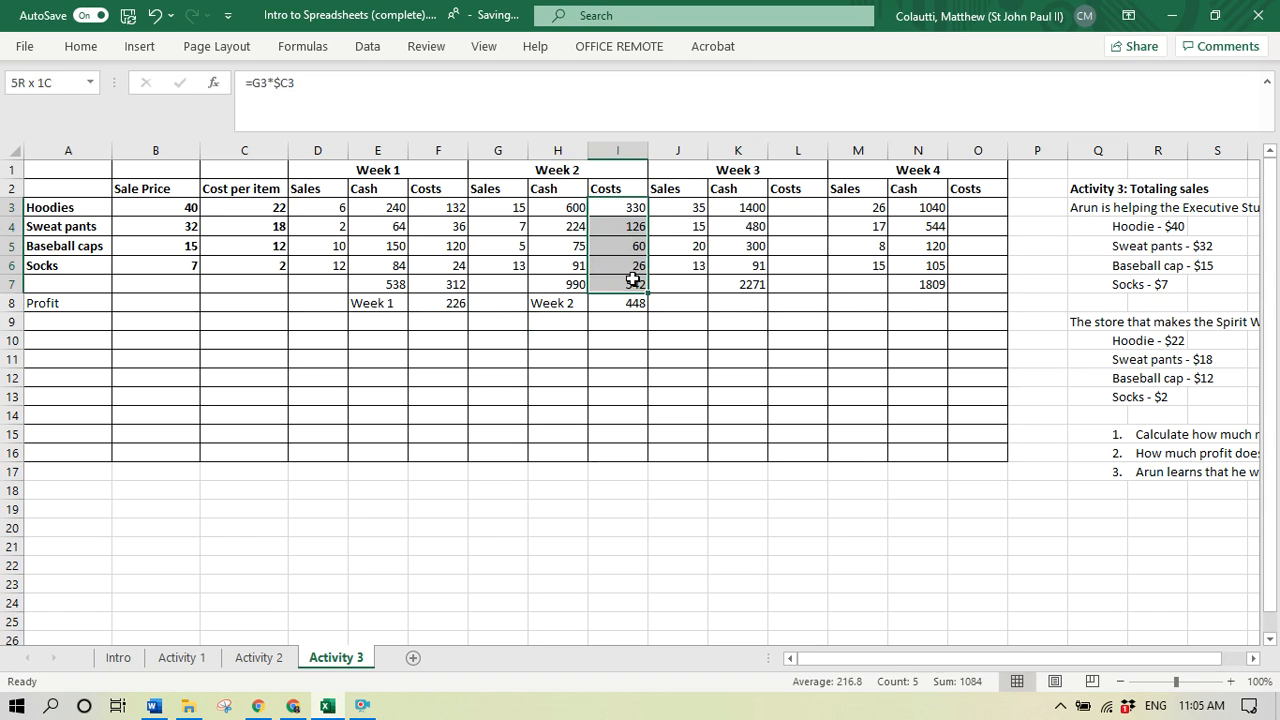
drag(635, 271, 635, 282)
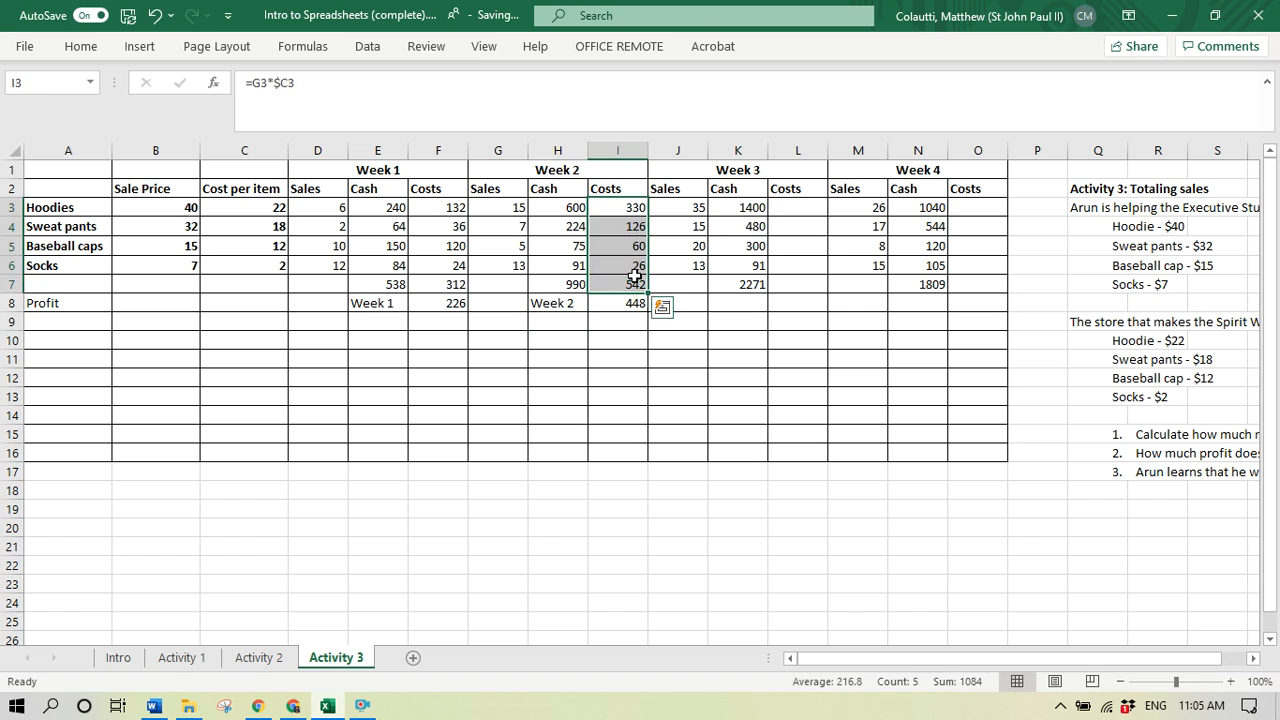
key(ctrl+c)
click(812, 211)
key(ctrl+v)
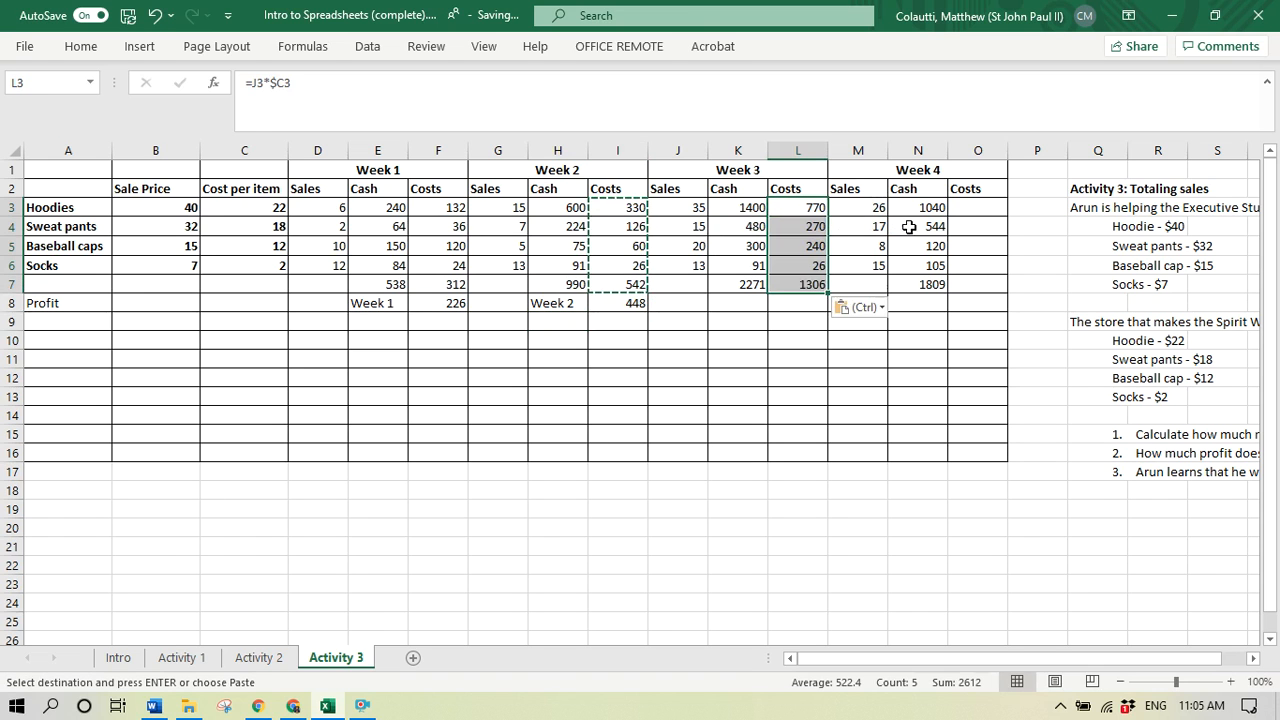
click(966, 209)
key(ctrl+v)
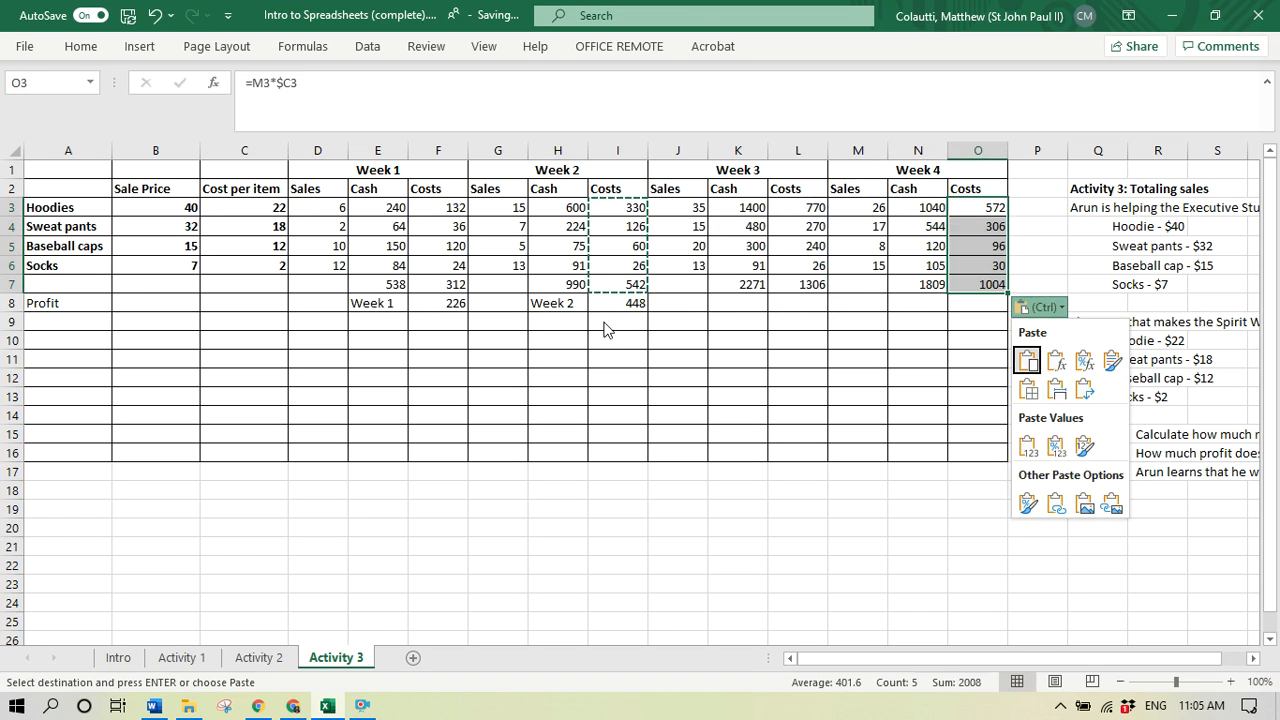
- Copy the Week 2 profit formula from I8 into L8 for Week 3 and O8 for Week 4
click(628, 301)
key(ctrl+c)
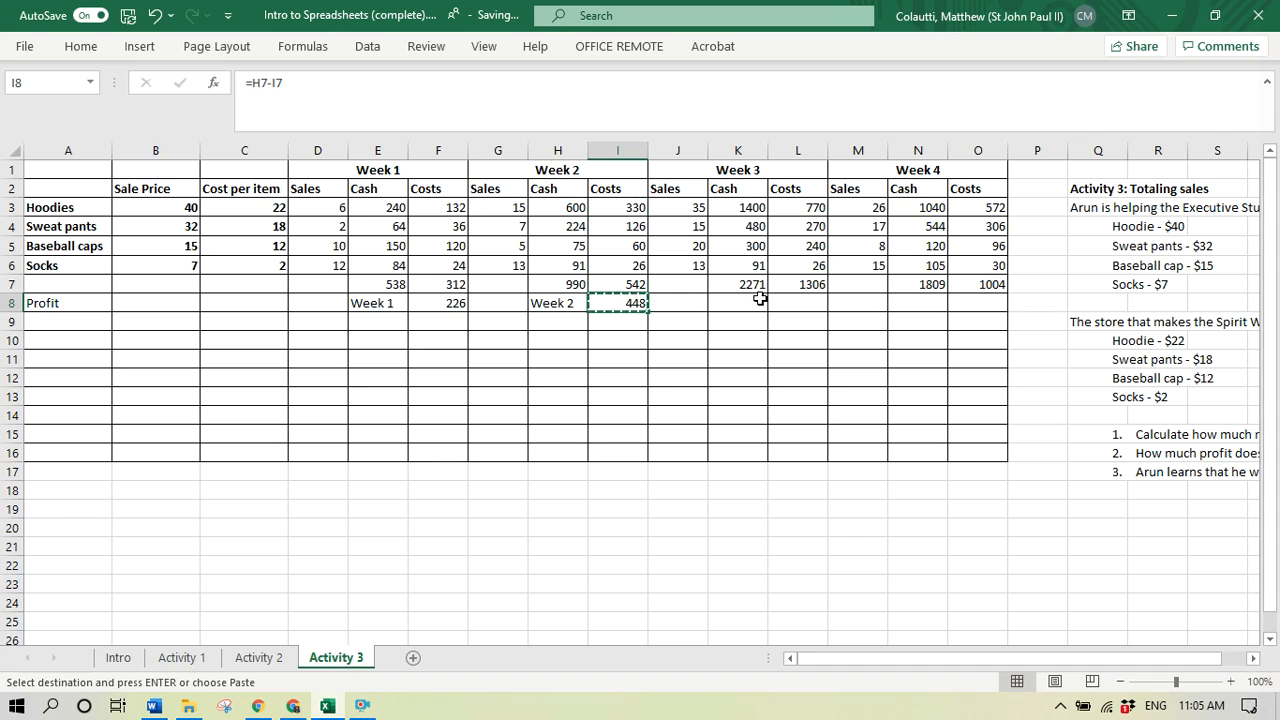
click(797, 300)
key(ctrl+v)
click(978, 303)
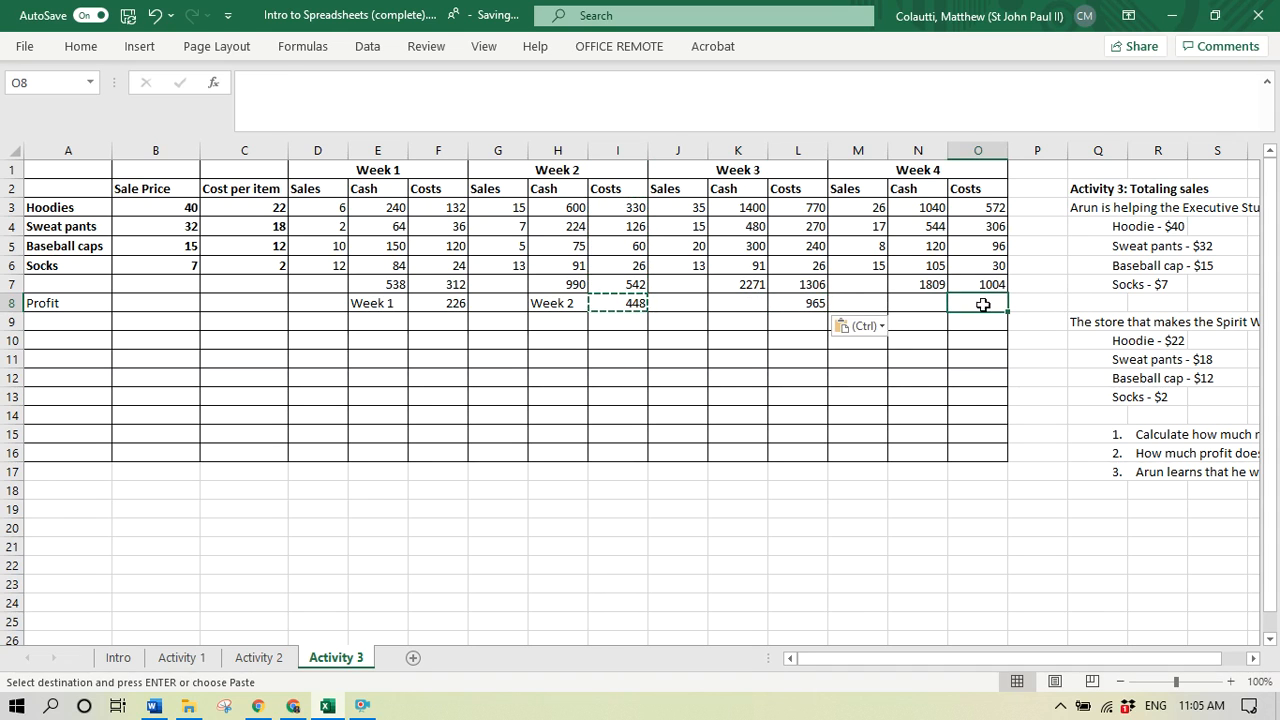
key(ctrl+v)
- Label the remaining weekly profits by entering "Weel 3" in K8 and "Week 4" in N8
click(745, 312)
click(738, 300)
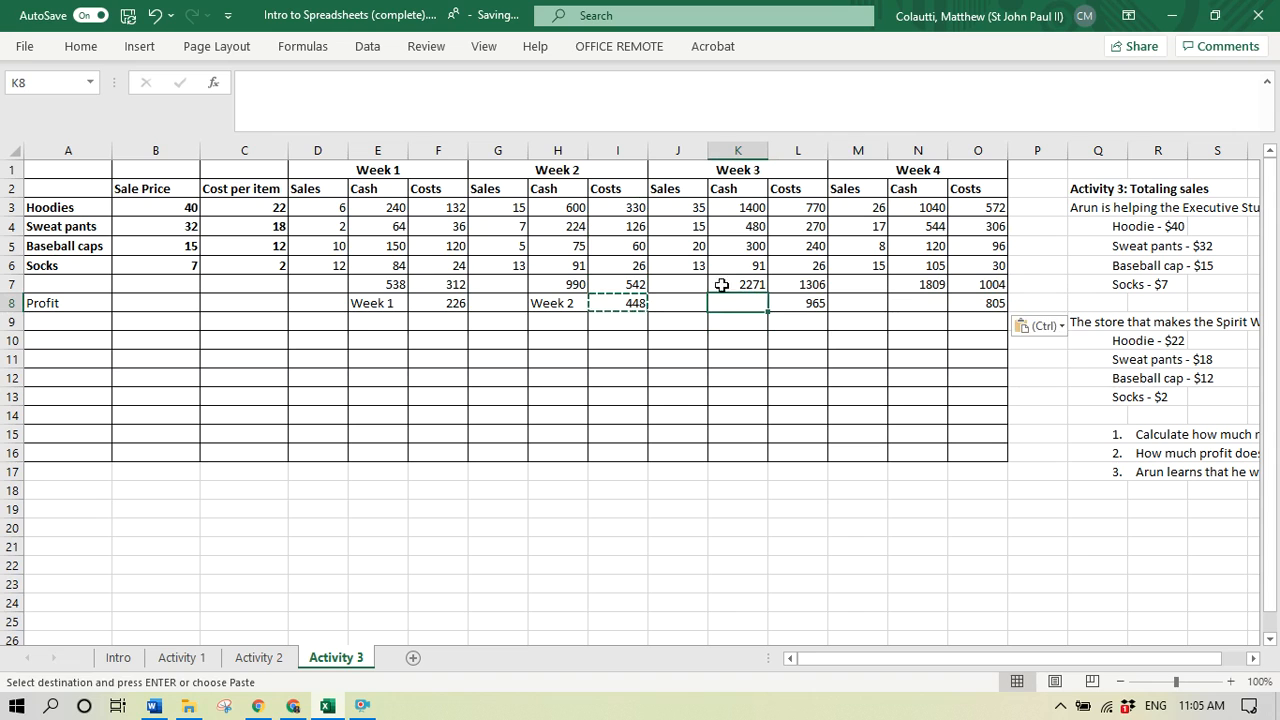
text(Week 3)
key(Tab)
key(Tab)
key(Tab)
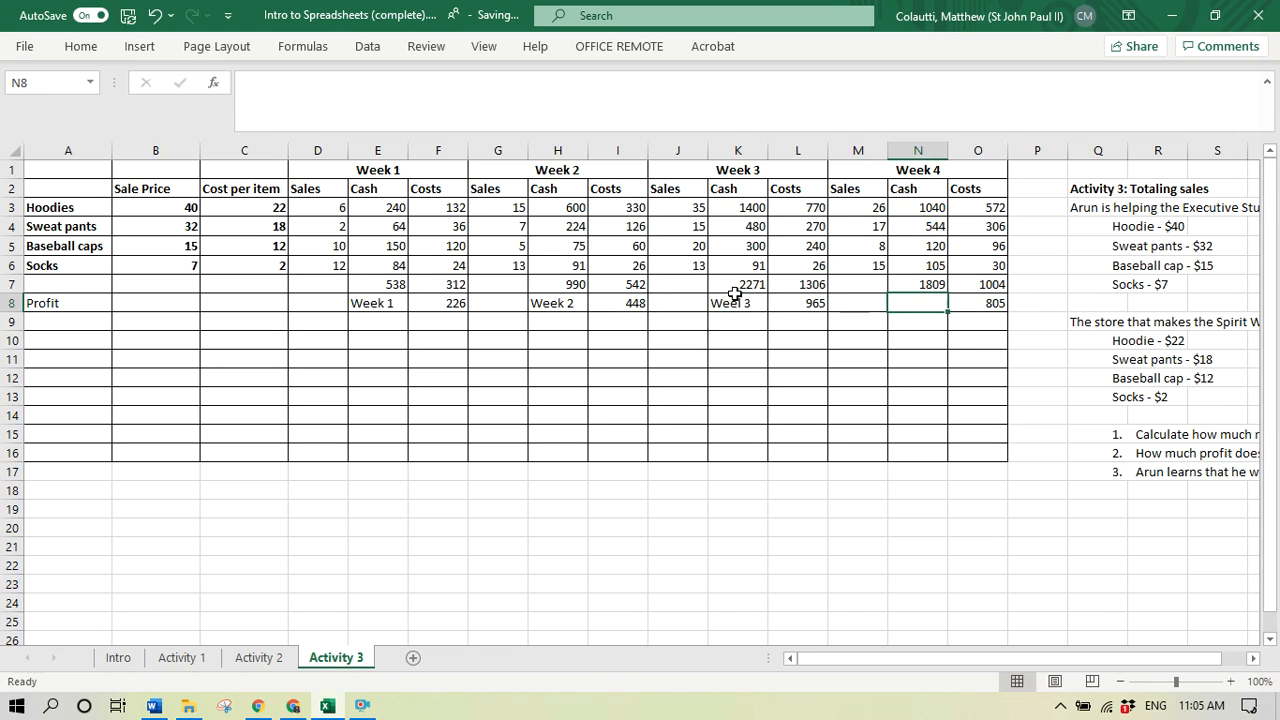
text(Week 4)
key(Return)
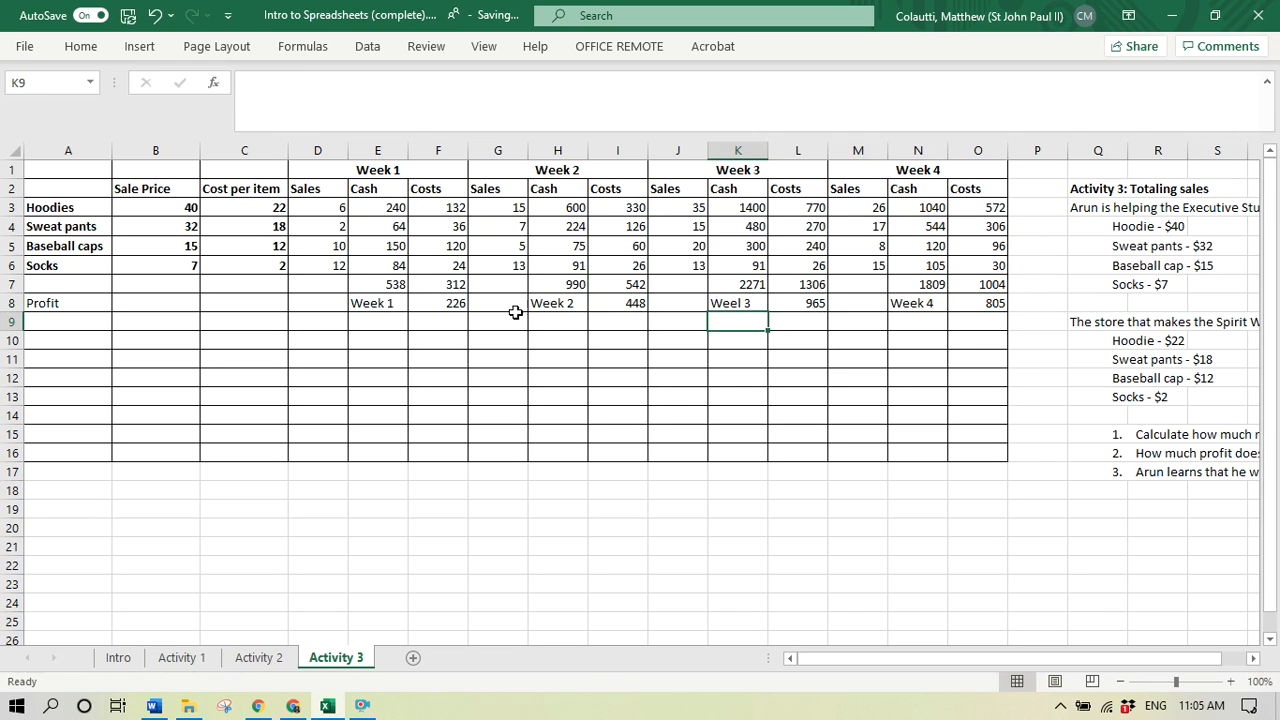
- Calculate the total four-week profit in P8 with the formula =SUM(F8+I8+L8+O8)
click(1042, 302)
text(=s)
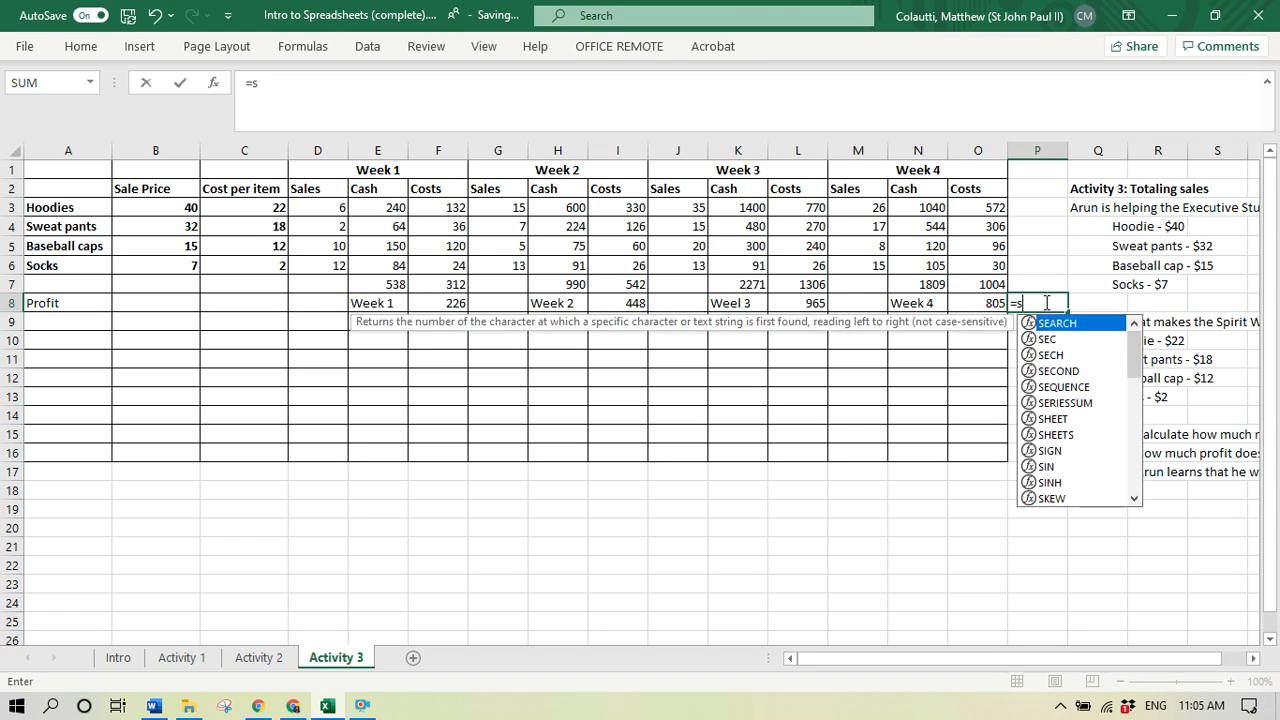
text(um()
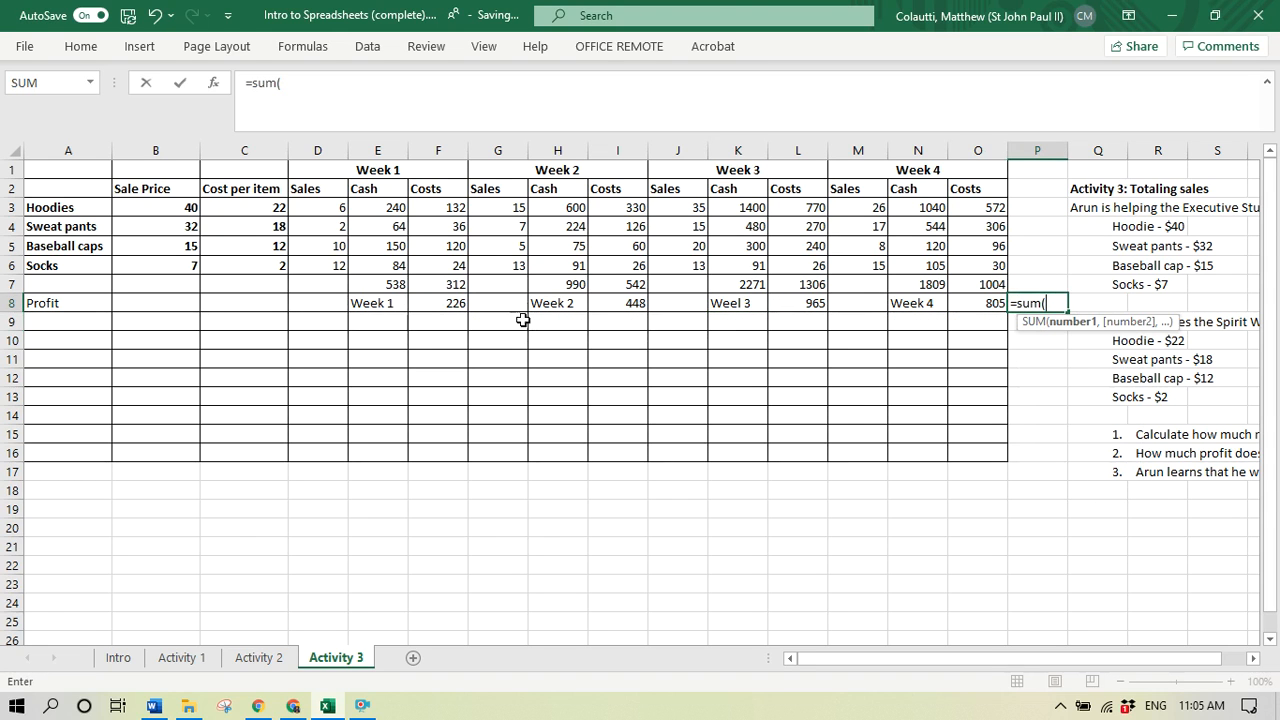
click(448, 309)
text(+)
click(603, 303)
text(+)
click(798, 304)
text(+)
click(960, 310)
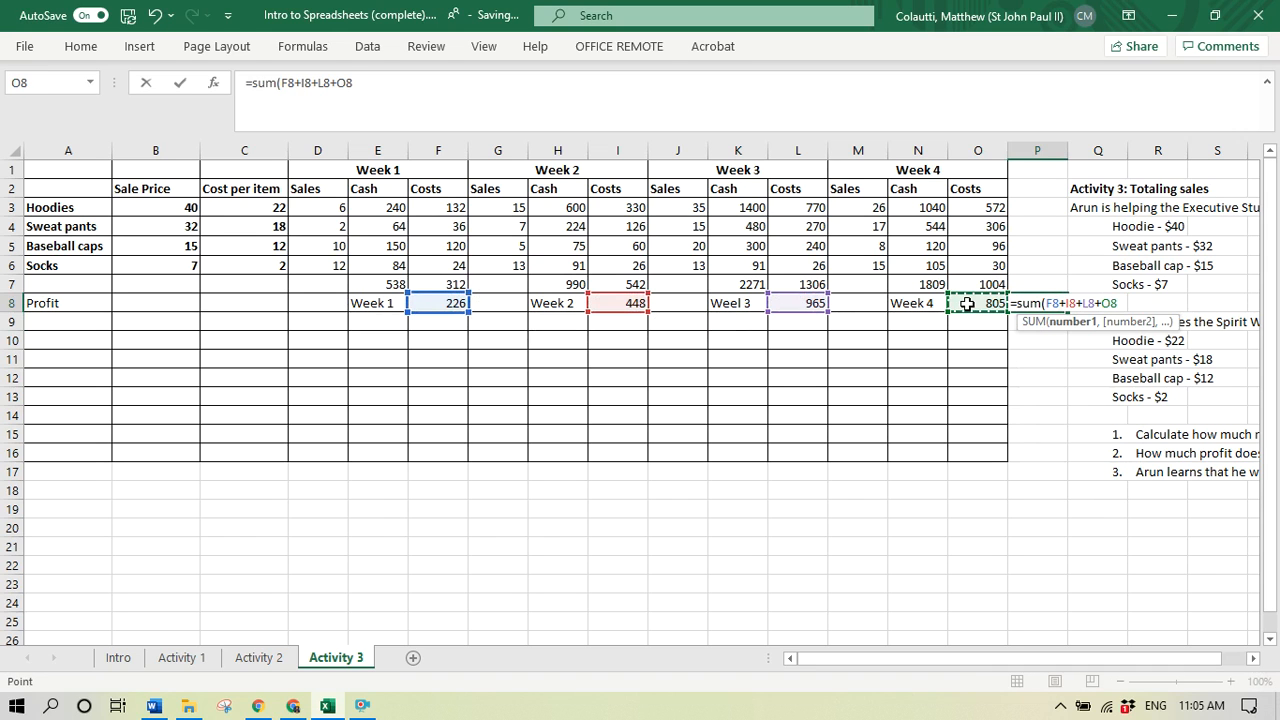
key(Return)
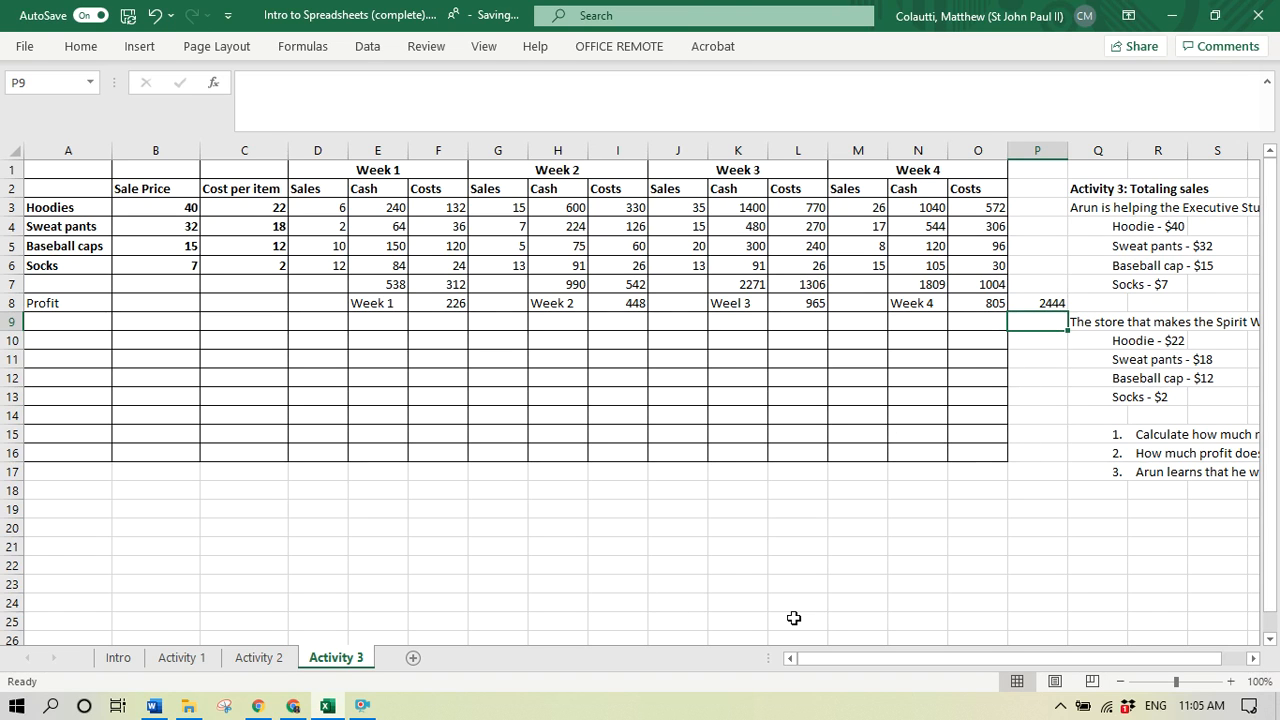
- Read the full text of Activity 3 question 3 about the HST tax in row 17
drag(846, 660, 1015, 660)
click(1080, 474)
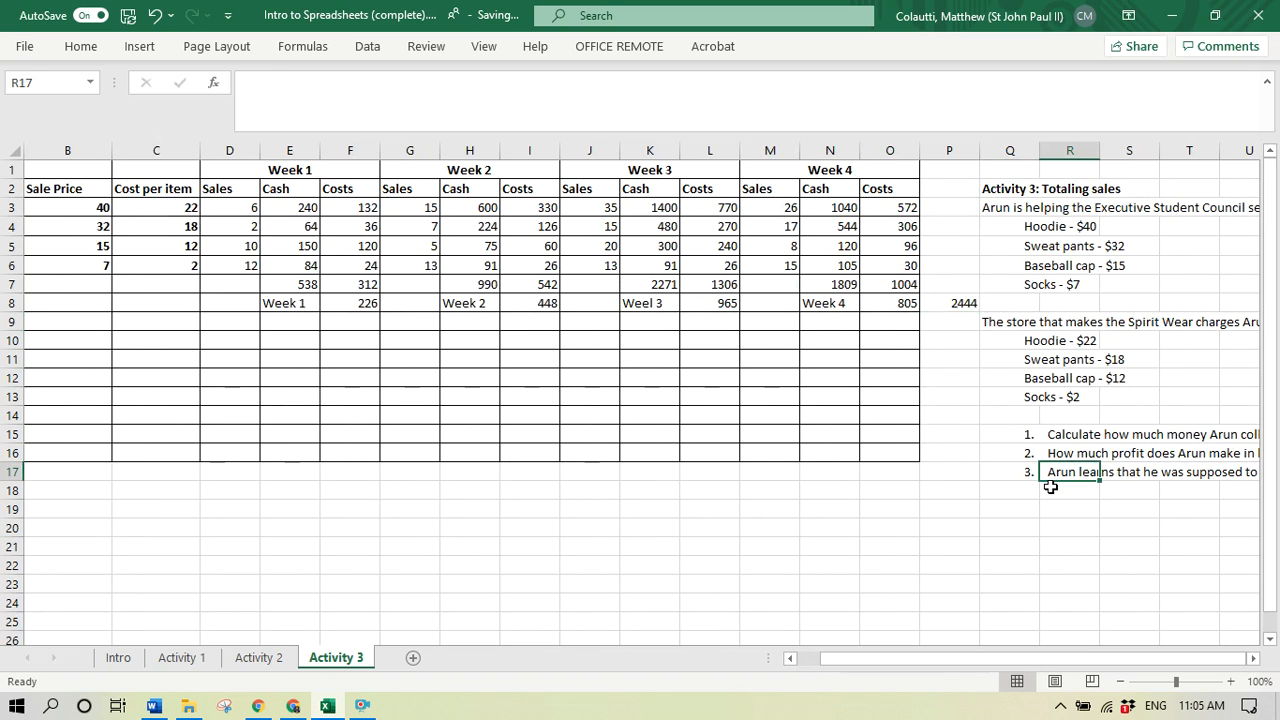
key(Right)
key(Right)
key(Right)
key(Right)
key(Right)
key(Right)
key(Right)
key(Right)
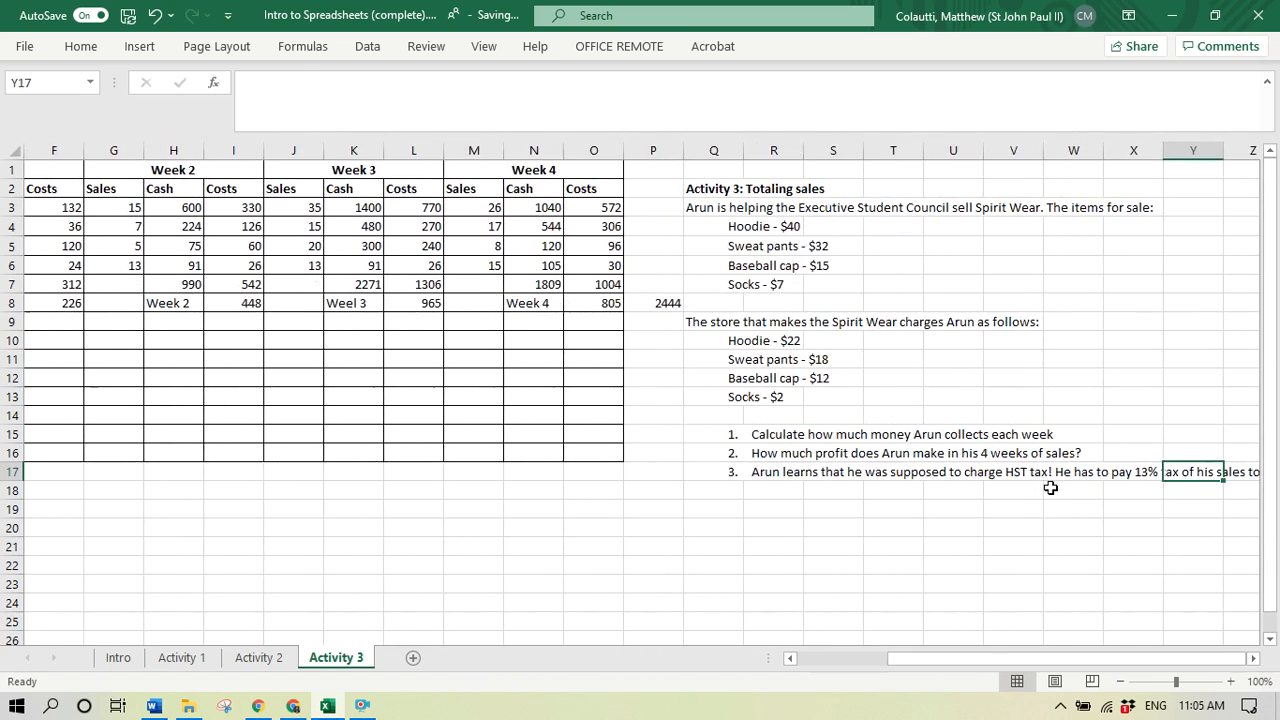
key(Right)
key(Right)
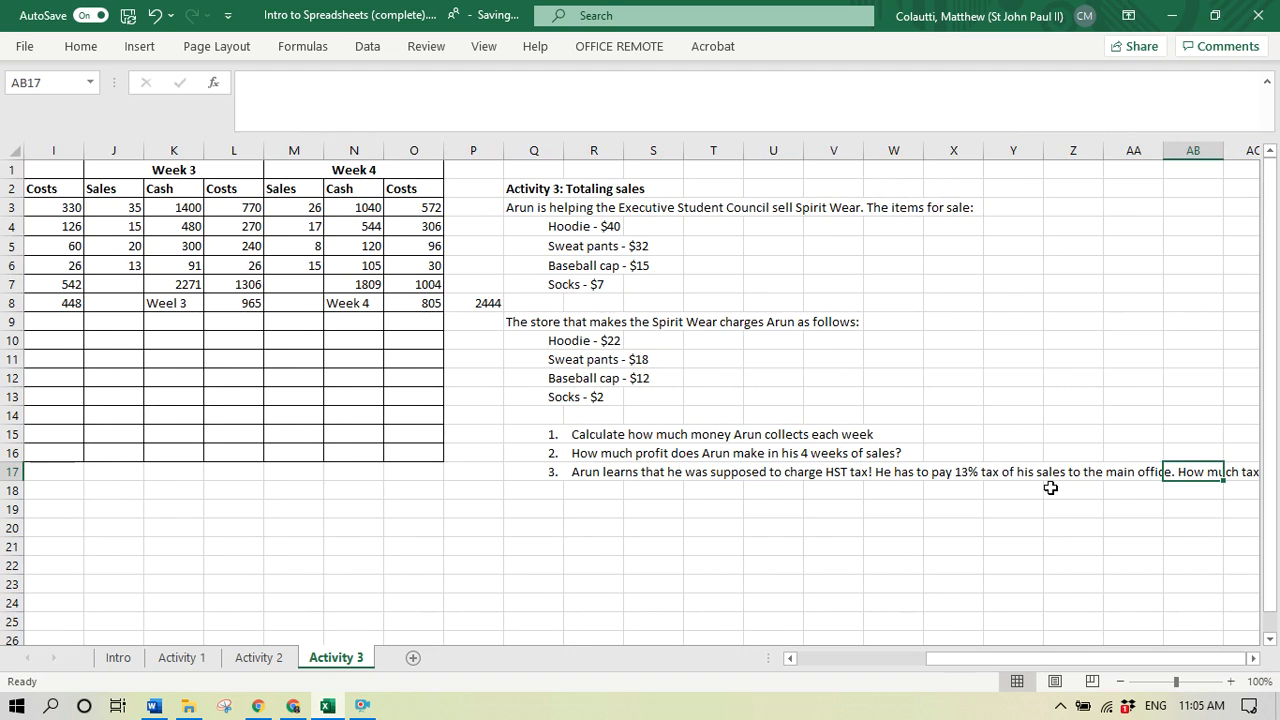
key(Right)
key(Right)
key(Right)
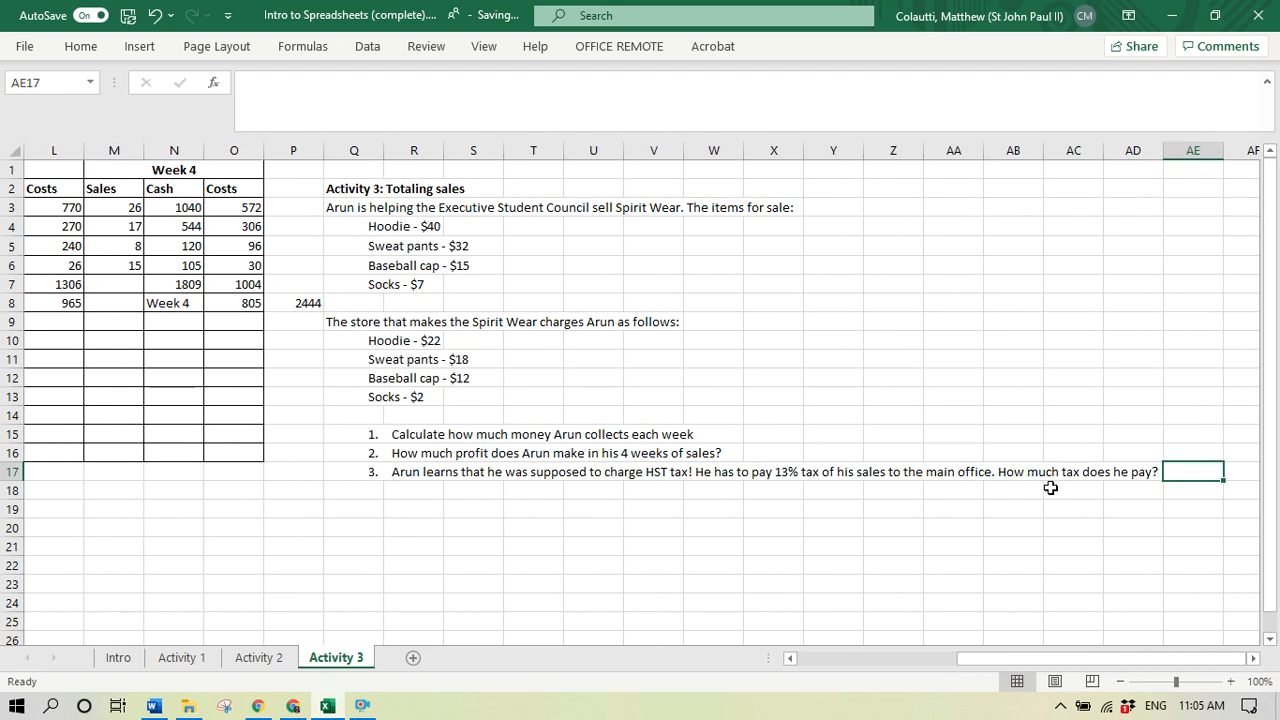
key(Left)
key(Left)
key(Left)
key(Left)
key(Left)
key(Left)
key(Left)
key(Left)
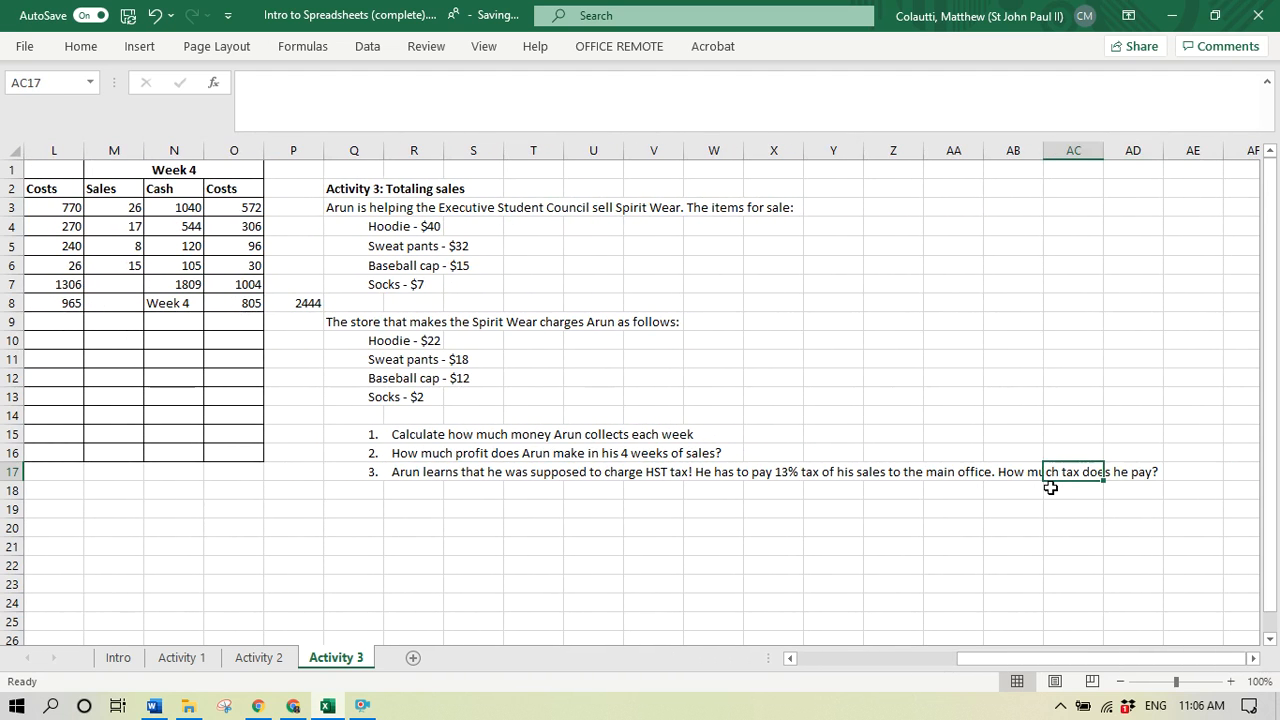
- Review the weekly sales and profit table from column A onward alongside the Activity 3 tax question
key(Home)
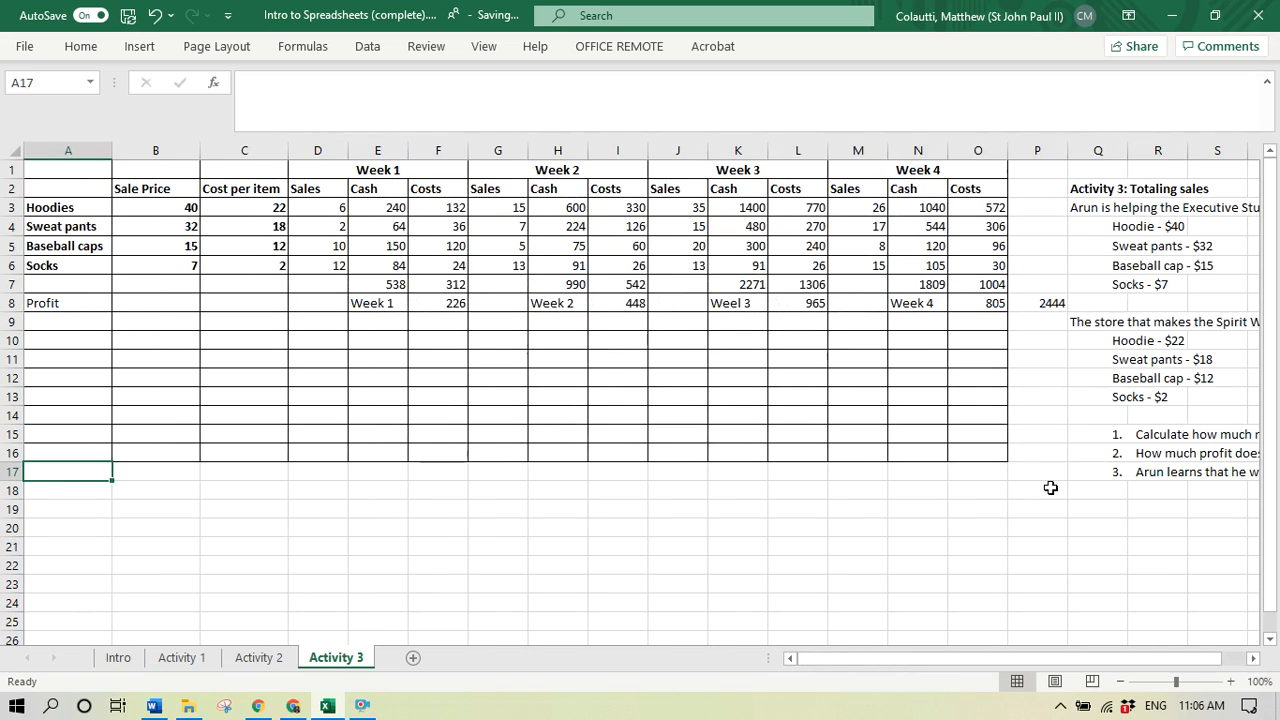
key(Up)
key(Up)
key(Up)
key(Up)
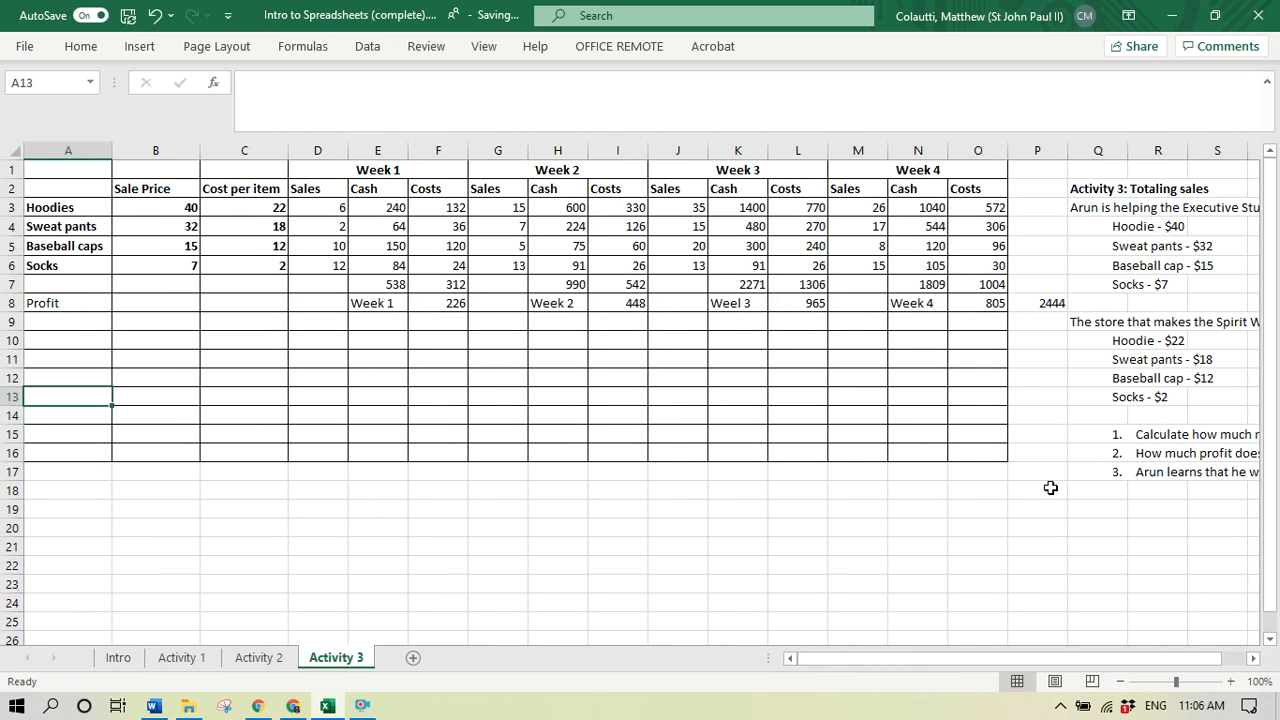
key(Right)
key(Right)
key(Right)
key(Right)
key(Right)
key(Right)
key(Right)
key(Right)
key(Right)
key(Right)
key(Right)
key(Right)
key(Right)
key(Right)
key(Right)
key(Right)
key(Right)
key(Right)
key(Right)
key(Right)
key(Right)
key(Right)
key(Right)
key(Right)
key(Right)
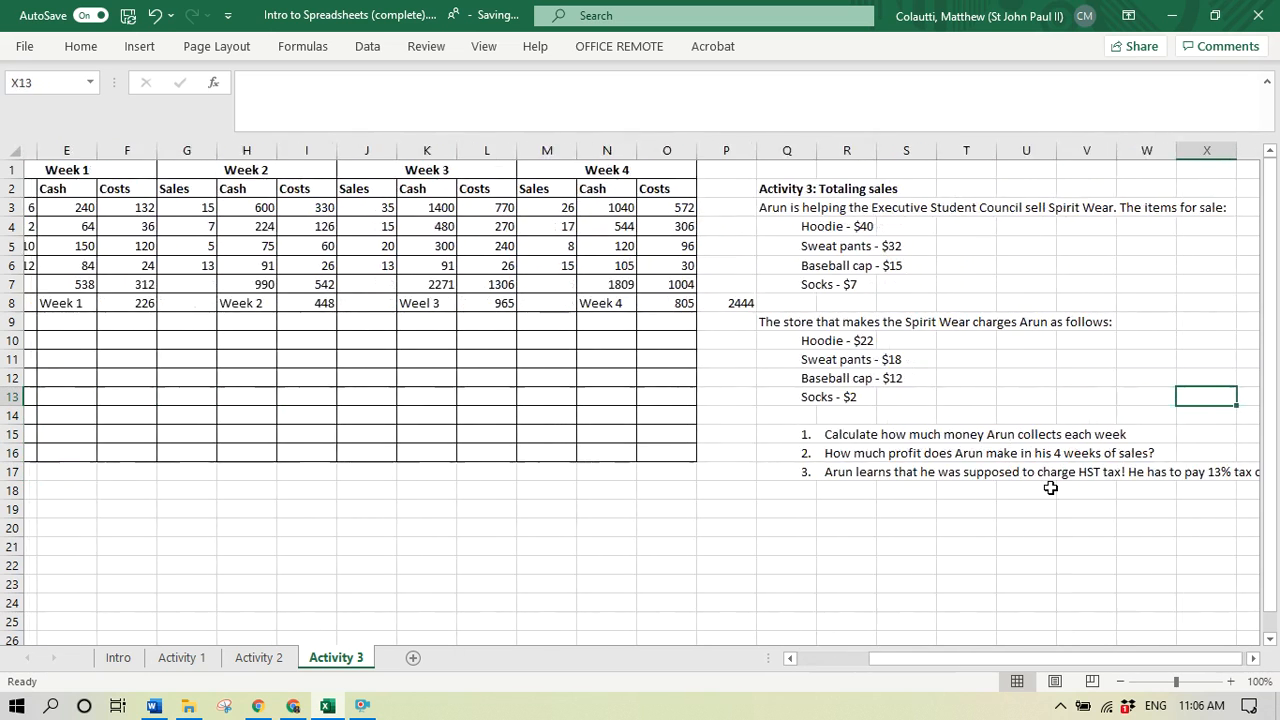
key(Right)
key(Left)
key(Left)
key(Left)
key(Left)
key(Left)
key(Left)
key(Left)
key(Left)
key(Left)
key(Left)
key(Left)
key(Left)
key(Left)
key(Left)
key(Left)
key(Left)
key(Left)
key(Left)
key(Left)
key(Left)
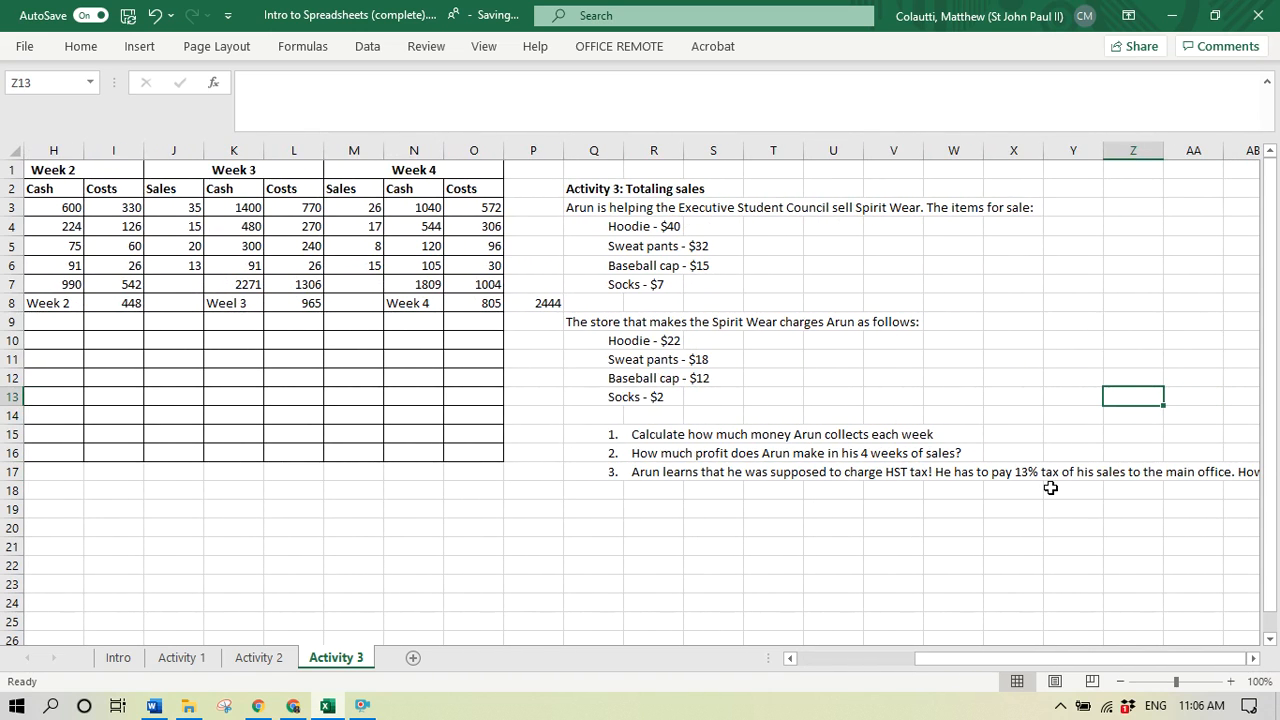
- Examine the Week 1 cash total in E7 and the profit row beneath it
key(Up)
key(Up)
key(Up)
key(Up)
key(Up)
key(Up)
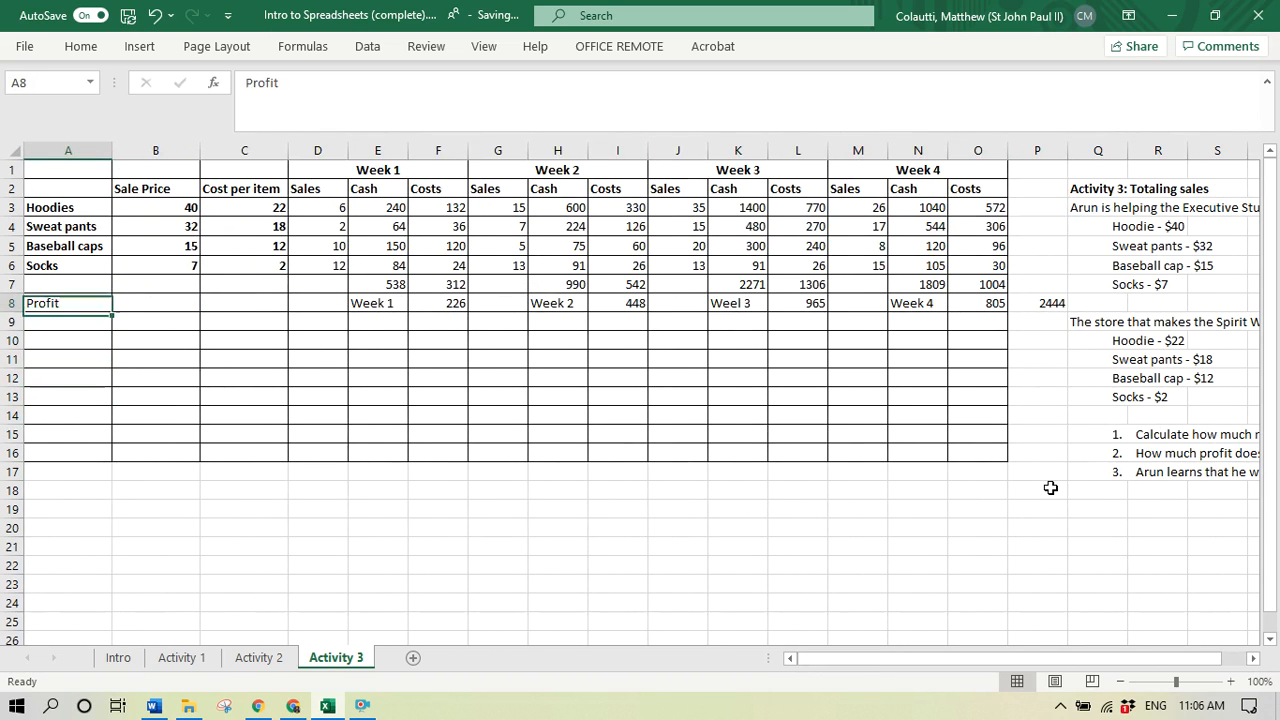
key(Right)
key(Right)
key(Right)
key(Right)
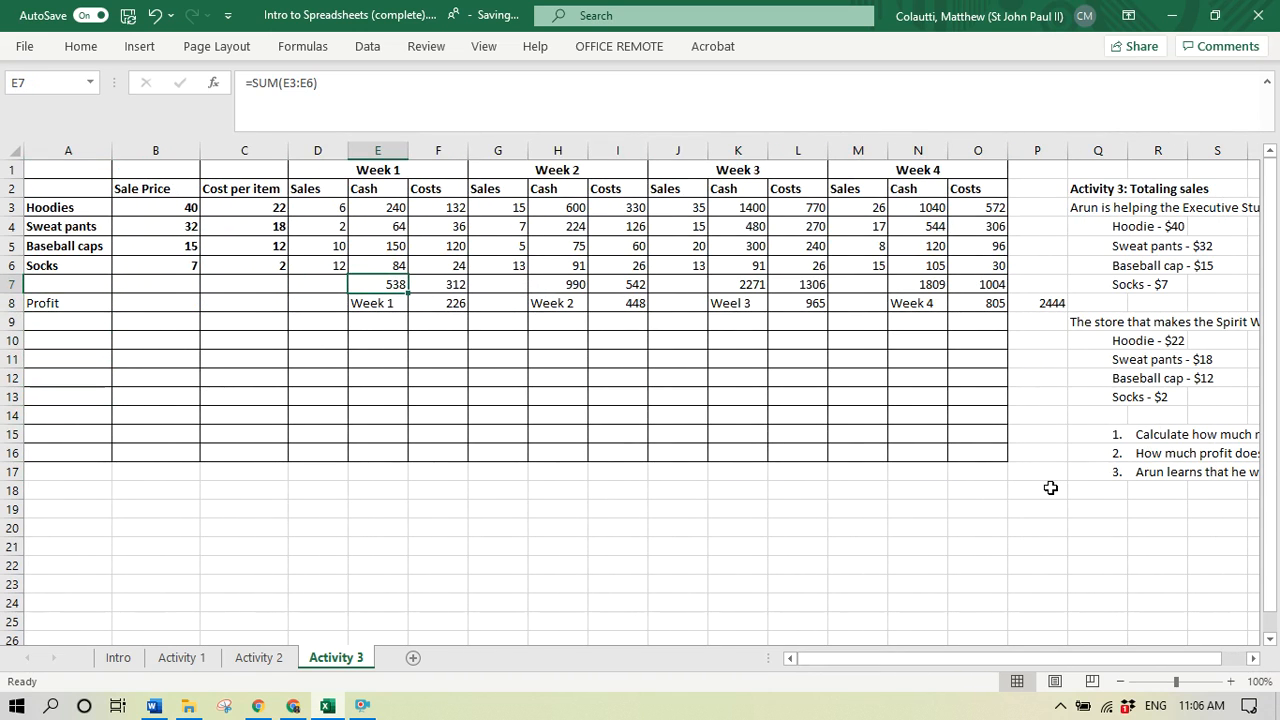
key(Down)
key(Up)
key(Down)
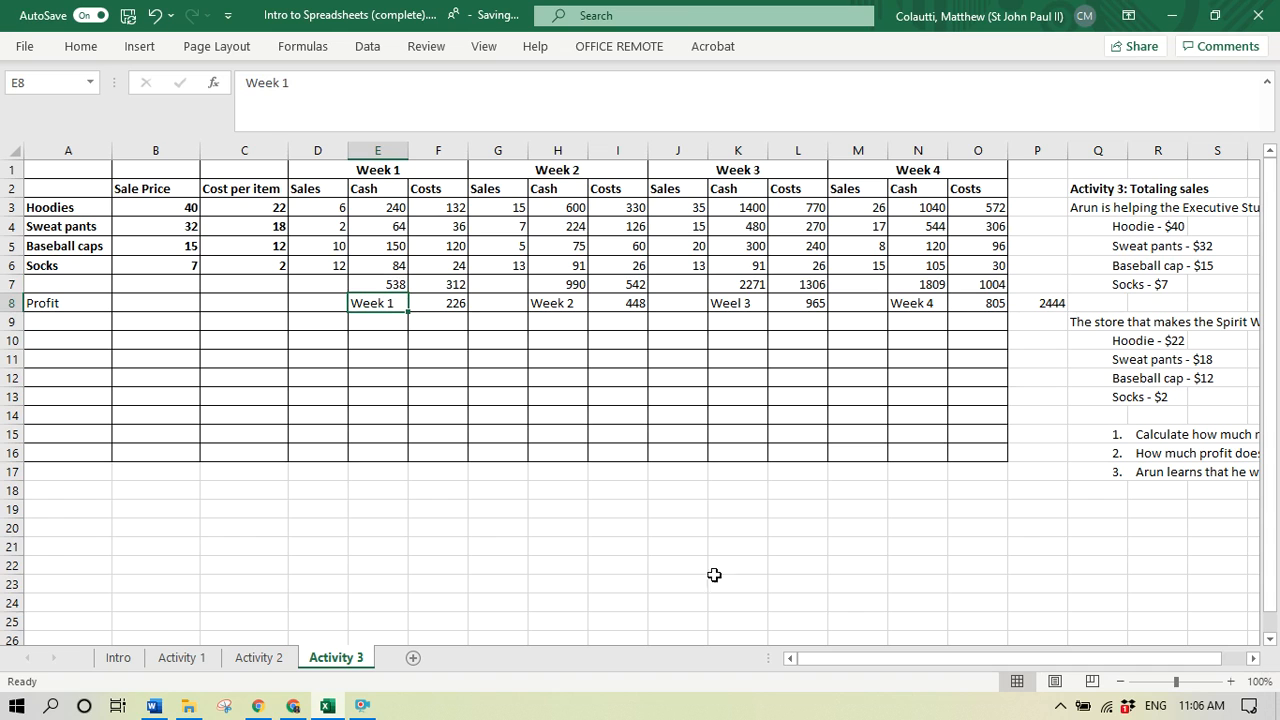
- Insert an entire row above the Profit row and label it "Tax" in A8
click(68, 304)
right_click(68, 304)
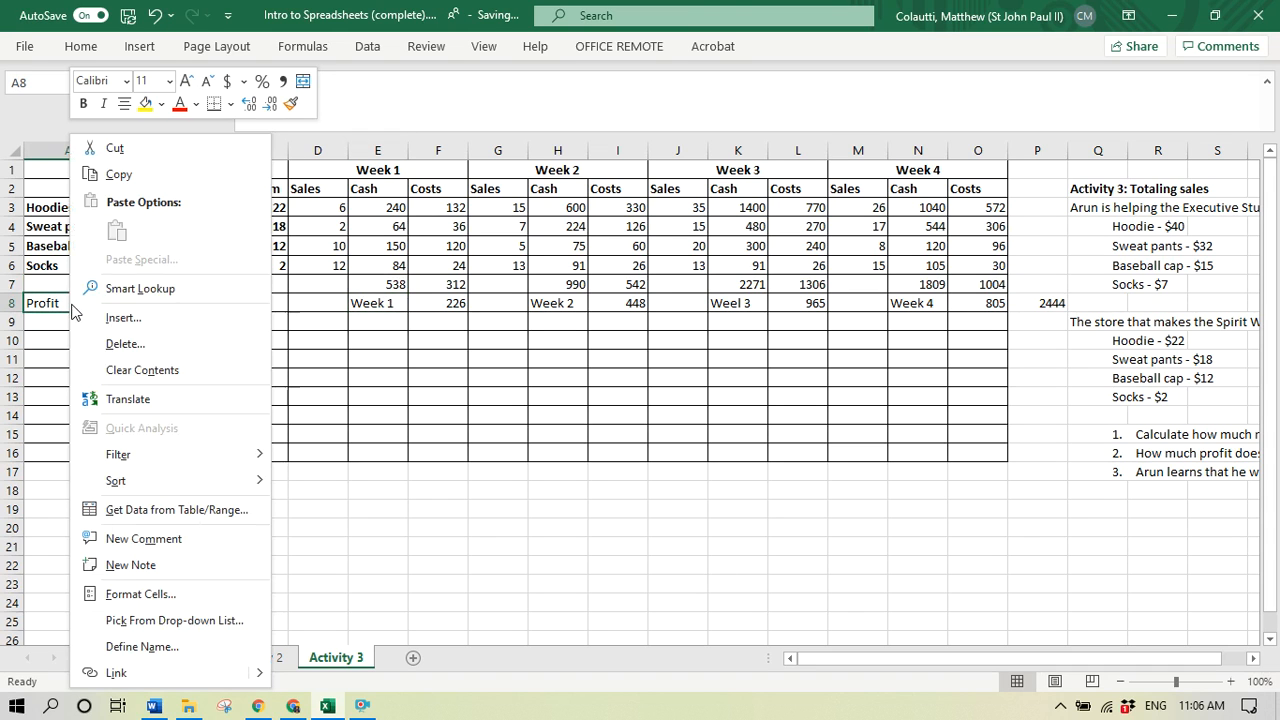
click(199, 318)
click(182, 348)
click(158, 389)
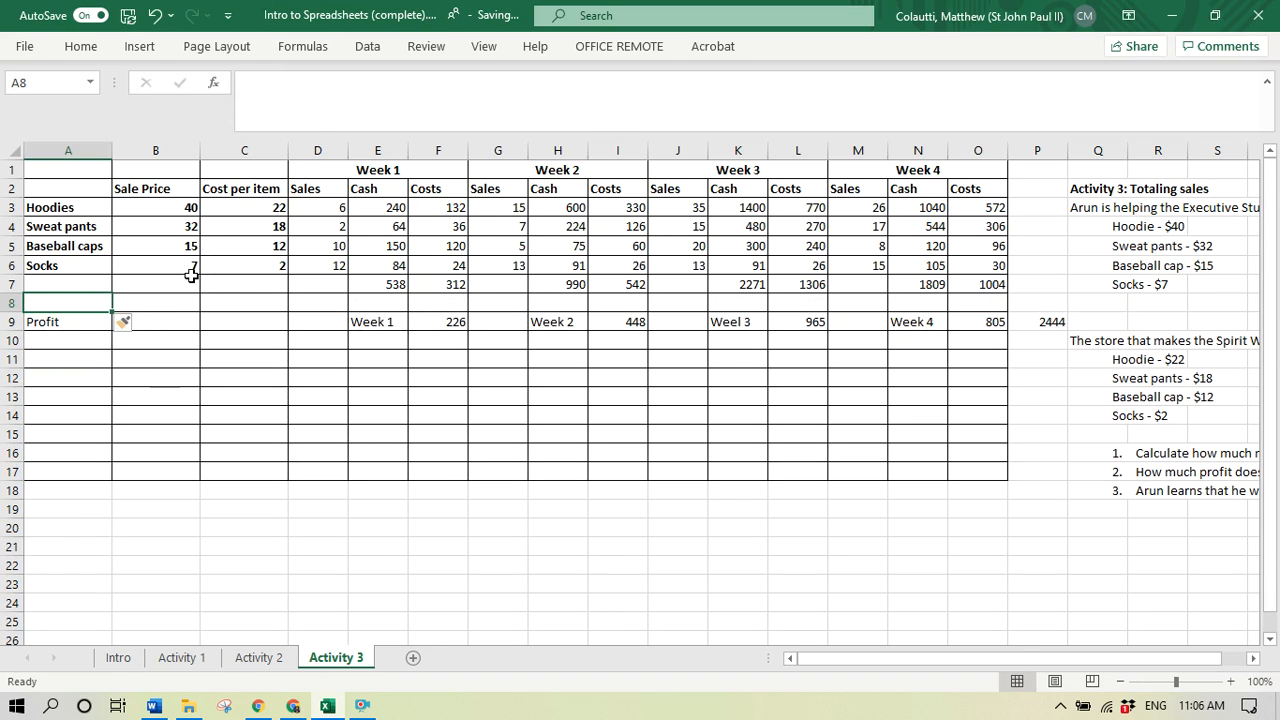
text(Ta)
- Calculate the Week 1 tax in E8 as 13% of the cash total with the formula =E7*.13
key(Tab)
key(Tab)
key(Tab)
key(Tab)
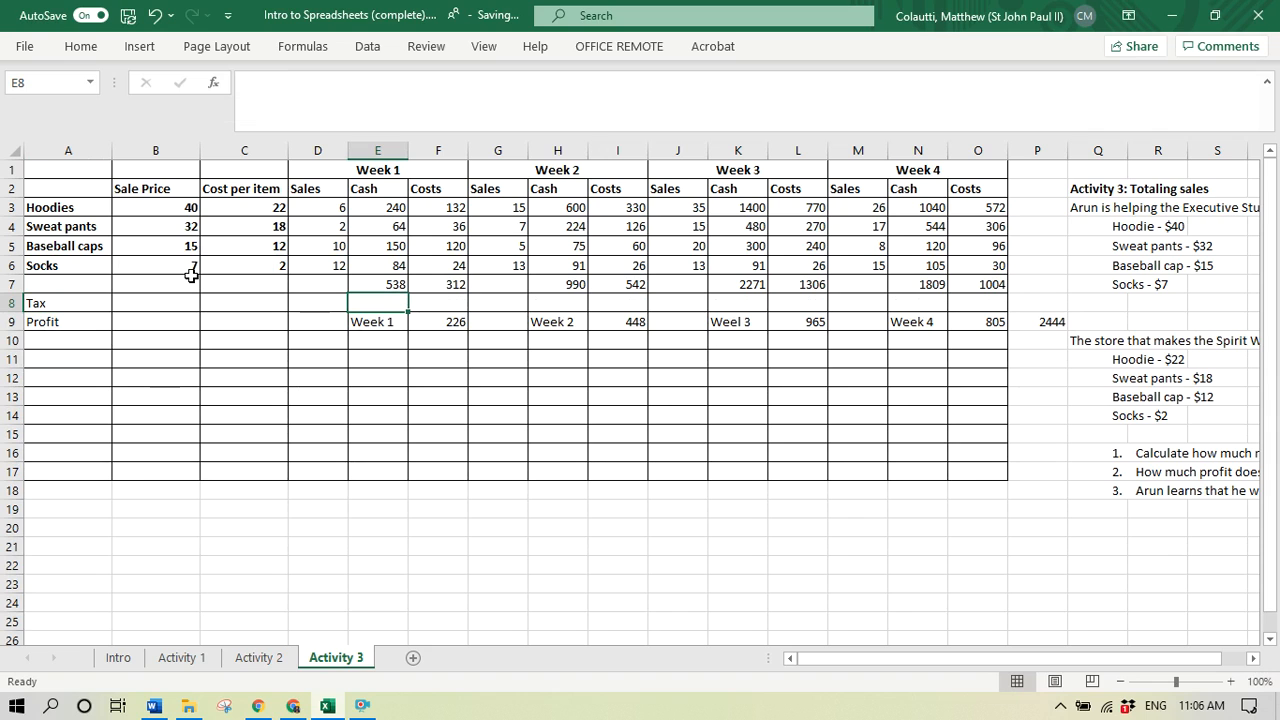
text(=)
key(Up)
text(*)
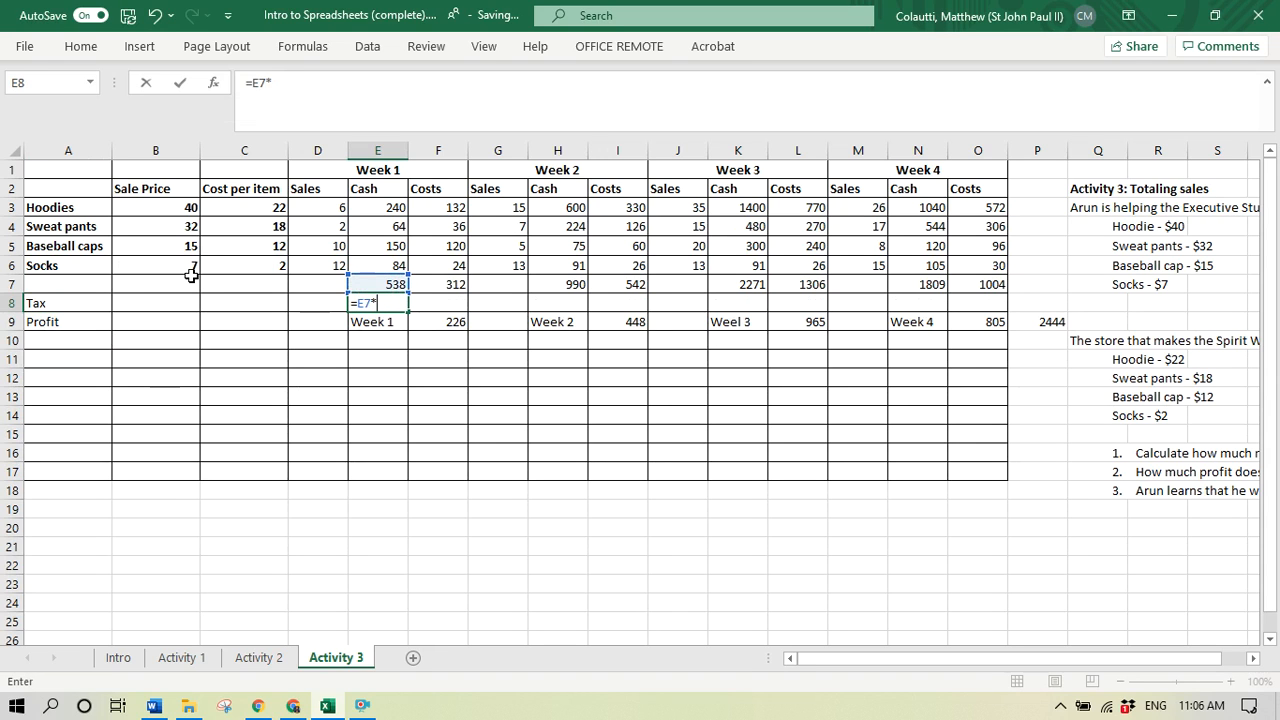
text(.13)
key(Return)
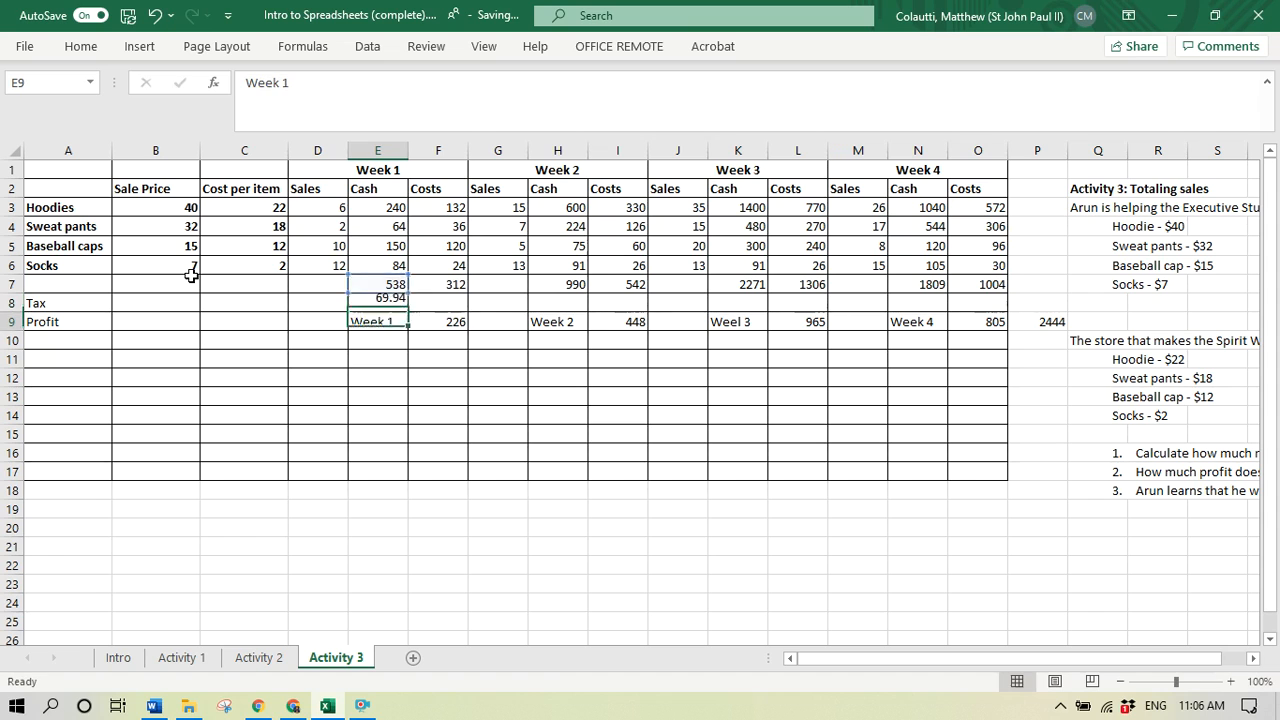
- Copy the Week 1 tax formula from E8 to H8, K8 and N8 for the other three weeks
key(Up)
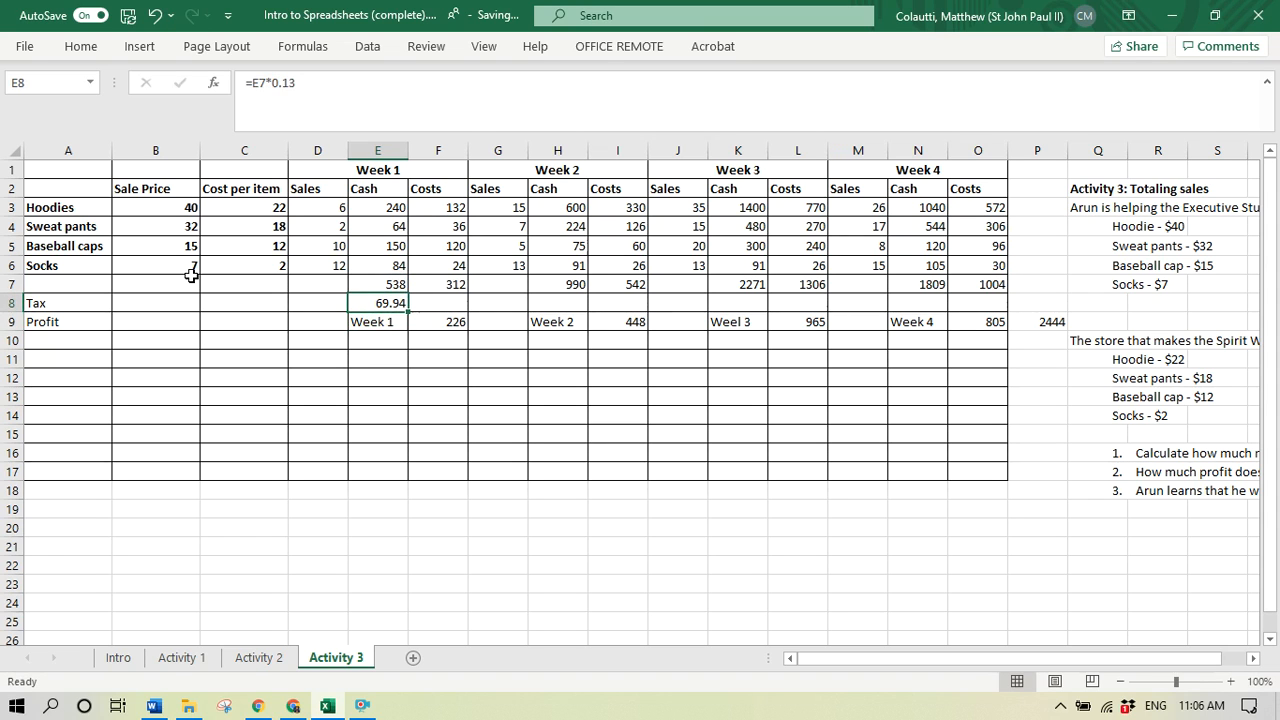
key(ctrl+c)
key(Right)
key(Right)
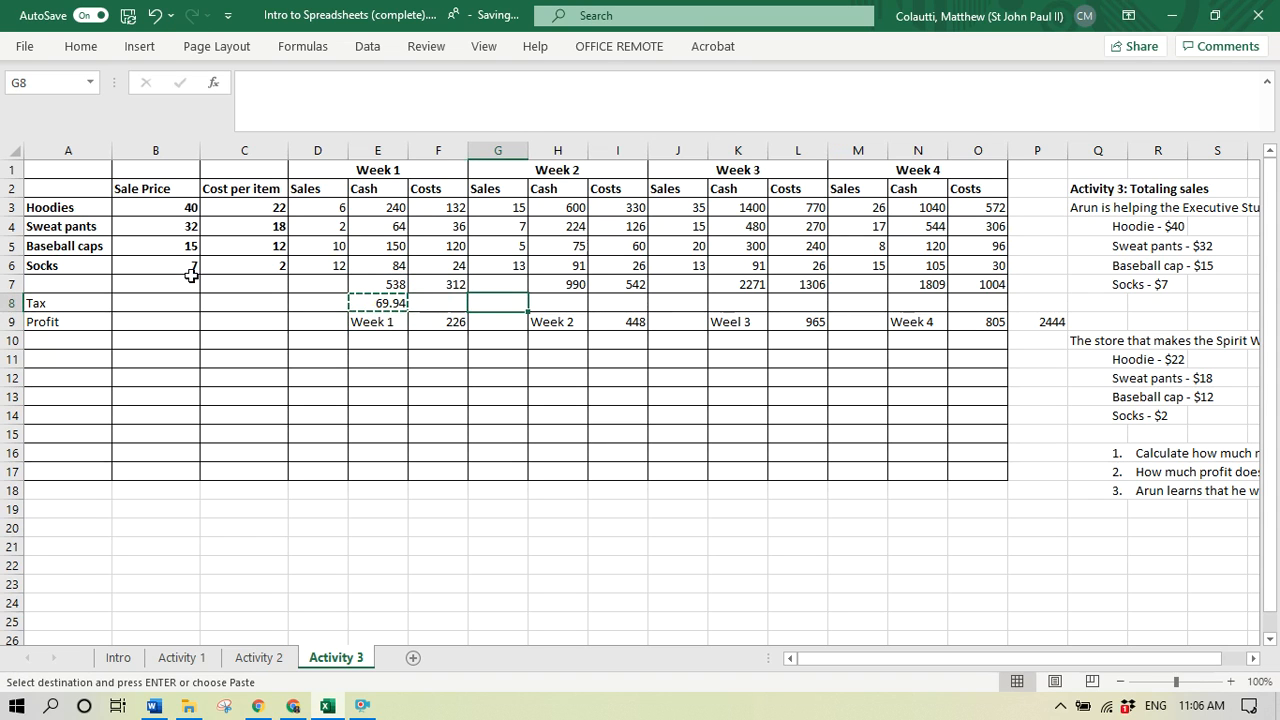
key(Right)
key(ctrl+v)
key(Right)
key(Right)
key(Right)
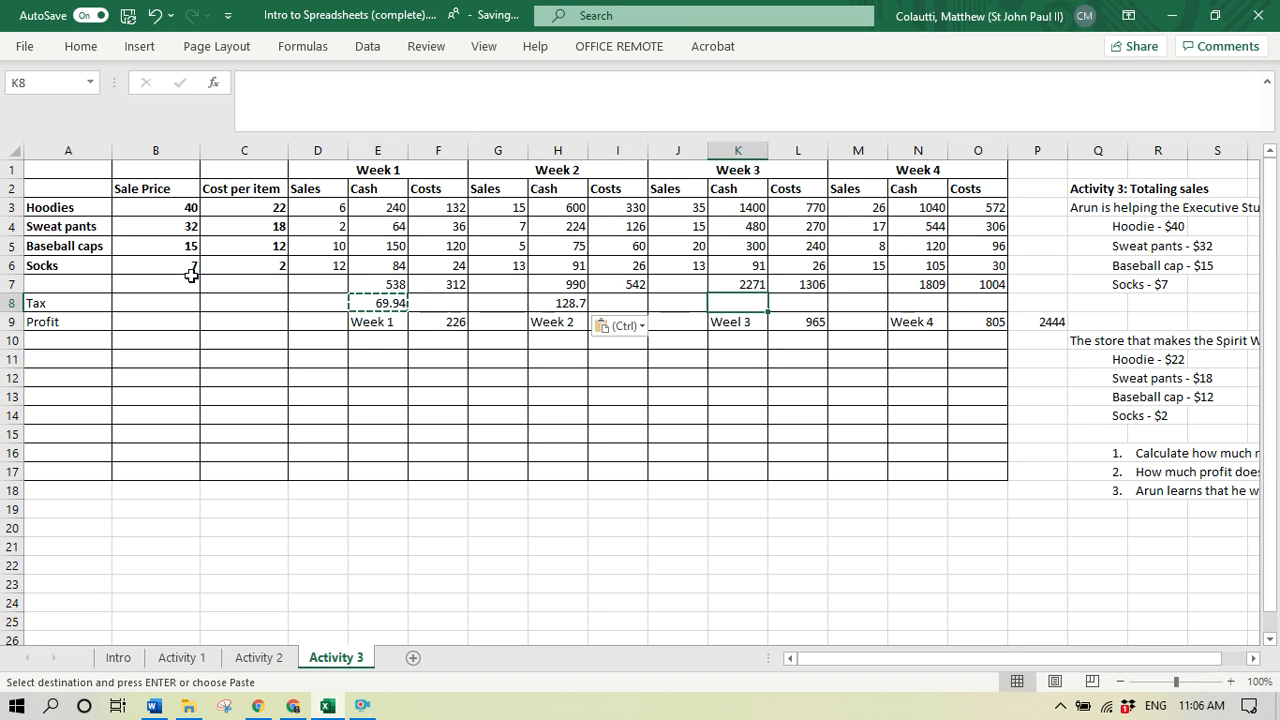
key(ctrl+v)
key(Right)
key(Right)
key(Right)
key(ctrl+v)
key(Right)
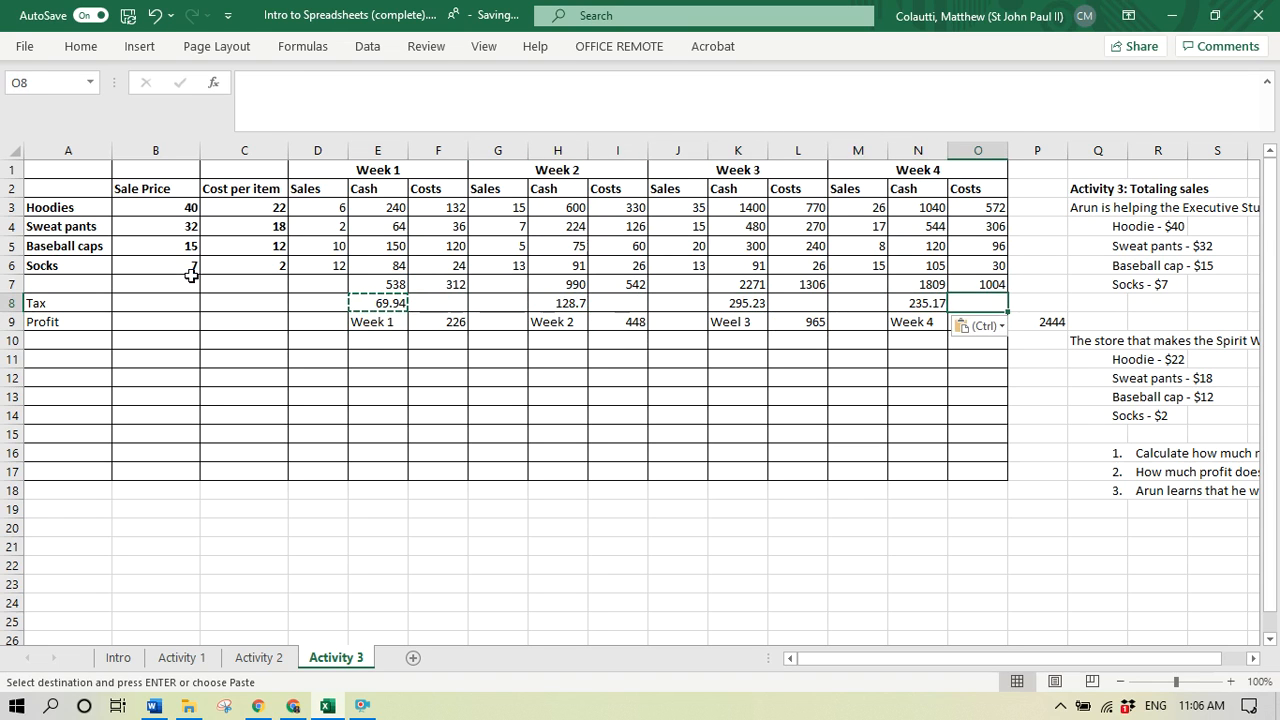
key(Down)
key(Escape)
key(Up)
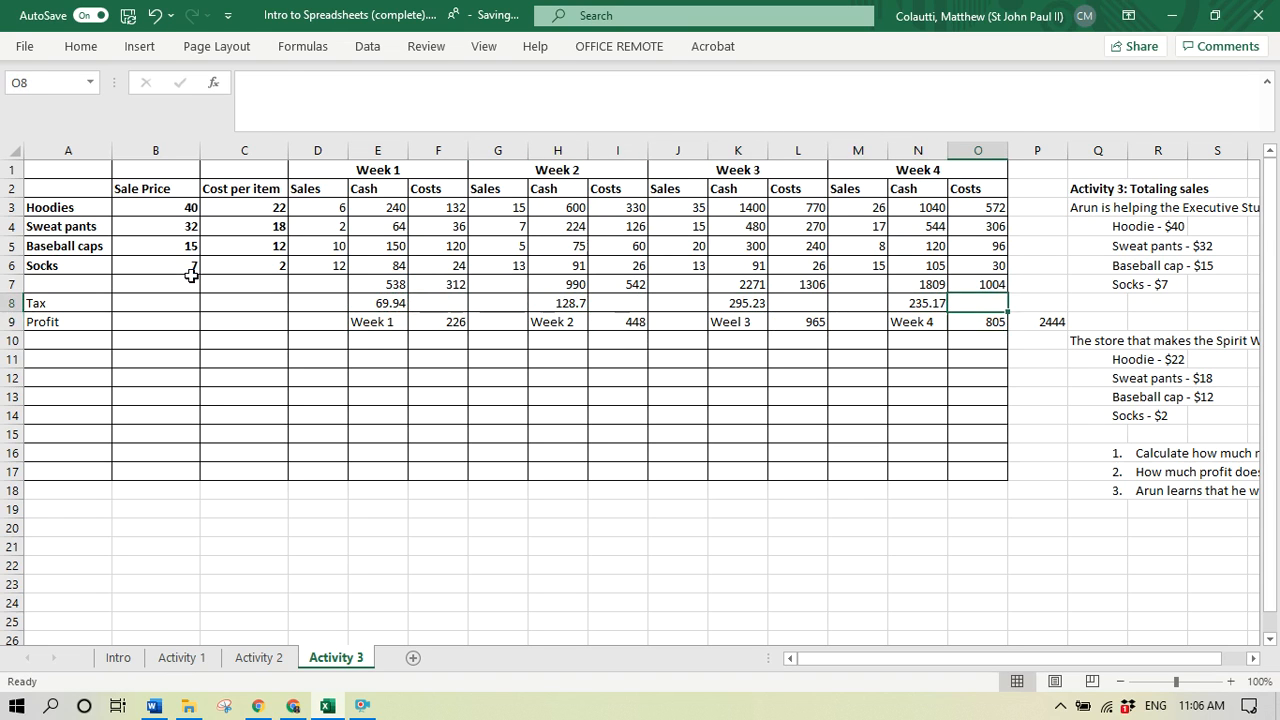
- Calculate the total four-week tax in P8 with the formula =SUM(E8+H8+K8+N8)
key(Right)
text(=sum()
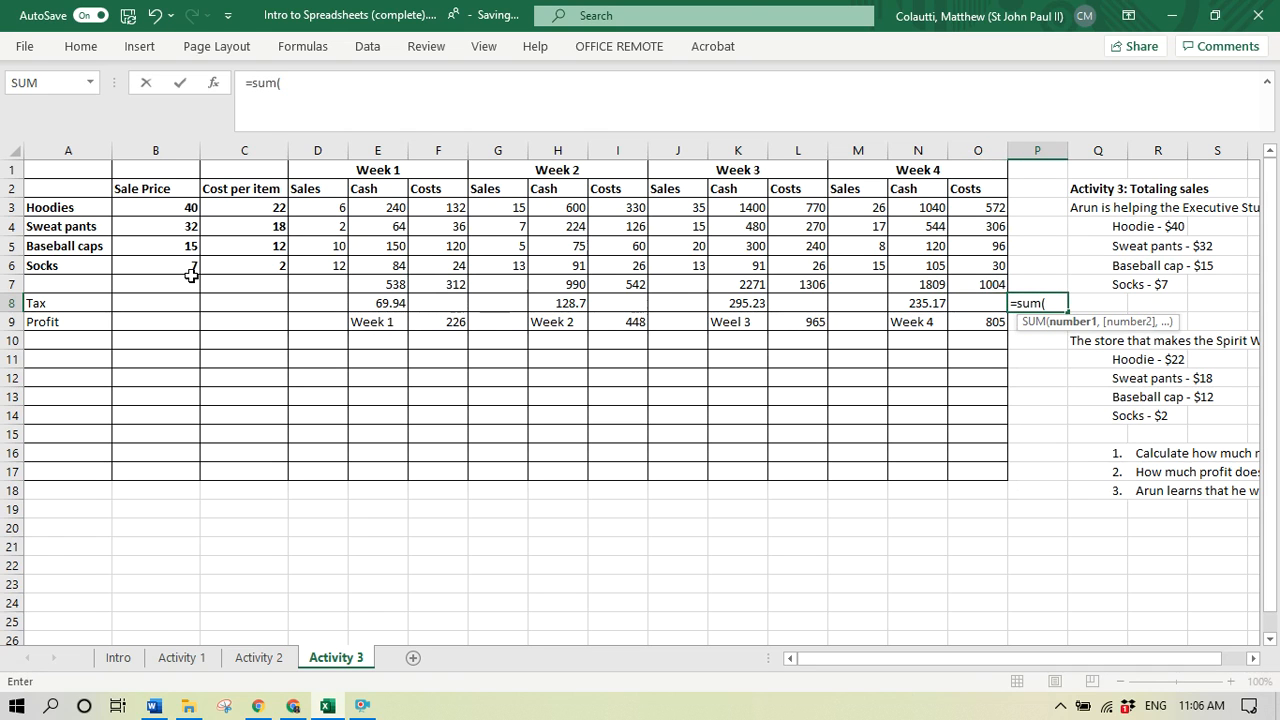
click(370, 302)
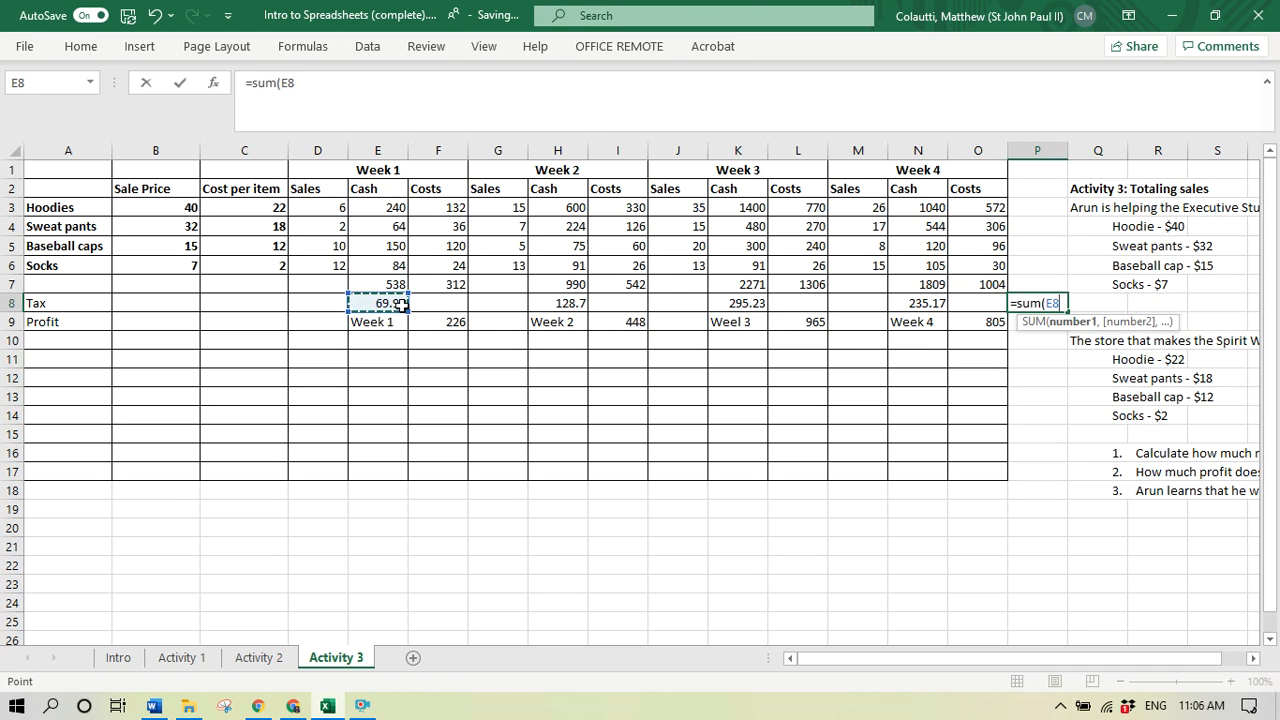
text(+)
click(557, 302)
text(+)
click(737, 302)
text(+)
click(911, 300)
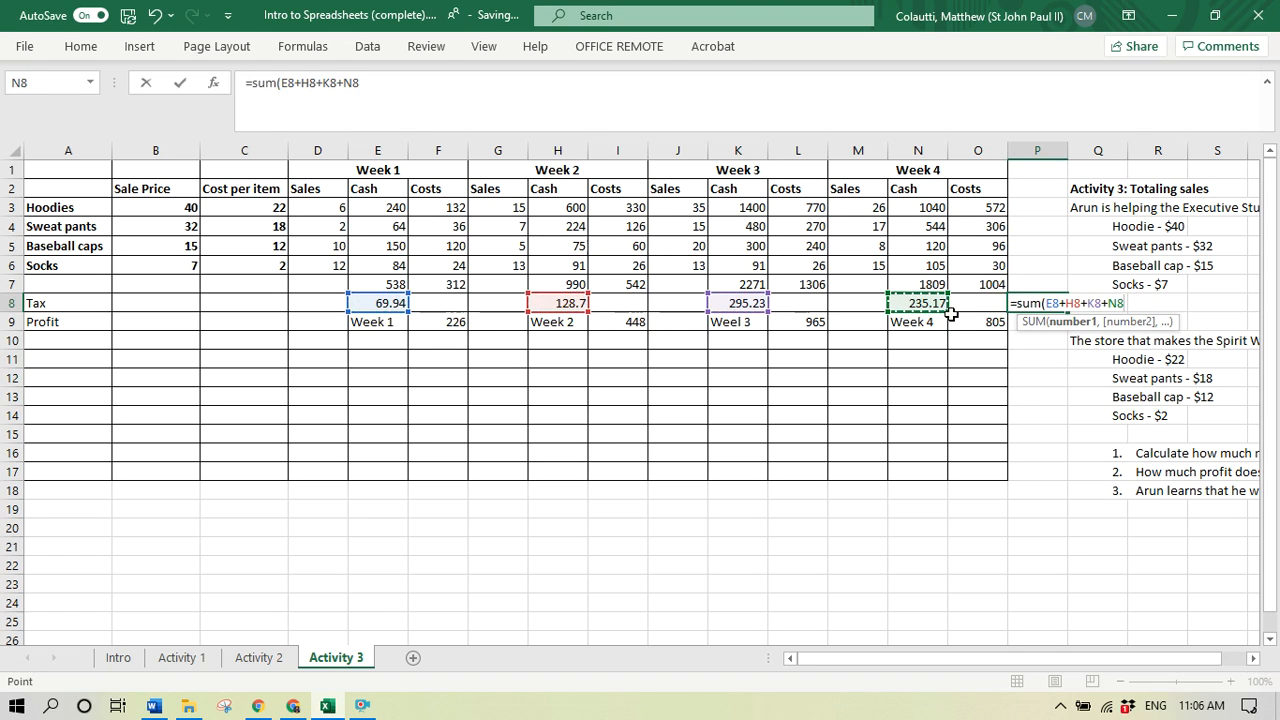
key(Return)
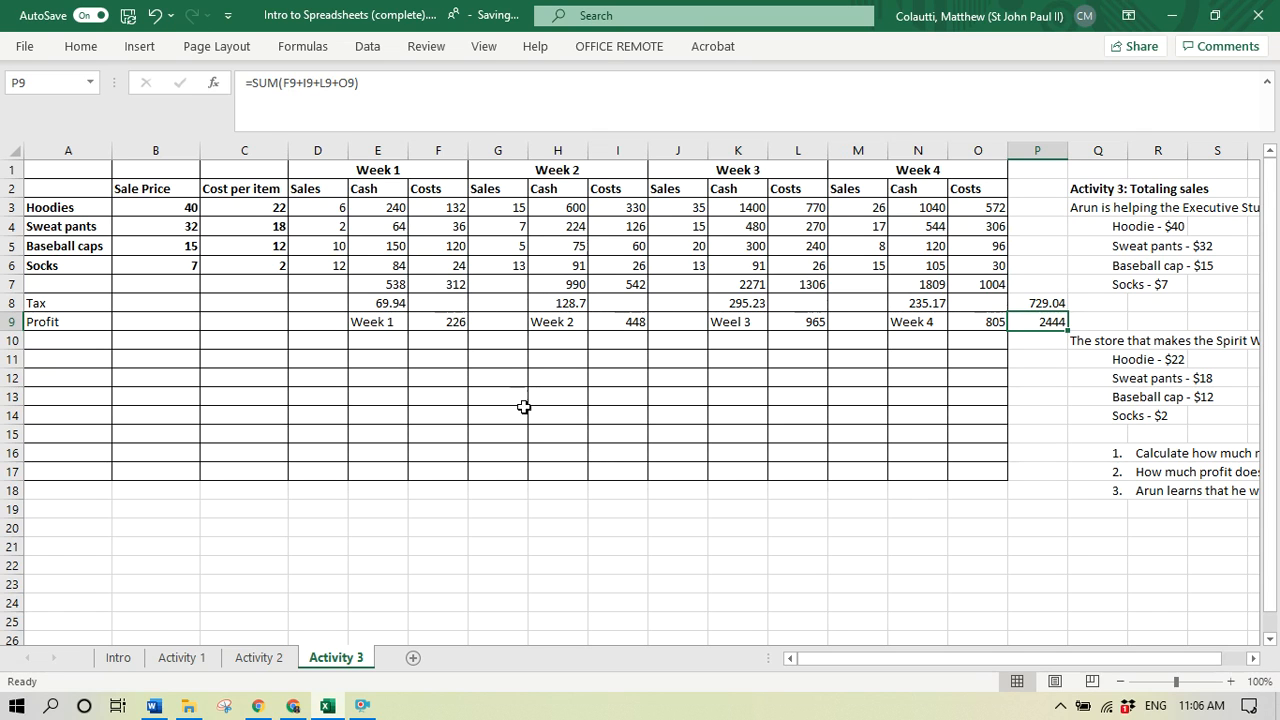
- Subtract the tax from the Week 1 profit by changing the formula in F9 to =E7-F7-E8
click(450, 321)
click(302, 86)
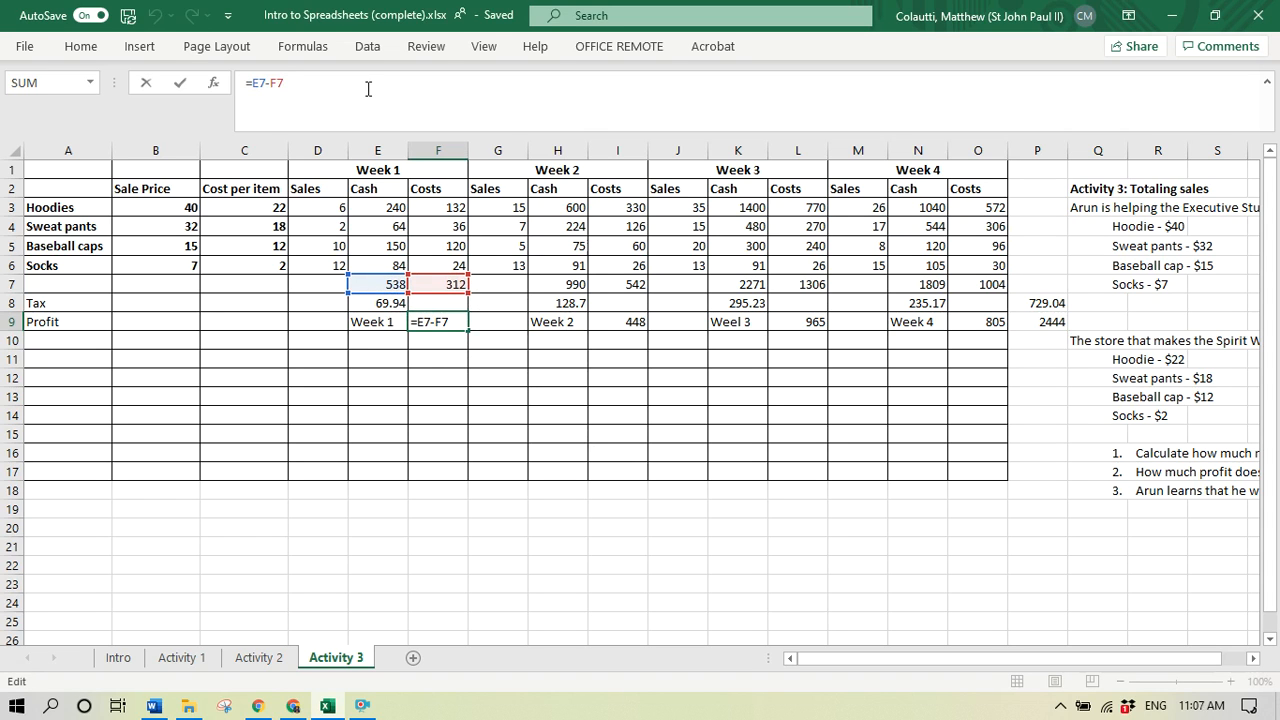
click(404, 302)
key(Return)
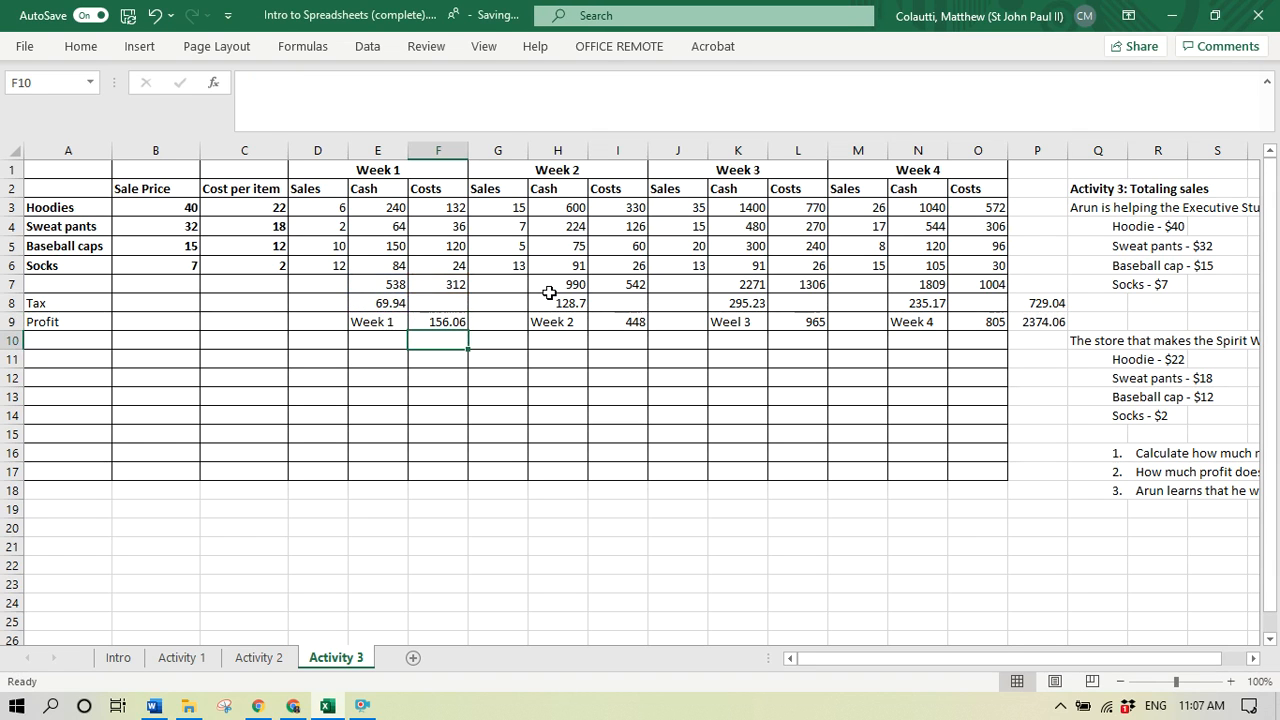
- Copy the after-tax profit formula from F9 to I9, L9 and O9, replacing the existing profit formulas
key(Up)
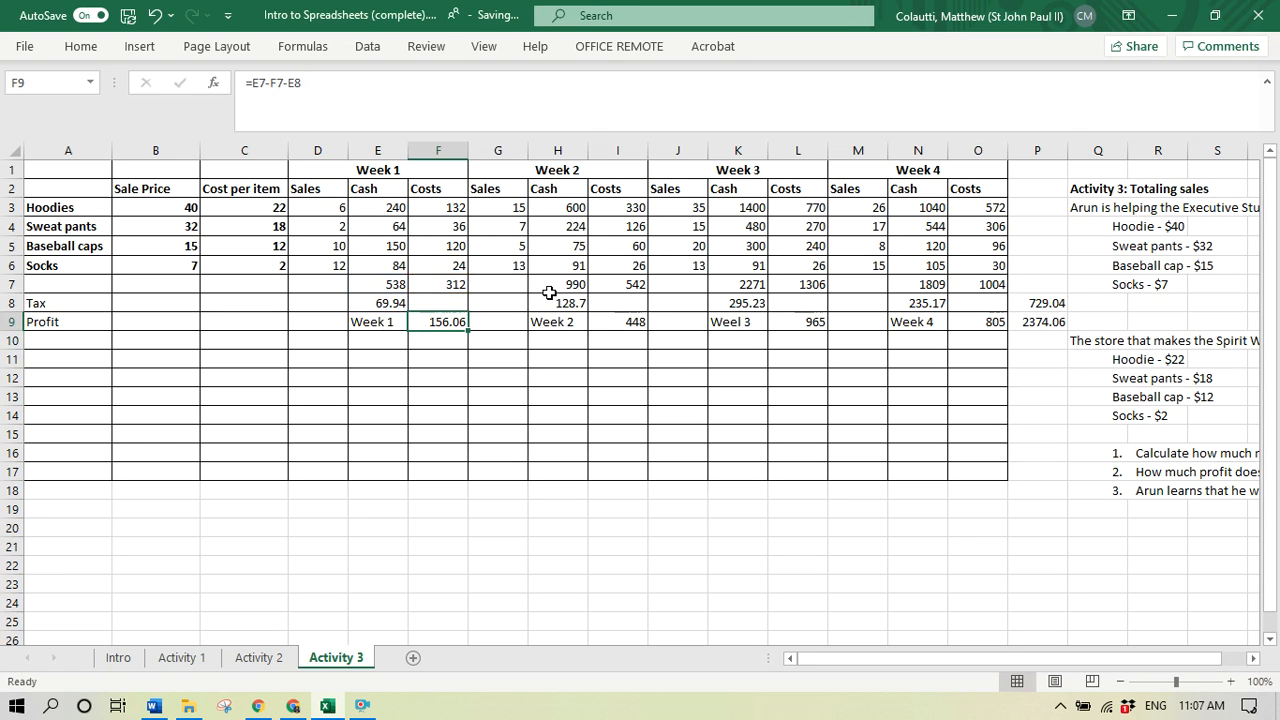
key(ctrl+c)
key(Right)
key(Right)
key(Right)
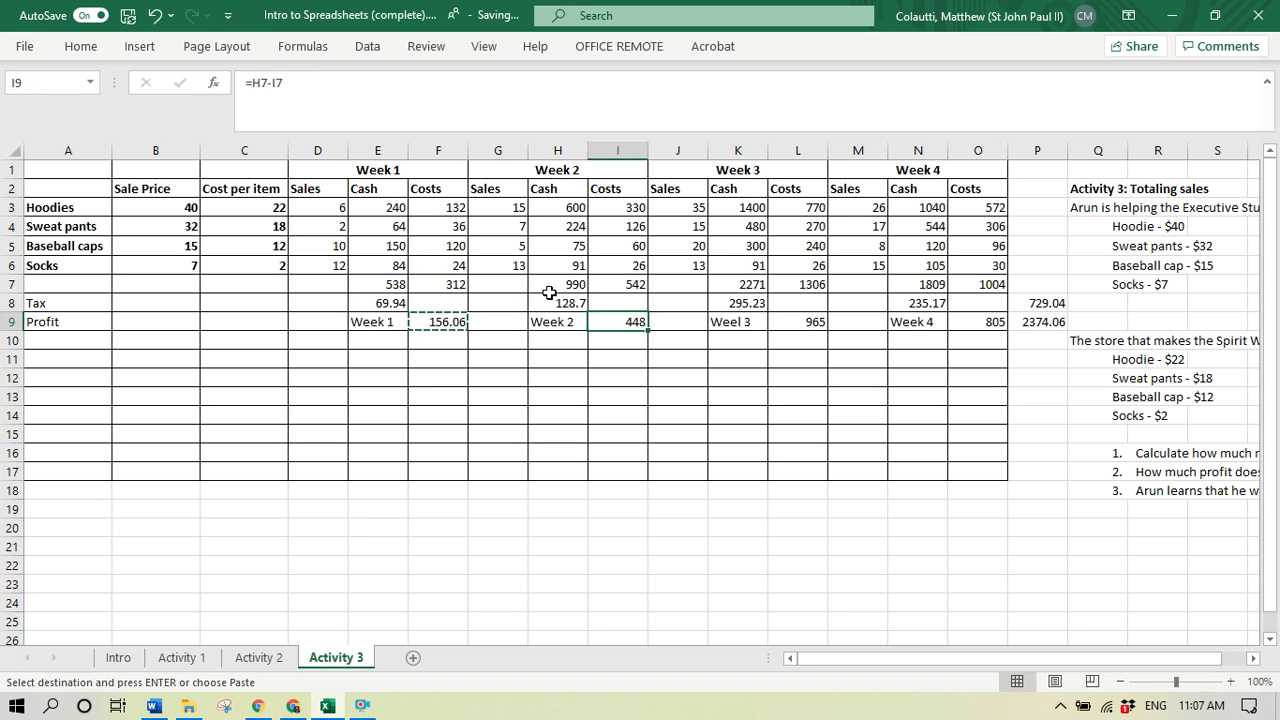
key(ctrl+v)
key(Right)
key(Right)
key(Right)
key(ctrl+v)
key(Right)
key(Right)
key(Right)
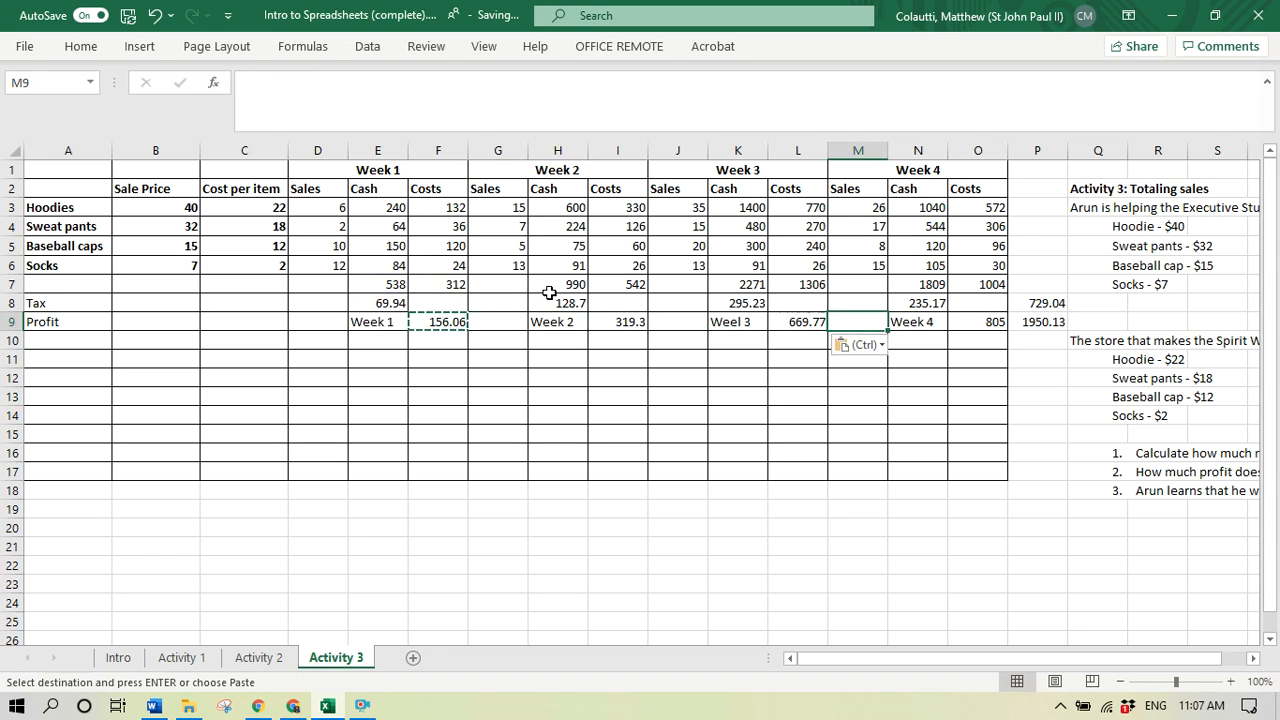
key(ctrl+v)
key(Down)
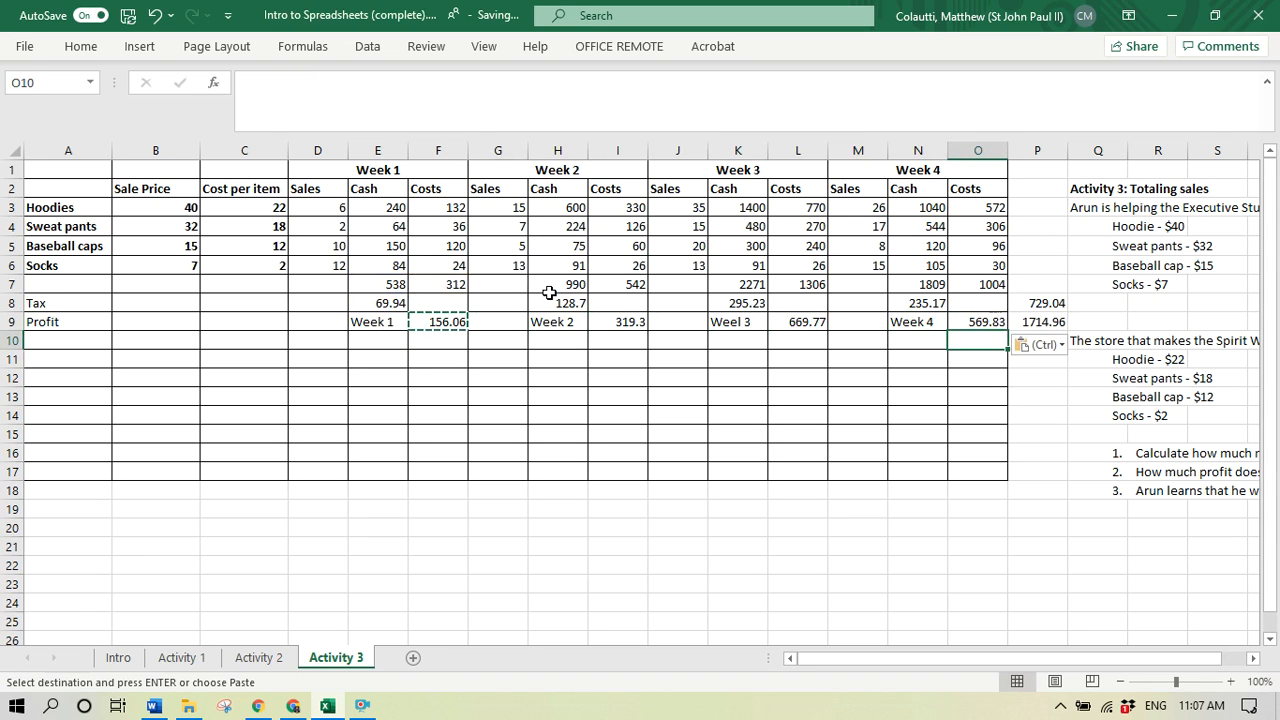
key(Escape)
- Check the formulas for total tax in P8 and total profit in P9
key(Up)
key(Right)
key(Up)
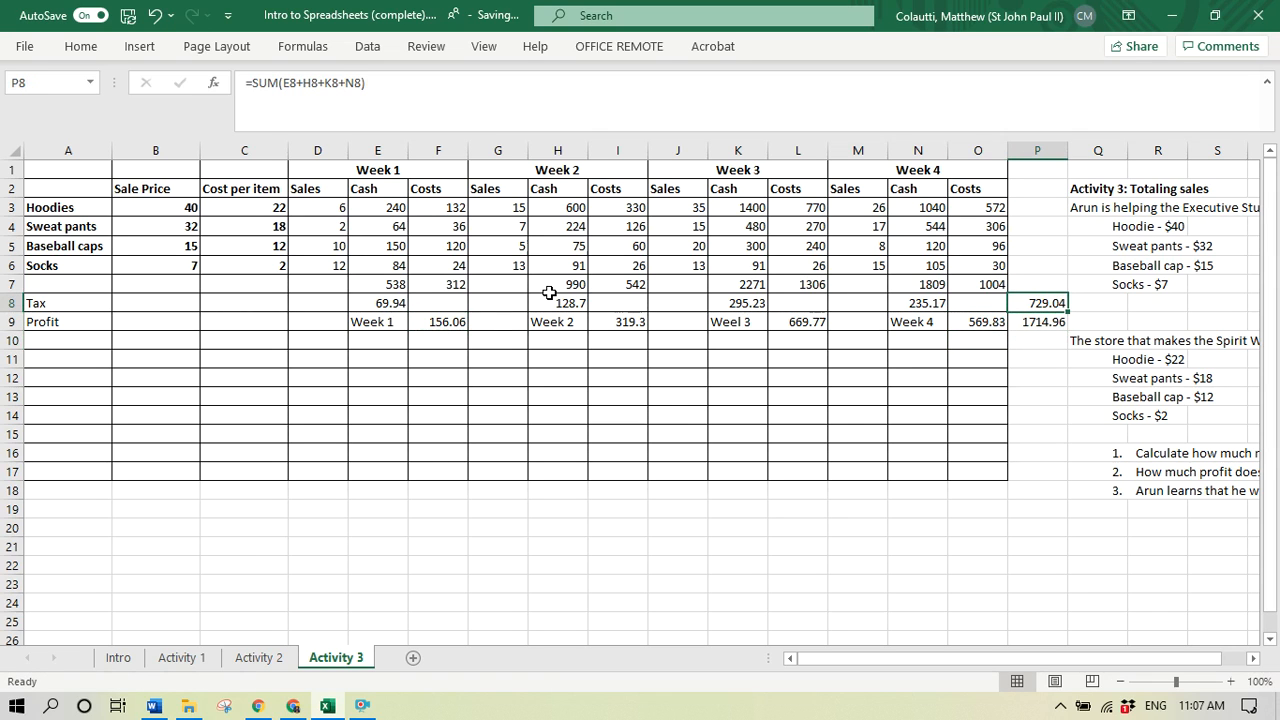
key(Down)
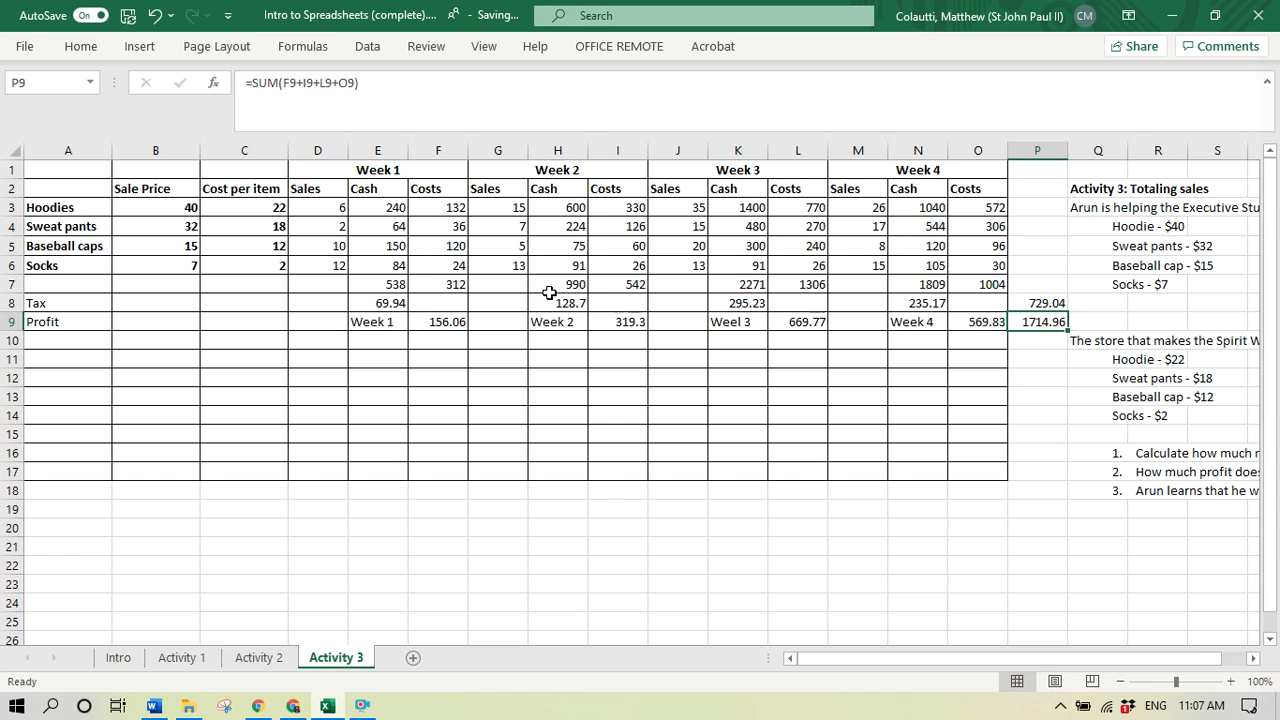
key(Up)
key(Up)
key(Down)
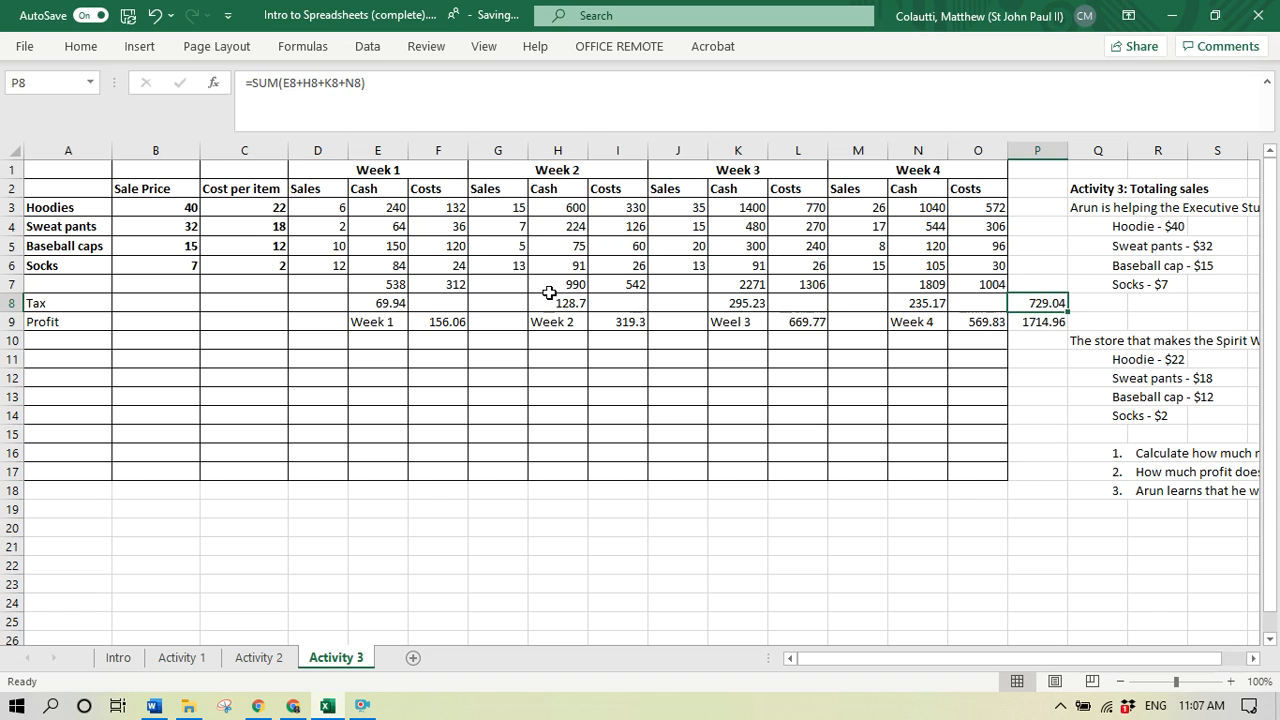
- Try a socks sale price of 9 in B6 to test the dependent formulas, and undo the change
key(Left)
key(Left)
key(Left)
key(Left)
key(Left)
key(Left)
key(Left)
key(Left)
key(Left)
key(Left)
key(Left)
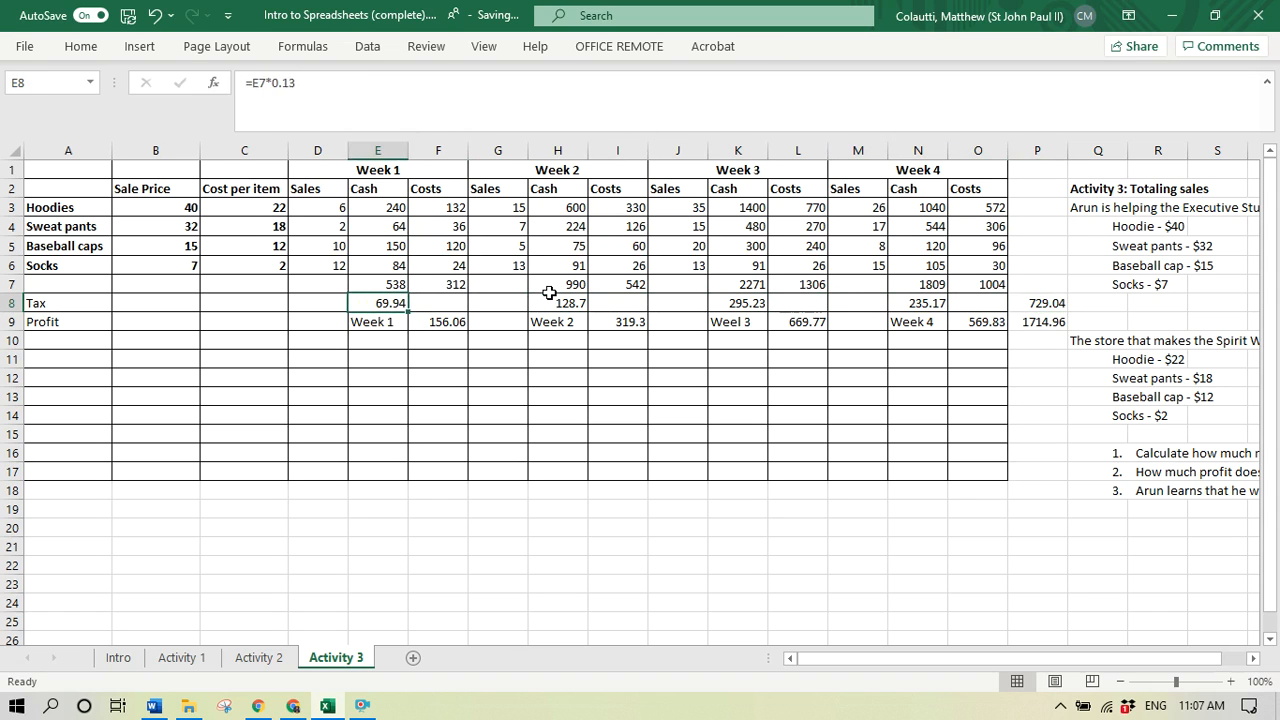
key(Left)
key(Left)
key(Left)
key(Up)
key(Up)
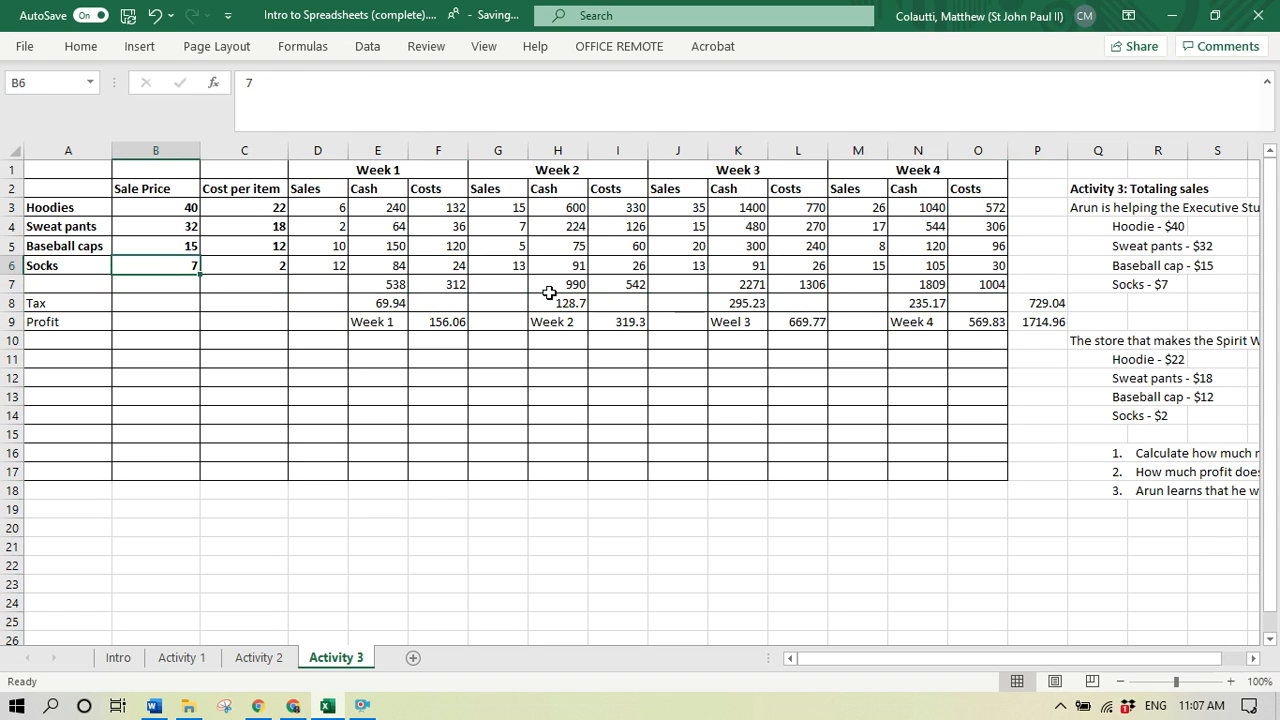
text(9)
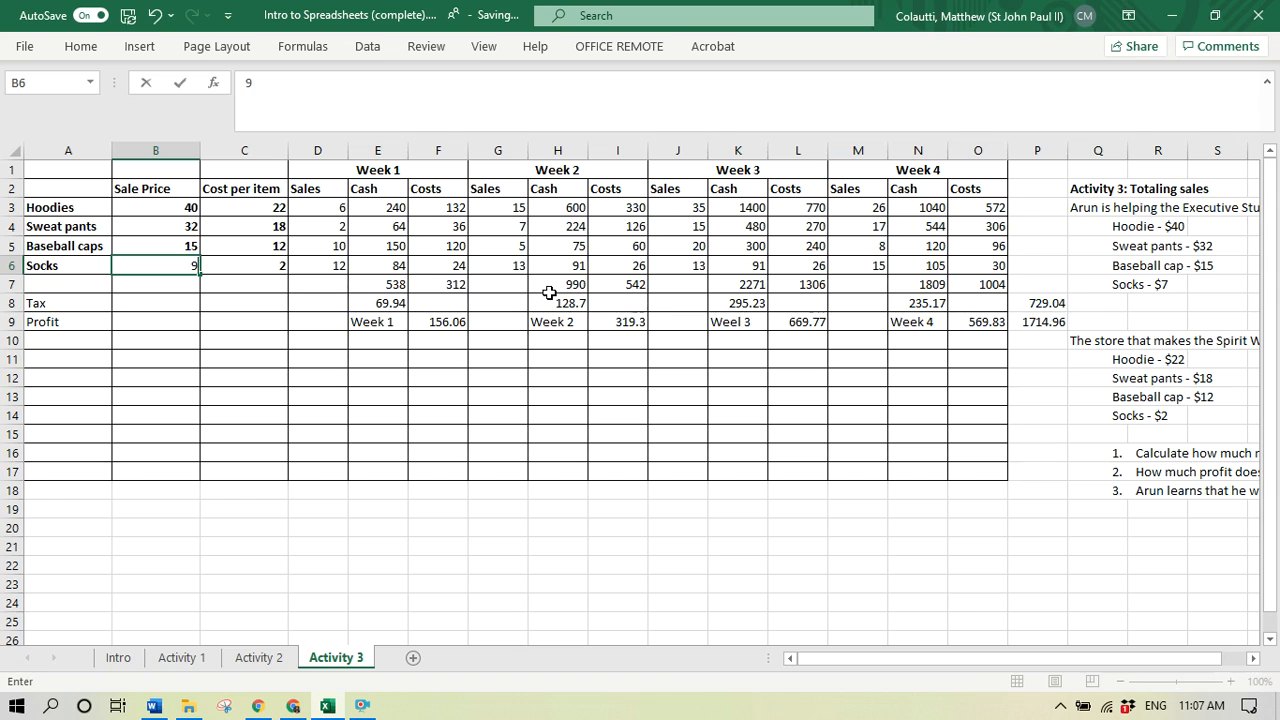
key(Return)
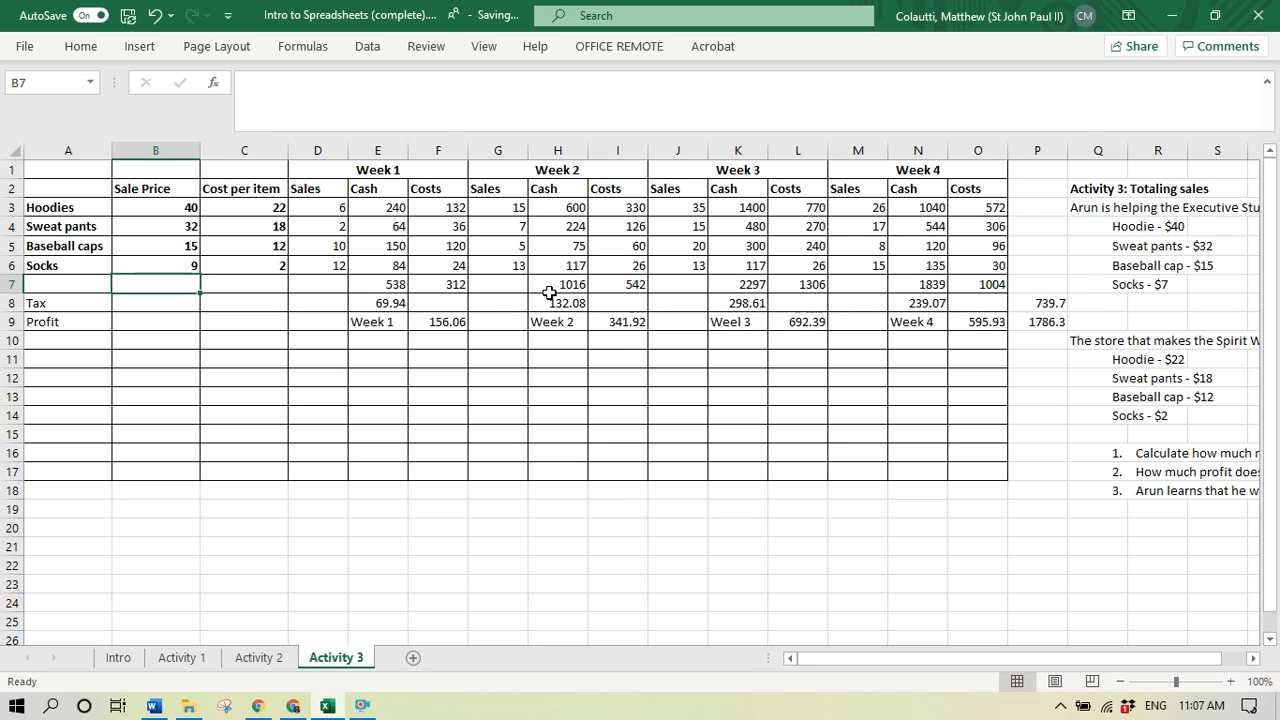
key(ctrl+z)
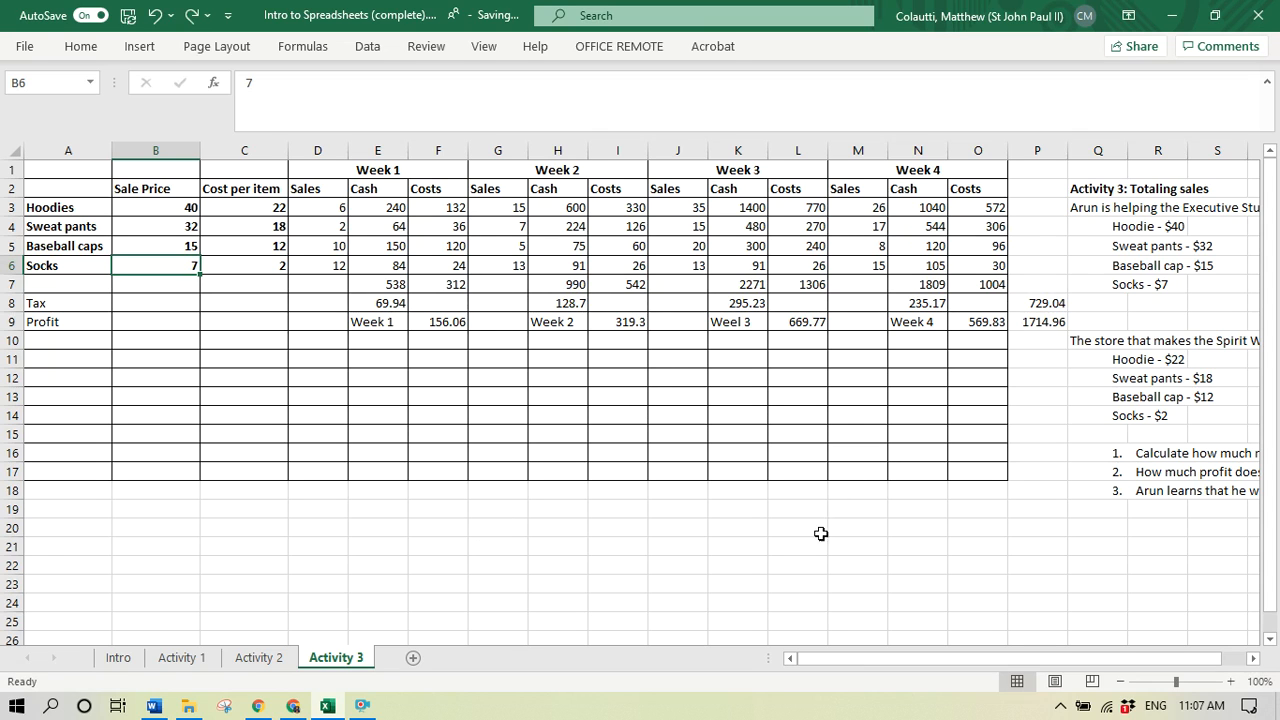
mouse_move(906, 657)
mouse_down()
mouse_move(1004, 668)
mouse_move(886, 663)
mouse_up()
drag(936, 655, 868, 658)
drag(1056, 322, 33, 176)
click(123, 303)
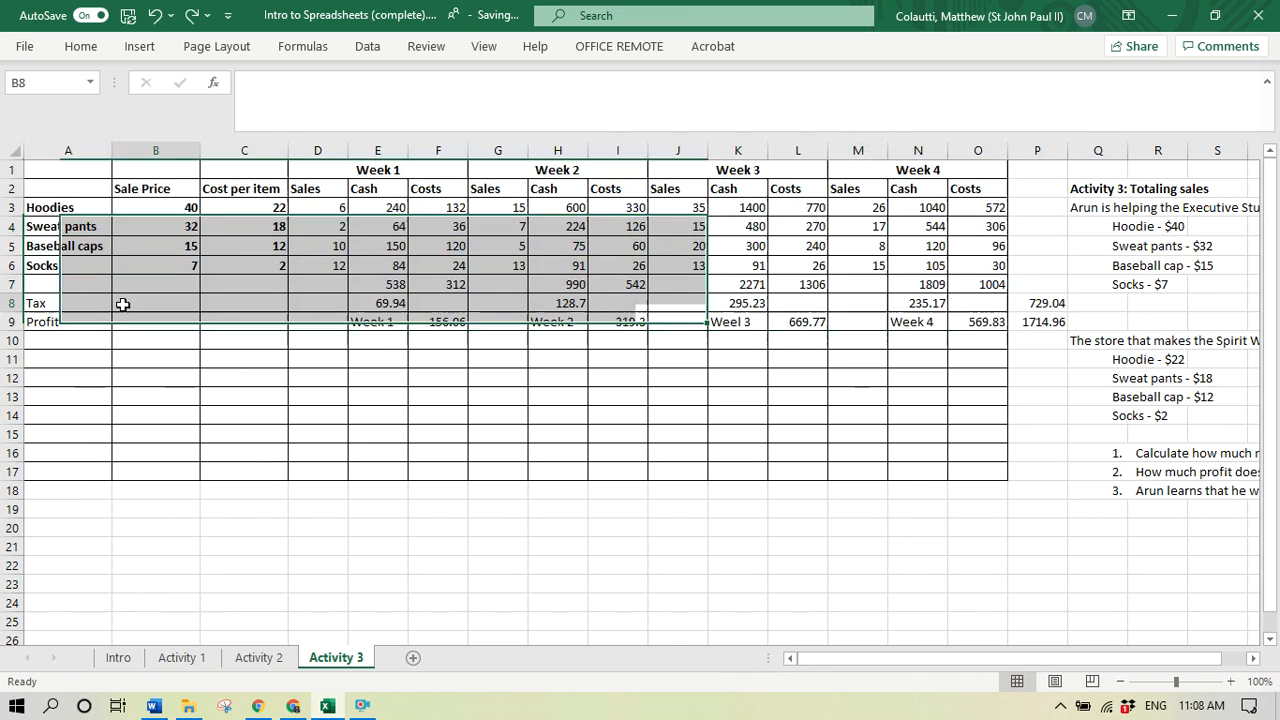
click(370, 707)
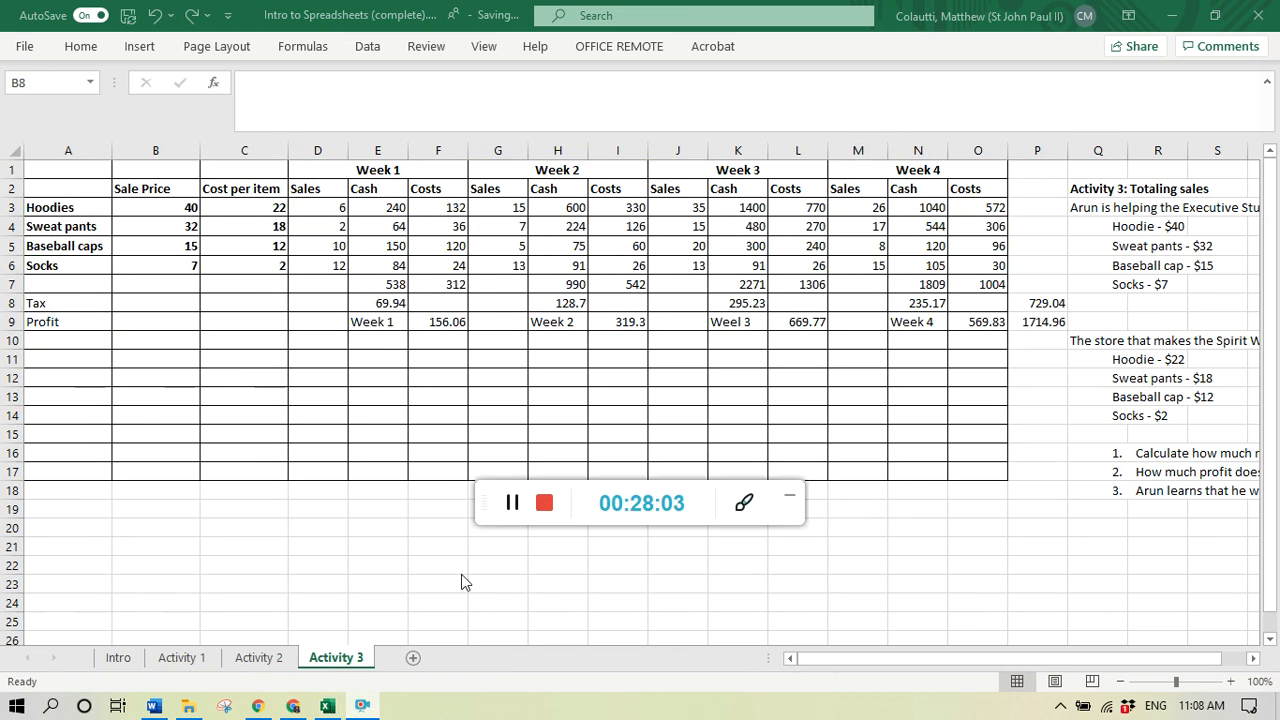